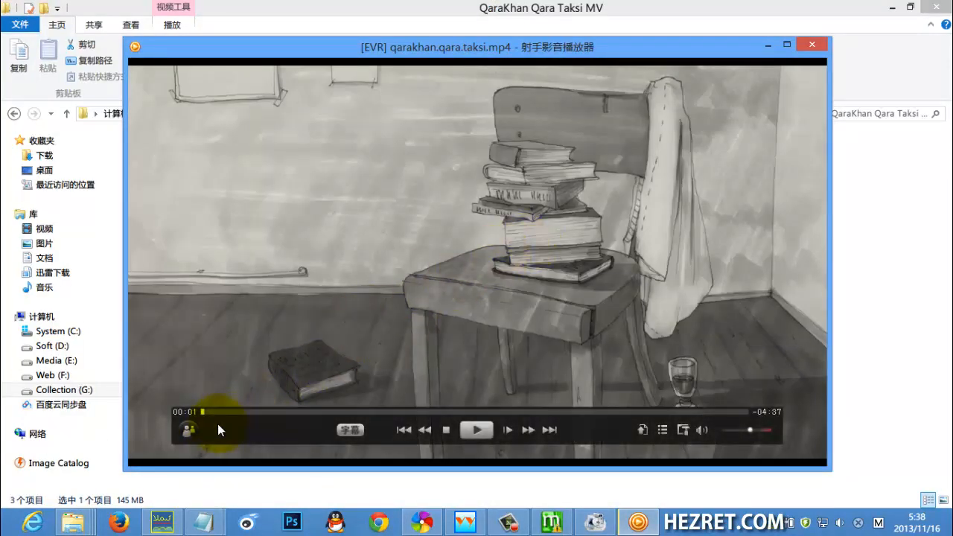
Preview qarakhan.qara.taksi.mp4 at several points in its first part and close the player
{"action": "left_click", "coordinate": [231, 411]}
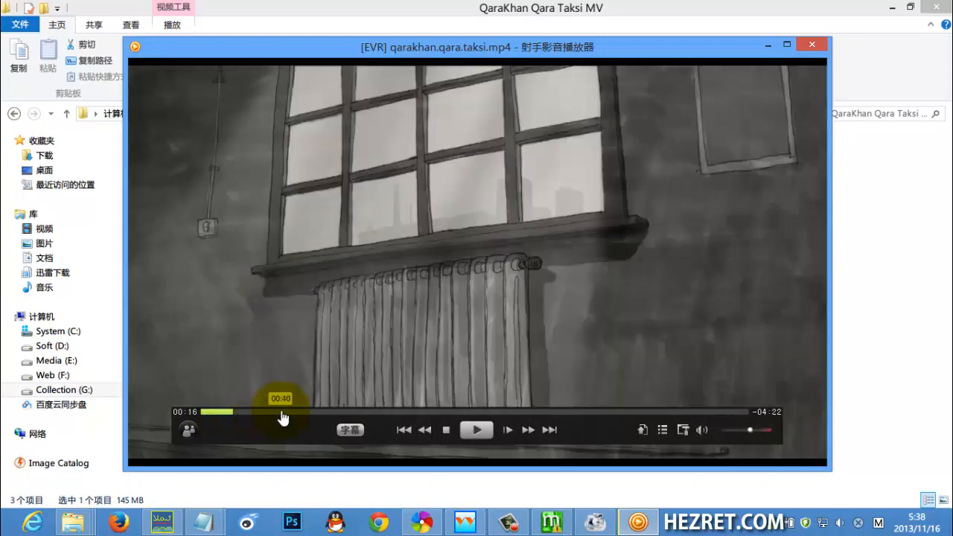
{"action": "left_click", "coordinate": [281, 413]}
{"action": "left_click", "coordinate": [340, 413]}
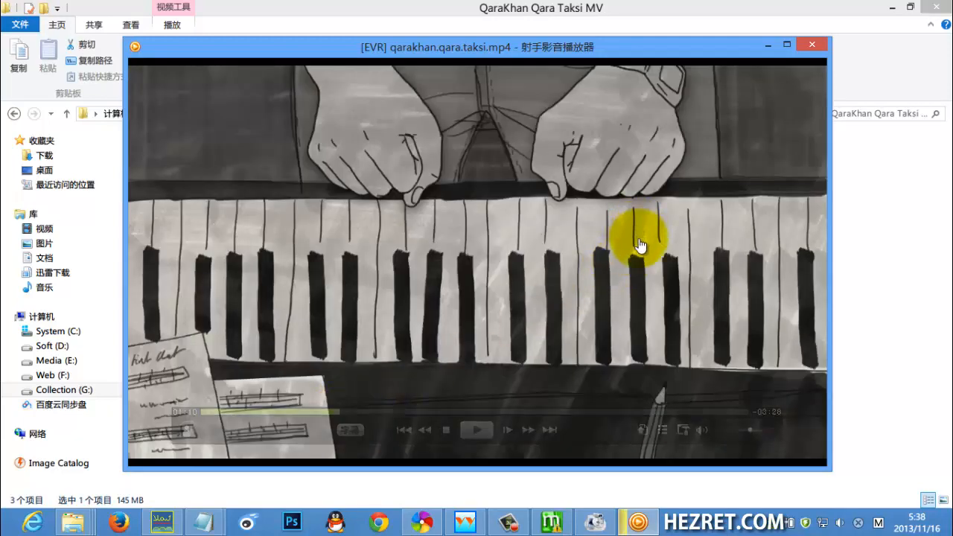
{"action": "left_click", "coordinate": [810, 44]}
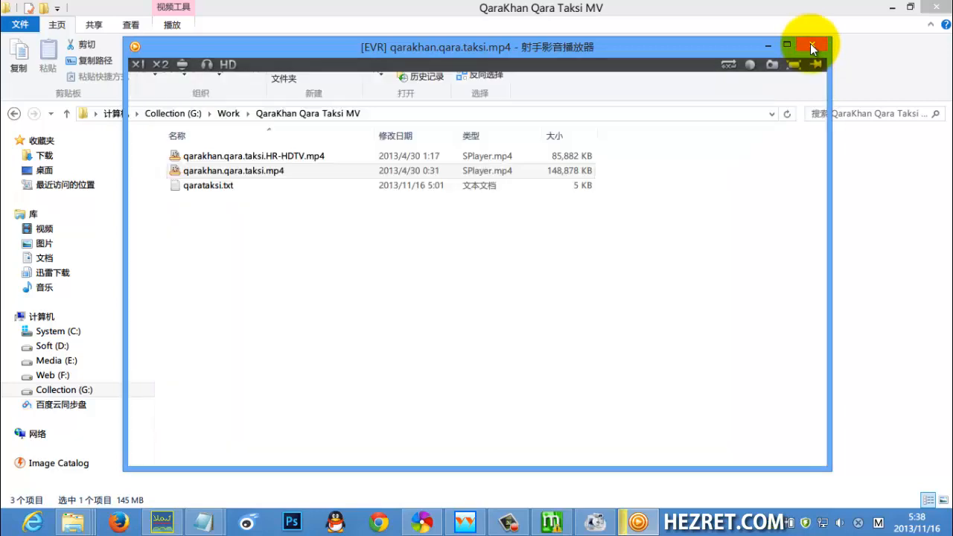
Open qarataksi.txt, read through the song lyrics, and close the file
{"action": "double_click", "coordinate": [228, 190]}
{"action": "scroll", "coordinate": [229, 190], "scroll_direction": "down", "scroll_amount": 5}
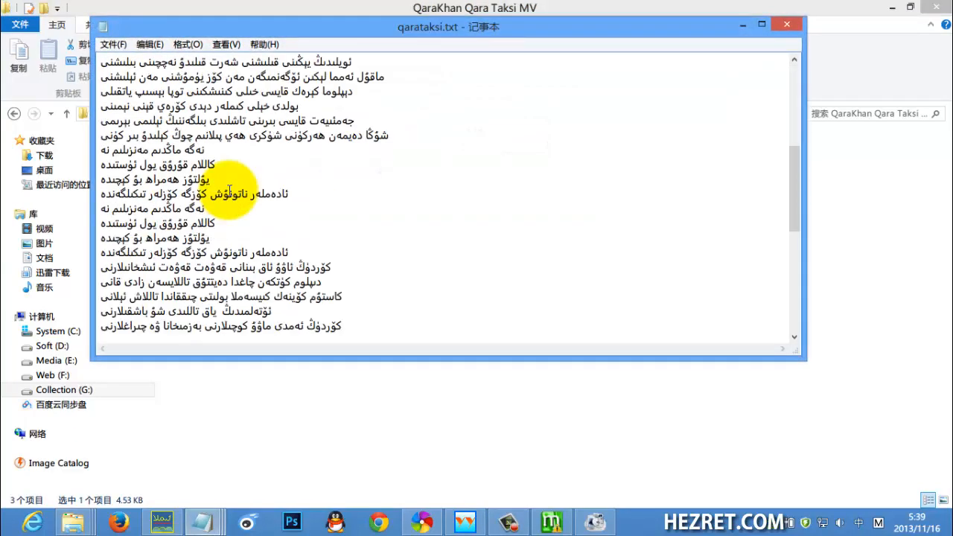
{"action": "scroll", "coordinate": [229, 191], "scroll_direction": "up", "scroll_amount": 6}
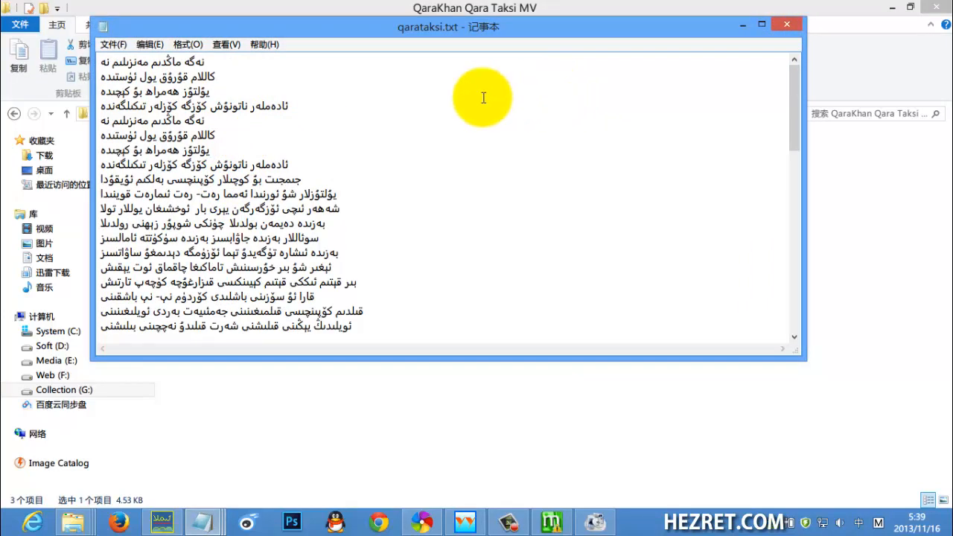
{"action": "left_click_drag", "start_coordinate": [328, 193], "coordinate": [105, 181]}
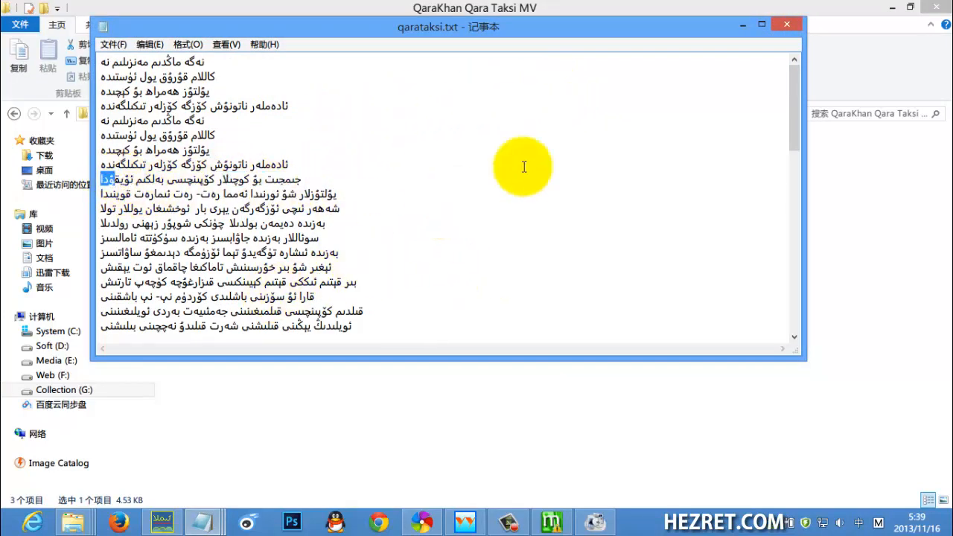
{"action": "left_click", "coordinate": [783, 26]}
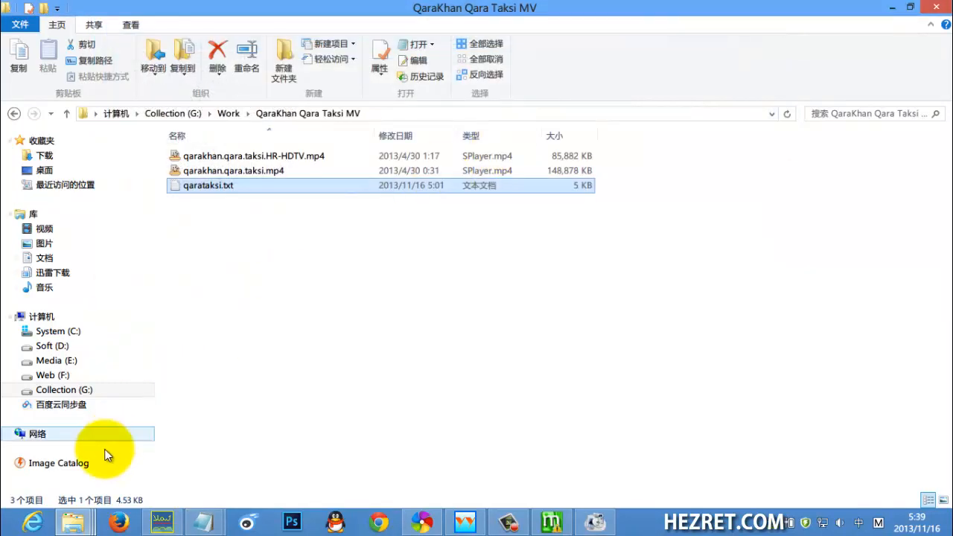
Switch to Udmish Korréktor and review the song lyrics from beginning to end
{"action": "left_click", "coordinate": [162, 521]}
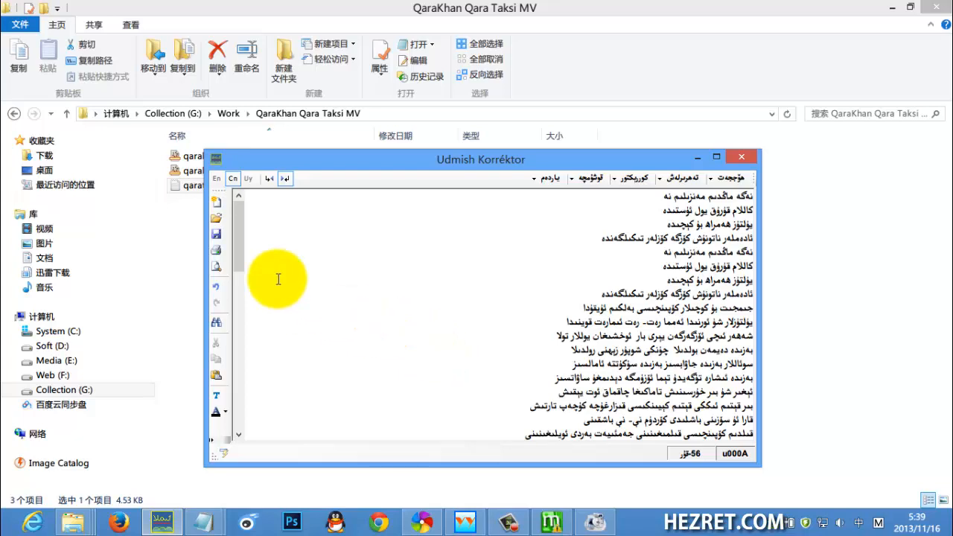
{"action": "left_click_drag", "start_coordinate": [242, 219], "coordinate": [245, 410]}
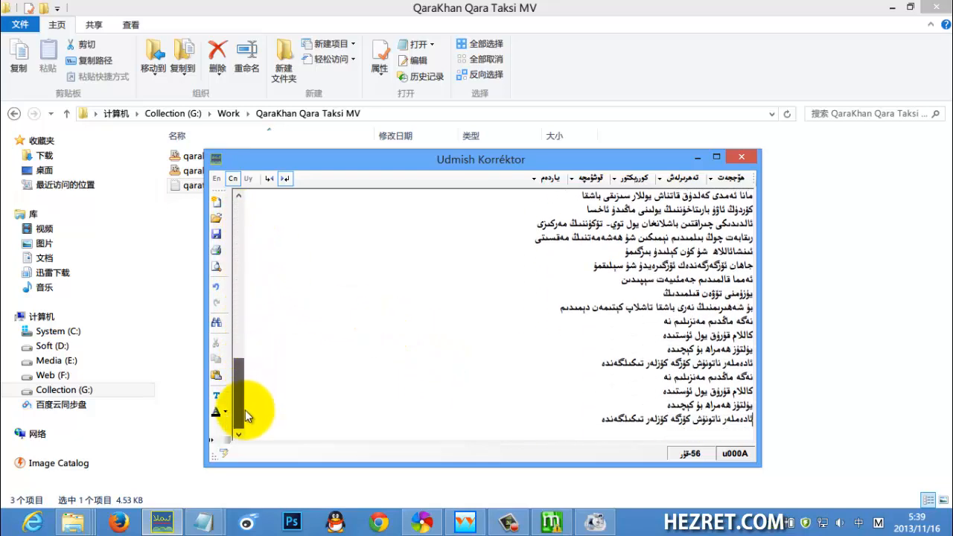
{"action": "left_click_drag", "start_coordinate": [586, 421], "coordinate": [787, 127]}
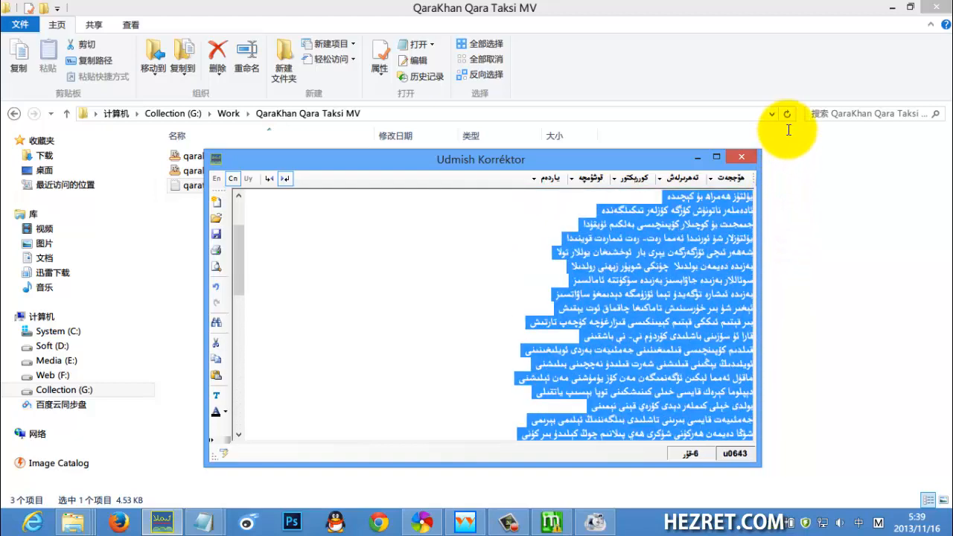
{"action": "scroll", "coordinate": [238, 230], "scroll_direction": "up", "scroll_amount": 2}
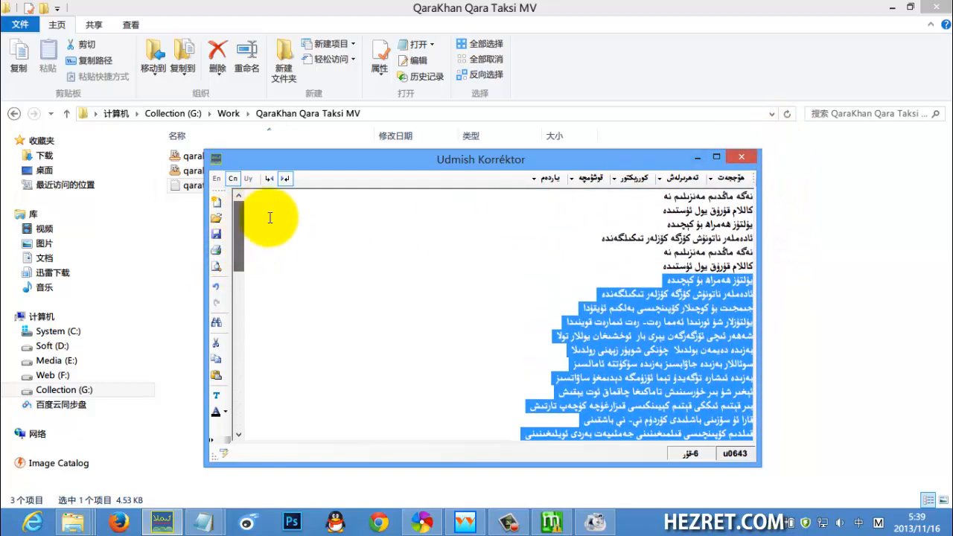
{"action": "left_click", "coordinate": [565, 305]}
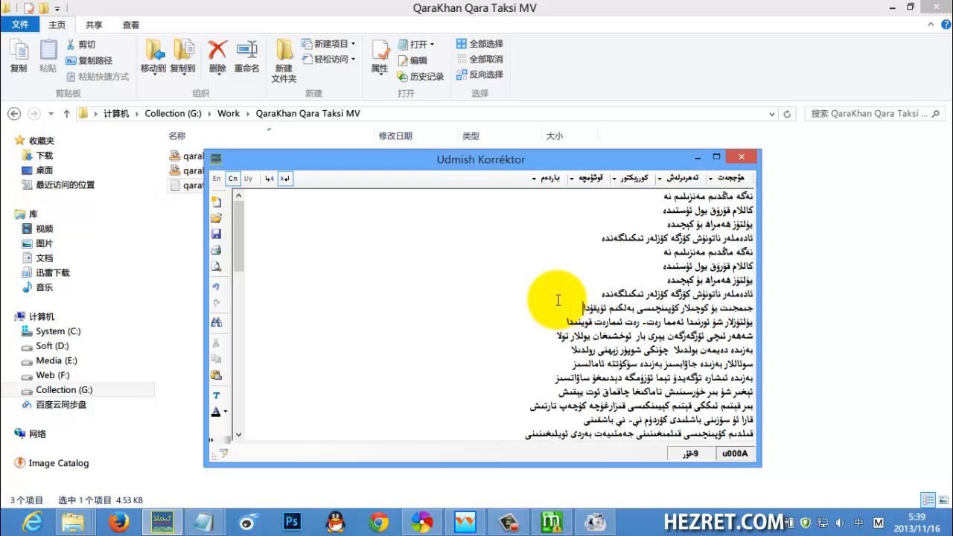
{"action": "scroll", "coordinate": [551, 302], "scroll_direction": "down", "scroll_amount": 10}
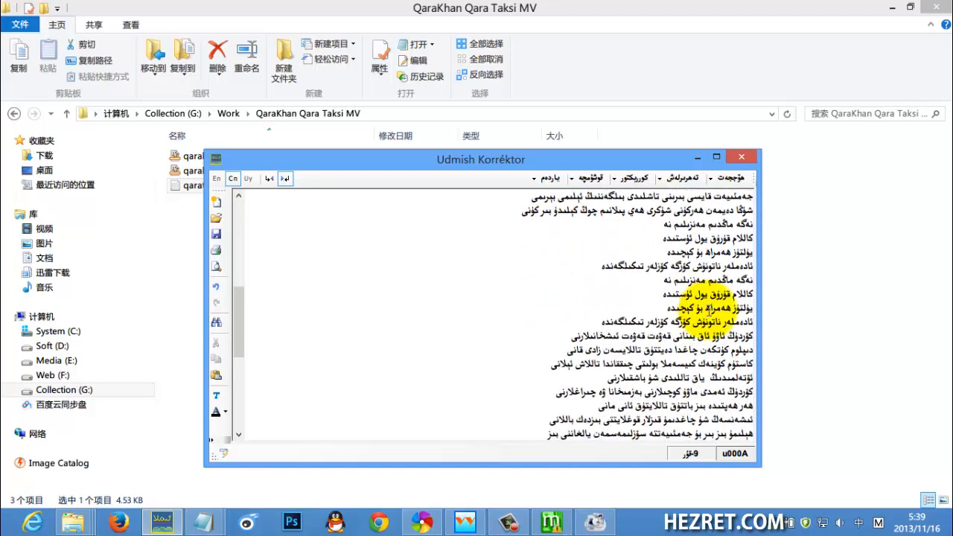
Copy the complete lyrics from Udmish Korréktor and return to the QaraKhan Qara Taksi MV folder
{"action": "scroll", "coordinate": [637, 370], "scroll_direction": "down", "scroll_amount": 2}
{"action": "left_click_drag", "start_coordinate": [584, 417], "coordinate": [821, 143]}
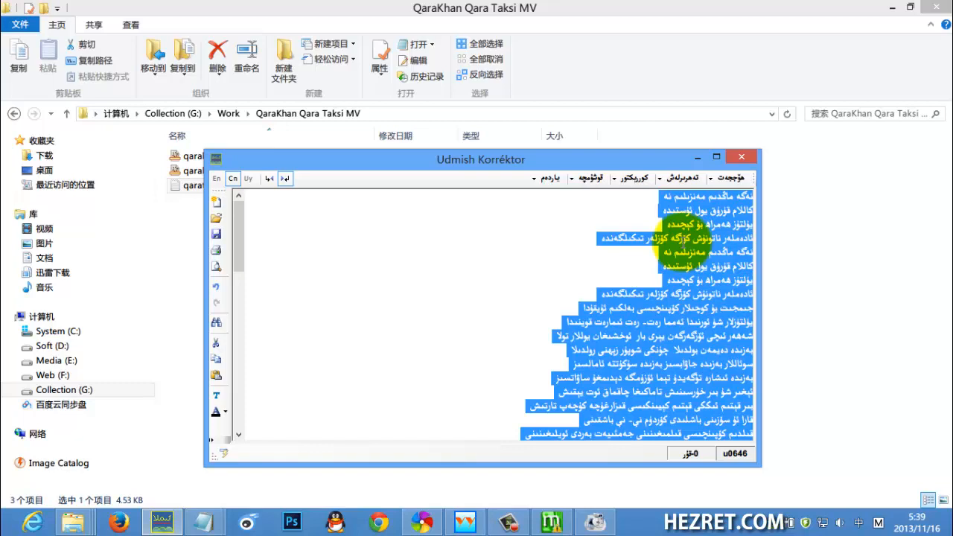
{"action": "scroll", "coordinate": [596, 328], "scroll_direction": "down", "scroll_amount": 2}
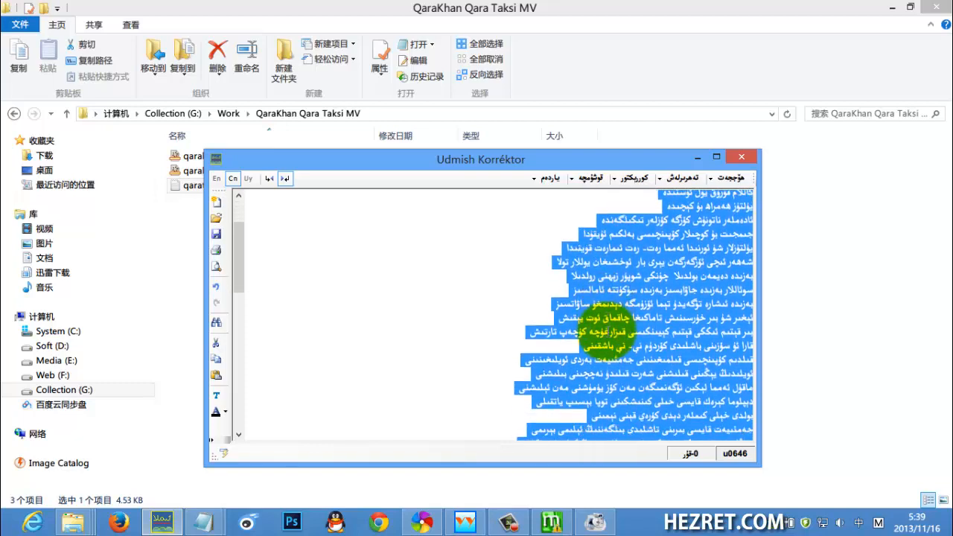
{"action": "scroll", "coordinate": [607, 328], "scroll_direction": "down", "scroll_amount": 1}
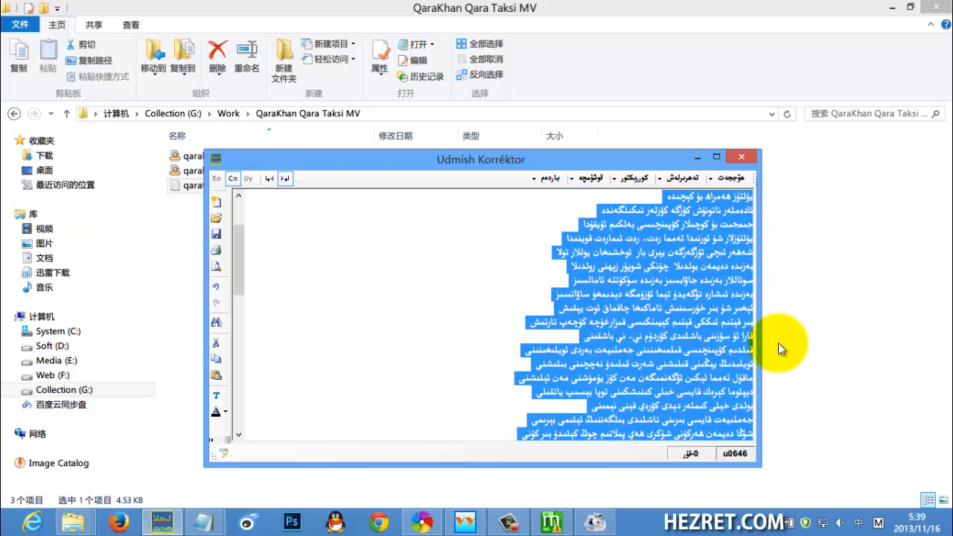
{"action": "scroll", "coordinate": [660, 320], "scroll_direction": "down", "scroll_amount": 3}
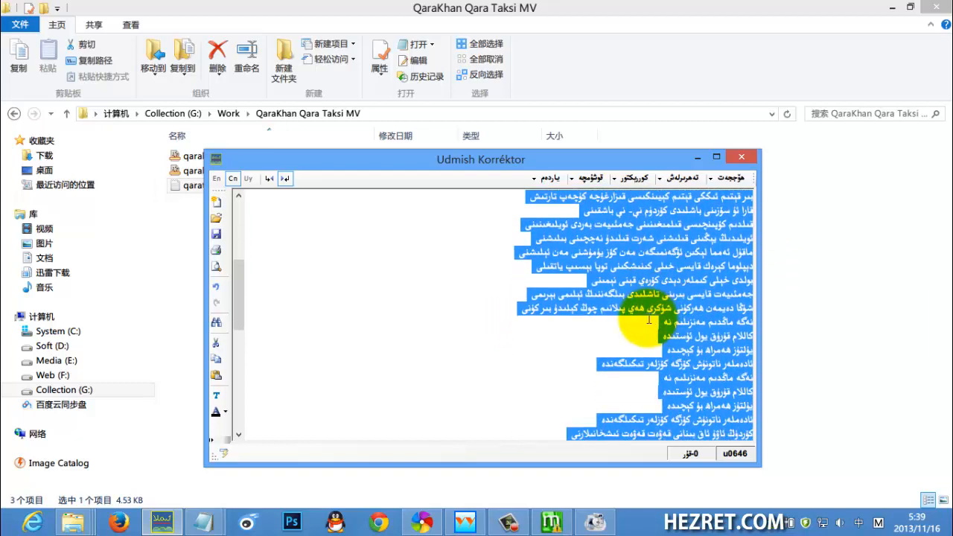
{"action": "scroll", "coordinate": [648, 319], "scroll_direction": "up", "scroll_amount": 3}
{"action": "right_click", "coordinate": [646, 294]}
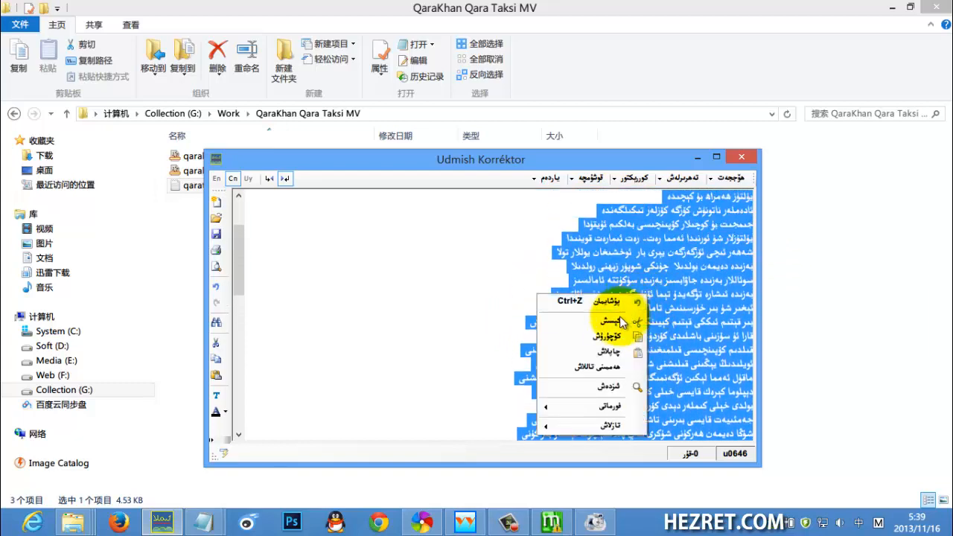
{"action": "left_click", "coordinate": [609, 335]}
{"action": "left_click", "coordinate": [525, 15]}
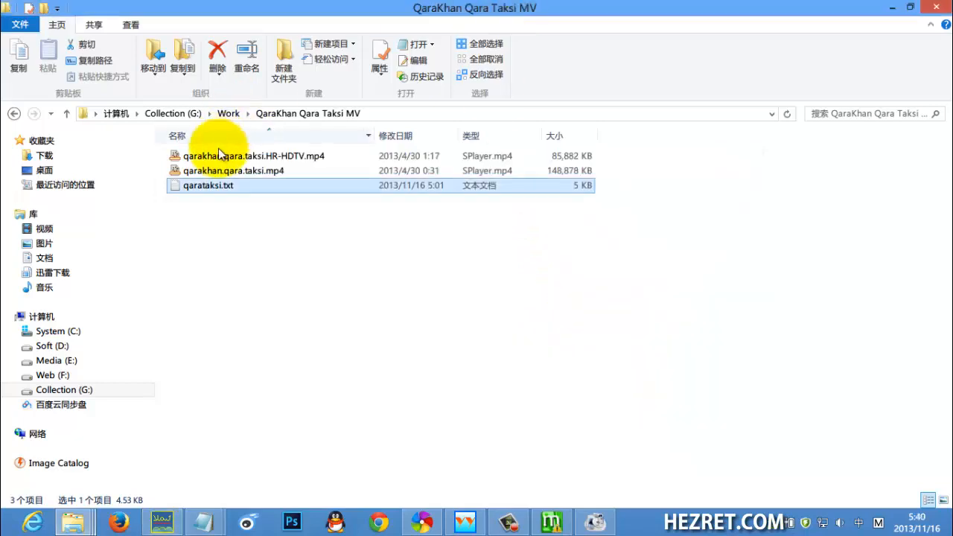
Open qarataksi.txt in Notepad and replace its entire text with the copied lyrics
{"action": "double_click", "coordinate": [207, 192]}
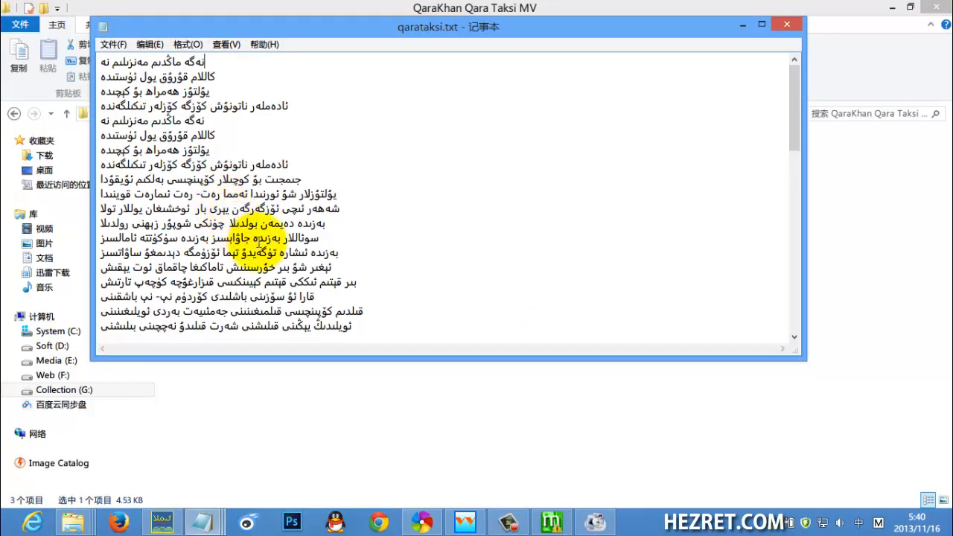
{"action": "key", "text": "ctrl+a"}
{"action": "left_click", "coordinate": [251, 238]}
{"action": "scroll", "coordinate": [238, 228], "scroll_direction": "up", "scroll_amount": 4}
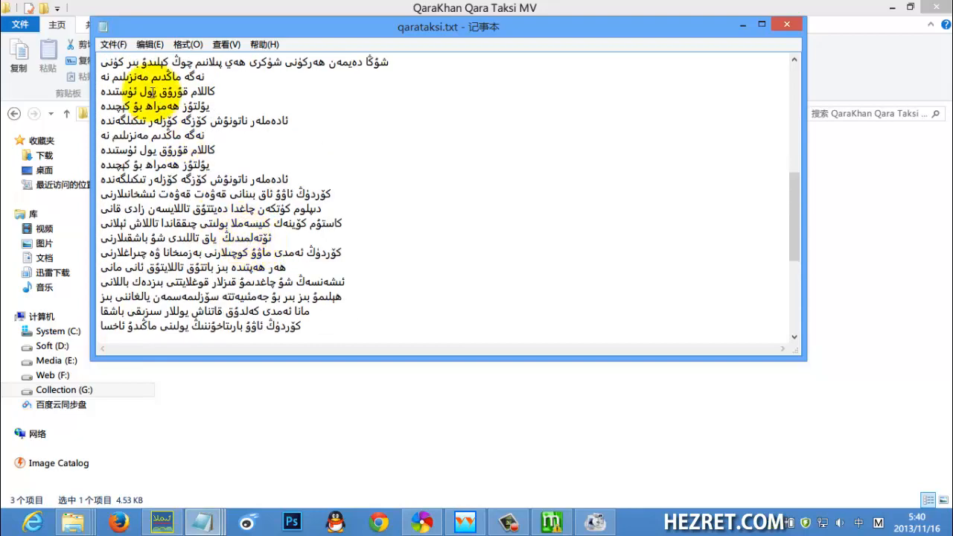
Save the lyrics over the existing qarataksi.txt as a text document with Unicode encoding, and close Notepad
{"action": "left_click", "coordinate": [114, 43]}
{"action": "left_click", "coordinate": [141, 105]}
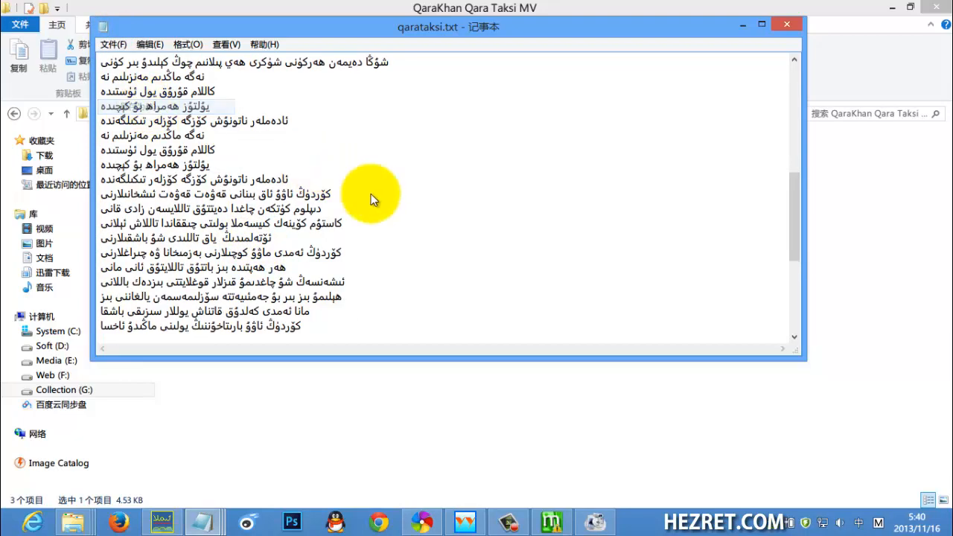
{"action": "left_click", "coordinate": [349, 360]}
{"action": "left_click", "coordinate": [334, 386]}
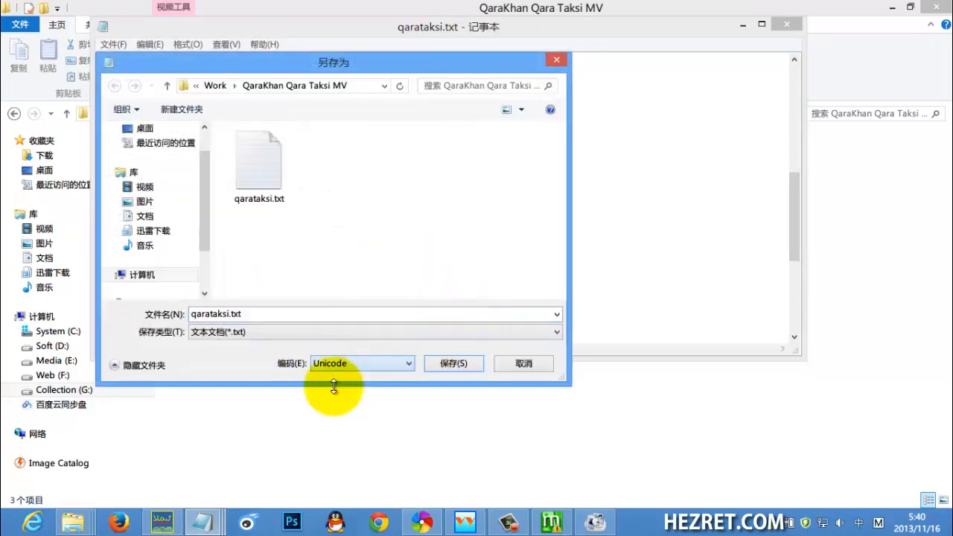
{"action": "left_click", "coordinate": [267, 186]}
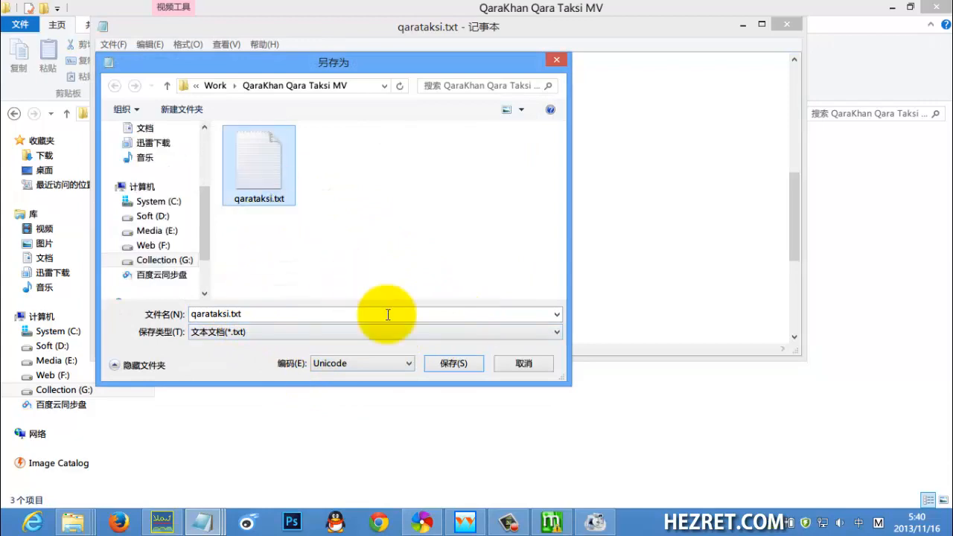
{"action": "left_click", "coordinate": [447, 363]}
{"action": "left_click", "coordinate": [511, 261]}
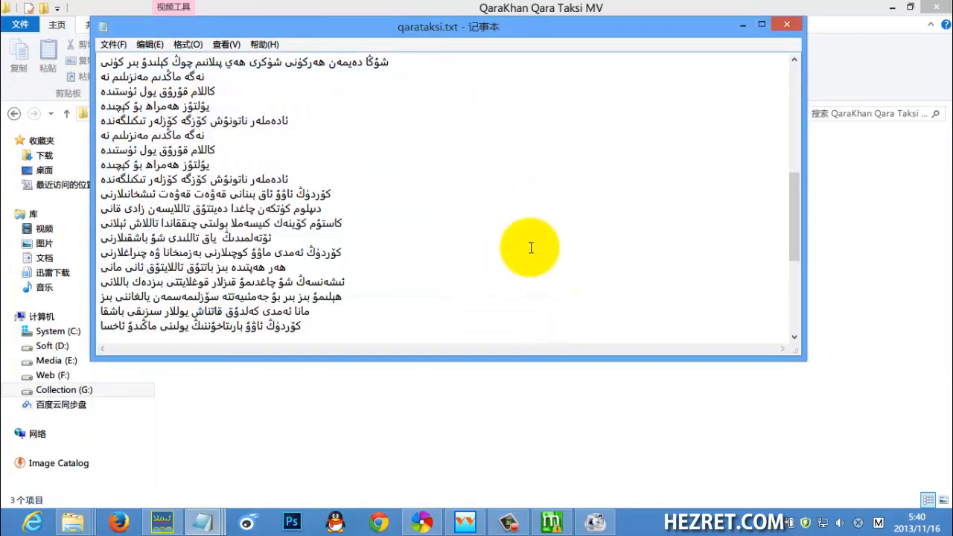
{"action": "left_click", "coordinate": [785, 23]}
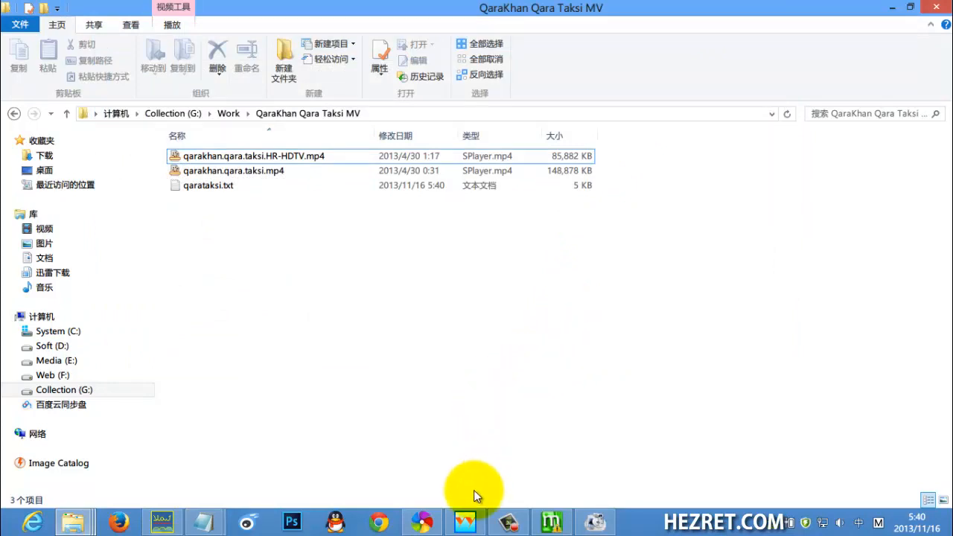
Switch to Time Machine and import qarataksi.txt as subtitles, with each line recognized as one timeline row (每行识别为一行时间轴)
{"action": "left_click", "coordinate": [465, 521]}
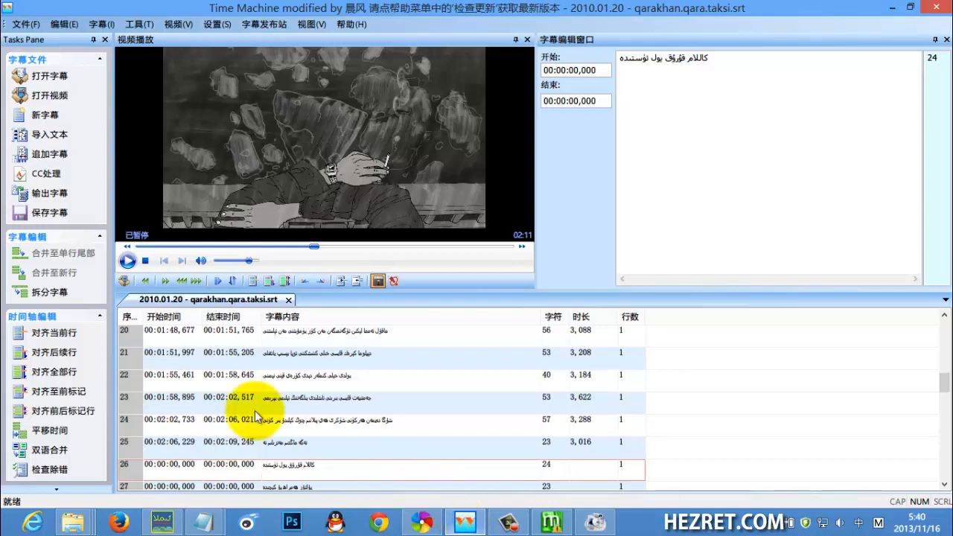
{"action": "left_click", "coordinate": [44, 138]}
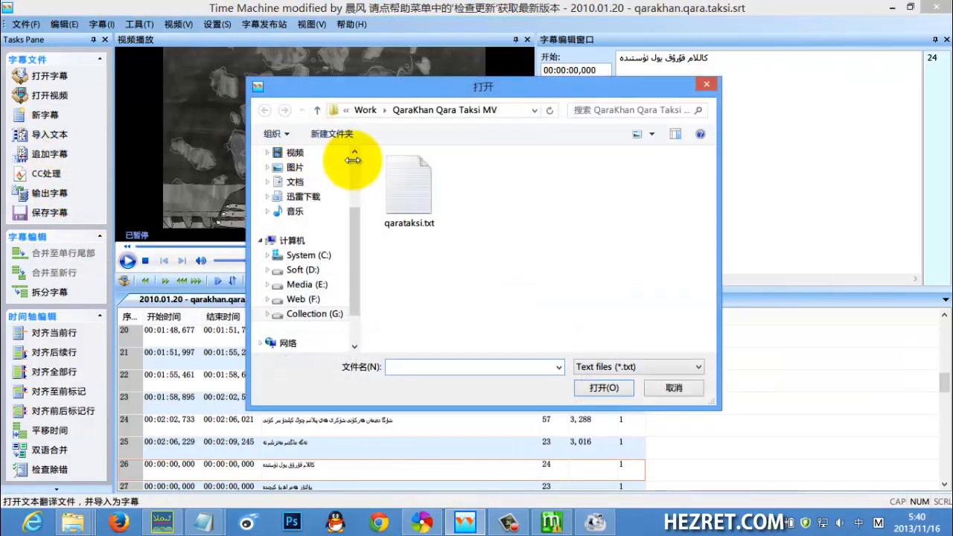
{"action": "double_click", "coordinate": [399, 190]}
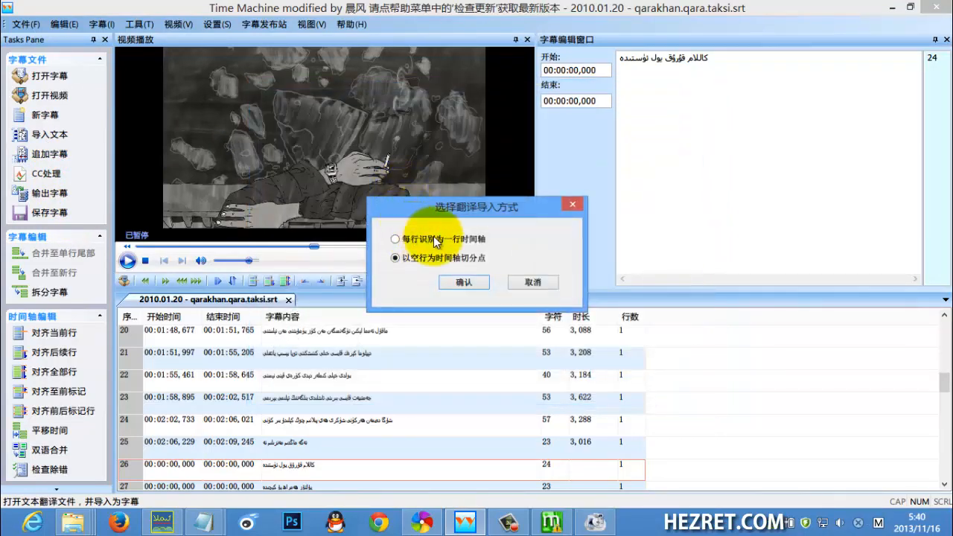
{"action": "left_click", "coordinate": [411, 238]}
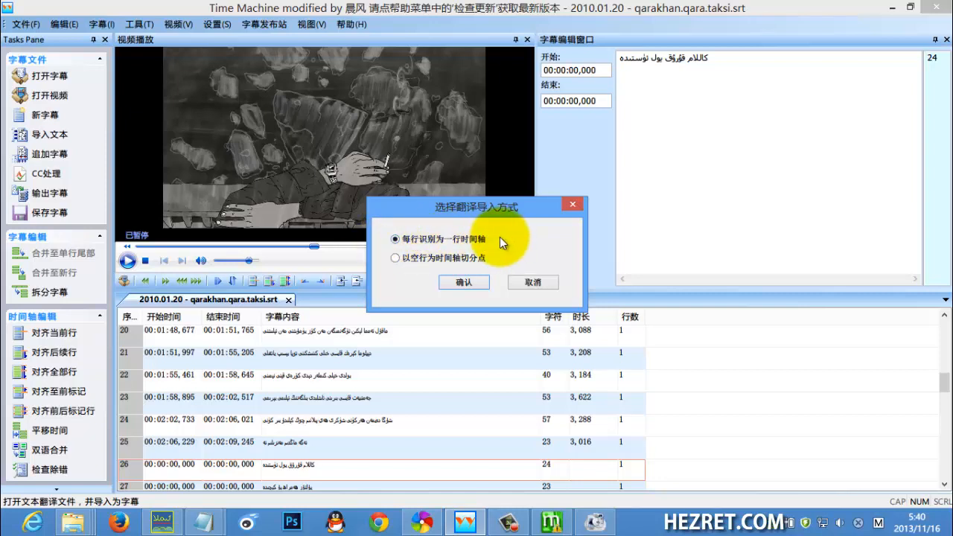
{"action": "left_click", "coordinate": [465, 282]}
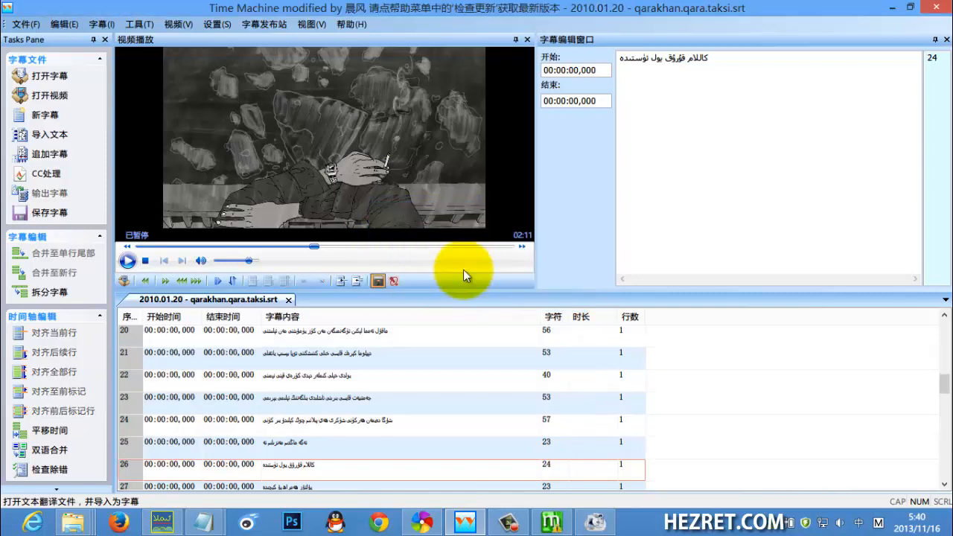
{"action": "left_click", "coordinate": [406, 341]}
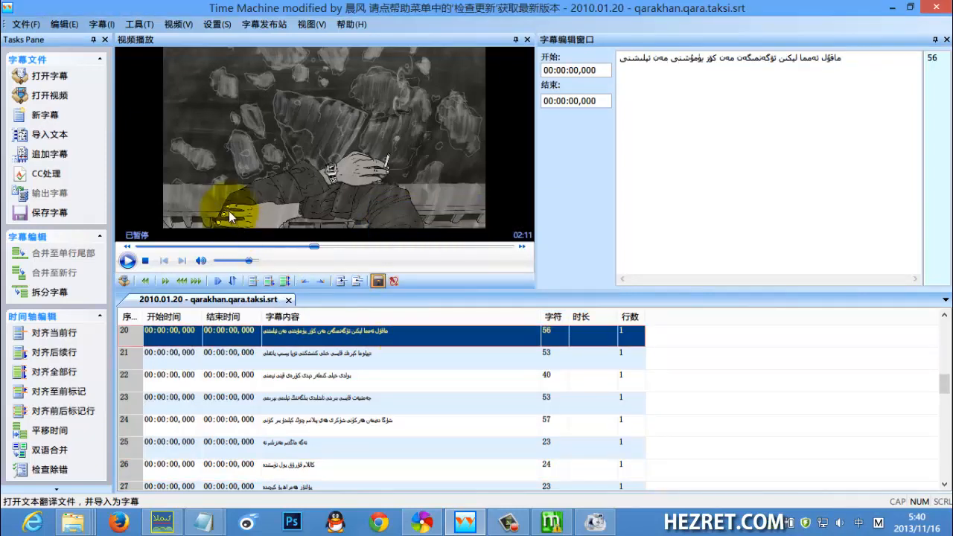
Load the video qarakhan.qara.taksi.mp4 for the imported subtitles and select subtitle row 20
{"action": "left_click", "coordinate": [49, 96]}
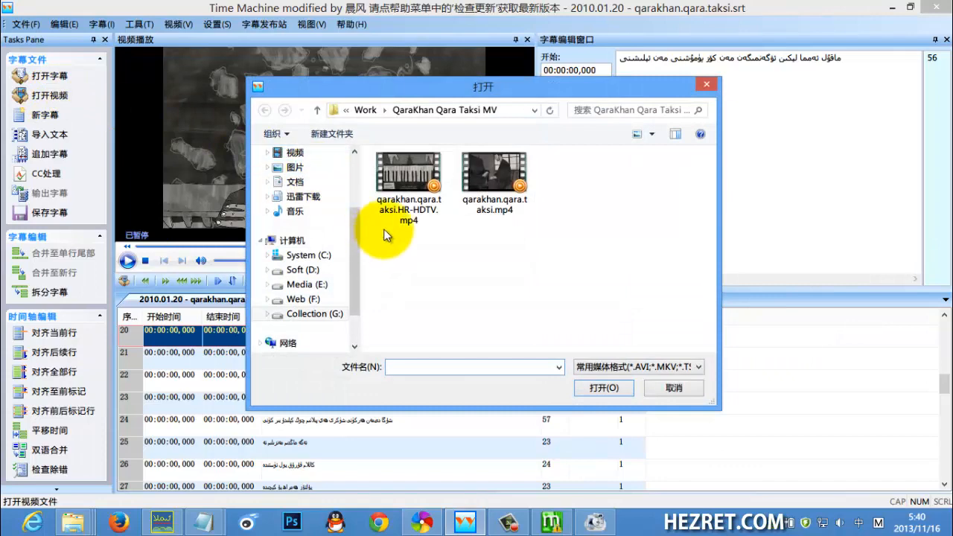
{"action": "double_click", "coordinate": [491, 179]}
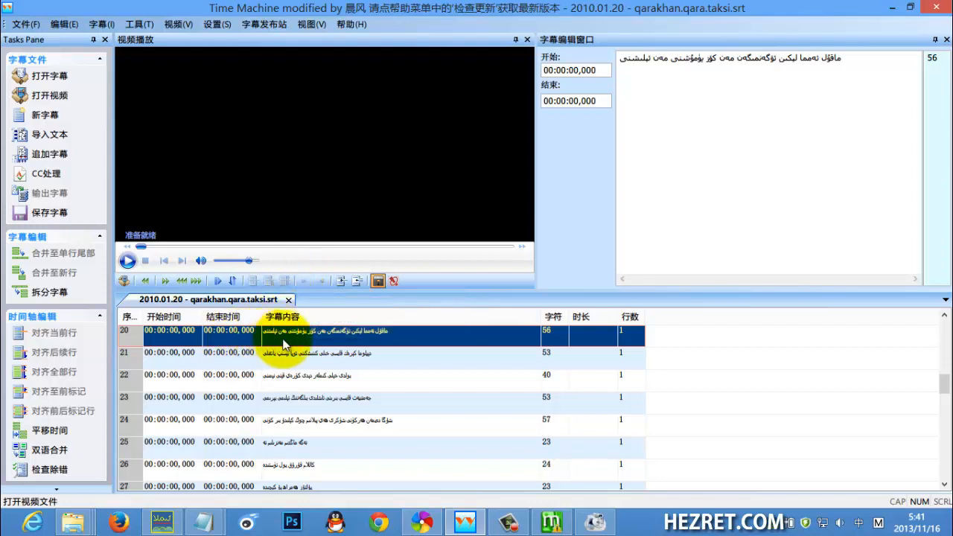
{"action": "left_click", "coordinate": [360, 341]}
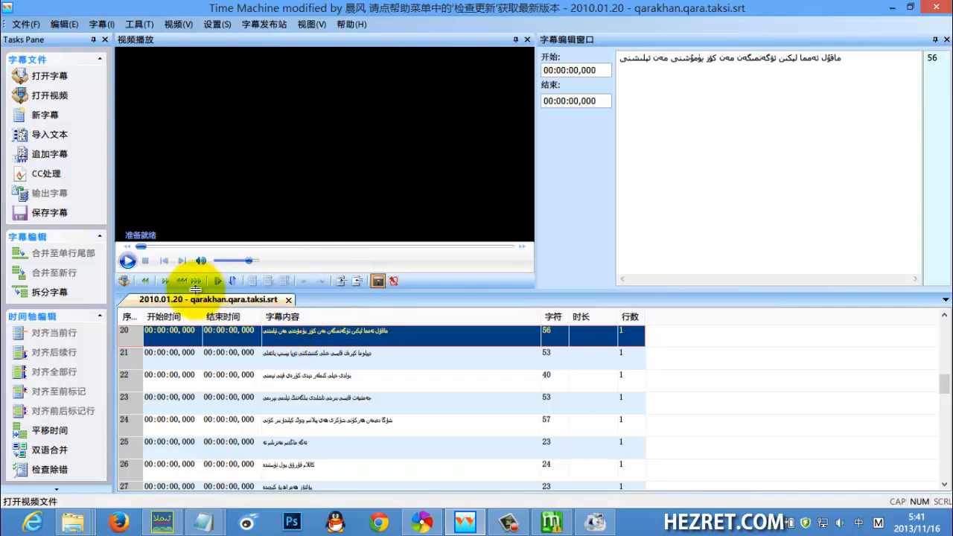
Play the video, set the start time of subtitle row 20 to 00:00:43,875, and pause playback
{"action": "left_click", "coordinate": [128, 260]}
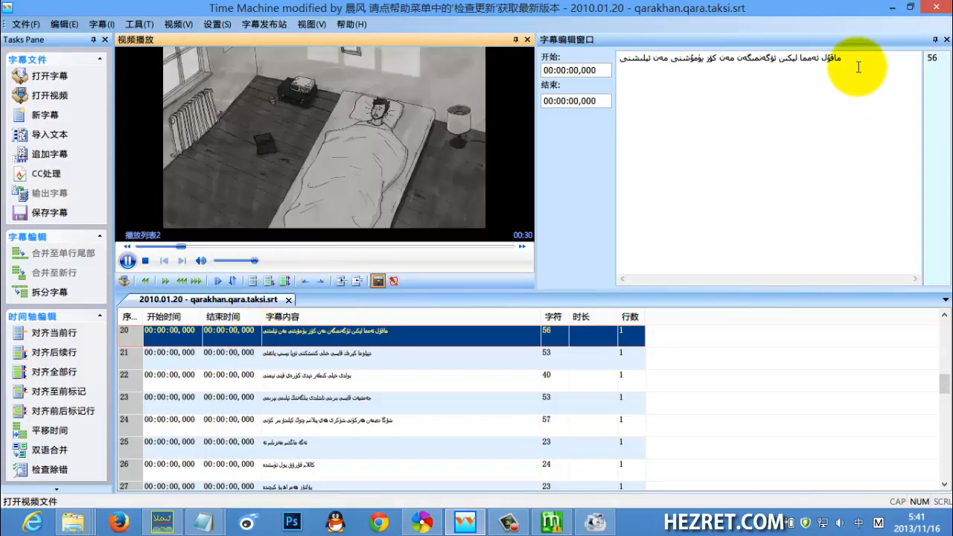
{"action": "left_click_drag", "start_coordinate": [861, 70], "coordinate": [796, 63]}
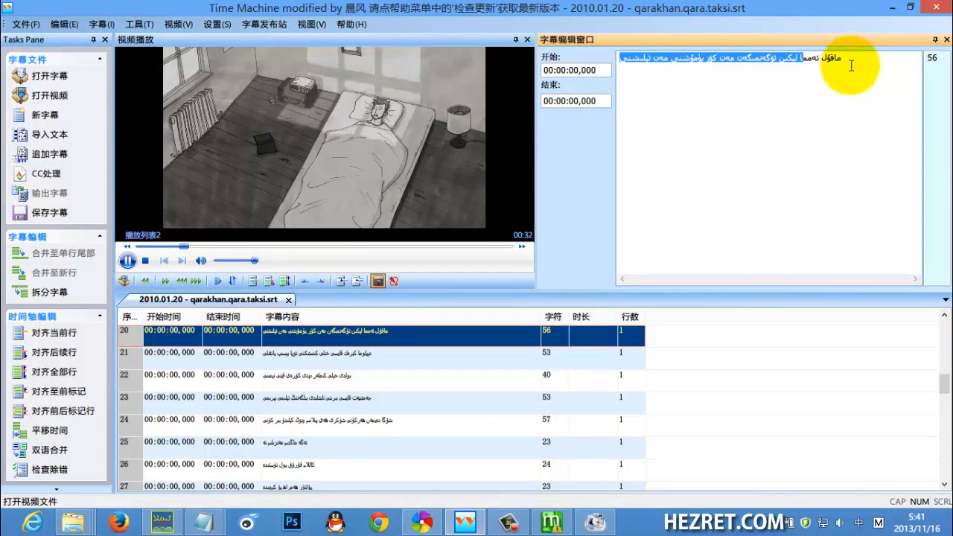
{"action": "left_click", "coordinate": [731, 151]}
{"action": "left_click", "coordinate": [407, 332]}
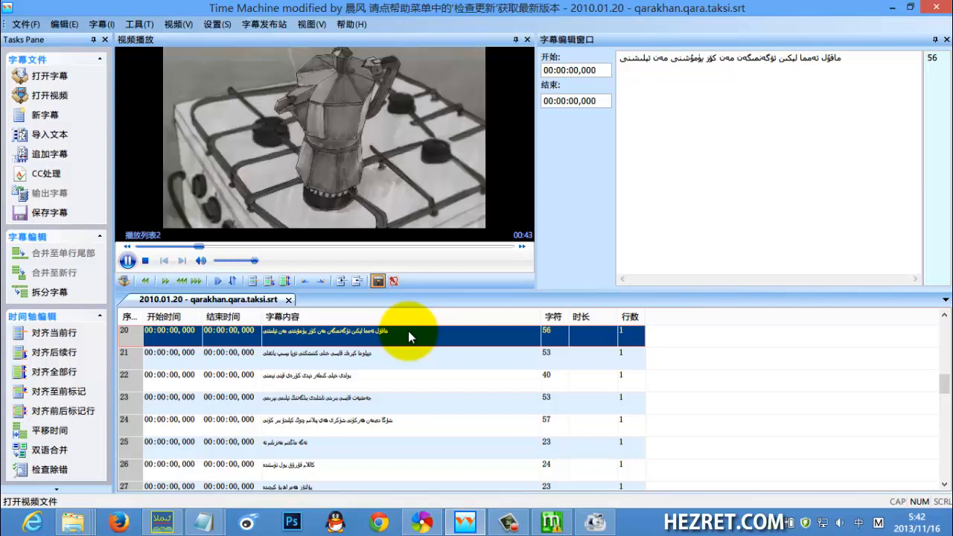
{"action": "key", "text": "F8"}
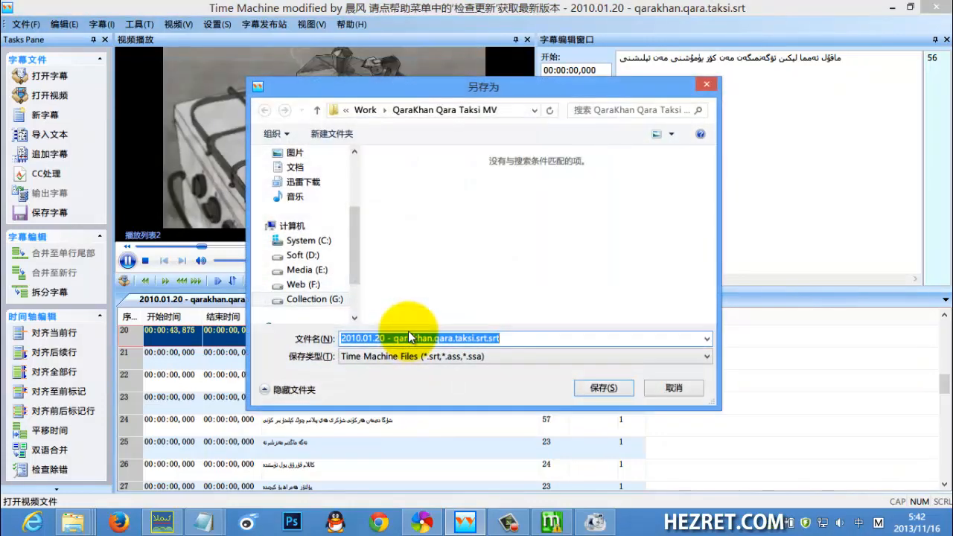
{"action": "left_click", "coordinate": [672, 387]}
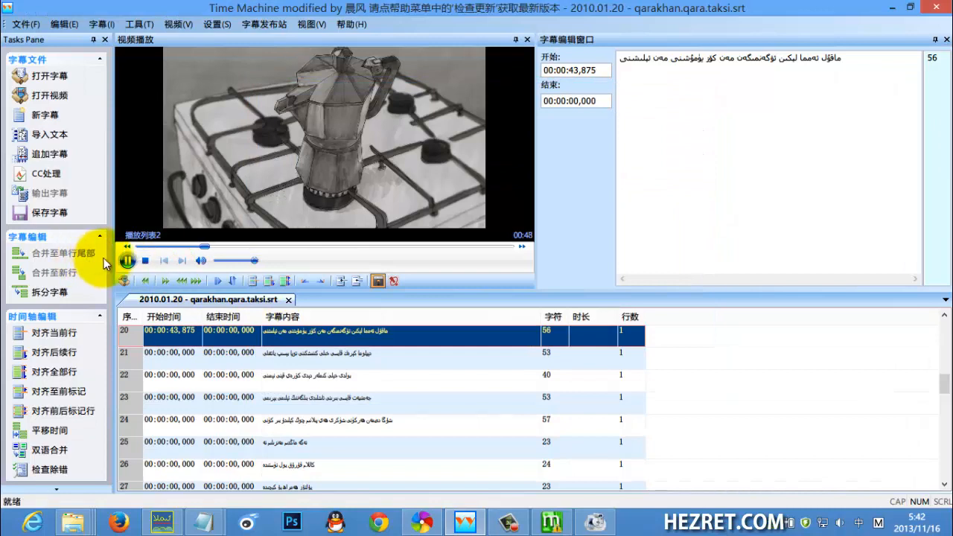
{"action": "left_click", "coordinate": [128, 260]}
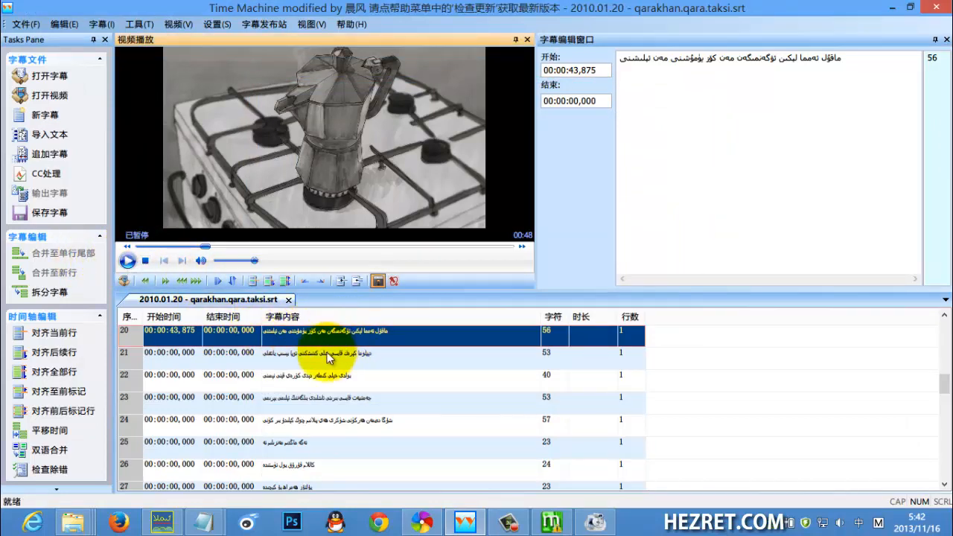
Save the subtitles as qarataksi.srt in the QaraKhan Qara Taksi MV folder
{"action": "left_click", "coordinate": [48, 214]}
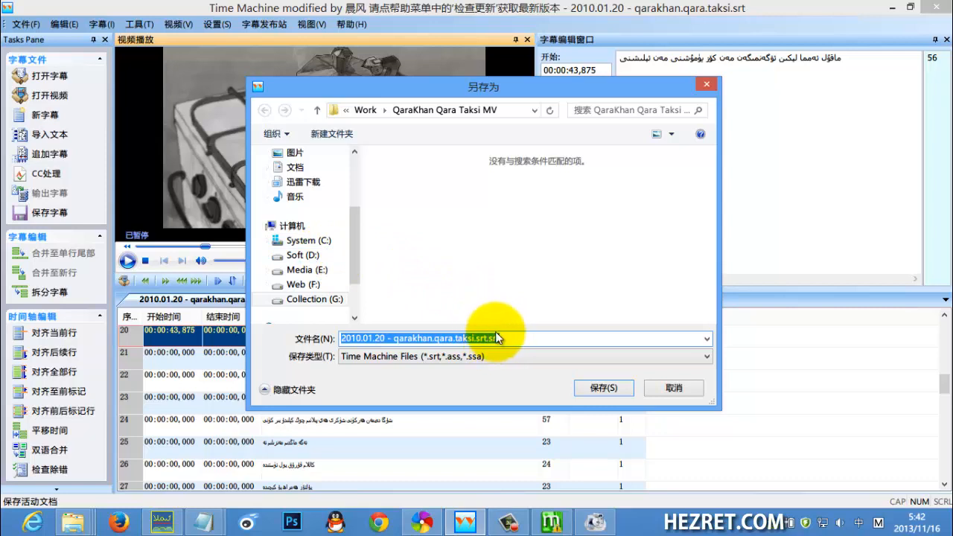
{"action": "type", "text": "qara"}
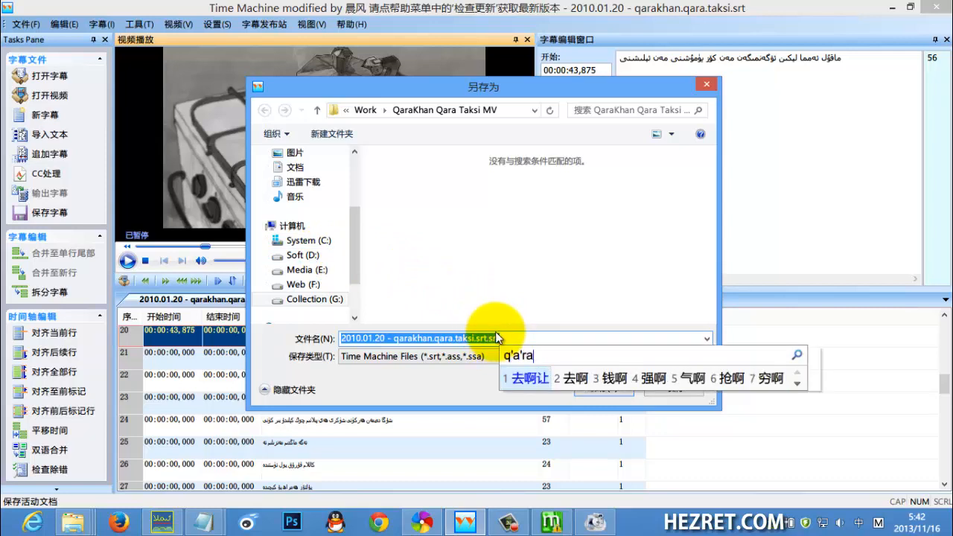
{"action": "type", "text": "taksi"}
{"action": "key", "text": "Return"}
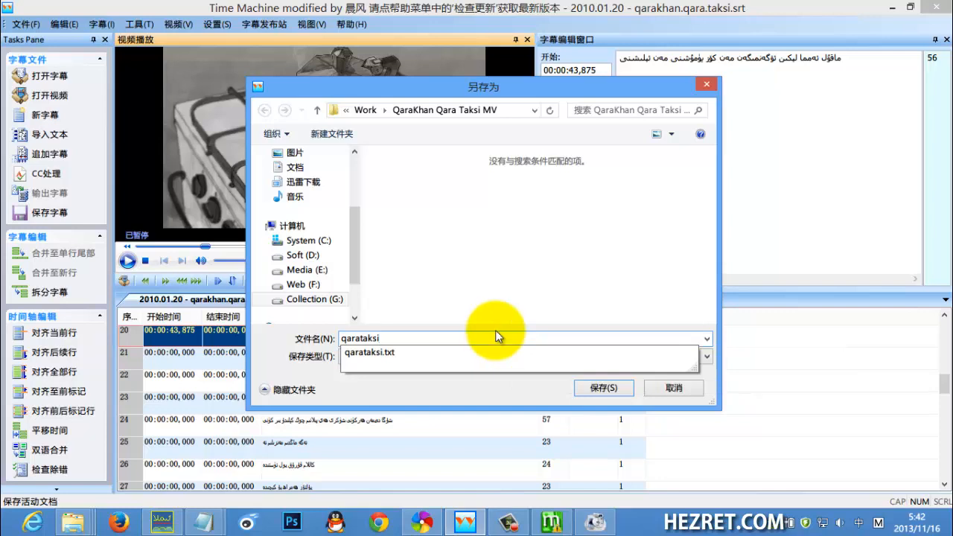
{"action": "left_click", "coordinate": [479, 93]}
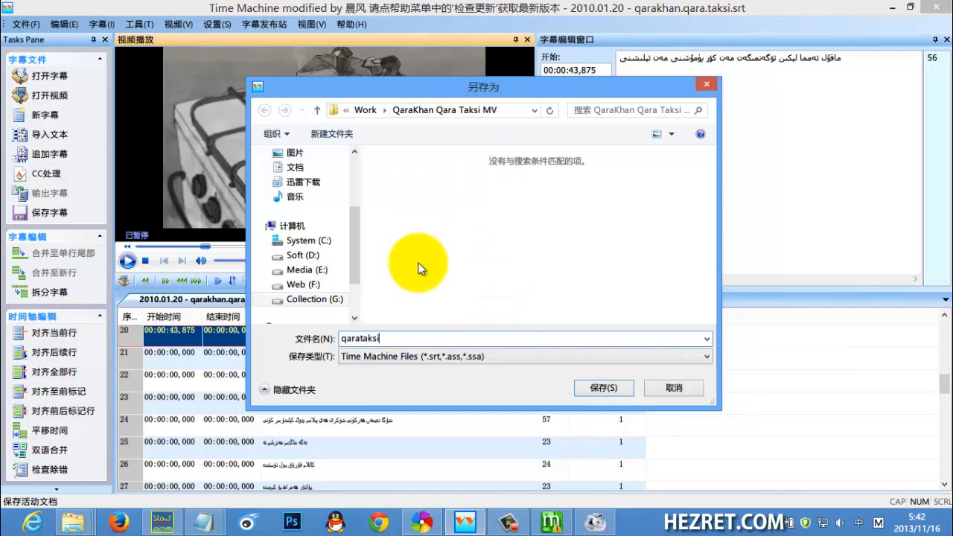
{"action": "type", "text": "。"}
{"action": "key", "text": "BackSpace"}
{"action": "type", "text": ".srt"}
{"action": "left_click", "coordinate": [573, 386]}
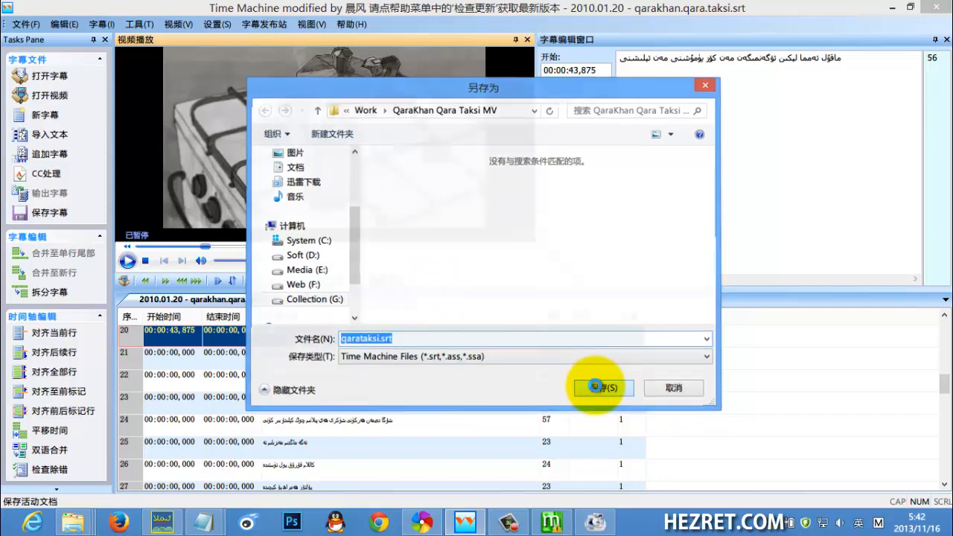
Replay the video from about 30 seconds and time subtitle row 1 from 00:00:44,022 to 00:00:46,926
{"action": "left_click", "coordinate": [190, 247]}
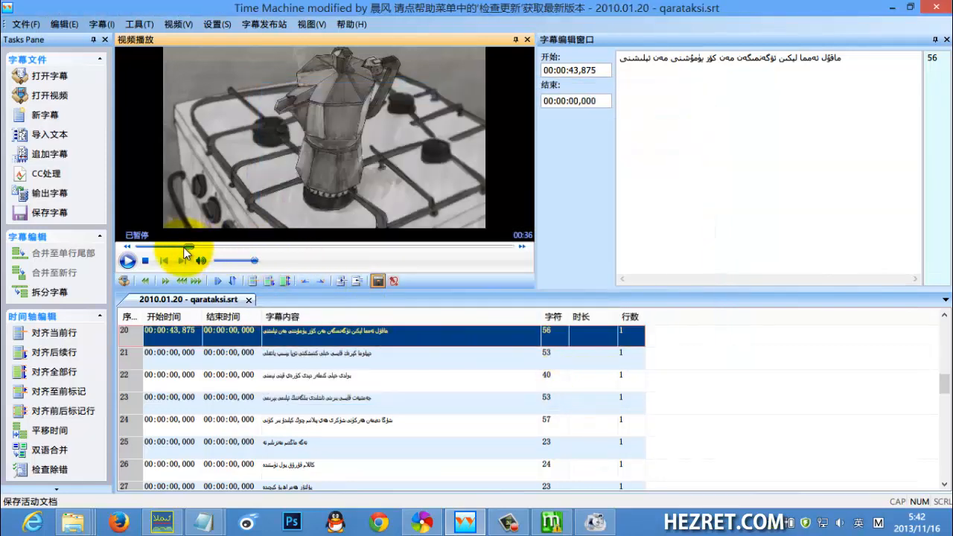
{"action": "left_click", "coordinate": [177, 248]}
{"action": "left_click", "coordinate": [129, 261]}
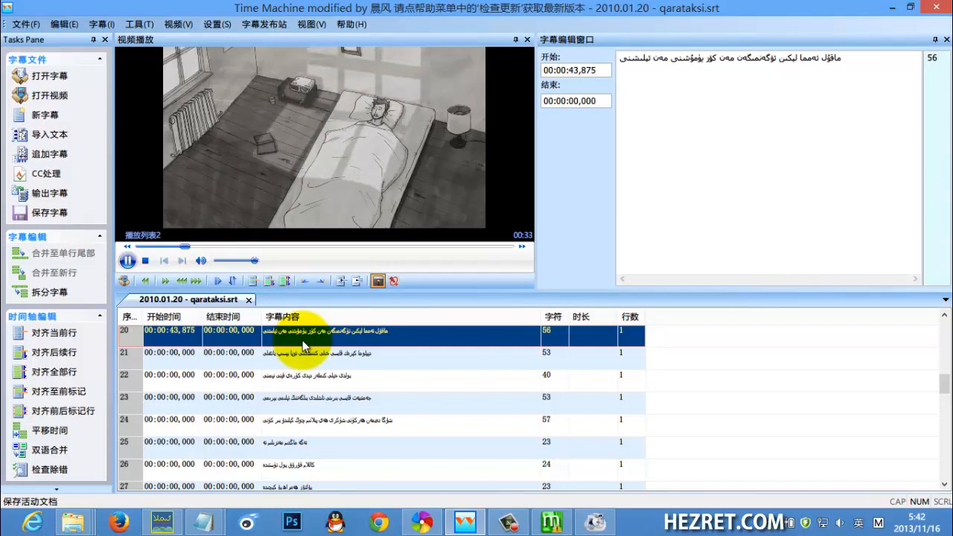
{"action": "scroll", "coordinate": [305, 341], "scroll_direction": "up", "scroll_amount": 7}
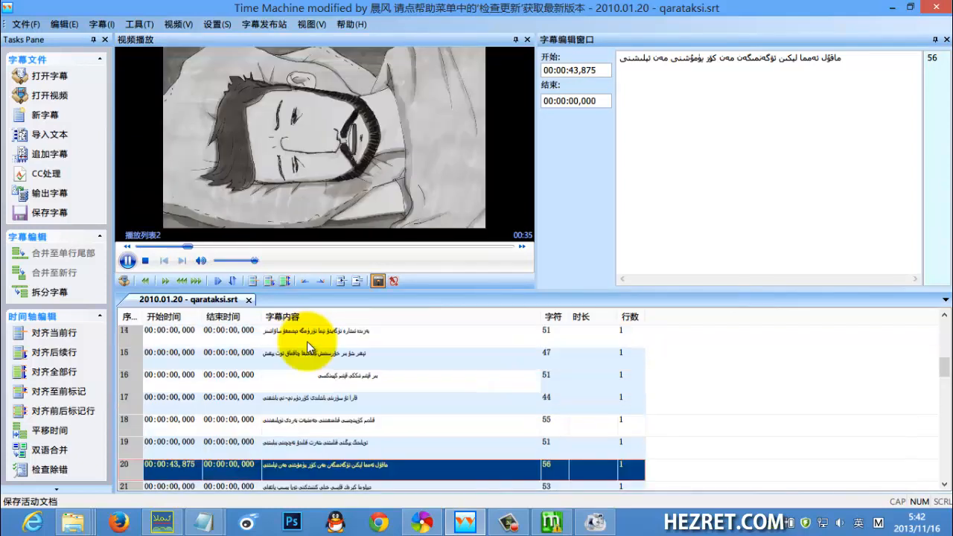
{"action": "left_click", "coordinate": [308, 340]}
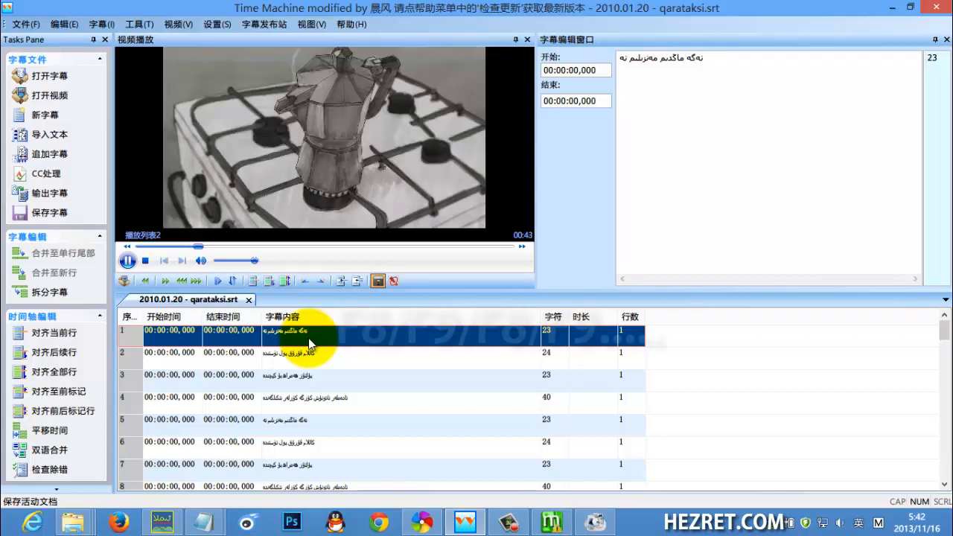
{"action": "key", "text": "F8"}
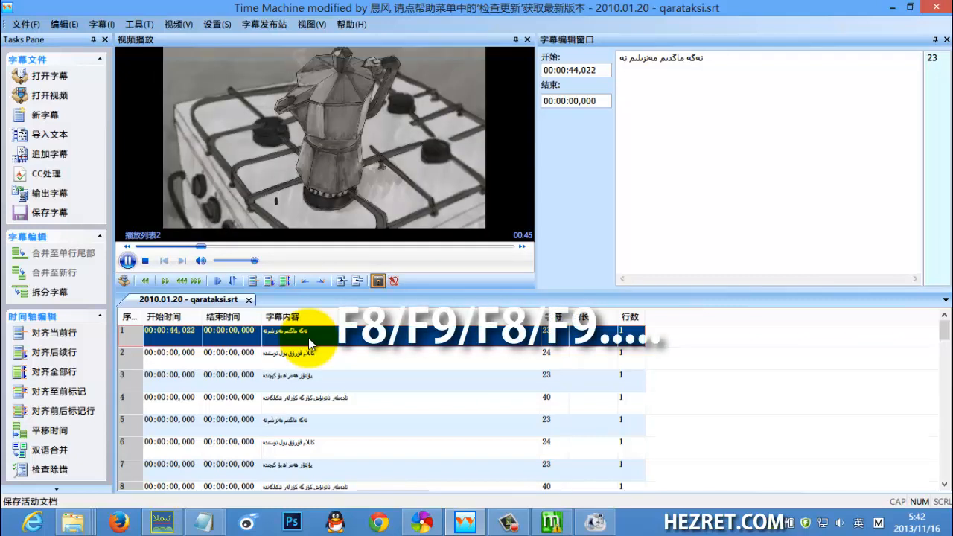
{"action": "key", "text": "F9"}
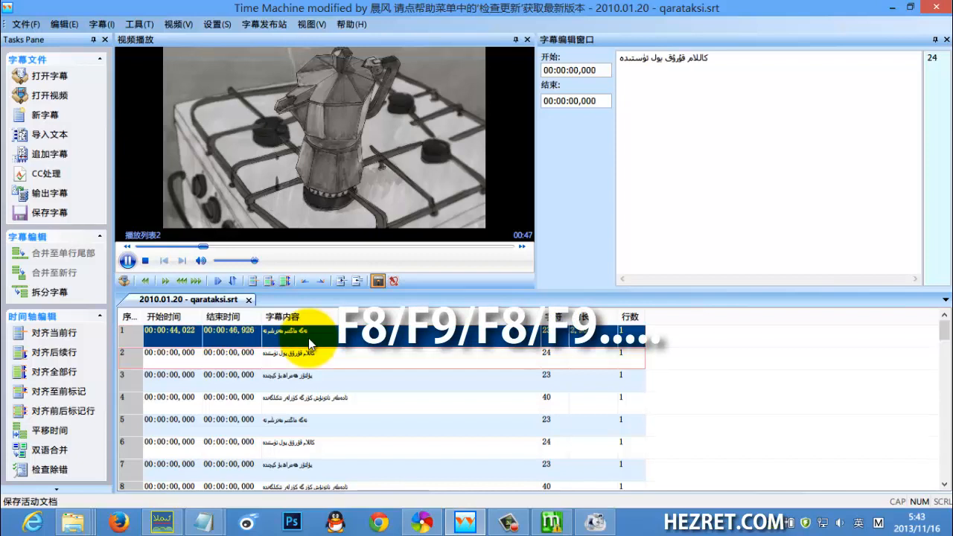
Set start and end times for subtitle rows 2 to 5 in sync with playback, from 00:00:47,710 to 00:01:00,918
{"action": "key", "text": "F8"}
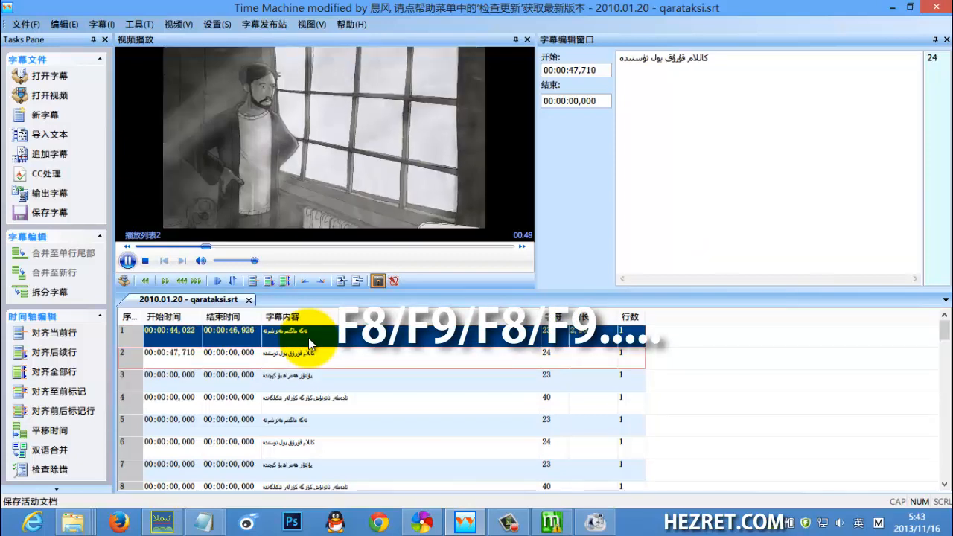
{"action": "key", "text": "F9"}
{"action": "key", "text": "F8"}
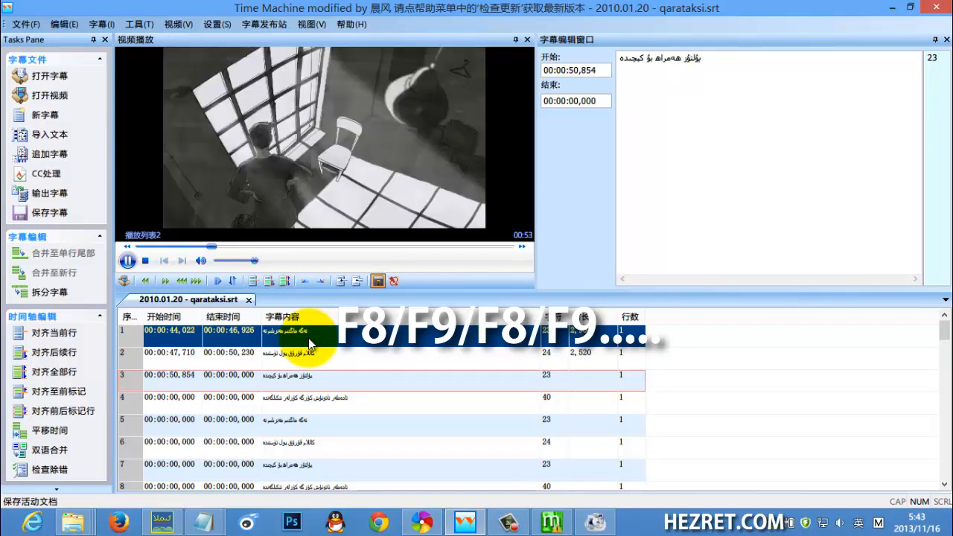
{"action": "key", "text": "F9"}
{"action": "key", "text": "F8"}
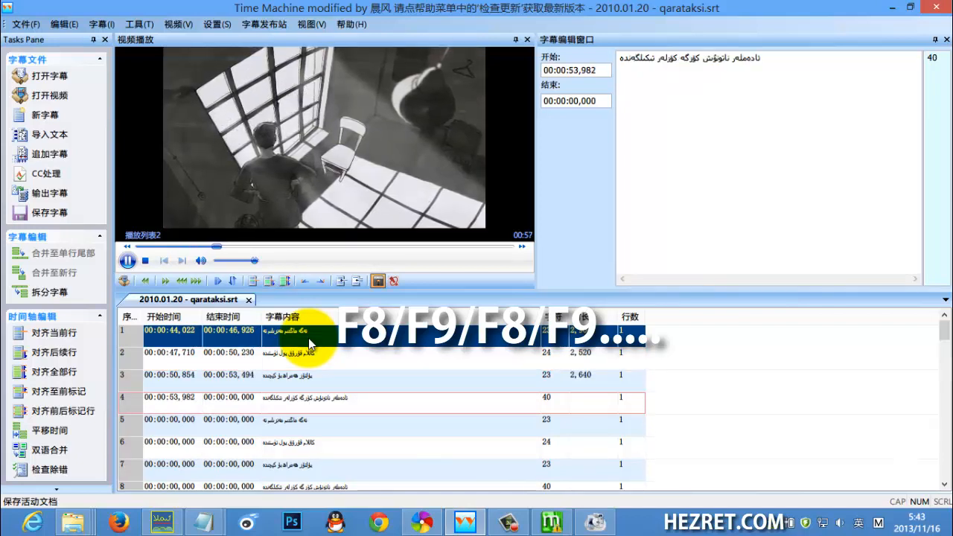
{"action": "key", "text": "F9"}
{"action": "key", "text": "F8"}
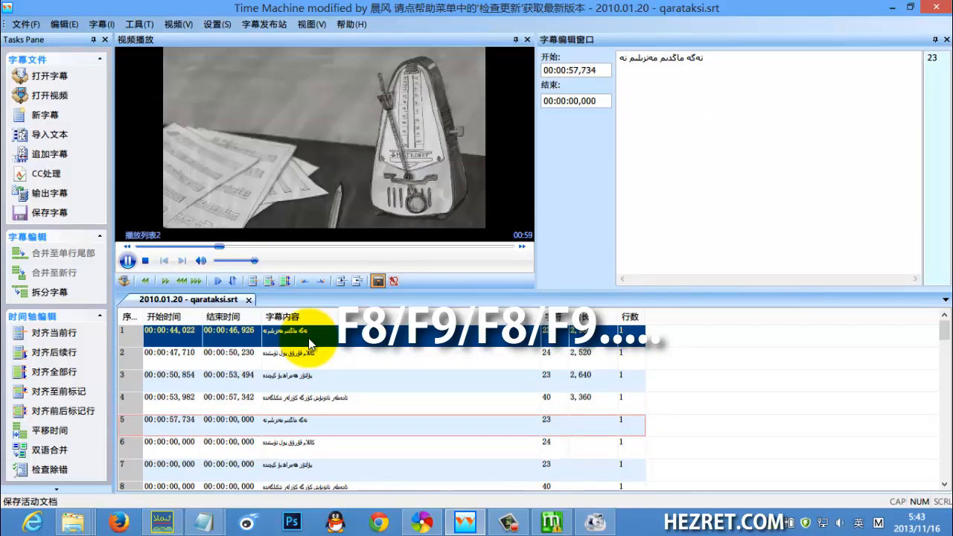
{"action": "key", "text": "F9"}
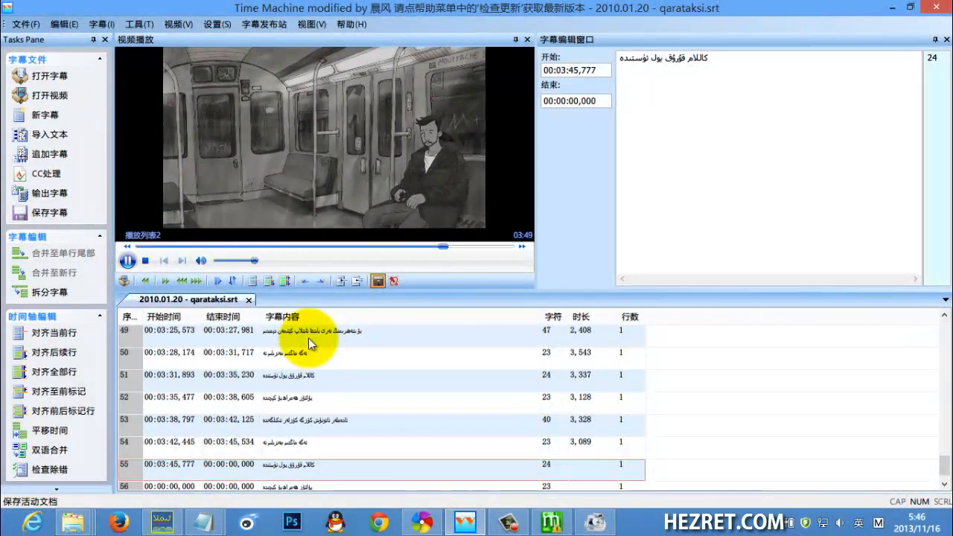
Finish timing rows 55 and 56 with end times 00:03:48,861 and 00:03:52,317, and pause the video
{"action": "key", "text": "F9"}
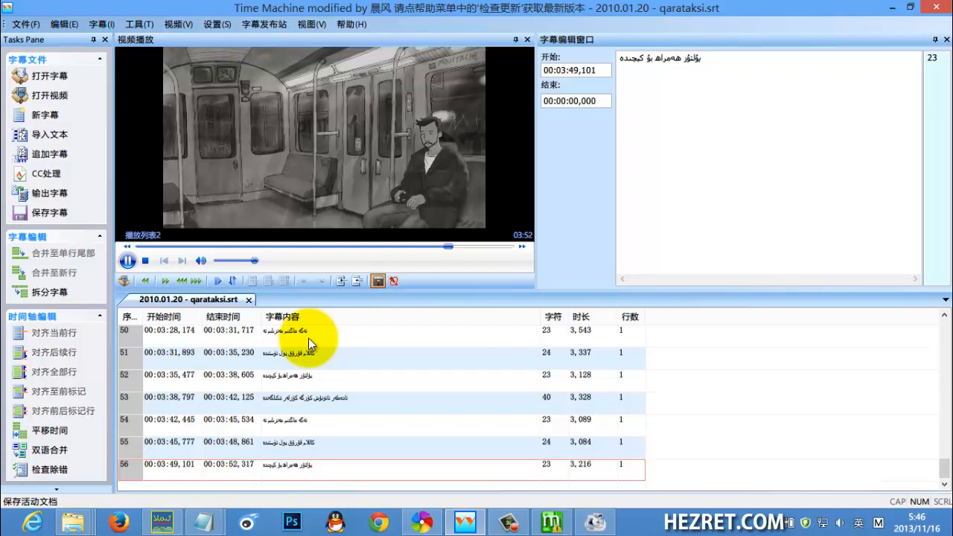
{"action": "key", "text": "F9"}
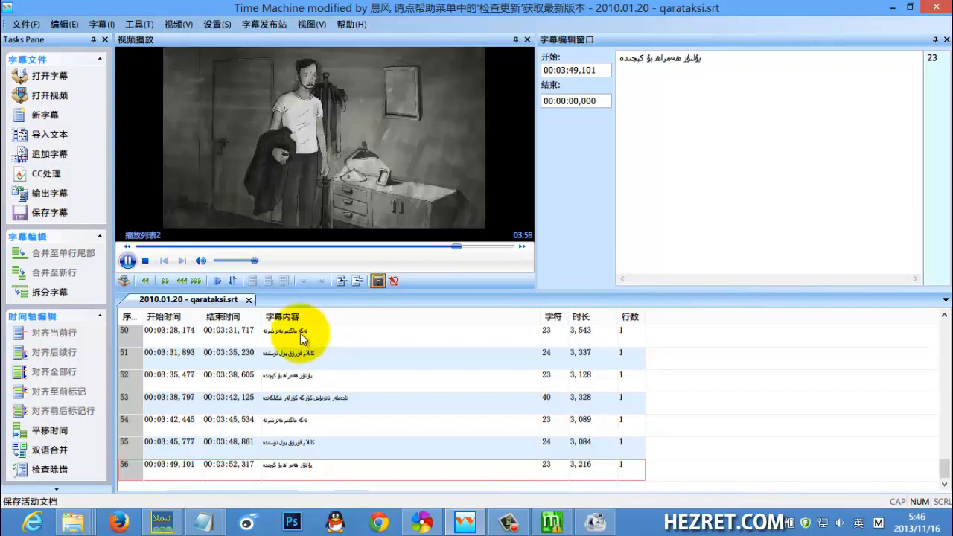
{"action": "left_click", "coordinate": [126, 261]}
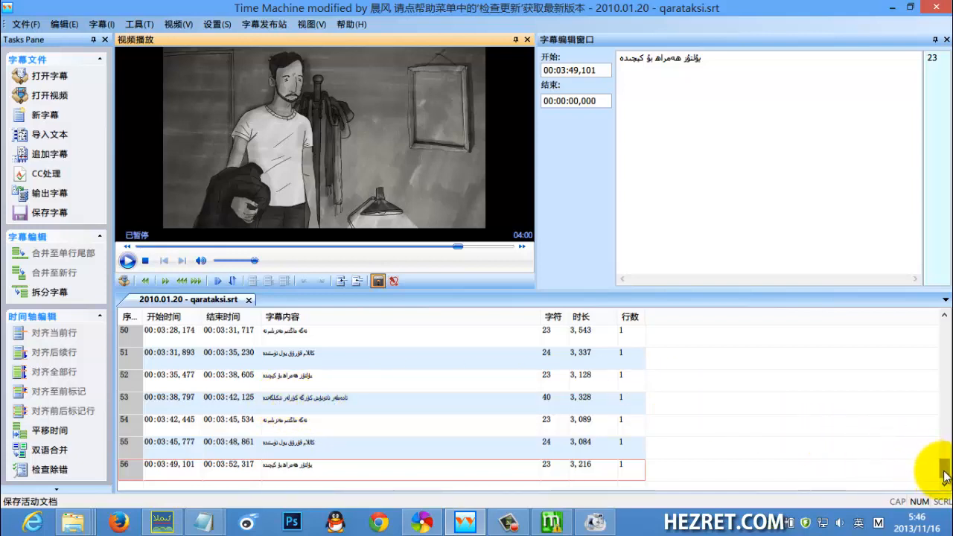
Return to the first subtitle row and replay the early part of the video to review the timed lines
{"action": "left_click_drag", "start_coordinate": [942, 464], "coordinate": [944, 329]}
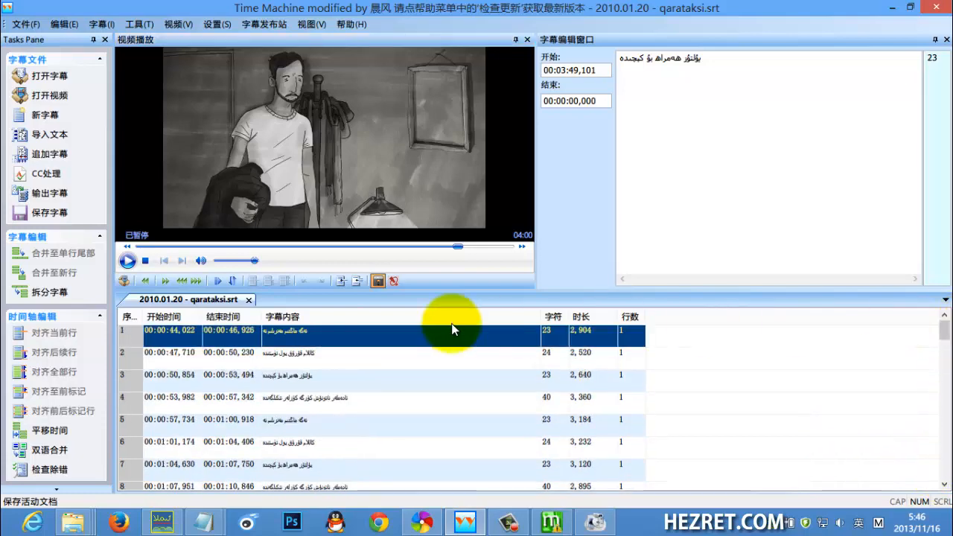
{"action": "left_click_drag", "start_coordinate": [452, 246], "coordinate": [140, 247]}
{"action": "left_click", "coordinate": [128, 261]}
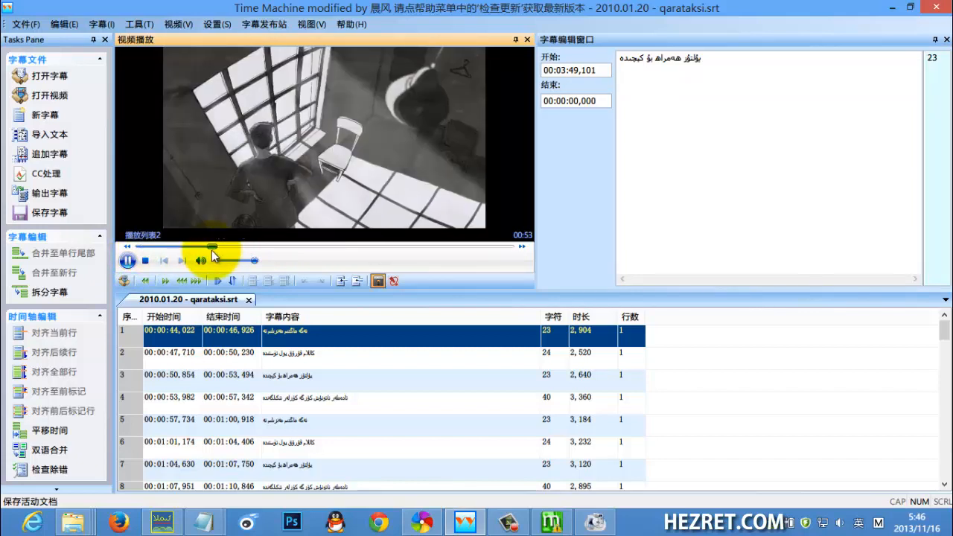
{"action": "left_click", "coordinate": [127, 260]}
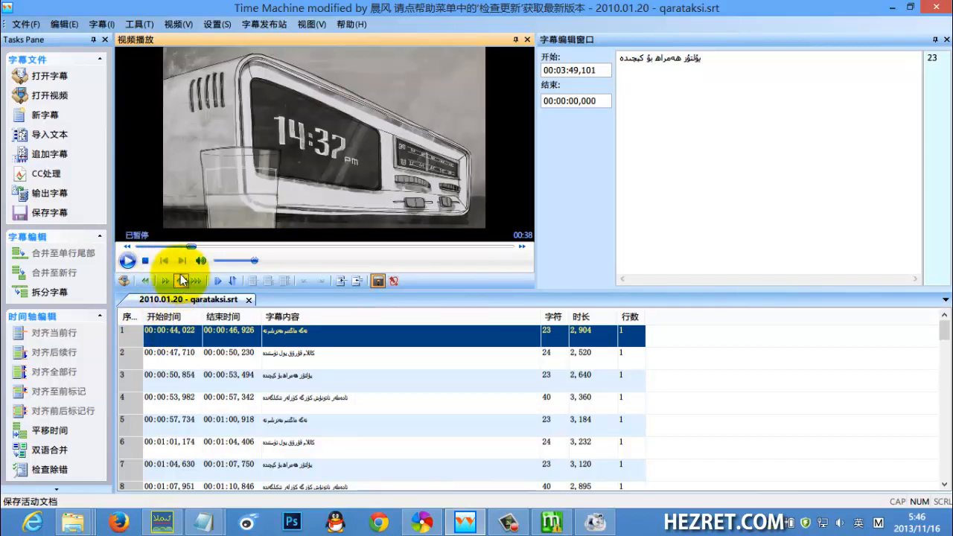
View the subtitle export options (导出选项) and close them without exporting
{"action": "left_click", "coordinate": [51, 199]}
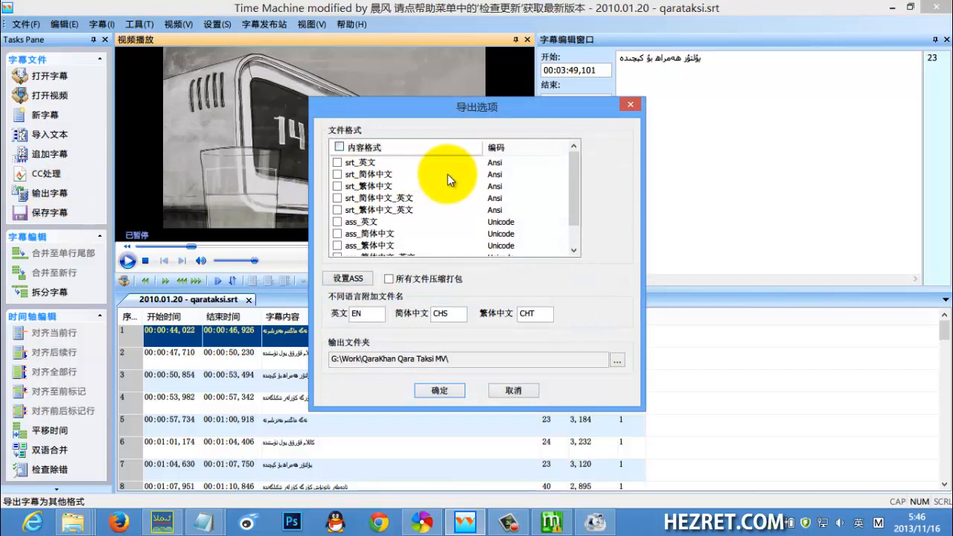
{"action": "left_click", "coordinate": [625, 109]}
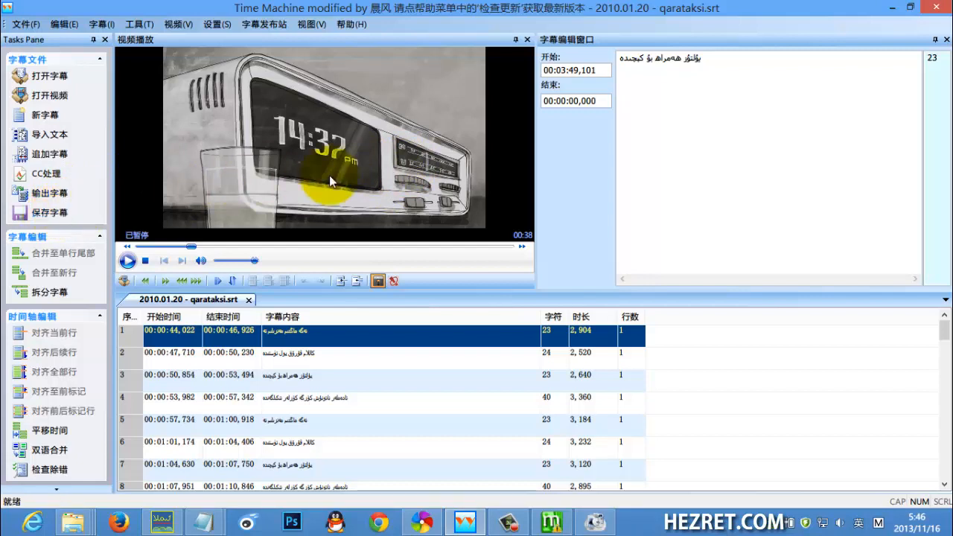
Switch to the QaraKhan Qara Taksi MV folder, open qarataksi.srt in Notepad, and review its timed entries through row 56
{"action": "left_click", "coordinate": [893, 7]}
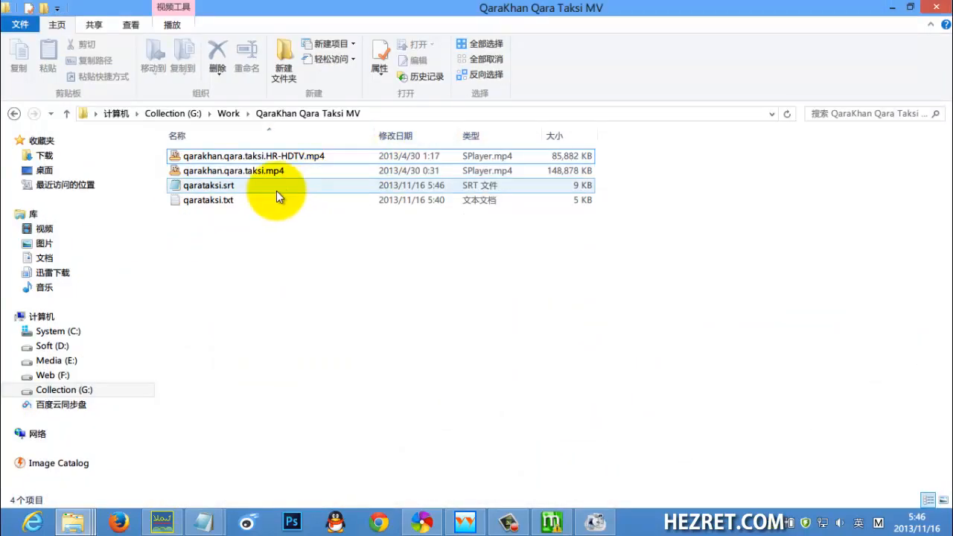
{"action": "double_click", "coordinate": [252, 185]}
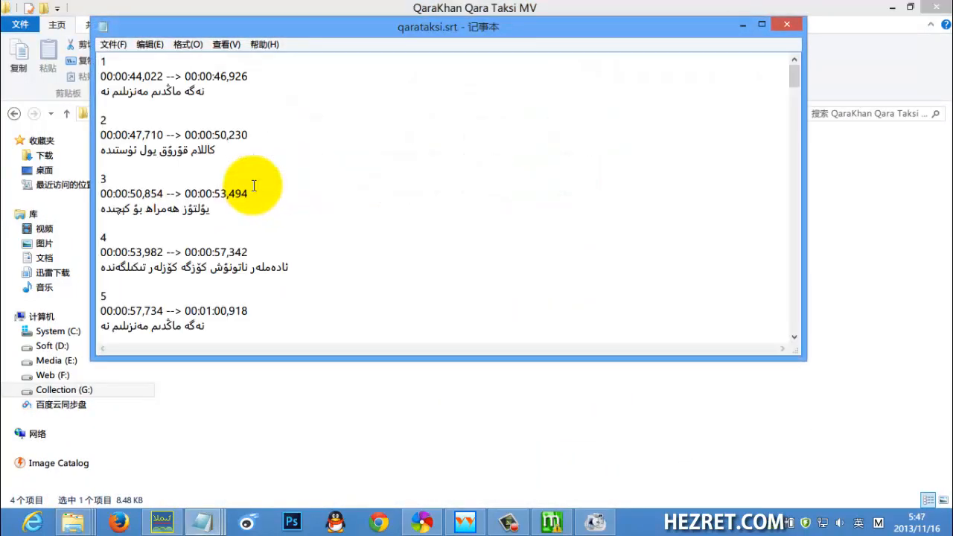
{"action": "scroll", "coordinate": [253, 190], "scroll_direction": "down", "scroll_amount": 20}
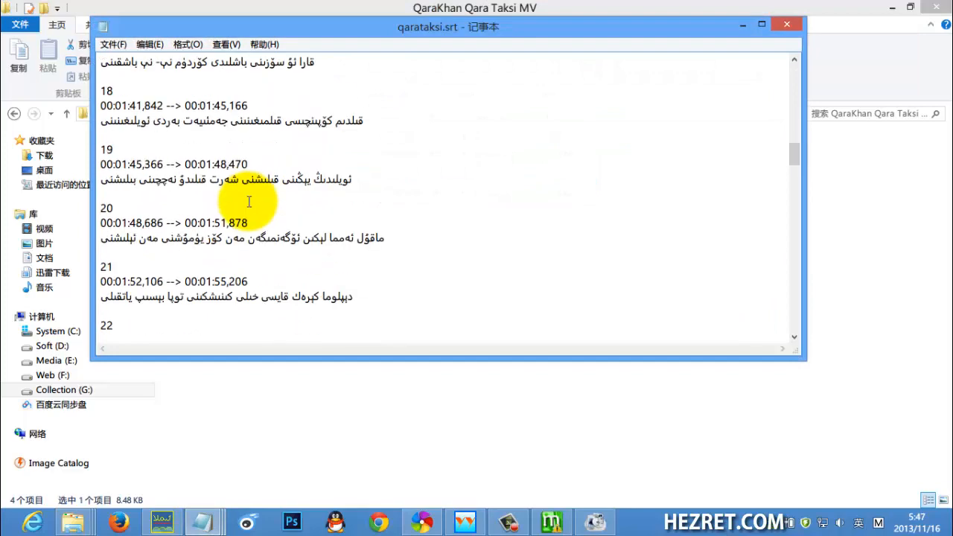
{"action": "scroll", "coordinate": [249, 201], "scroll_direction": "down", "scroll_amount": 20}
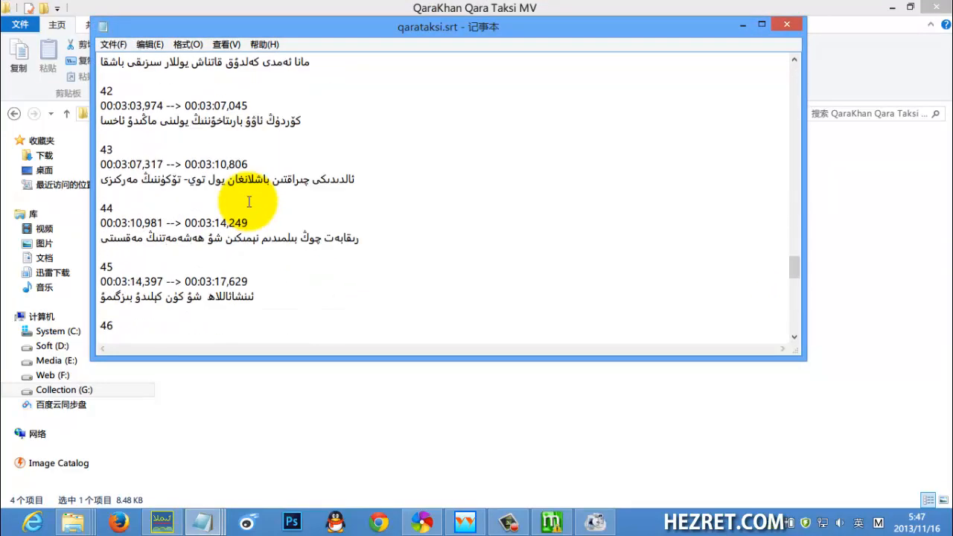
{"action": "scroll", "coordinate": [249, 201], "scroll_direction": "down", "scroll_amount": 13}
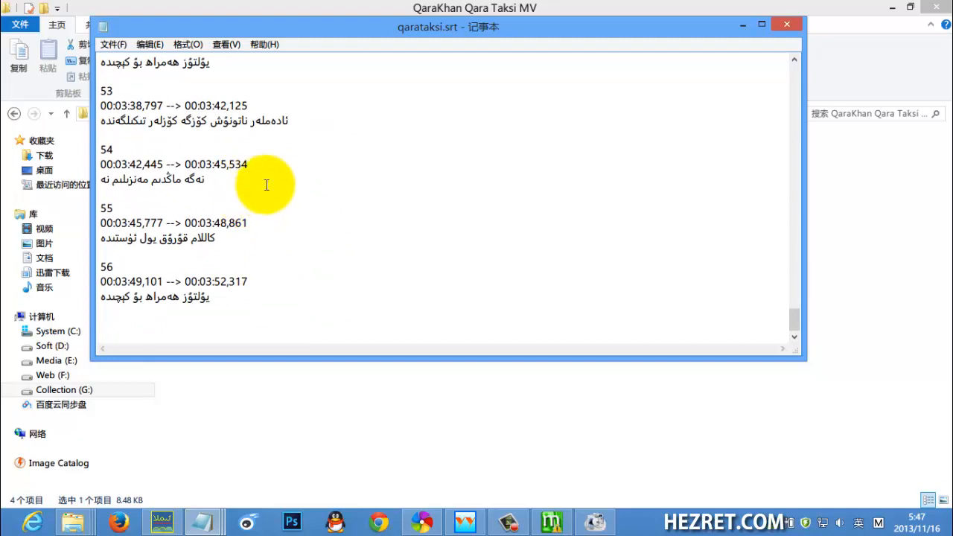
Append a copy of entry 53 after entry 56 in qarataksi.srt, number it 57, and save and close the file
{"action": "left_click_drag", "start_coordinate": [288, 122], "coordinate": [94, 93]}
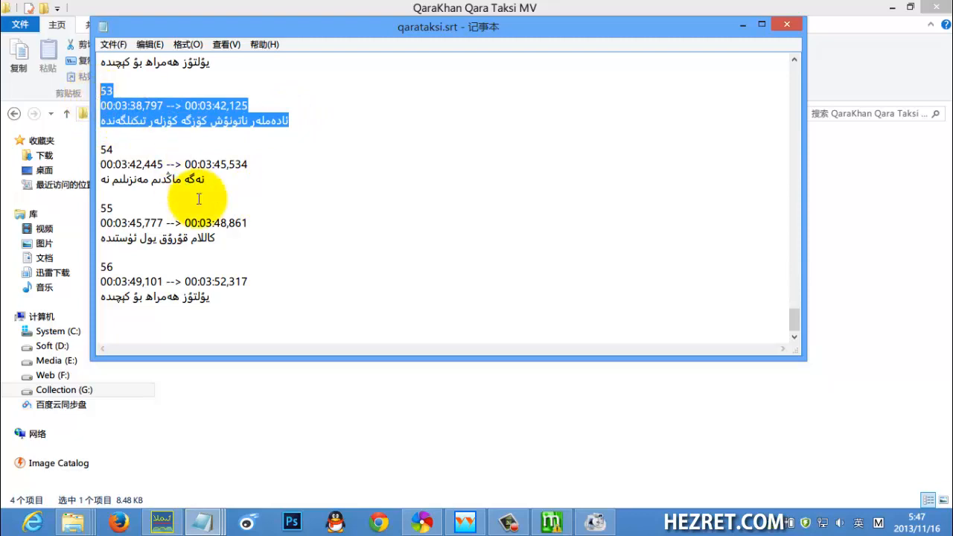
{"action": "left_click", "coordinate": [245, 297]}
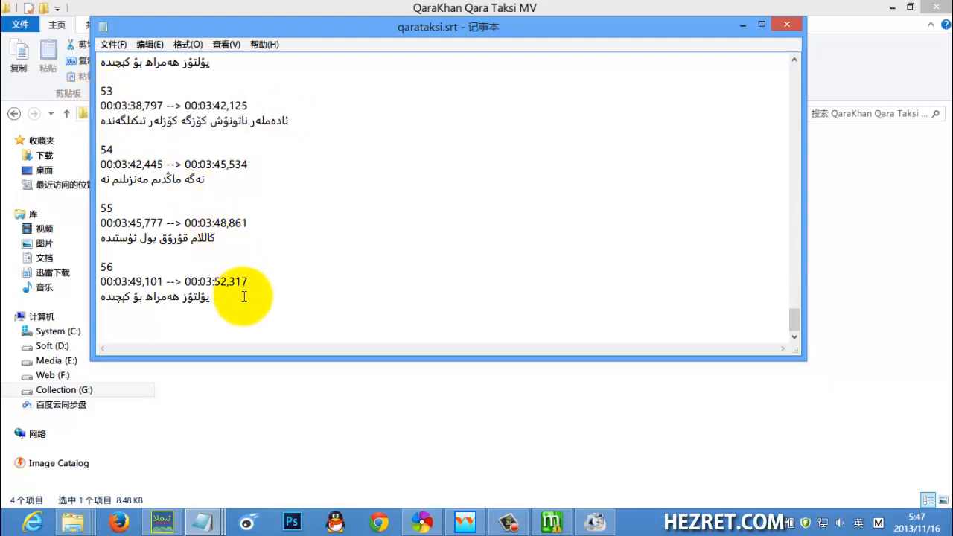
{"action": "key", "text": "Return"}
{"action": "key", "text": "Return"}
{"action": "type", "text": "53 00:03:38,797 --> 00:03:42,125 ئادەملەر ناتونۇش كۆزگە كۆزلەر تىكلىگەندە"}
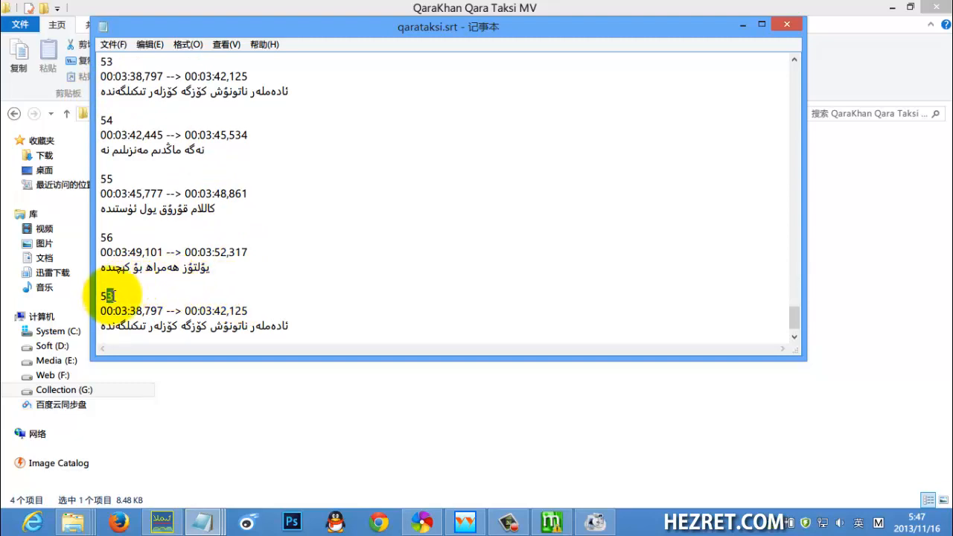
{"action": "type", "text": "7"}
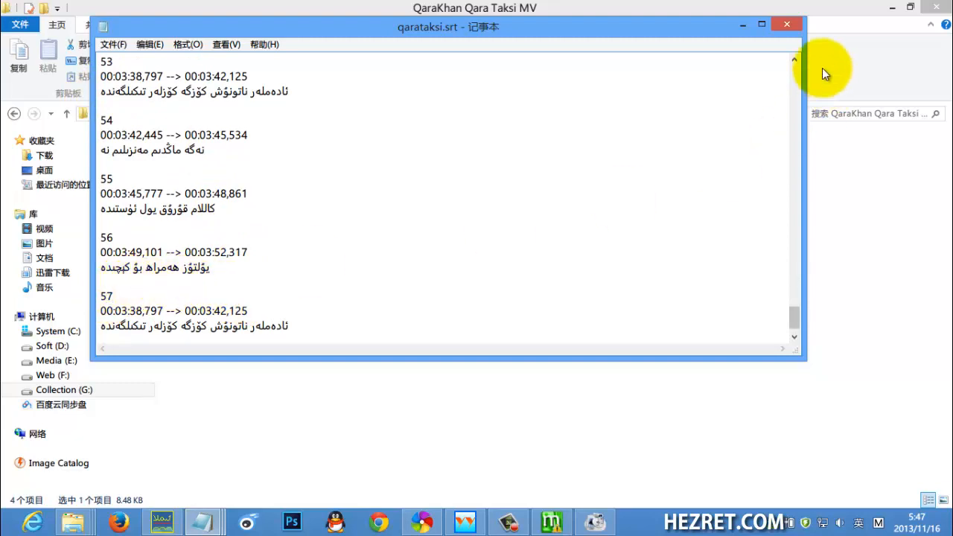
{"action": "left_click", "coordinate": [786, 27]}
Switch to Time Machine and reopen the edited qarataksi.srt from the QaraKhan Qara Taksi MV folder
{"action": "left_click", "coordinate": [465, 522]}
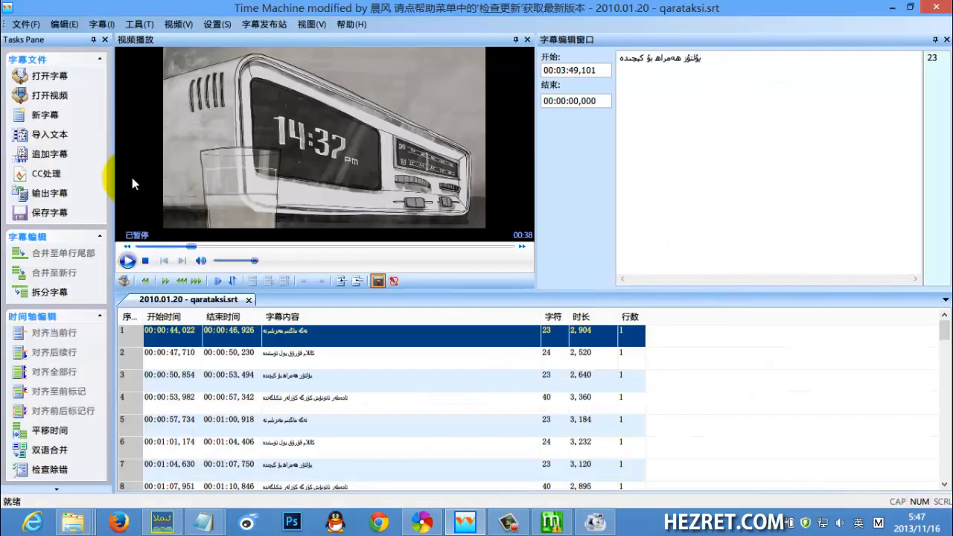
{"action": "left_click", "coordinate": [58, 83]}
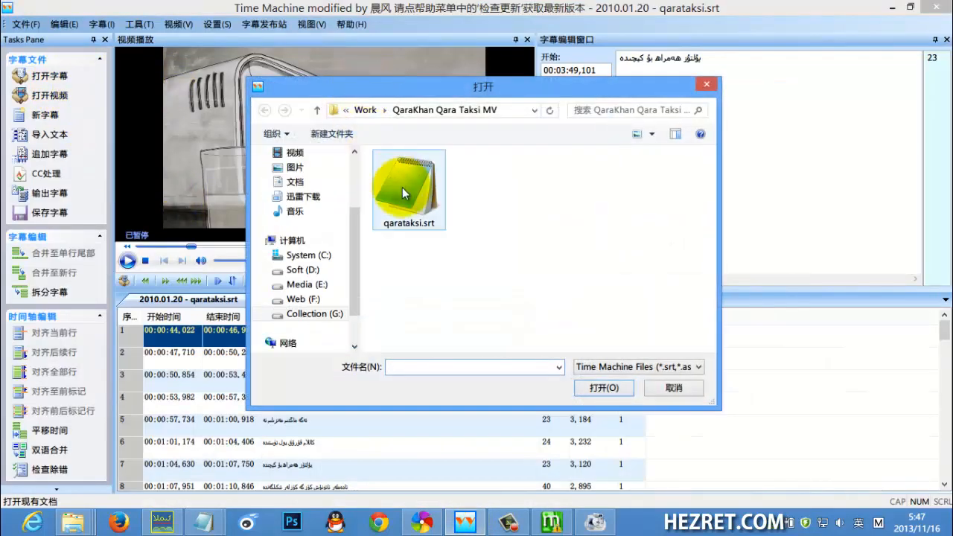
{"action": "double_click", "coordinate": [402, 190]}
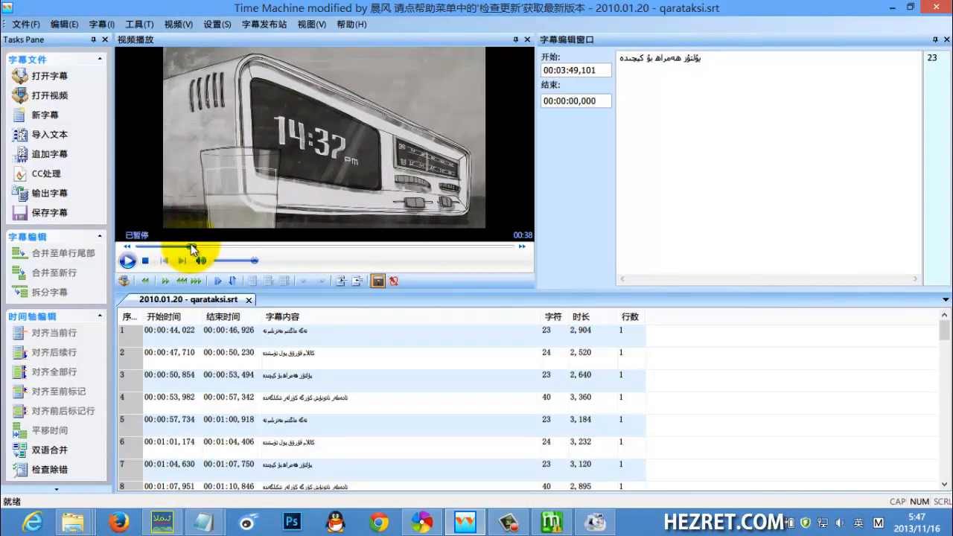
Retime row 57 during playback to start at 00:03:52,315 and end at 00:03:55,547, pause the video, and save the subtitles
{"action": "left_click_drag", "start_coordinate": [191, 248], "coordinate": [438, 253]}
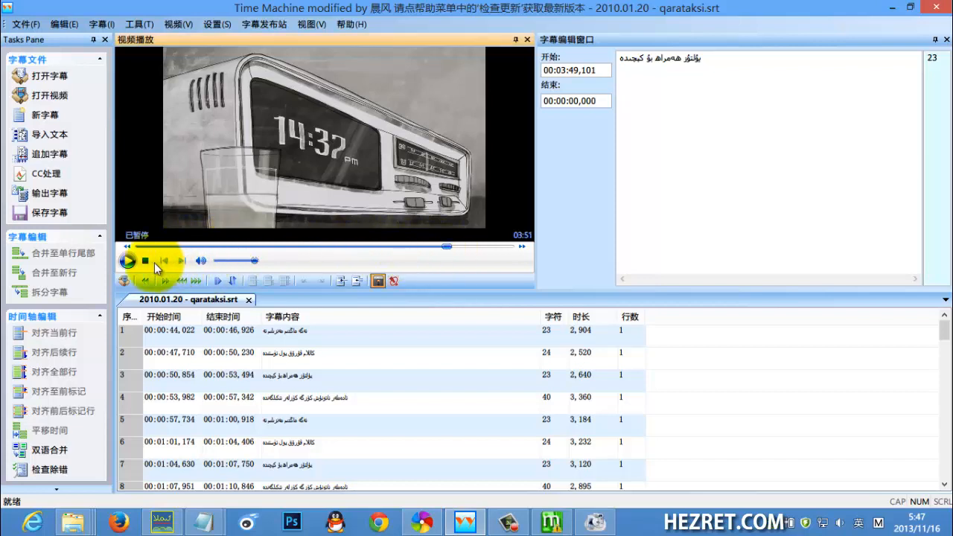
{"action": "left_click", "coordinate": [127, 260]}
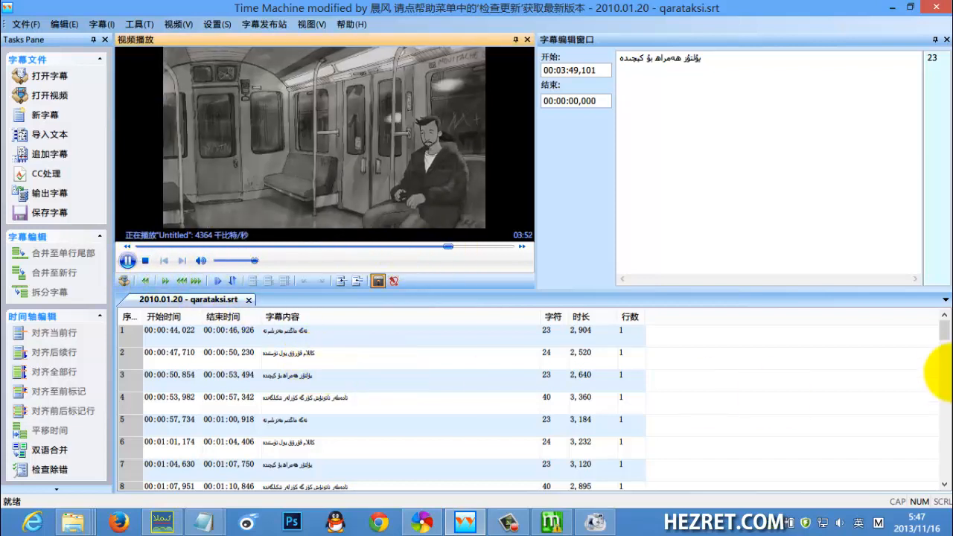
{"action": "left_click_drag", "start_coordinate": [944, 331], "coordinate": [942, 468]}
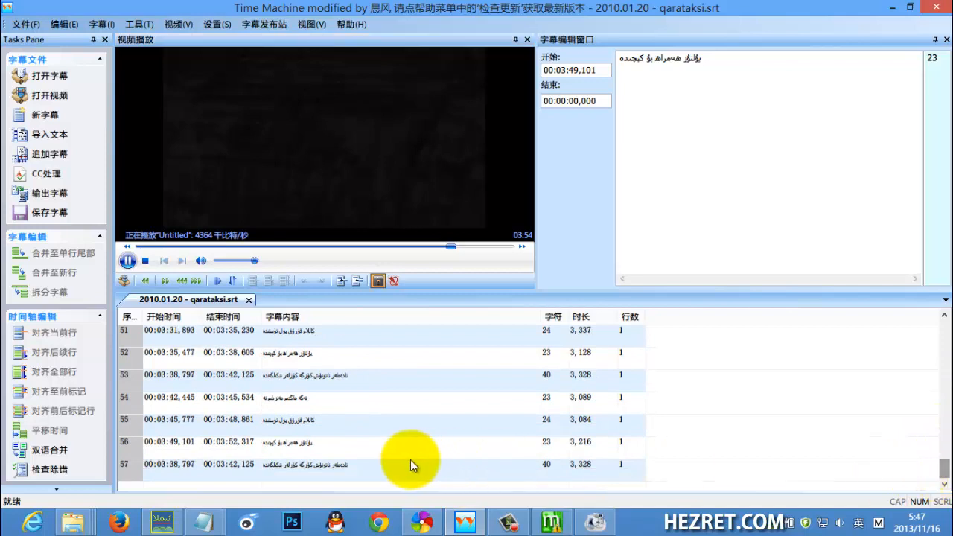
{"action": "left_click", "coordinate": [321, 465]}
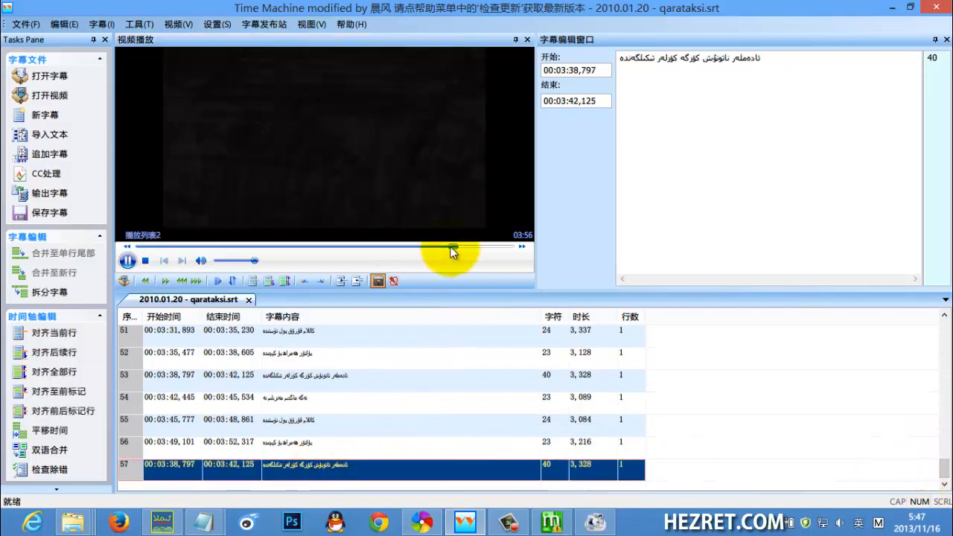
{"action": "mouse_move", "coordinate": [453, 247]}
{"action": "left_mouse_down"}
{"action": "mouse_move", "coordinate": [481, 250]}
{"action": "mouse_move", "coordinate": [437, 248]}
{"action": "left_mouse_up"}
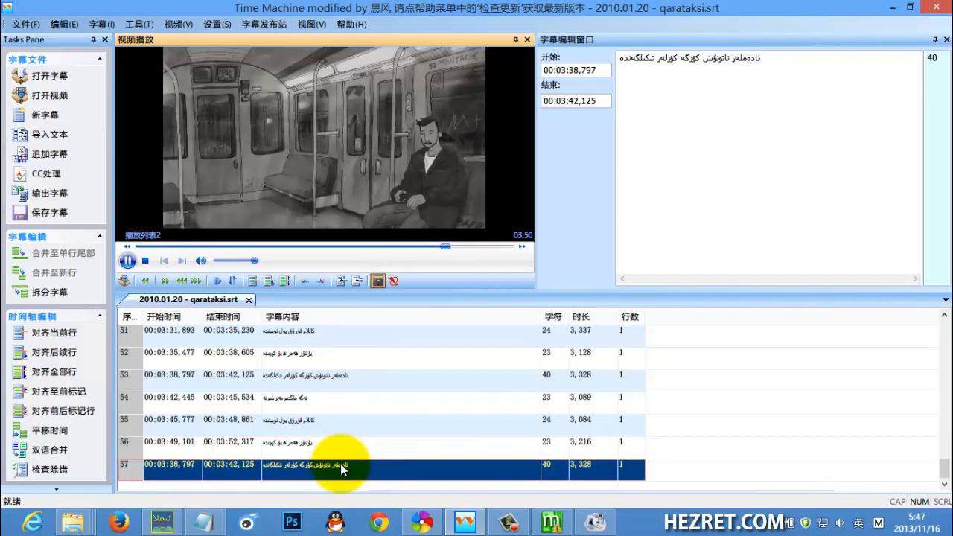
{"action": "key", "text": "F8"}
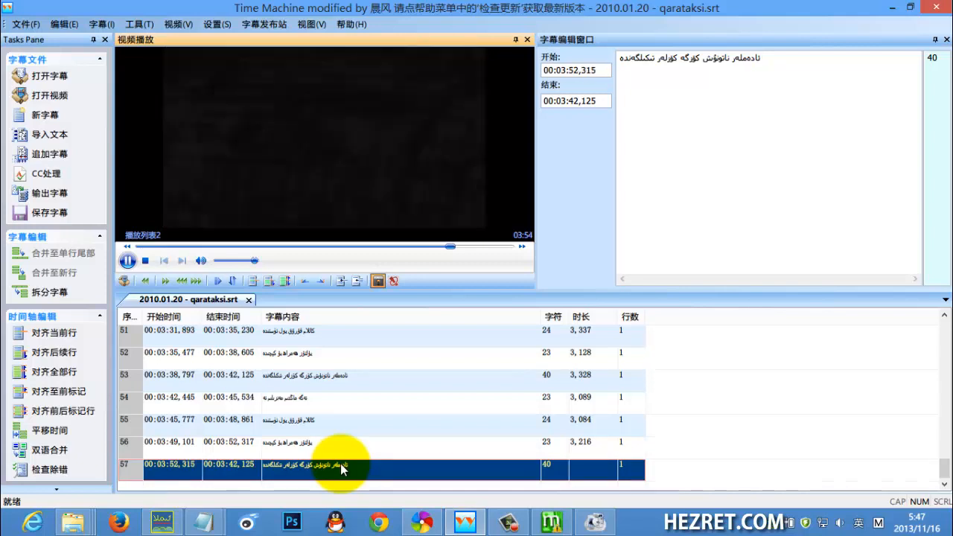
{"action": "key", "text": "F9"}
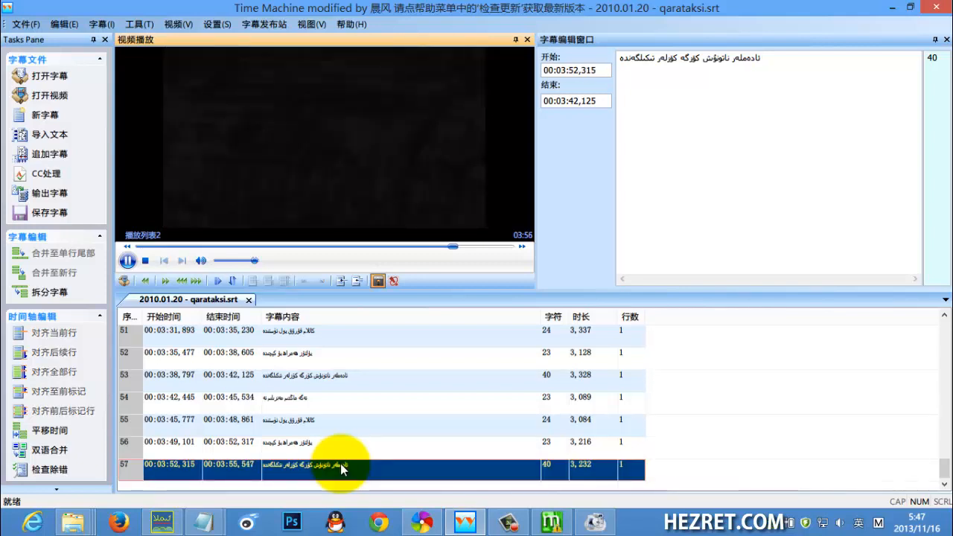
{"action": "left_click", "coordinate": [127, 260]}
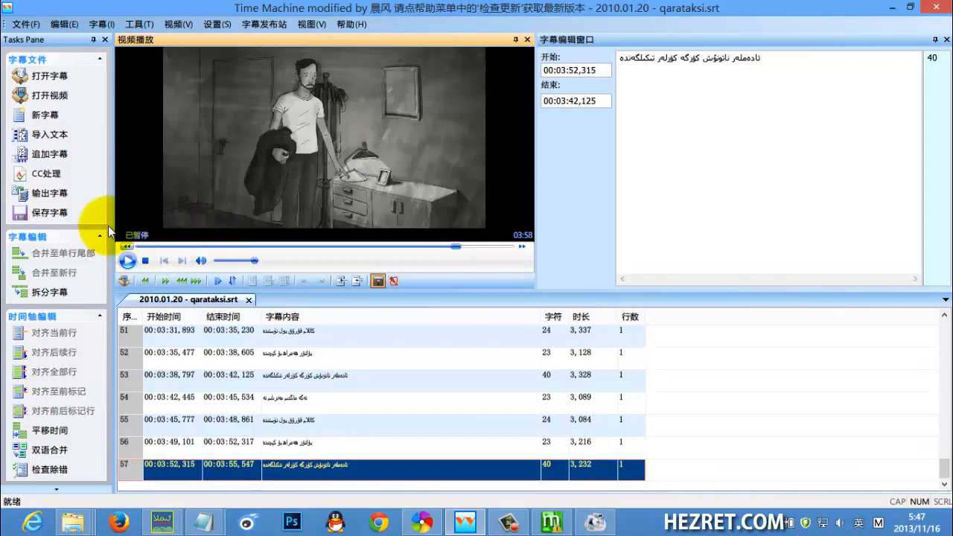
{"action": "left_click", "coordinate": [50, 212]}
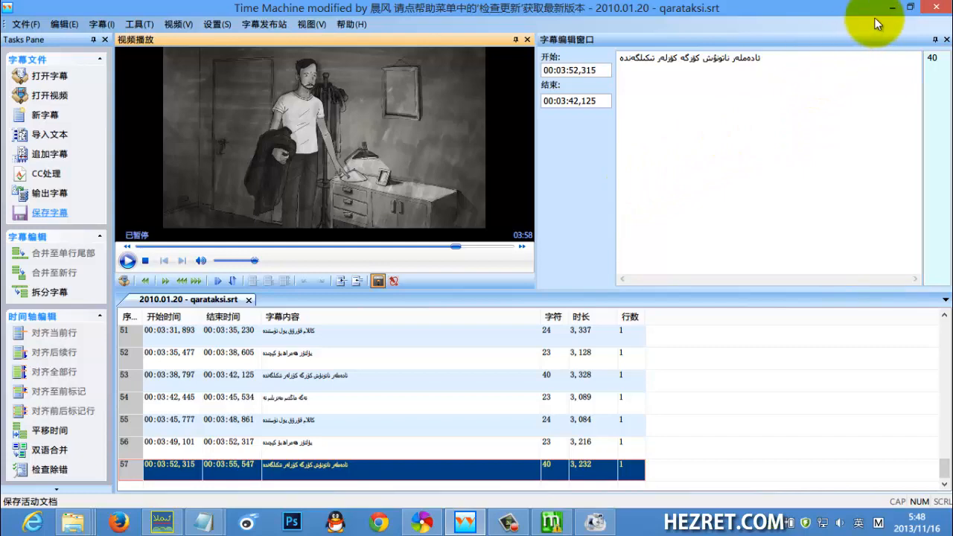
Switch to the QaraKhan Qara Taksi MV folder and copy the base name of qarakhan.qara.taksi.mp4 without changing it
{"action": "left_click", "coordinate": [890, 8]}
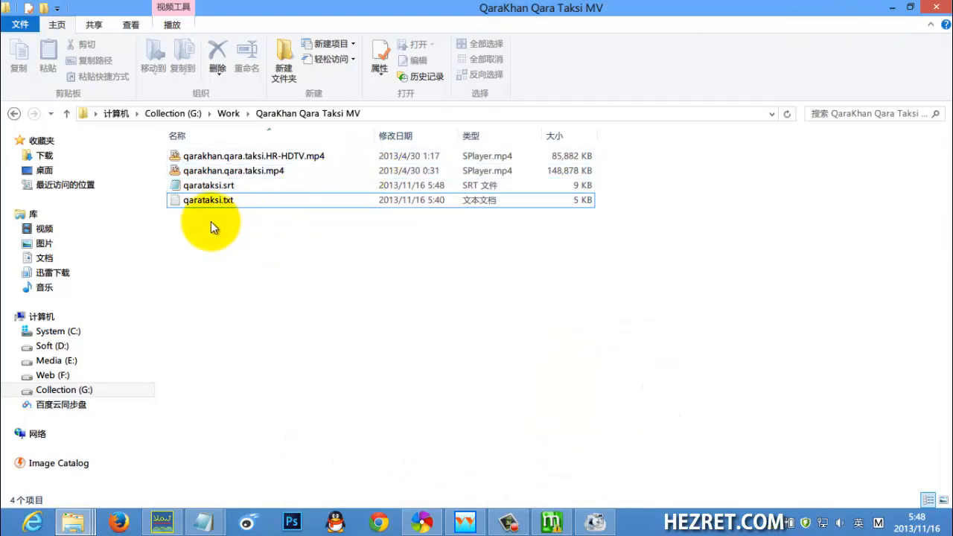
{"action": "left_click", "coordinate": [228, 173]}
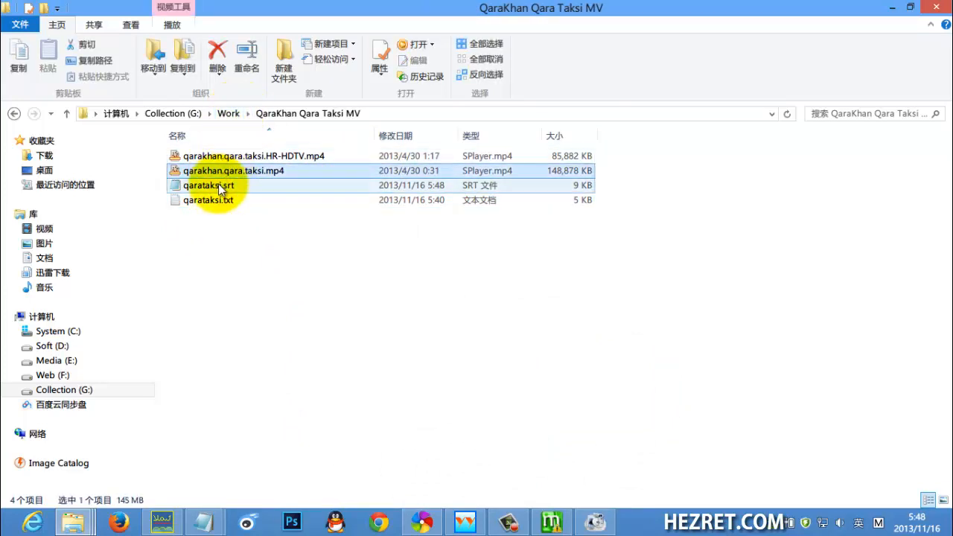
{"action": "left_click", "coordinate": [474, 528]}
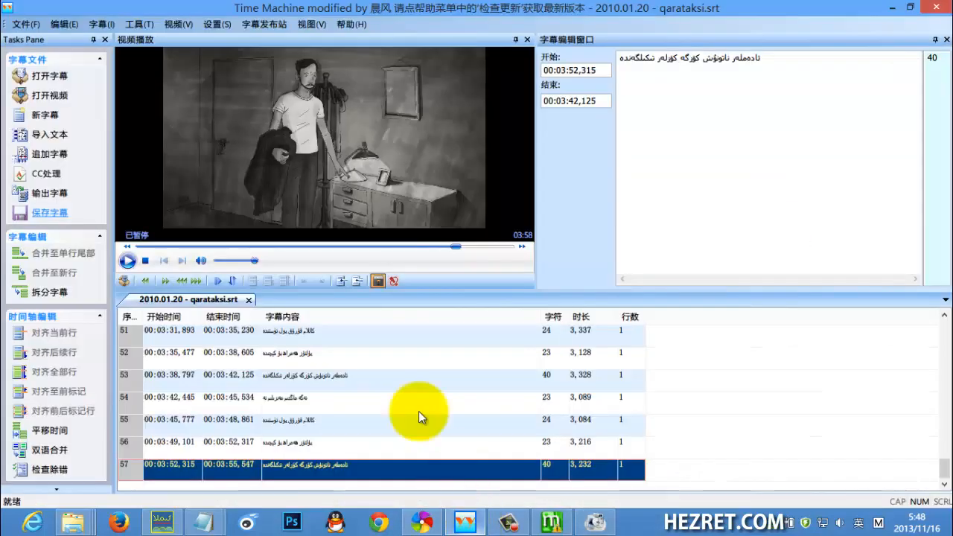
{"action": "left_click", "coordinate": [893, 8]}
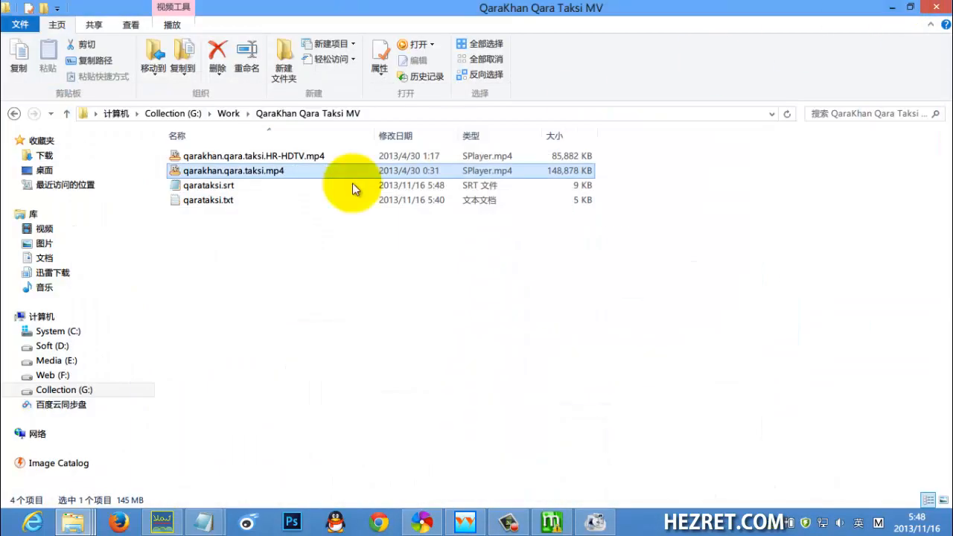
{"action": "left_click", "coordinate": [228, 186]}
{"action": "left_click", "coordinate": [230, 175]}
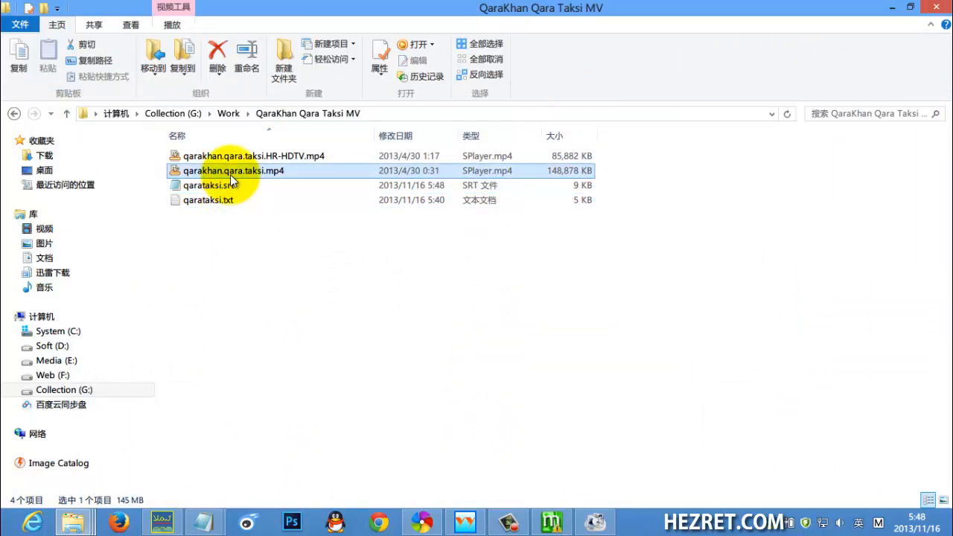
{"action": "left_click", "coordinate": [245, 67]}
{"action": "key", "text": "ctrl+c"}
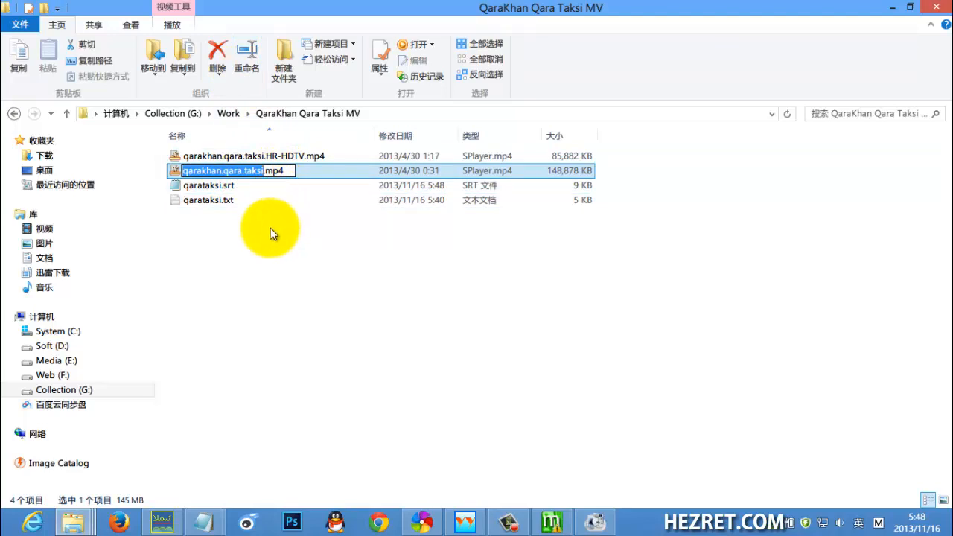
{"action": "key", "text": "Escape"}
Rename qarataksi.srt as qarakhan.qara.taksi.srt using the copied video name
{"action": "left_click", "coordinate": [225, 185]}
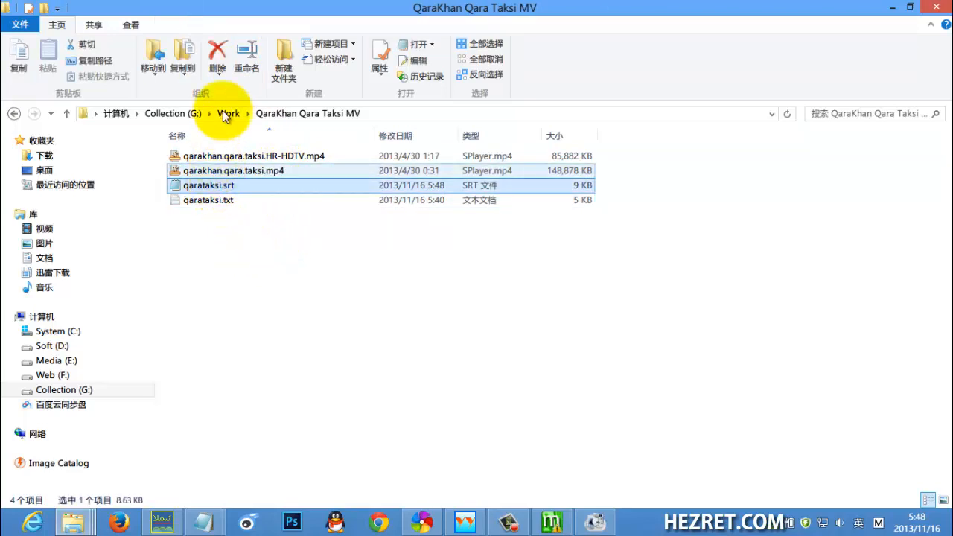
{"action": "left_click", "coordinate": [245, 65]}
{"action": "key", "text": "ctrl+v"}
{"action": "left_click", "coordinate": [269, 292]}
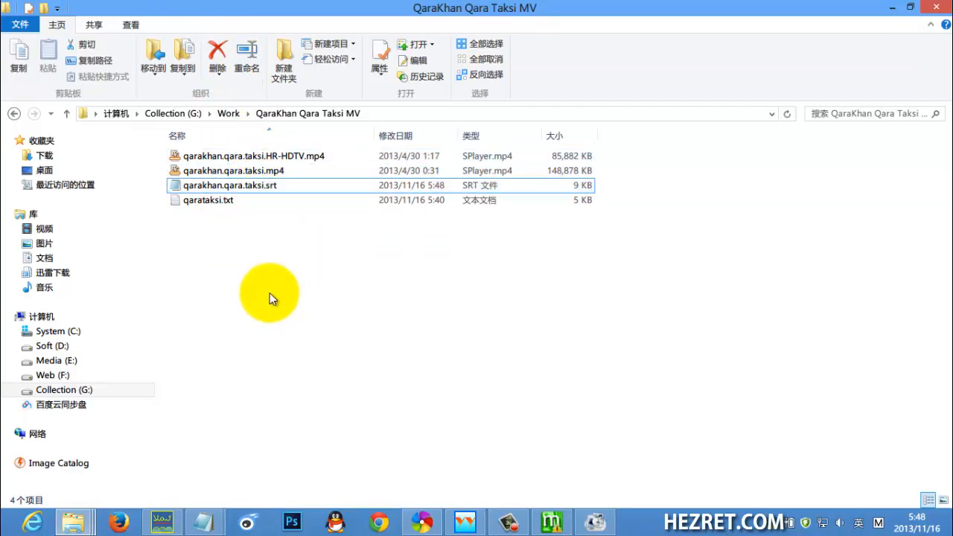
Switch to Time Machine and load the subtitle file qarakhan.qara.taksi.srt together with the video qarakhan.qara.taksi.mp4
{"action": "left_click", "coordinate": [466, 524]}
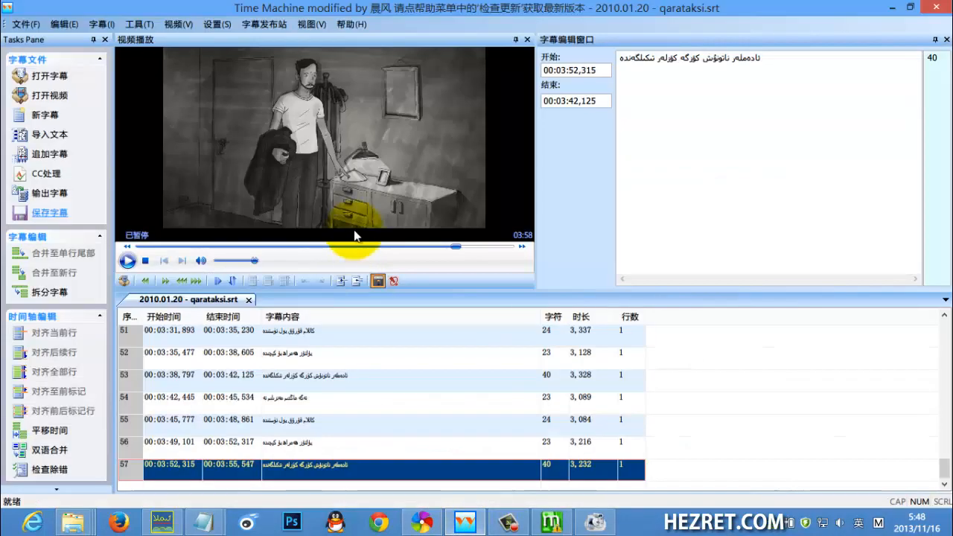
{"action": "left_click", "coordinate": [53, 78]}
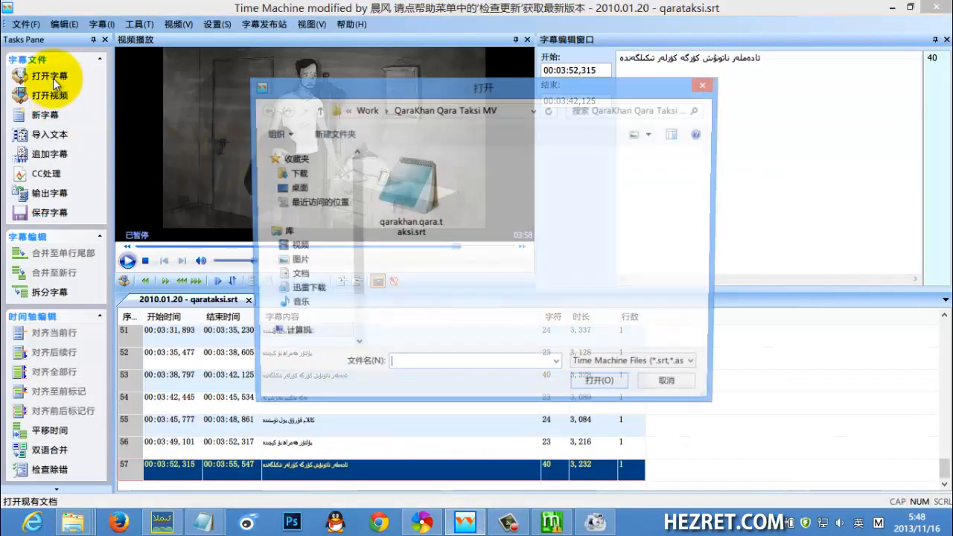
{"action": "left_click", "coordinate": [709, 82]}
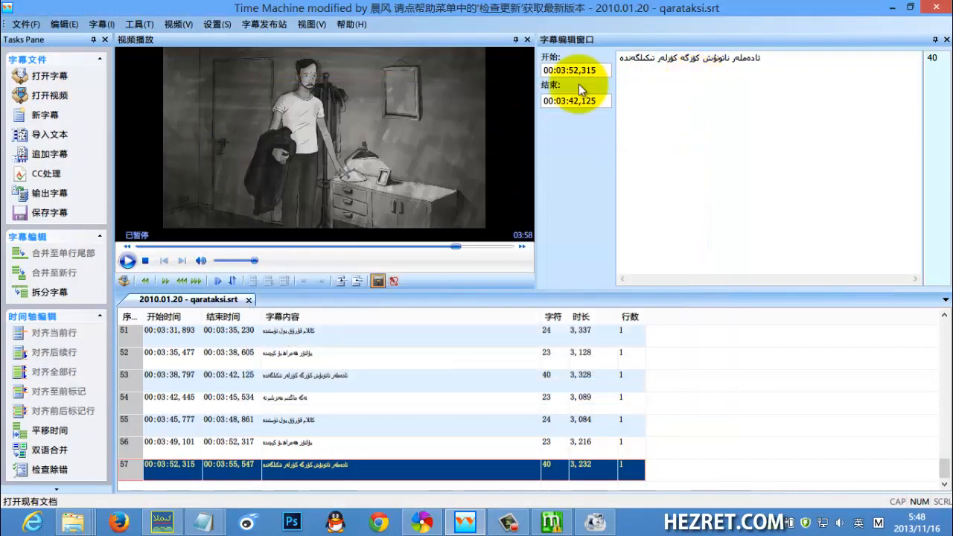
{"action": "left_click", "coordinate": [45, 76]}
{"action": "left_click", "coordinate": [403, 186]}
{"action": "double_click", "coordinate": [402, 186]}
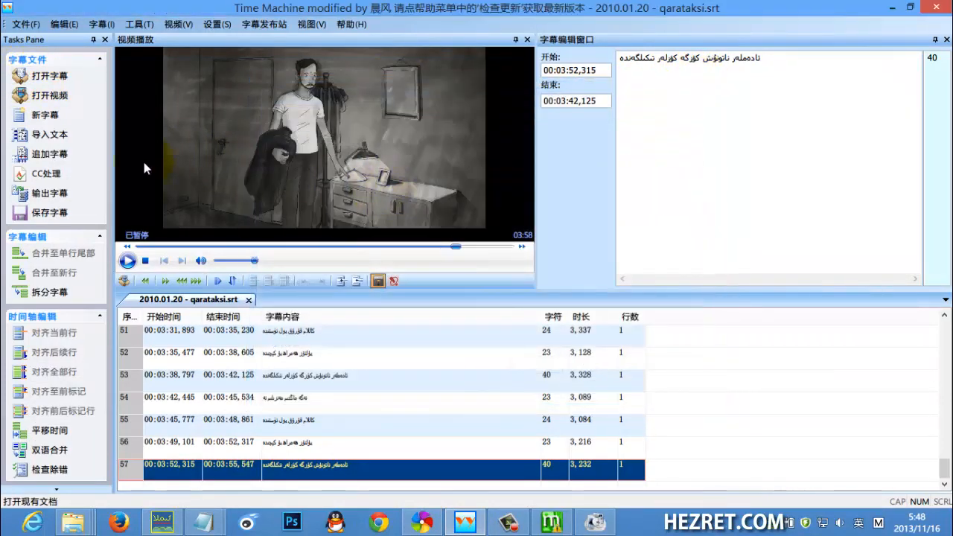
{"action": "left_click", "coordinate": [63, 95]}
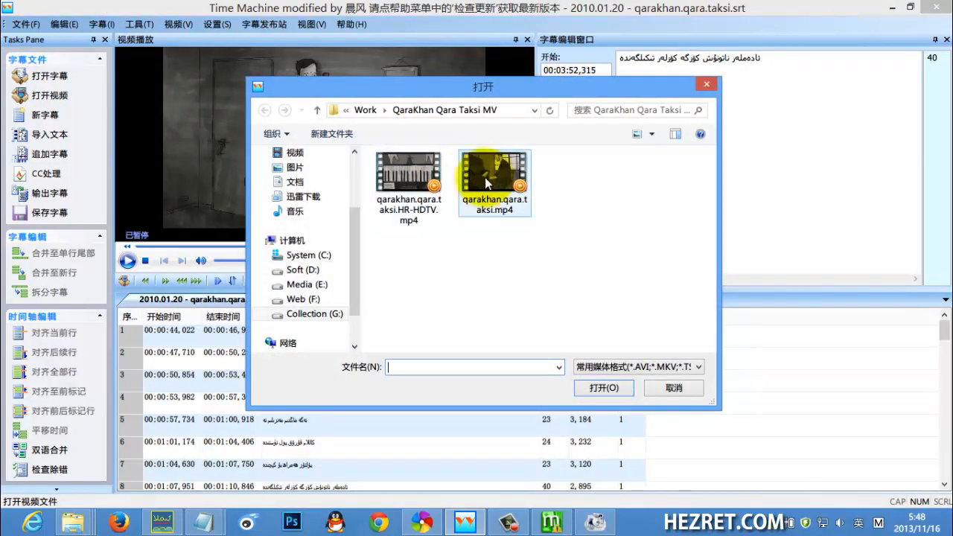
{"action": "double_click", "coordinate": [488, 177]}
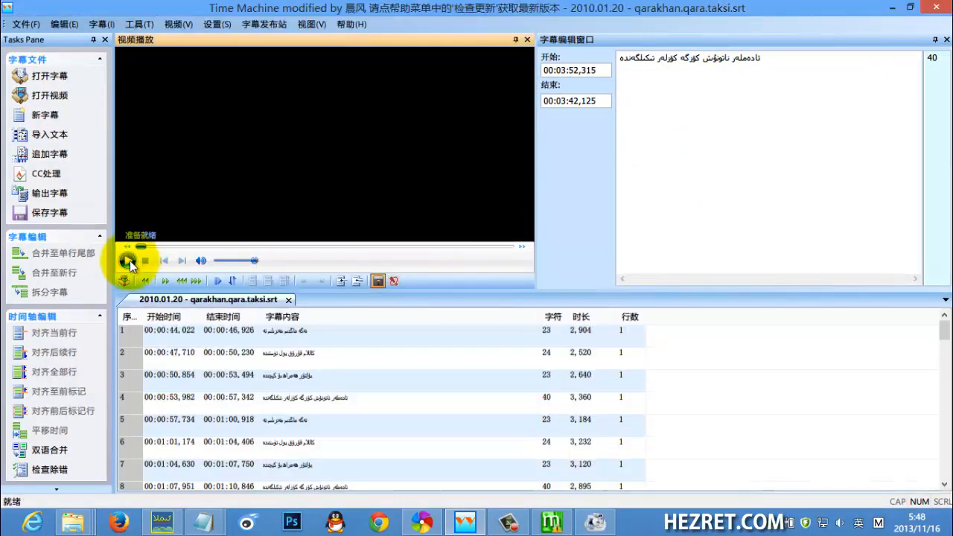
Play the loaded video, skip ahead to about 00:38 and 00:53 to check the subtitles, and pause it
{"action": "left_click", "coordinate": [127, 261]}
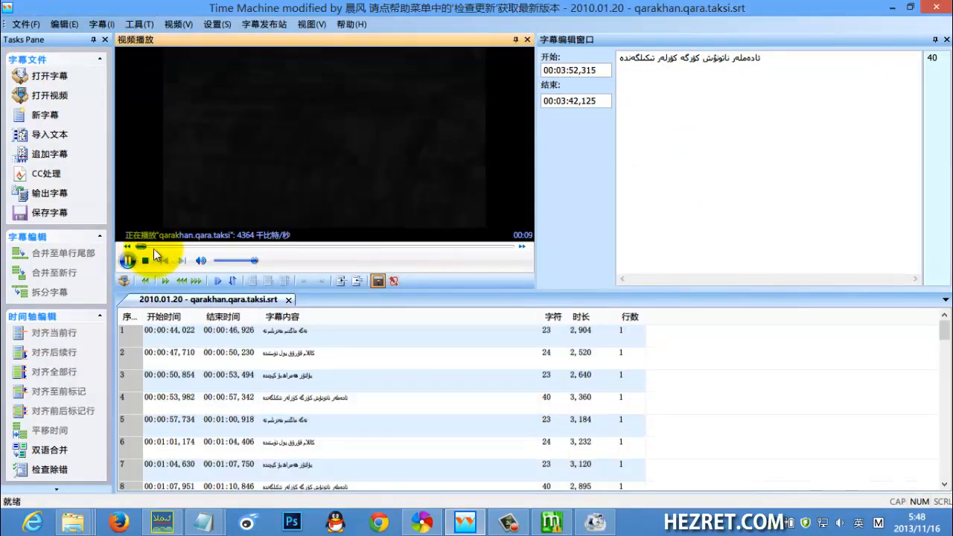
{"action": "left_click_drag", "start_coordinate": [153, 249], "coordinate": [187, 246]}
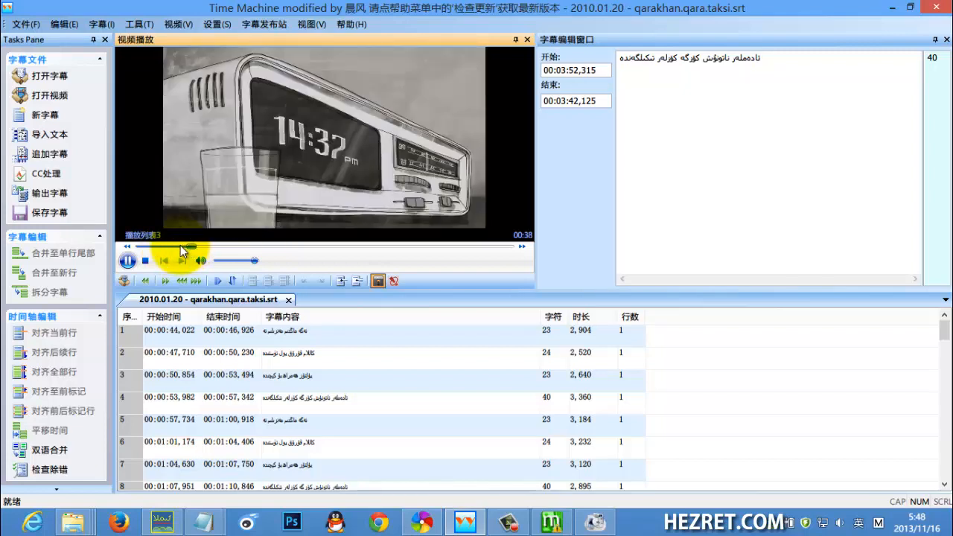
{"action": "left_click_drag", "start_coordinate": [192, 246], "coordinate": [212, 248]}
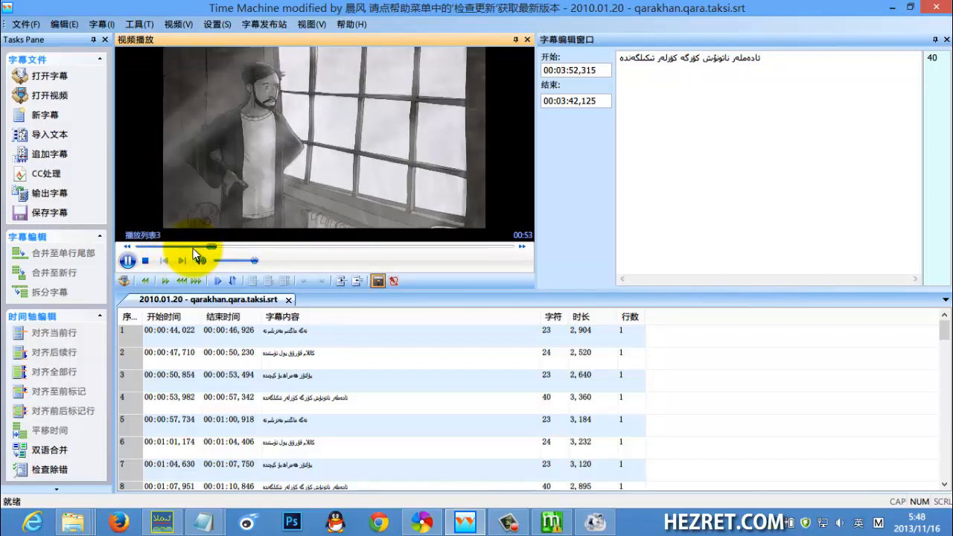
{"action": "left_click", "coordinate": [127, 261]}
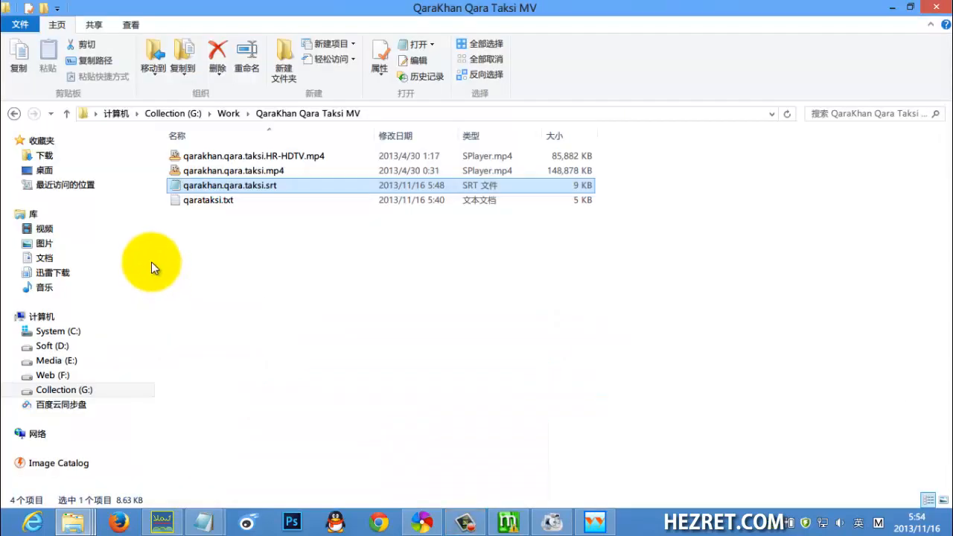
{"action": "left_click", "coordinate": [464, 523]}
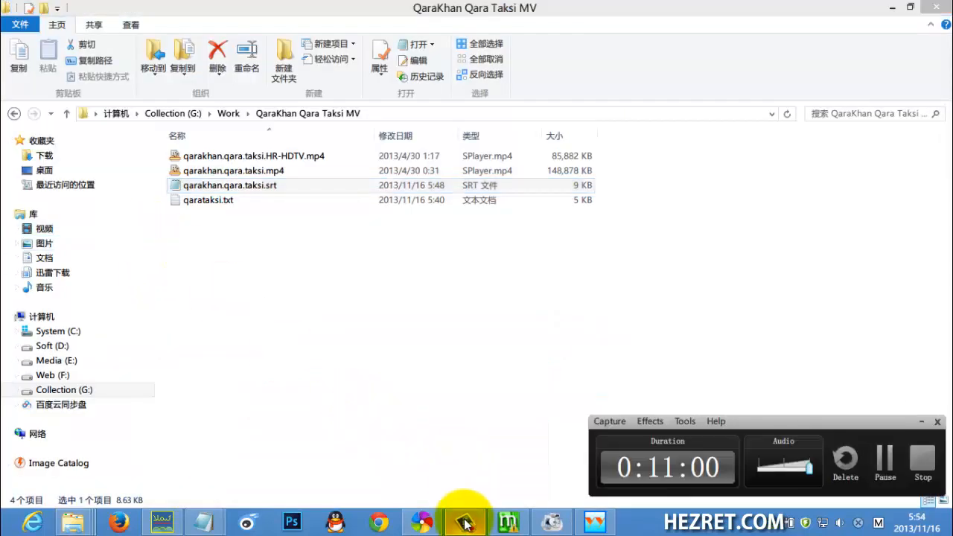
{"action": "left_click", "coordinate": [464, 522]}
{"action": "left_click", "coordinate": [465, 523]}
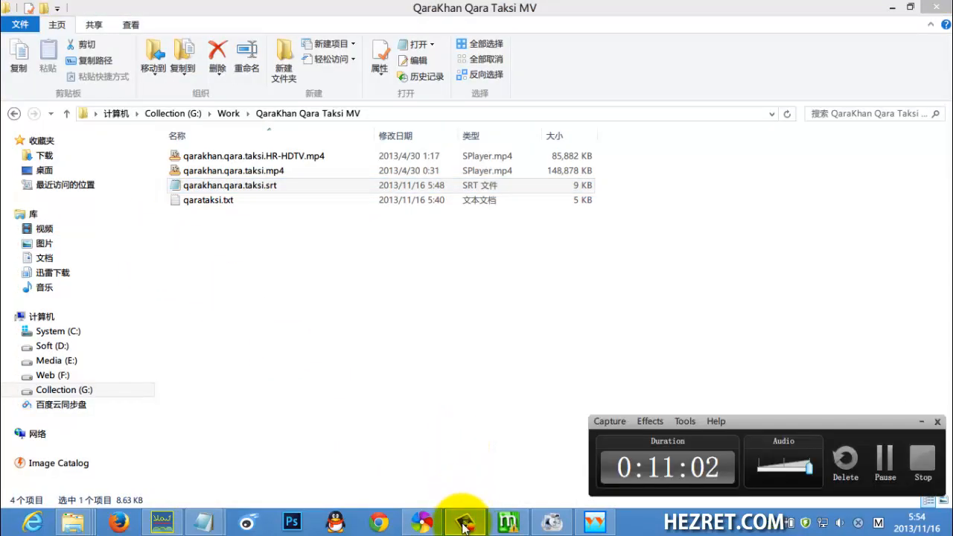
{"action": "left_click", "coordinate": [461, 521]}
{"action": "left_click", "coordinate": [509, 522]}
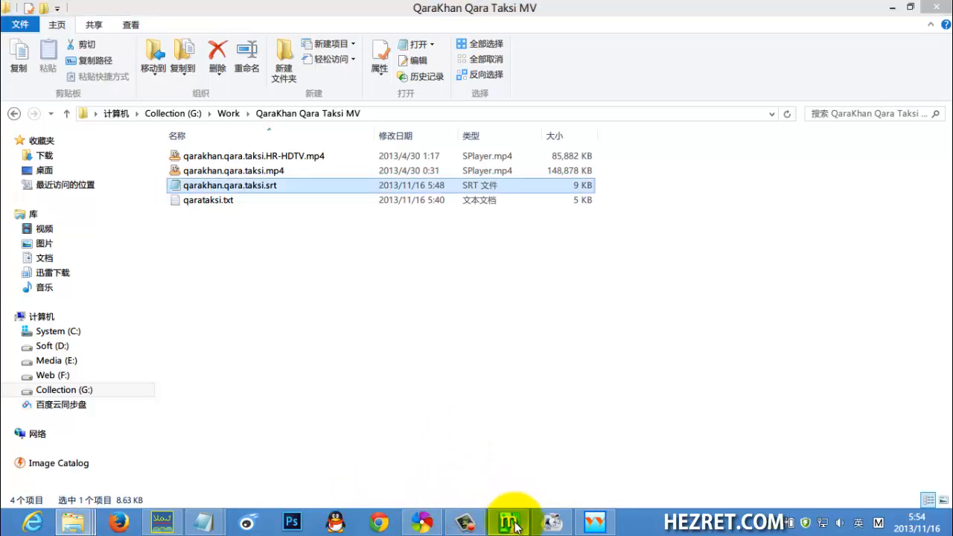
Switch to Time Machine, move the video to about 01:34 and play it briefly to check the subtitle line there
{"action": "left_click", "coordinate": [595, 521]}
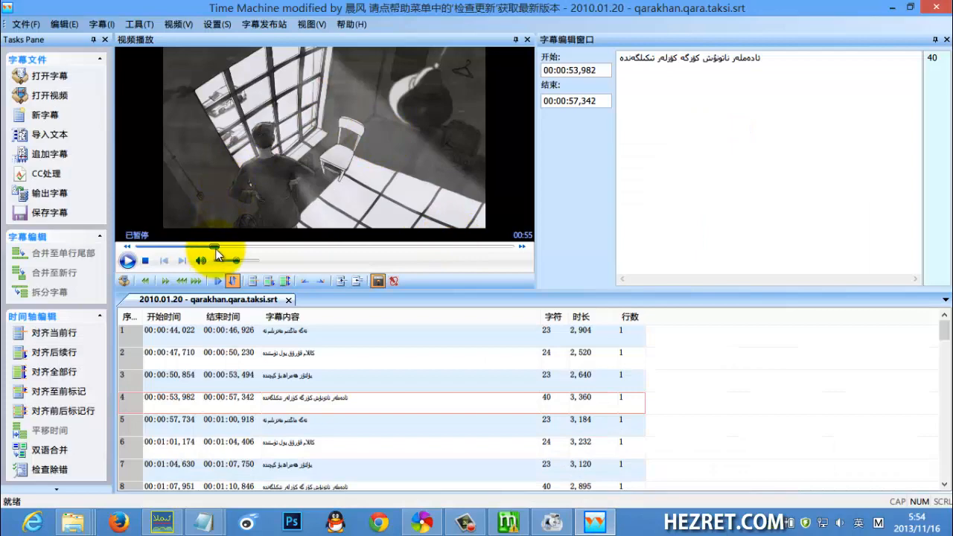
{"action": "left_click_drag", "start_coordinate": [216, 251], "coordinate": [265, 244]}
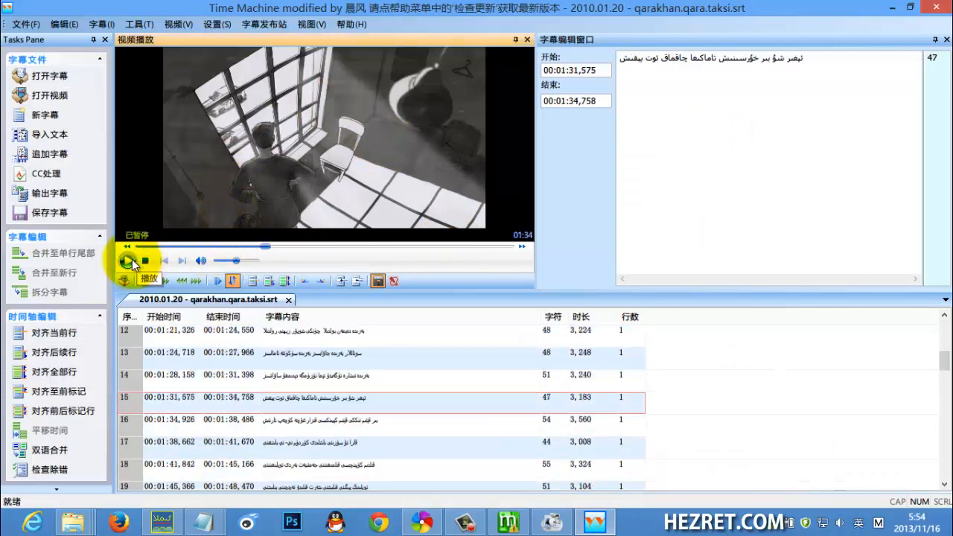
{"action": "left_click", "coordinate": [132, 261]}
{"action": "left_click", "coordinate": [131, 261]}
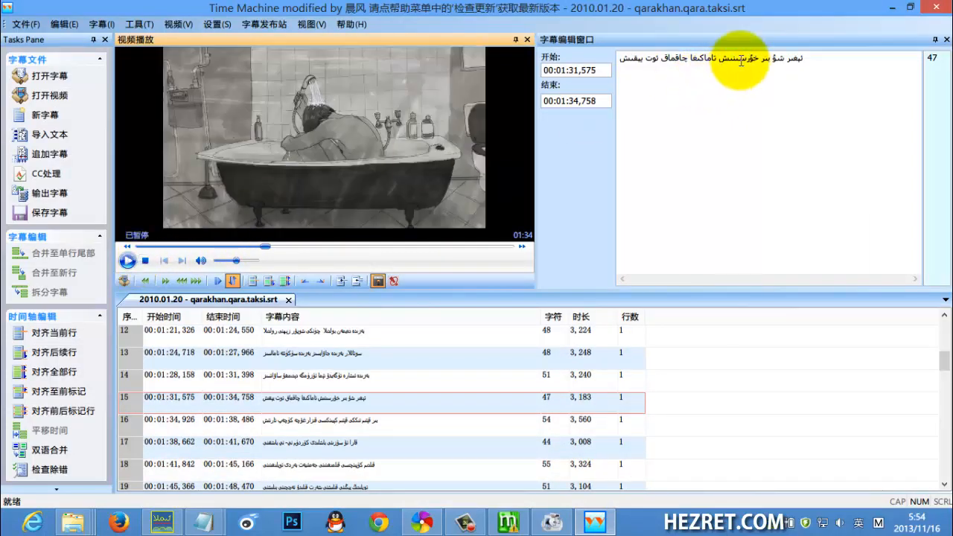
Switch to the QaraKhan Qara Taksi MV folder, play qarakhan.qara.taksi.mp4 in the video player and load qarakhan.qara.taksi.srt onto it
{"action": "left_click", "coordinate": [883, 7]}
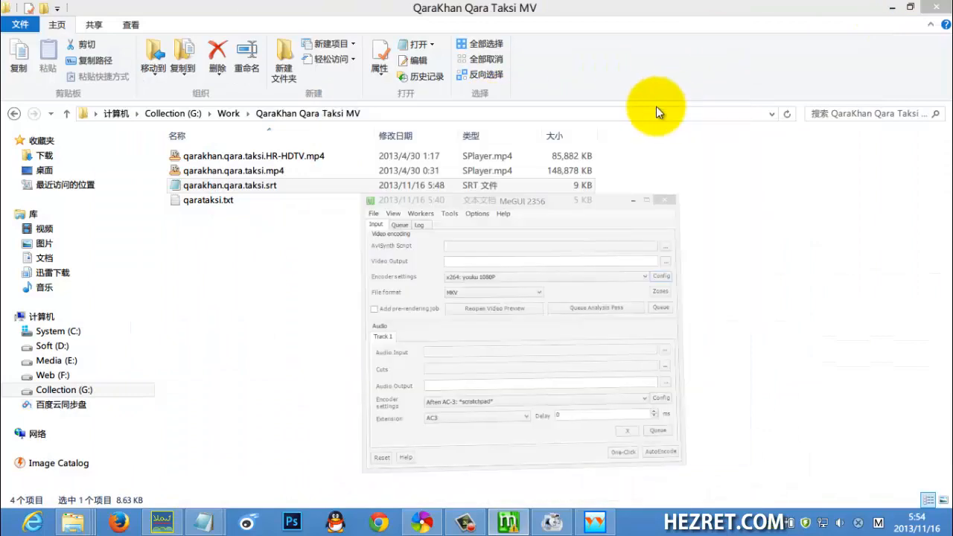
{"action": "left_click", "coordinate": [279, 173]}
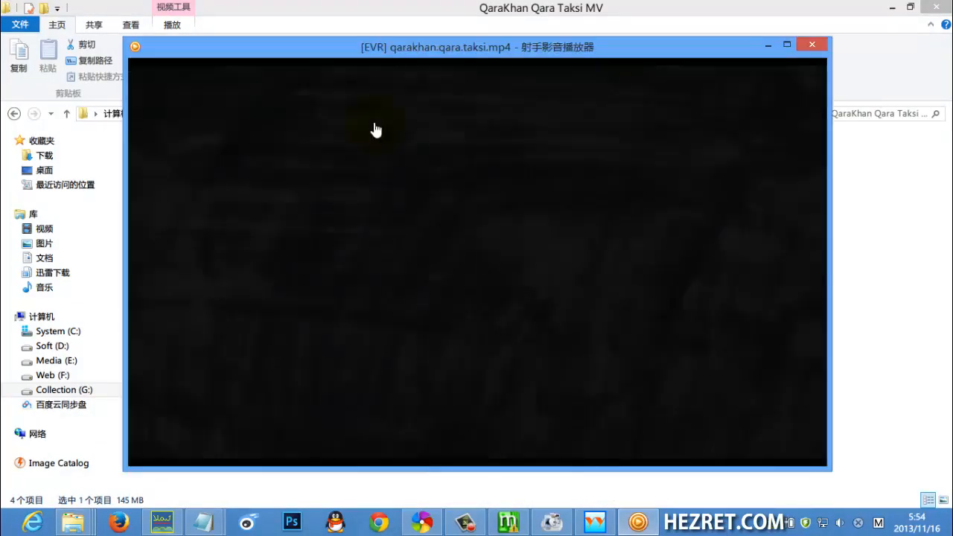
{"action": "left_click_drag", "start_coordinate": [325, 52], "coordinate": [516, 53]}
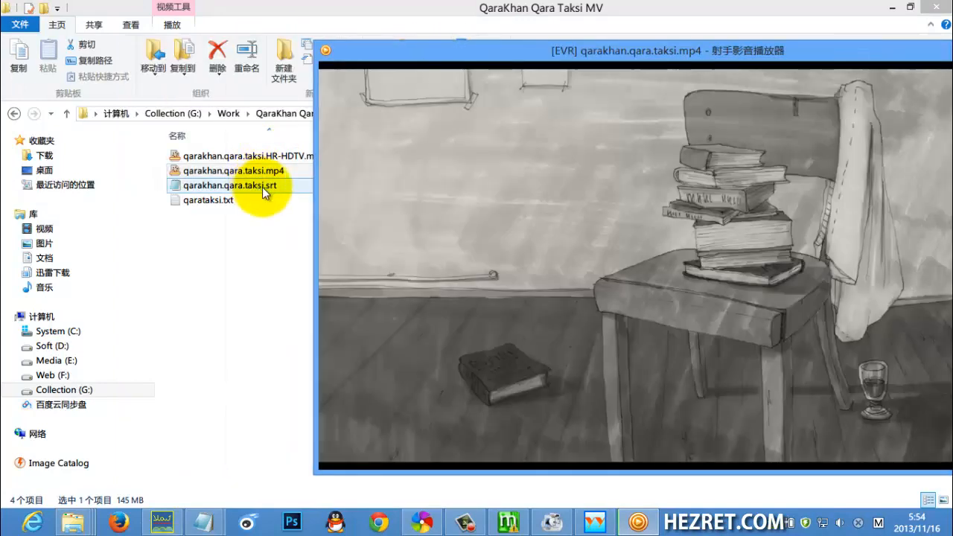
{"action": "left_click_drag", "start_coordinate": [262, 187], "coordinate": [521, 122]}
{"action": "left_click_drag", "start_coordinate": [523, 51], "coordinate": [395, 47]}
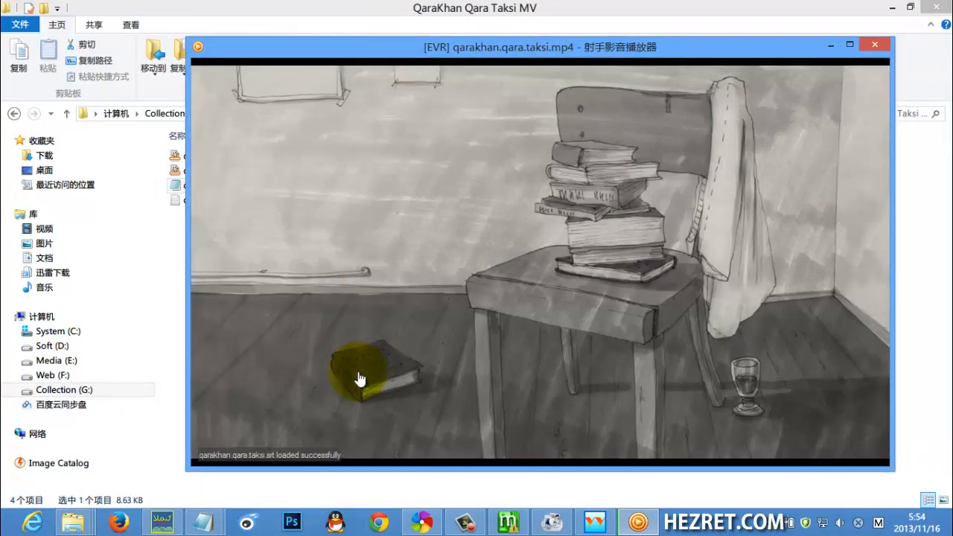
Skip the playing video to about 00:45 and further ahead to check the displayed subtitles, and close the player
{"action": "left_click", "coordinate": [351, 412]}
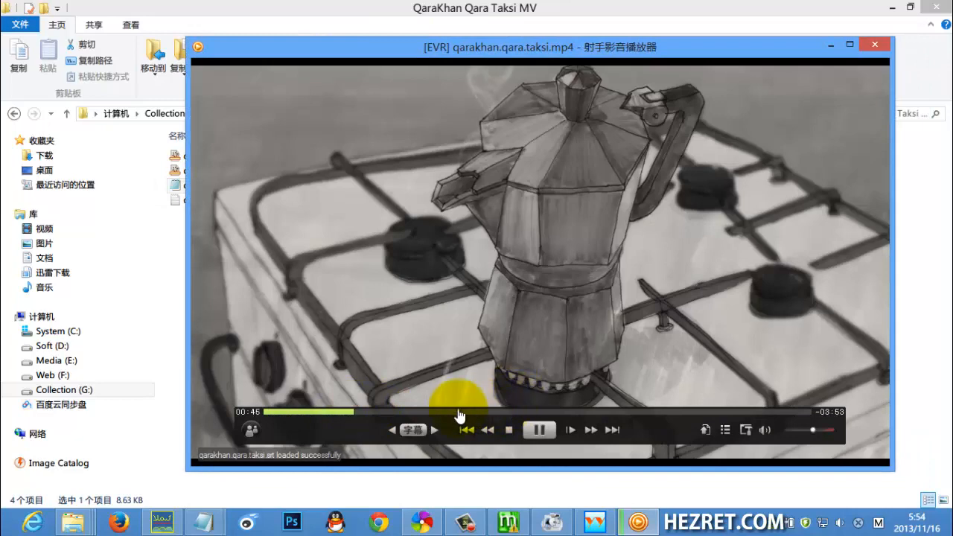
{"action": "left_click", "coordinate": [421, 411]}
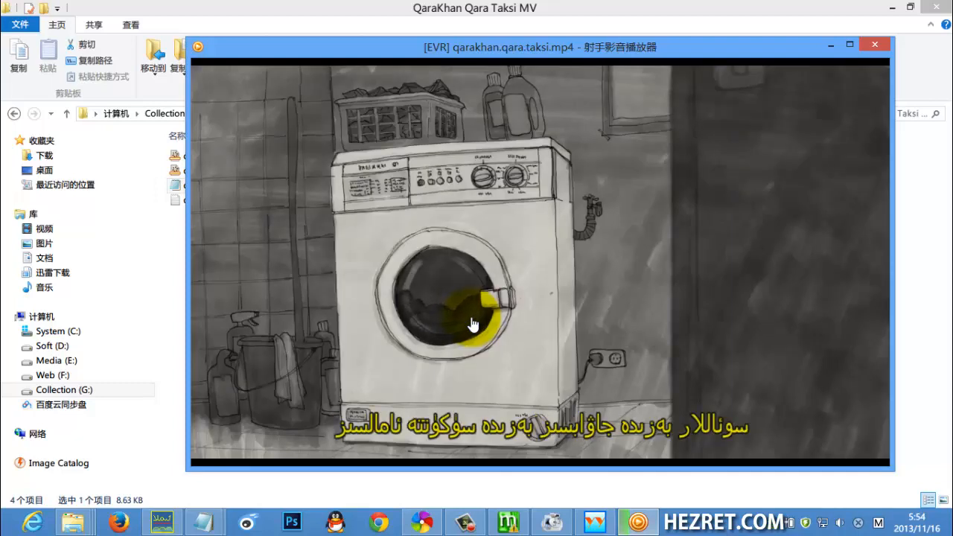
{"action": "left_click", "coordinate": [869, 43]}
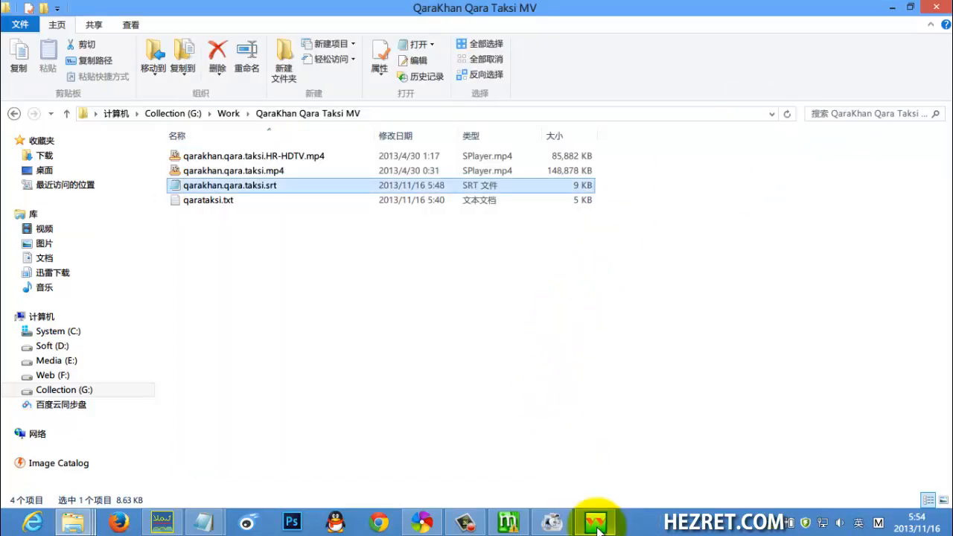
Switch to Time Machine, turn off the subtitle list's automatic following of the video and return the list to its first line
{"action": "left_click", "coordinate": [596, 524]}
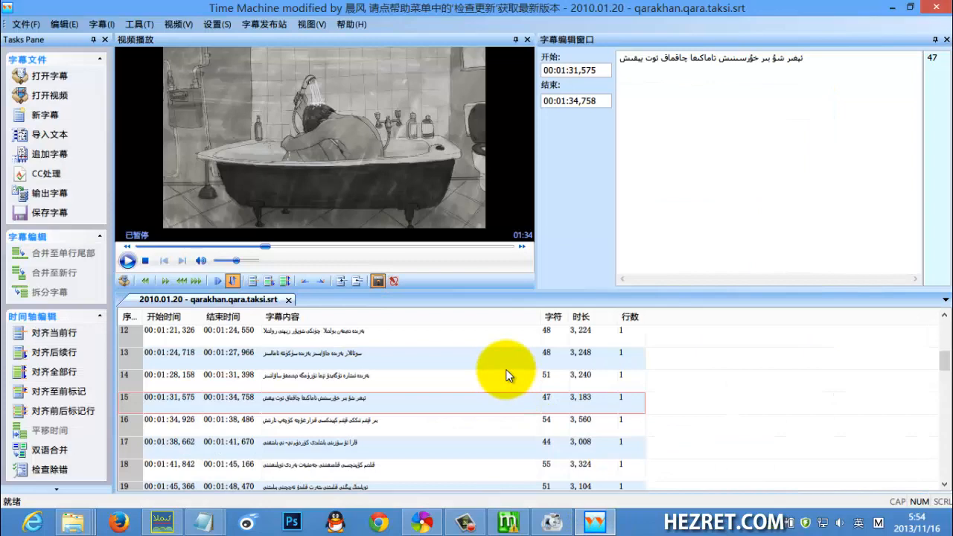
{"action": "left_click", "coordinate": [366, 333]}
{"action": "scroll", "coordinate": [366, 332], "scroll_direction": "up", "scroll_amount": 4}
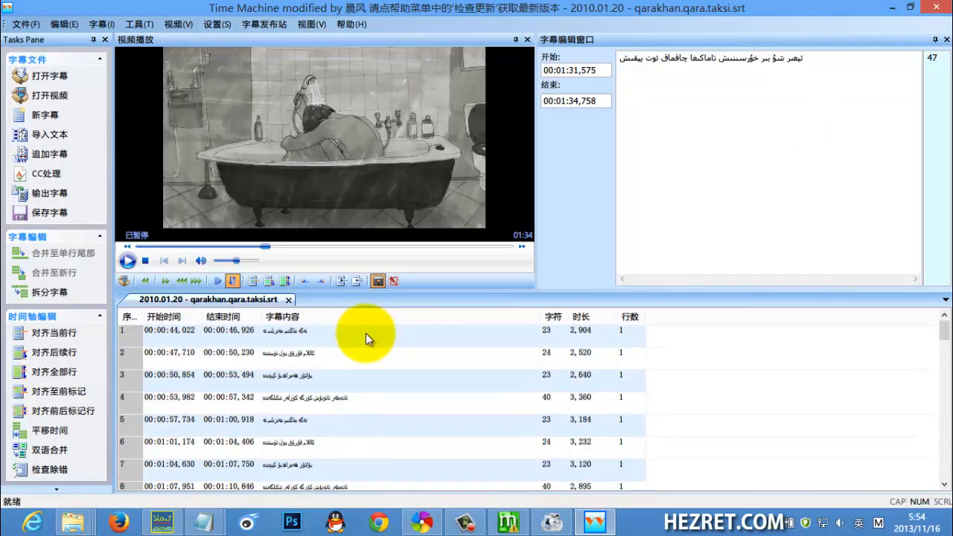
{"action": "scroll", "coordinate": [358, 333], "scroll_direction": "down", "scroll_amount": 3}
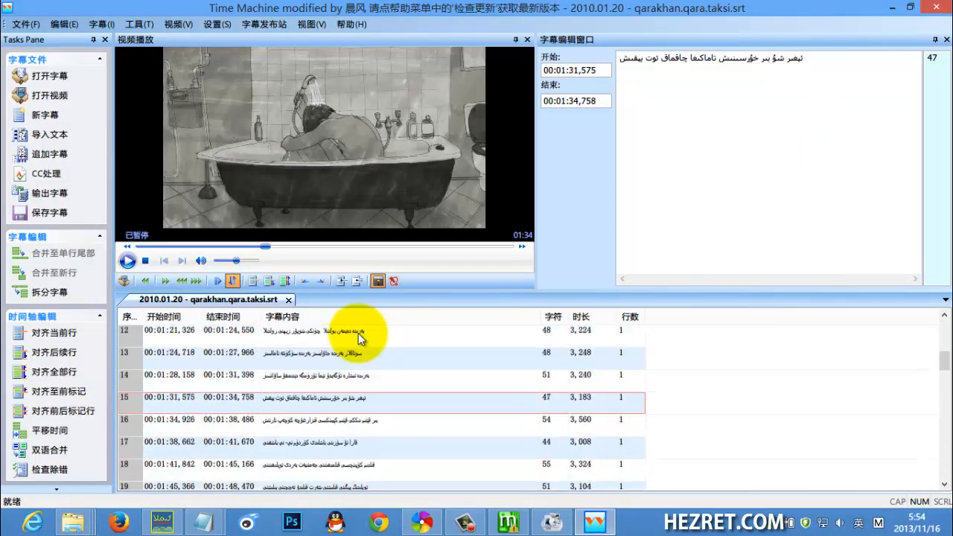
{"action": "key", "text": "Home"}
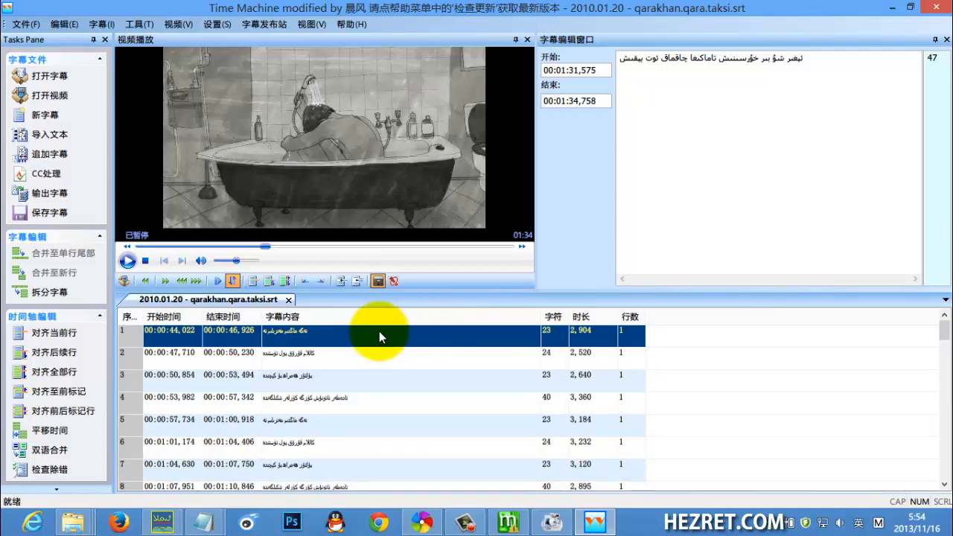
{"action": "scroll", "coordinate": [308, 342], "scroll_direction": "down", "scroll_amount": 4}
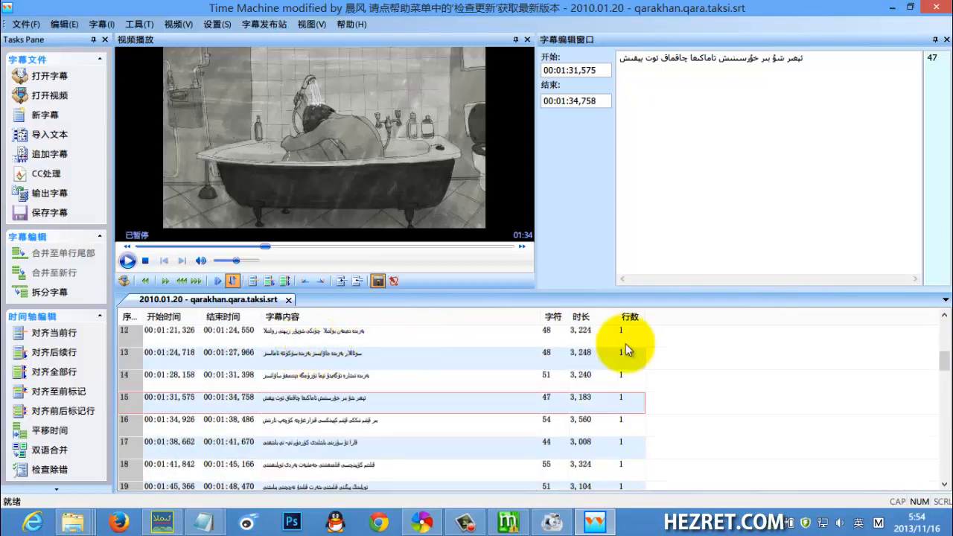
{"action": "left_click", "coordinate": [232, 282]}
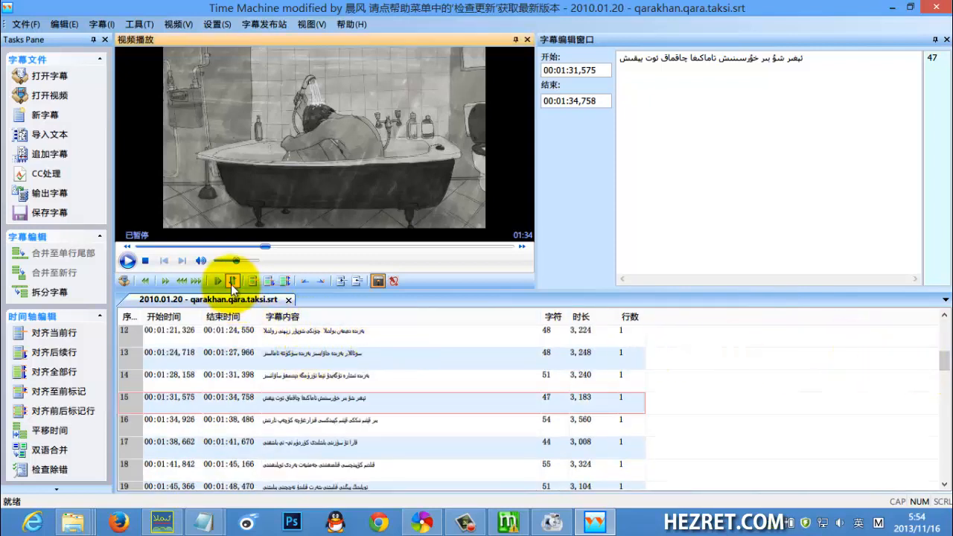
{"action": "left_click_drag", "start_coordinate": [943, 362], "coordinate": [943, 320]}
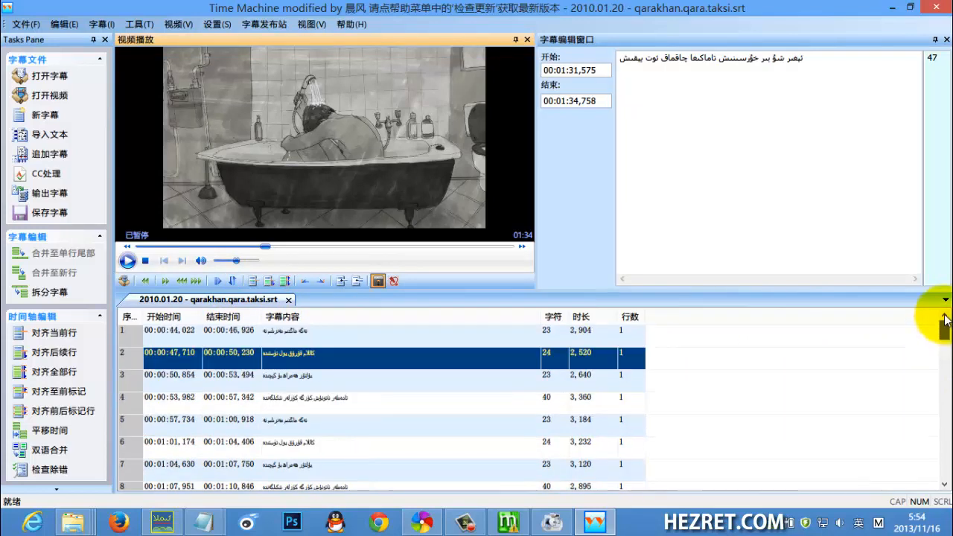
Shift the first subtitle's start time to 00:00:43,022 together with all lines after it (当前行之后所有), and undo that shift
{"action": "left_click", "coordinate": [267, 333]}
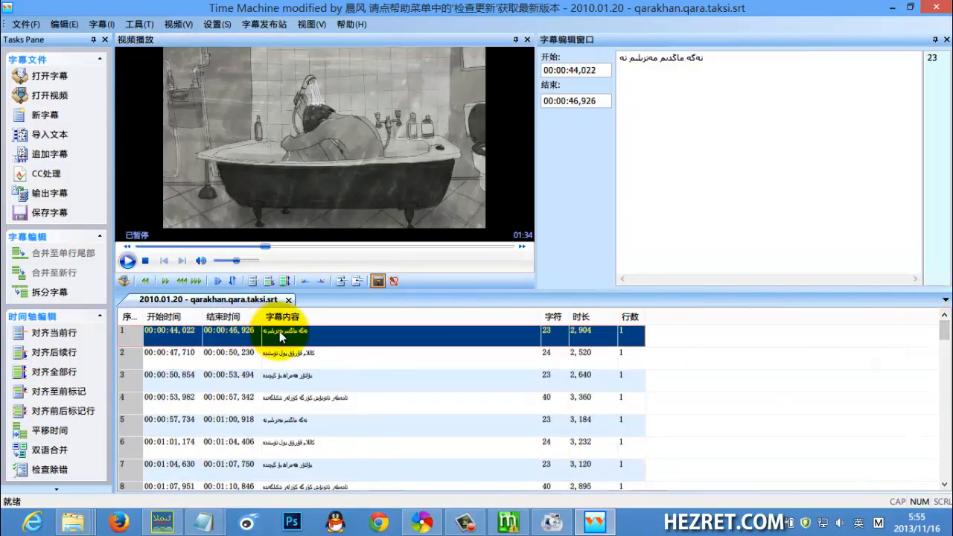
{"action": "right_click", "coordinate": [320, 331]}
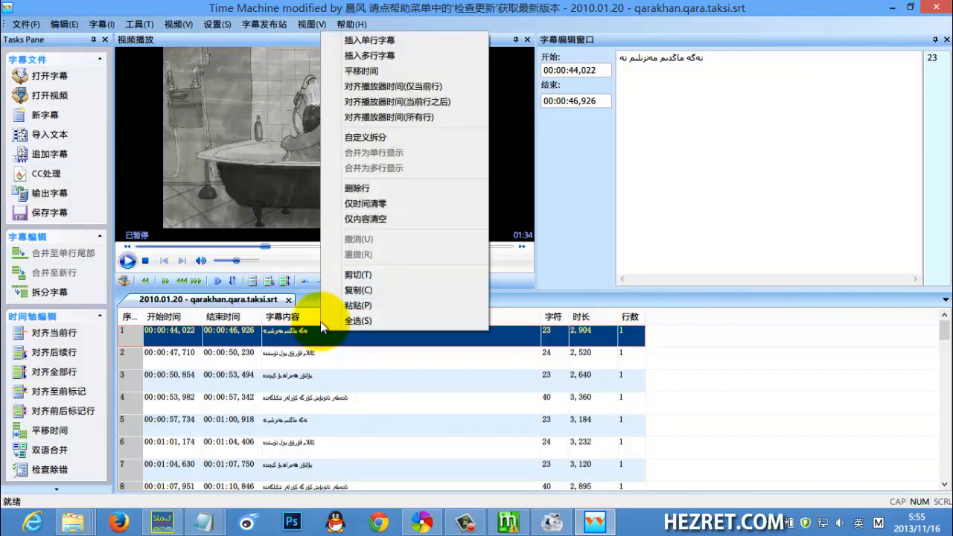
{"action": "left_click", "coordinate": [357, 73]}
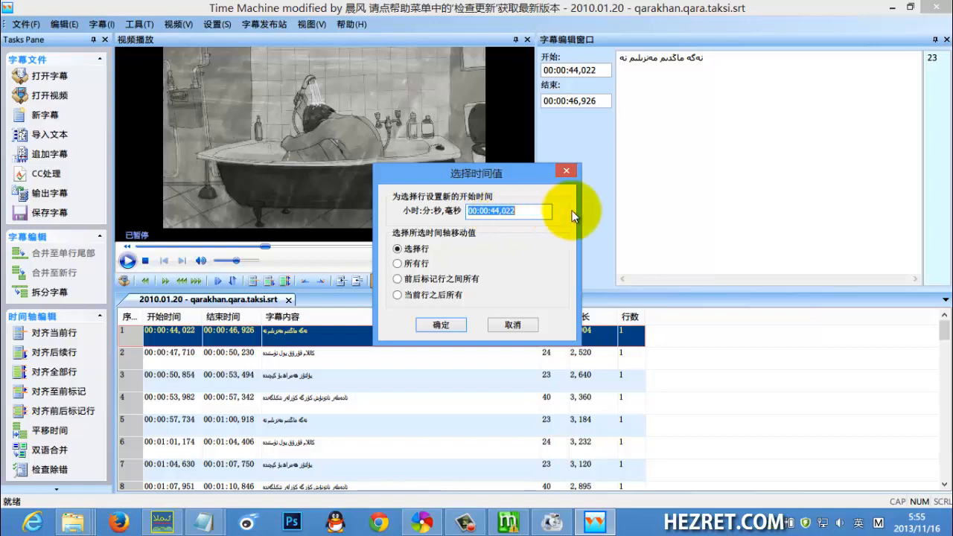
{"action": "left_click", "coordinate": [497, 210]}
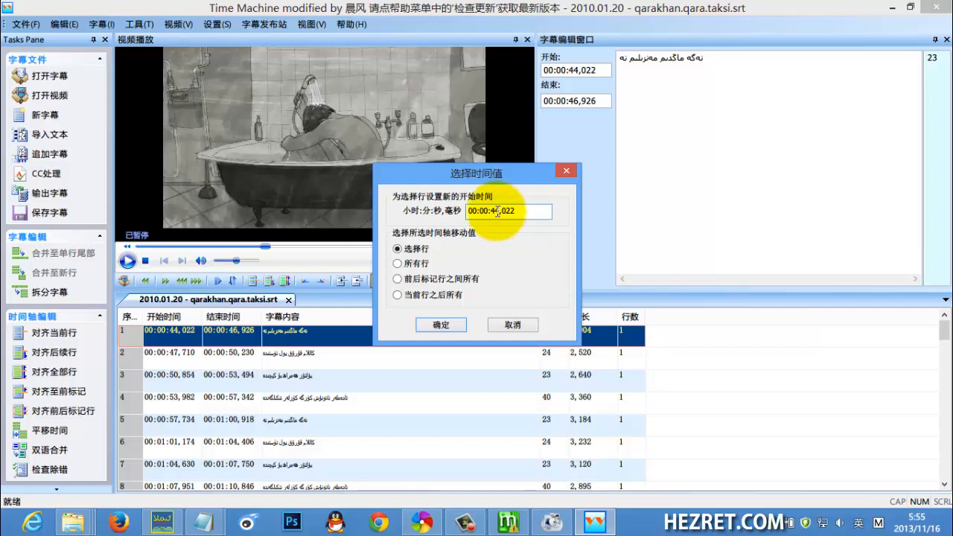
{"action": "left_click", "coordinate": [497, 212]}
{"action": "type", "text": "3"}
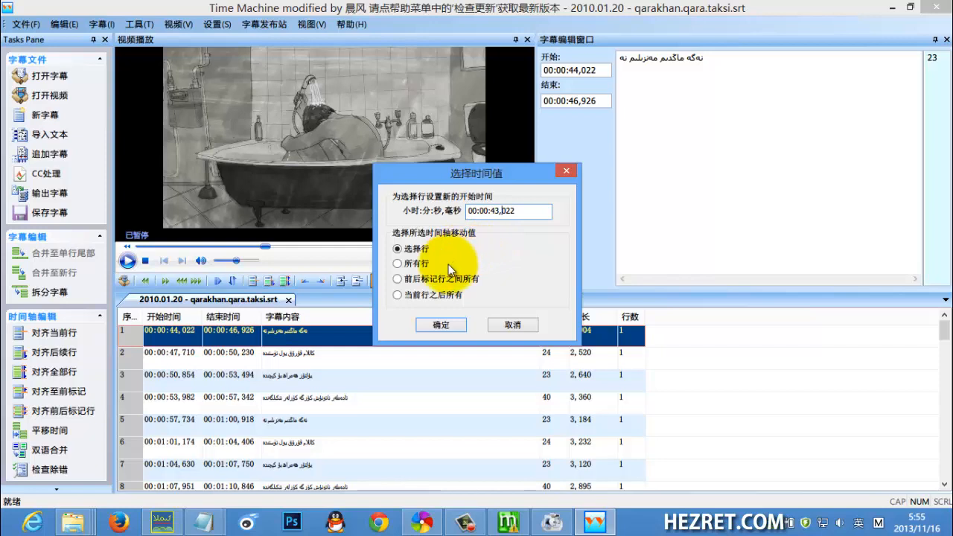
{"action": "left_click", "coordinate": [421, 295]}
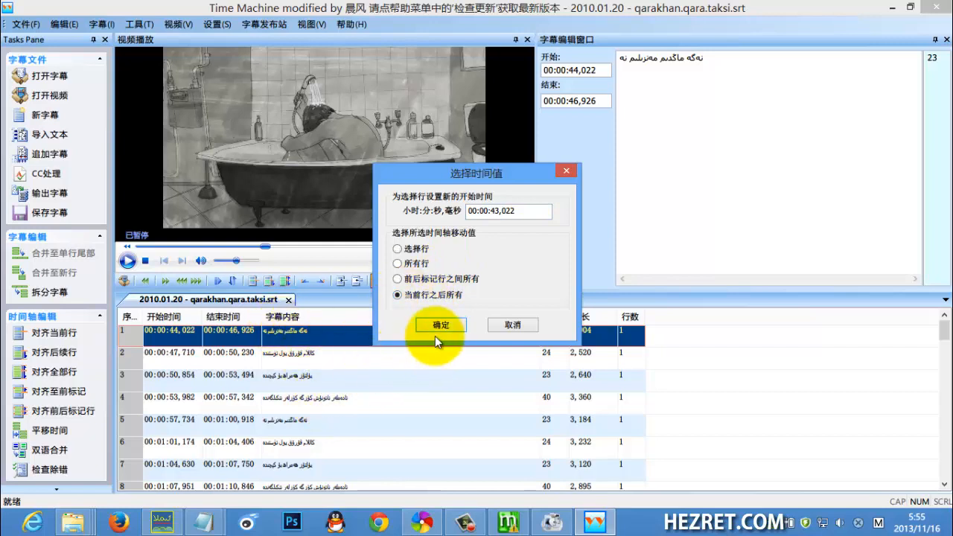
{"action": "left_click", "coordinate": [437, 327]}
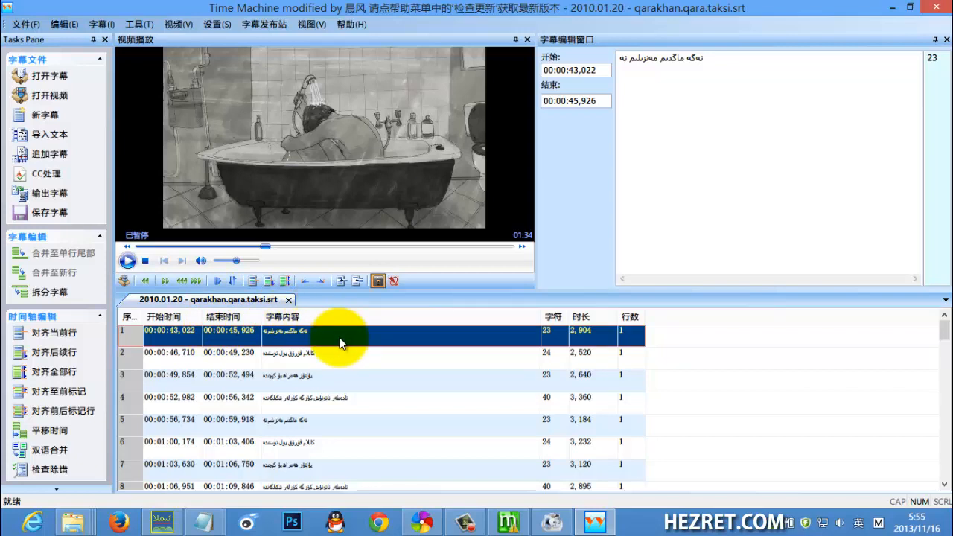
{"action": "key", "text": "ctrl+shift+Right"}
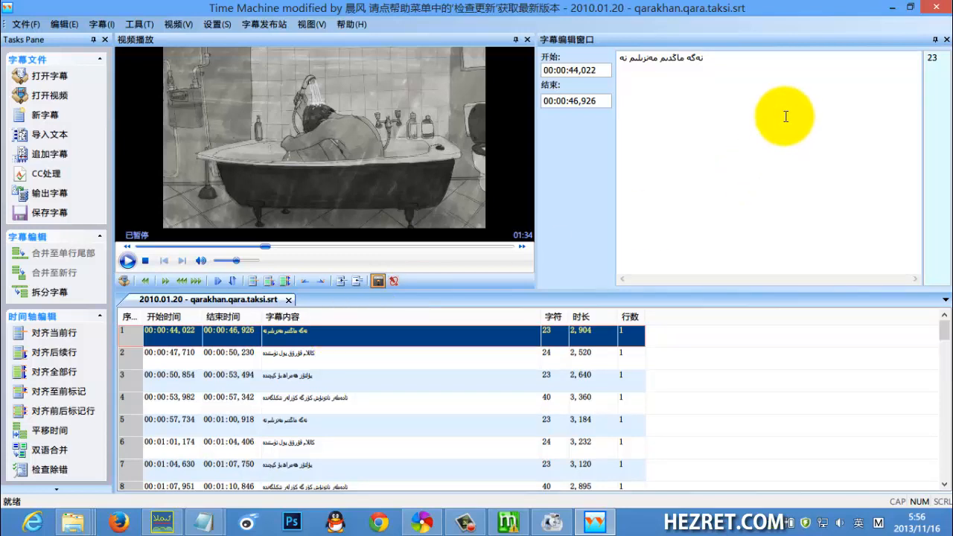
Switch to the video folder, open qarakhan.qara.taksi.srt in Notepad to review its timed subtitle entries, and close it
{"action": "left_click", "coordinate": [889, 8]}
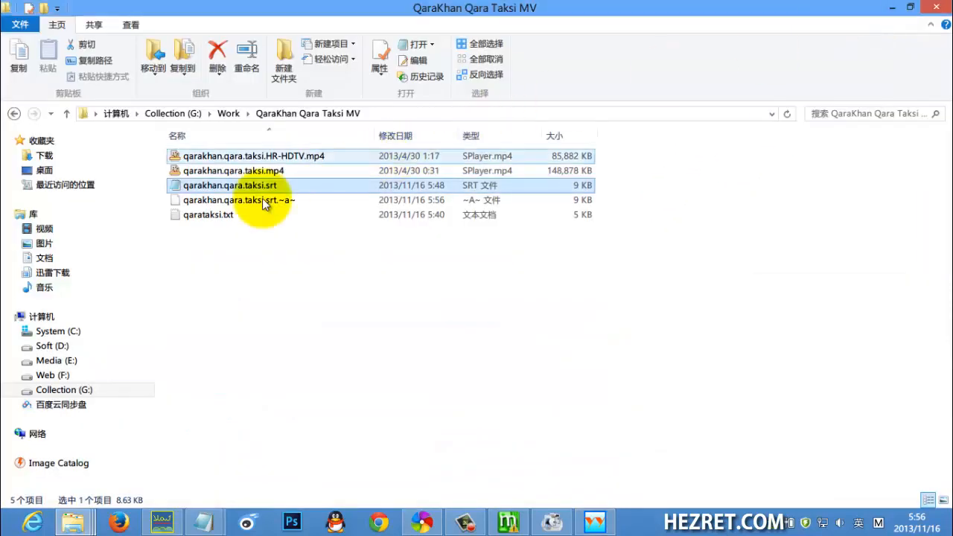
{"action": "double_click", "coordinate": [248, 184]}
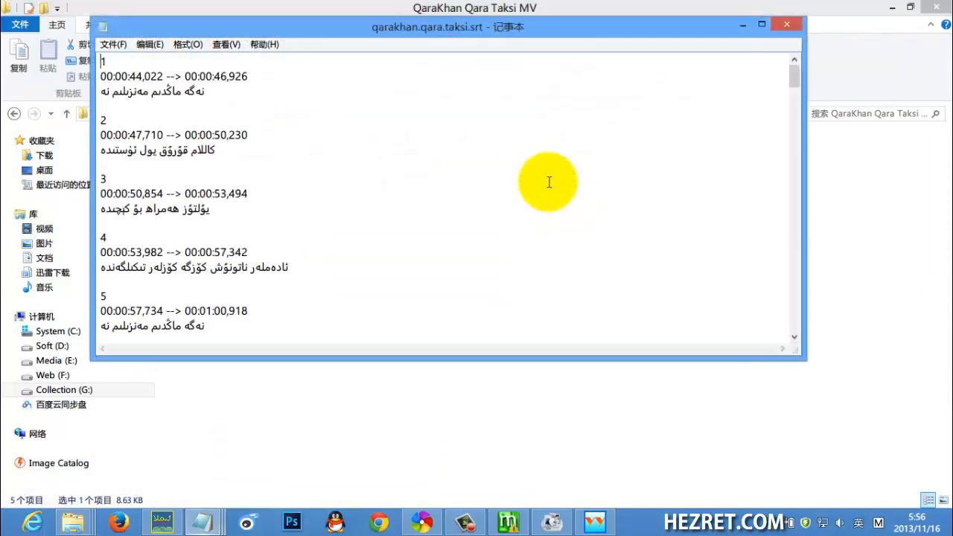
{"action": "scroll", "coordinate": [580, 171], "scroll_direction": "down", "scroll_amount": 5}
{"action": "scroll", "coordinate": [581, 170], "scroll_direction": "up", "scroll_amount": 5}
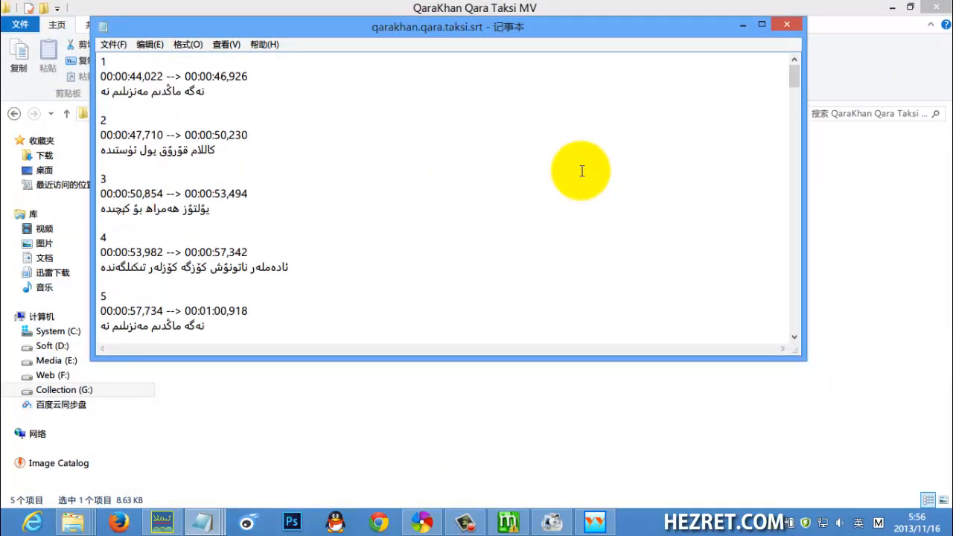
{"action": "left_click", "coordinate": [785, 26]}
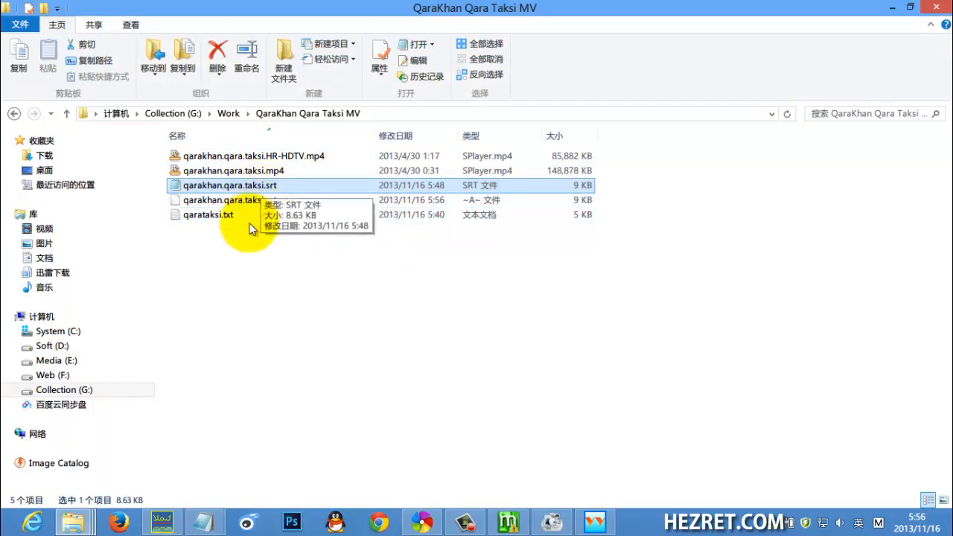
Switch to Udmish Korréktor, look over the selected Uyghur lyrics and copy them as UKY Latin script
{"action": "left_click", "coordinate": [162, 521]}
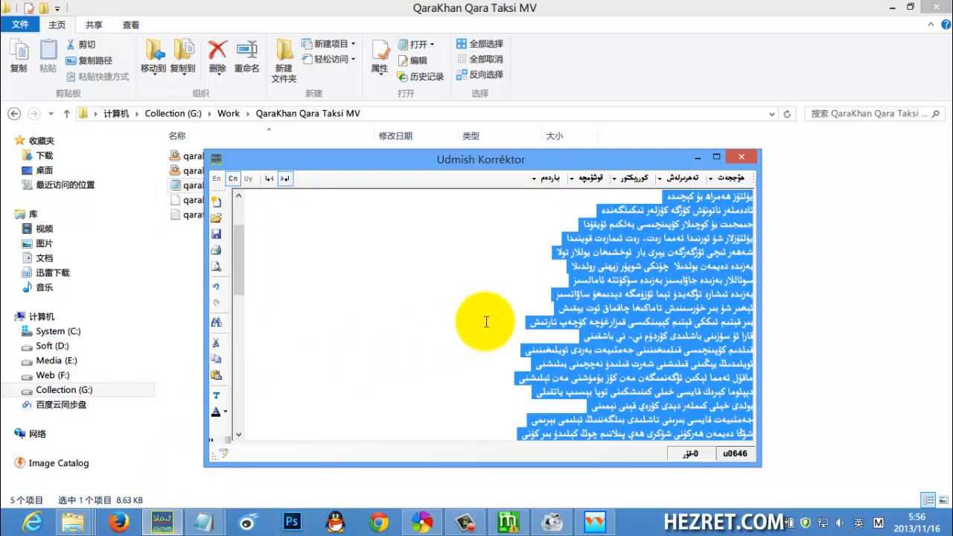
{"action": "scroll", "coordinate": [486, 322], "scroll_direction": "down", "scroll_amount": 10}
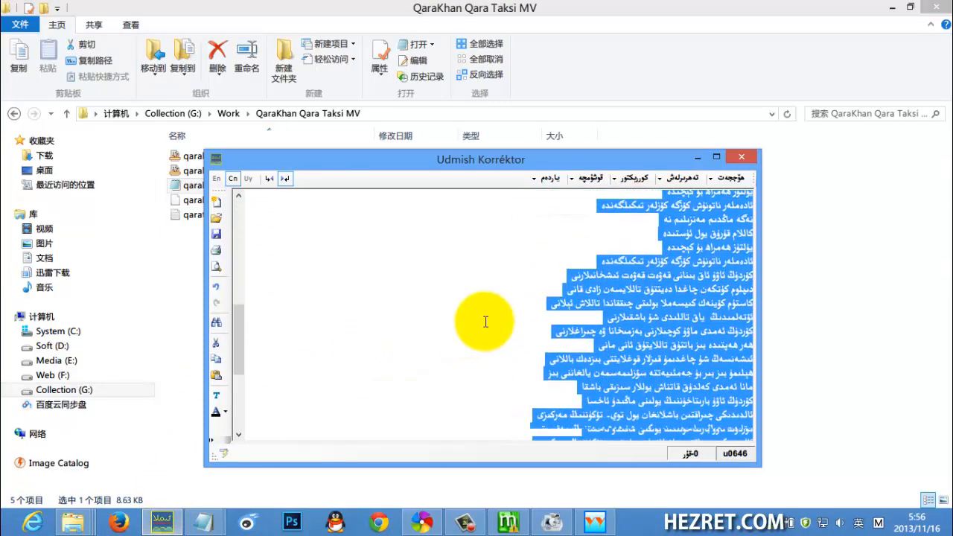
{"action": "scroll", "coordinate": [485, 321], "scroll_direction": "up", "scroll_amount": 10}
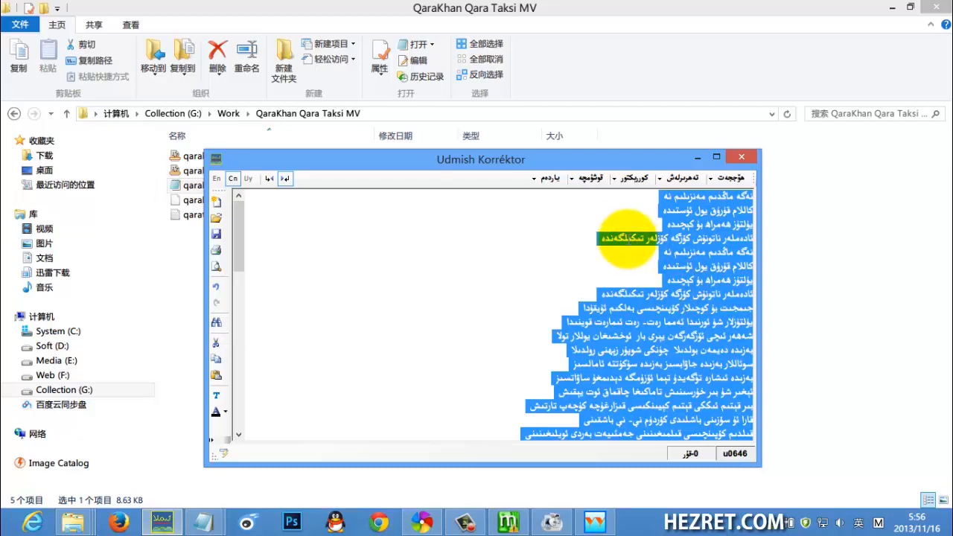
{"action": "left_click", "coordinate": [595, 183]}
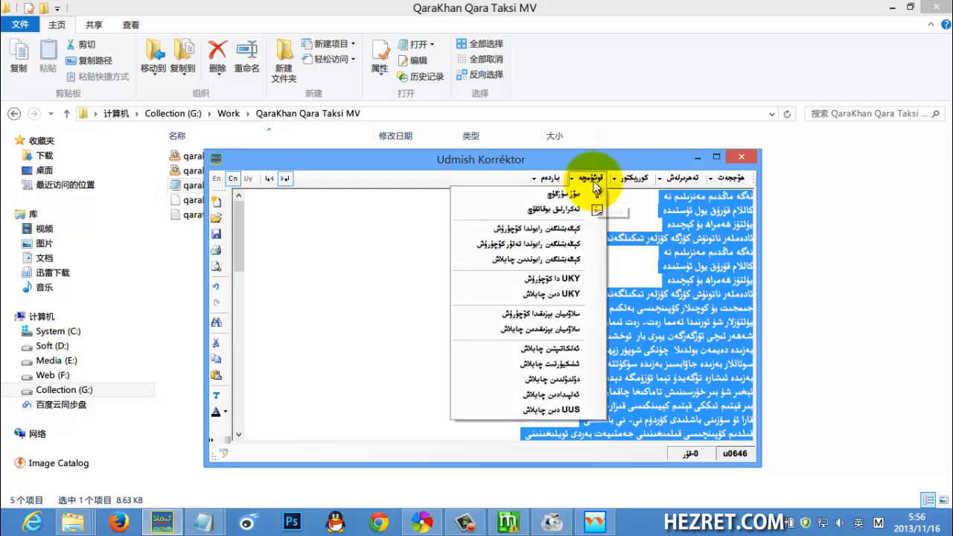
{"action": "left_click", "coordinate": [566, 278]}
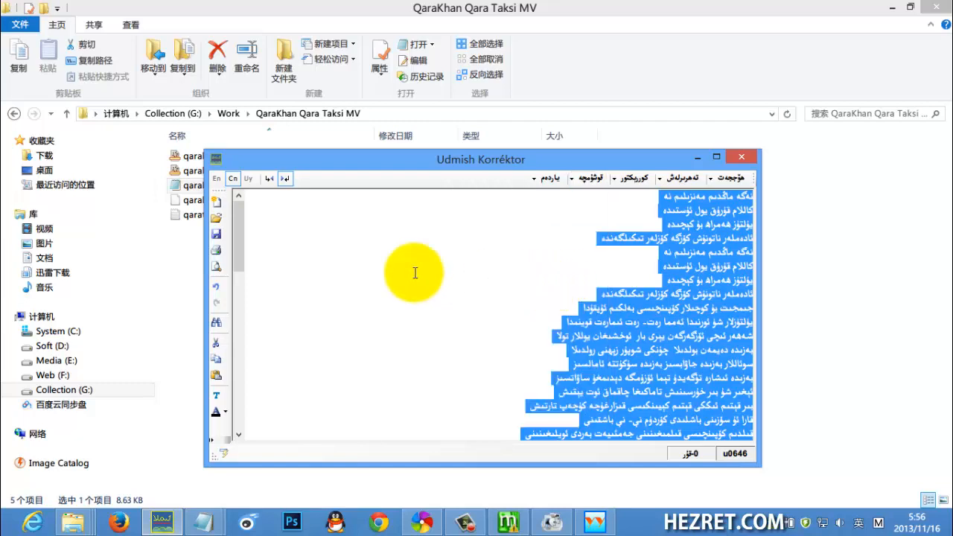
Paste the Latin lyrics a few blank lines below the last Uyghur line and select the pasted text
{"action": "left_click_drag", "start_coordinate": [238, 218], "coordinate": [264, 425]}
{"action": "left_click", "coordinate": [544, 414]}
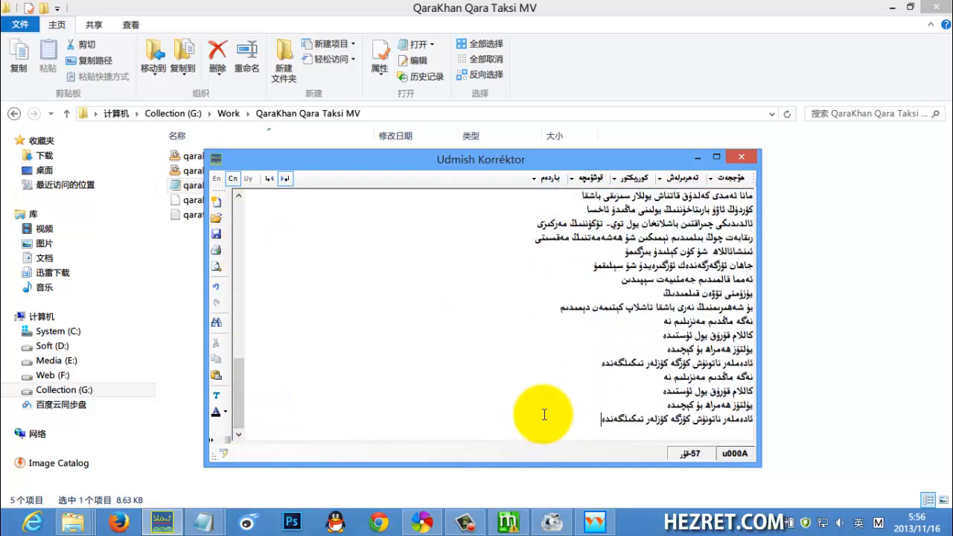
{"action": "key", "text": "Return"}
{"action": "key", "text": "Return"}
{"action": "key", "text": "Return"}
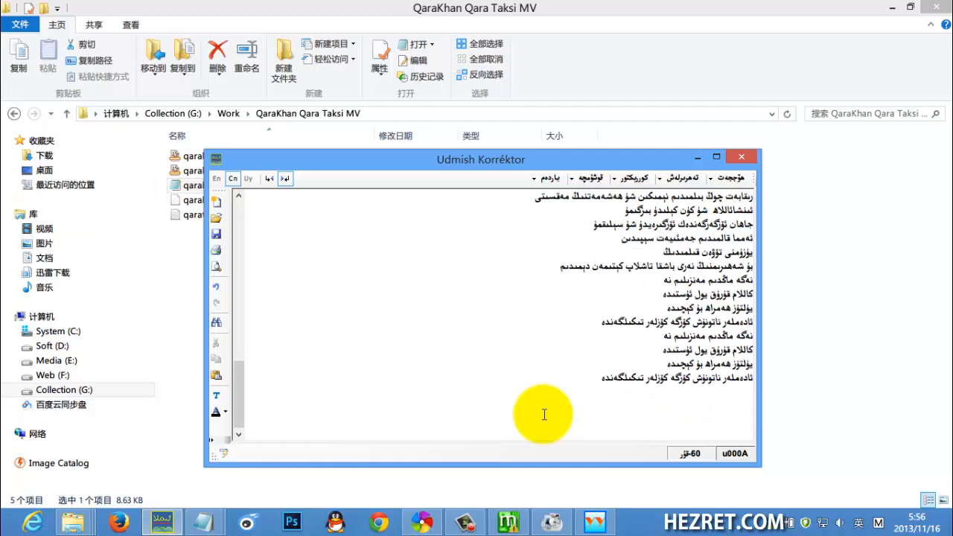
{"action": "key", "text": "ctrl+v"}
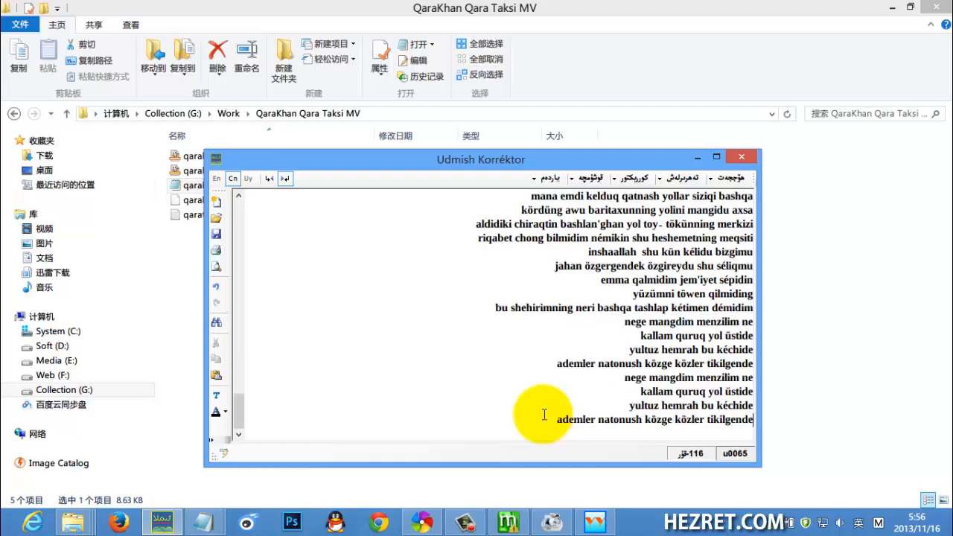
{"action": "left_click_drag", "start_coordinate": [679, 419], "coordinate": [828, 140]}
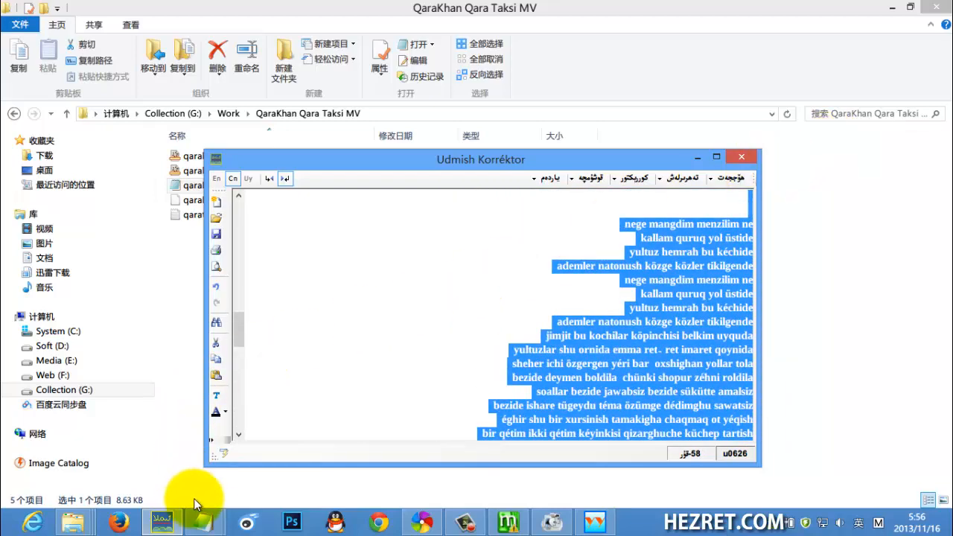
Try pasting the converted lyrics into a blank Notepad document, clear them and minimize the window
{"action": "left_click", "coordinate": [210, 525]}
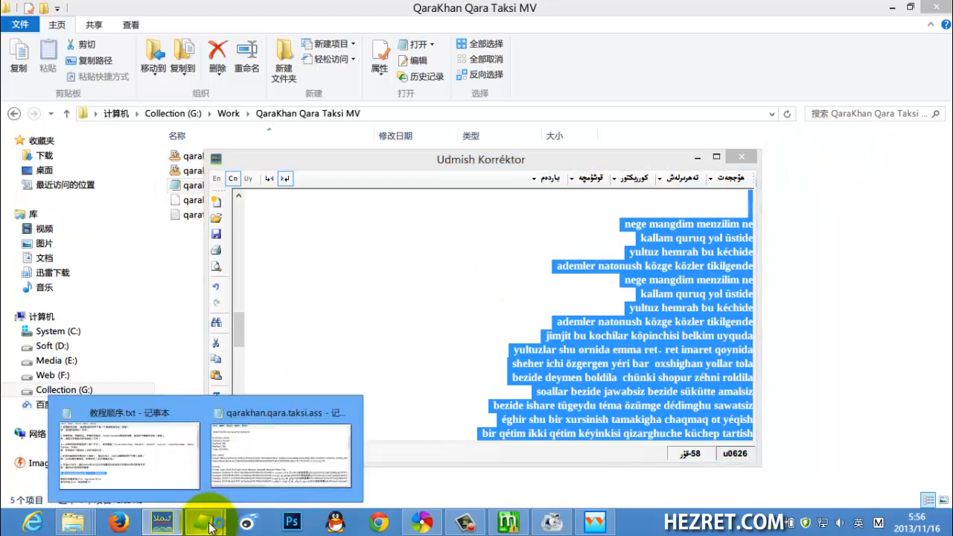
{"action": "left_click", "coordinate": [374, 440]}
{"action": "right_click", "coordinate": [289, 197]}
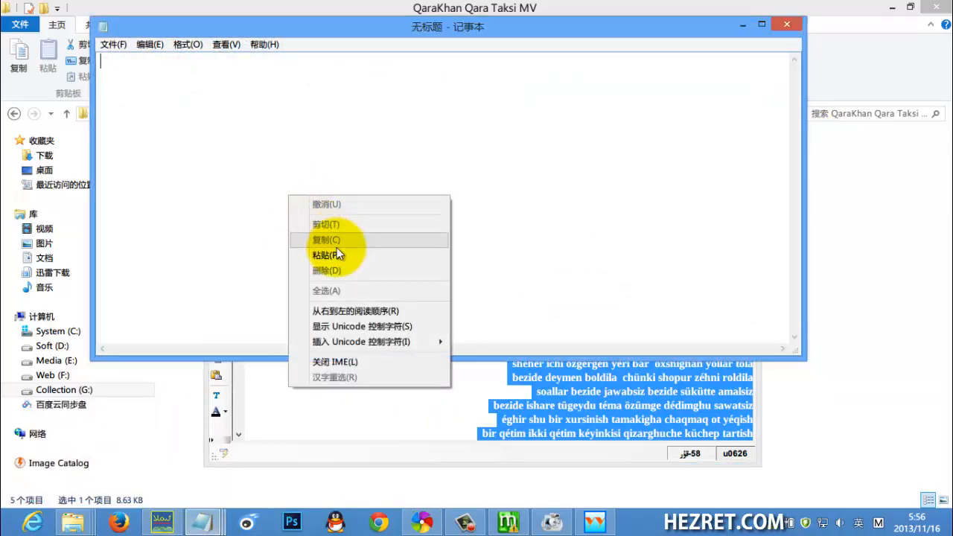
{"action": "left_click", "coordinate": [334, 254]}
{"action": "left_click_drag", "start_coordinate": [563, 92], "coordinate": [142, 37]}
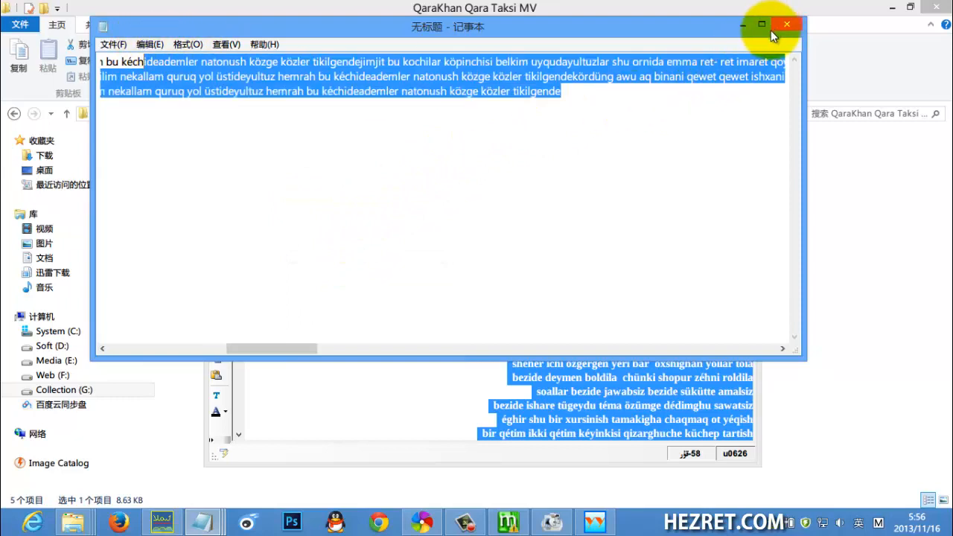
{"action": "key", "text": "ctrl+a"}
{"action": "key", "text": "Delete"}
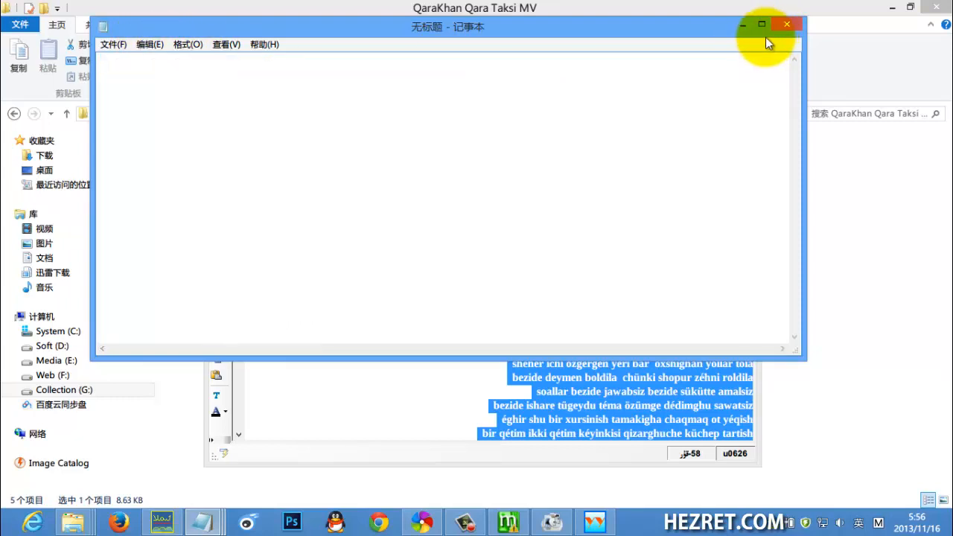
{"action": "left_click", "coordinate": [744, 25]}
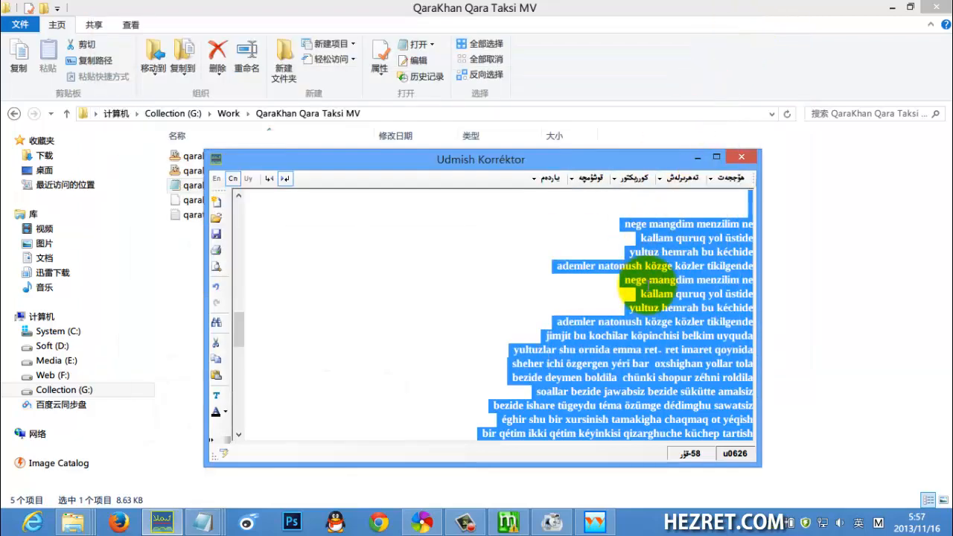
Copy the selected Latin lyrics from Udmish Korréktor and paste them into the blank Notepad document
{"action": "scroll", "coordinate": [648, 291], "scroll_direction": "up", "scroll_amount": 1}
{"action": "right_click", "coordinate": [650, 301]}
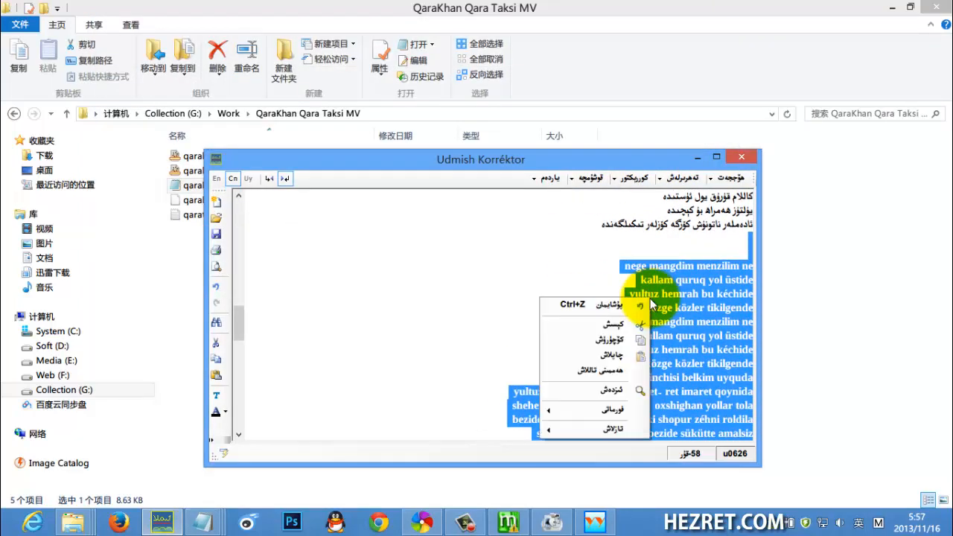
{"action": "left_click", "coordinate": [588, 339]}
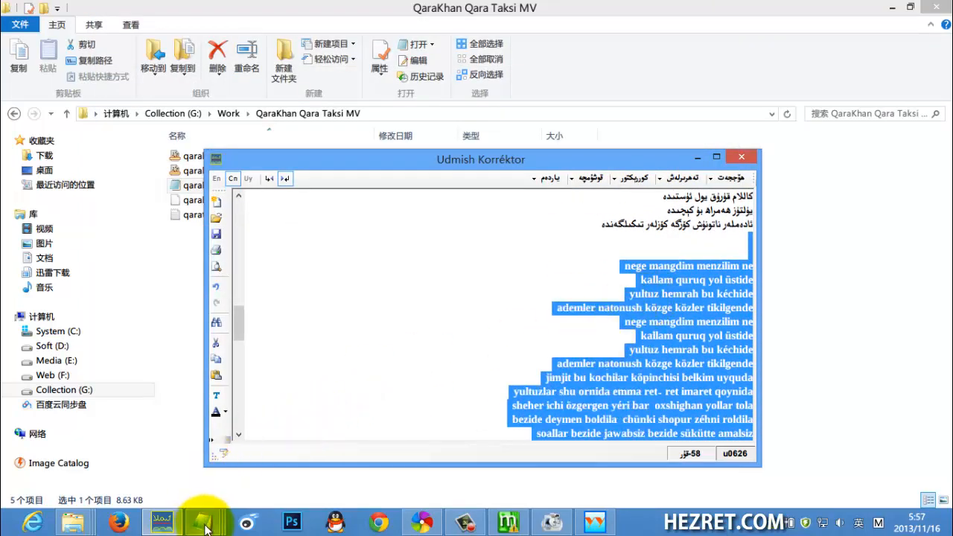
{"action": "left_click", "coordinate": [203, 525]}
{"action": "left_click", "coordinate": [375, 397]}
{"action": "right_click", "coordinate": [140, 104]}
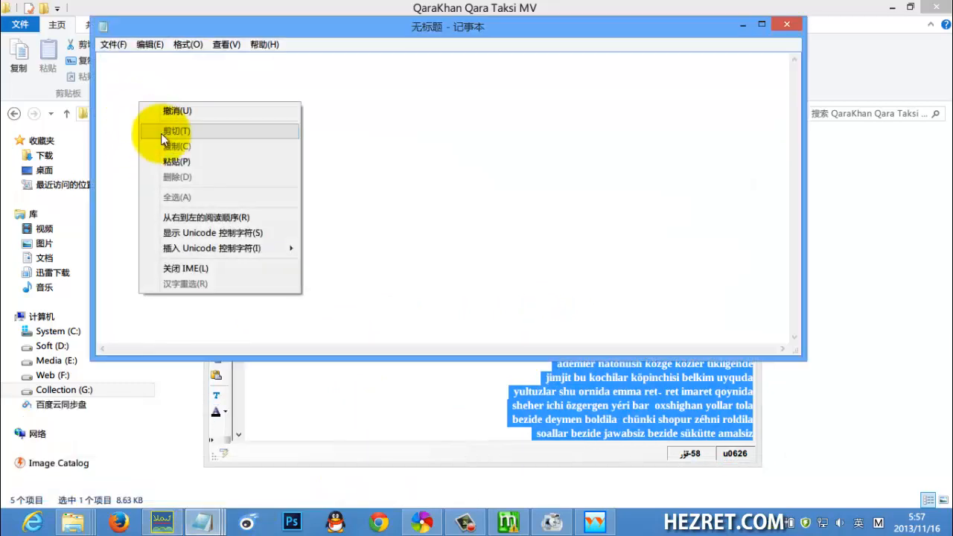
{"action": "left_click", "coordinate": [175, 161]}
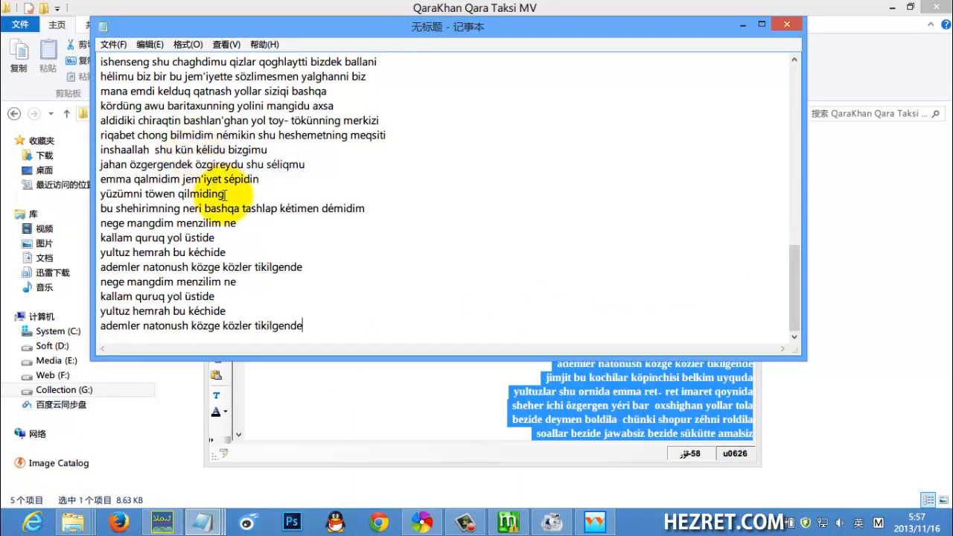
Add an empty line after the final lyric line "ademler natonush közge közler tikilgende" and highlight that lyric line
{"action": "key", "text": "Return"}
{"action": "scroll", "coordinate": [234, 212], "scroll_direction": "up", "scroll_amount": 5}
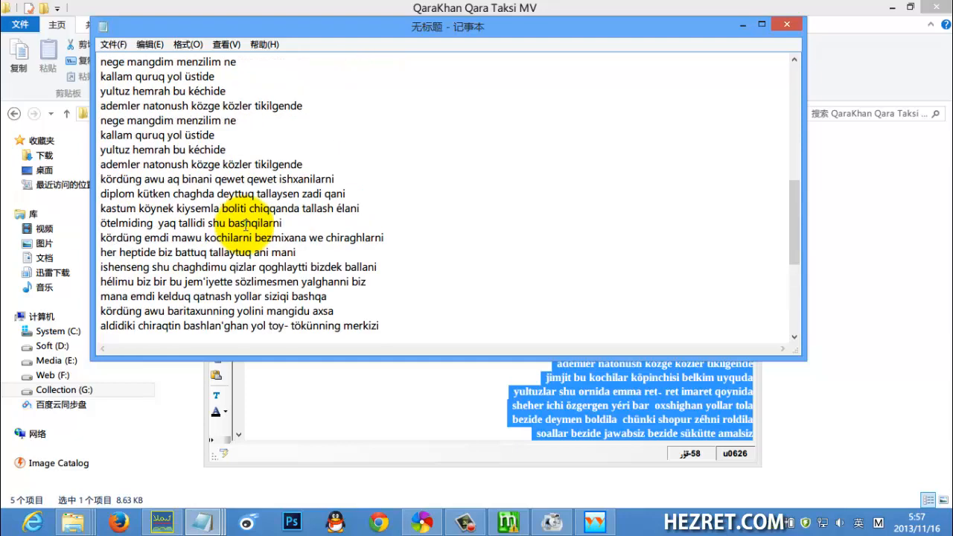
{"action": "scroll", "coordinate": [246, 225], "scroll_direction": "down", "scroll_amount": 5}
{"action": "key", "text": "BackSpace"}
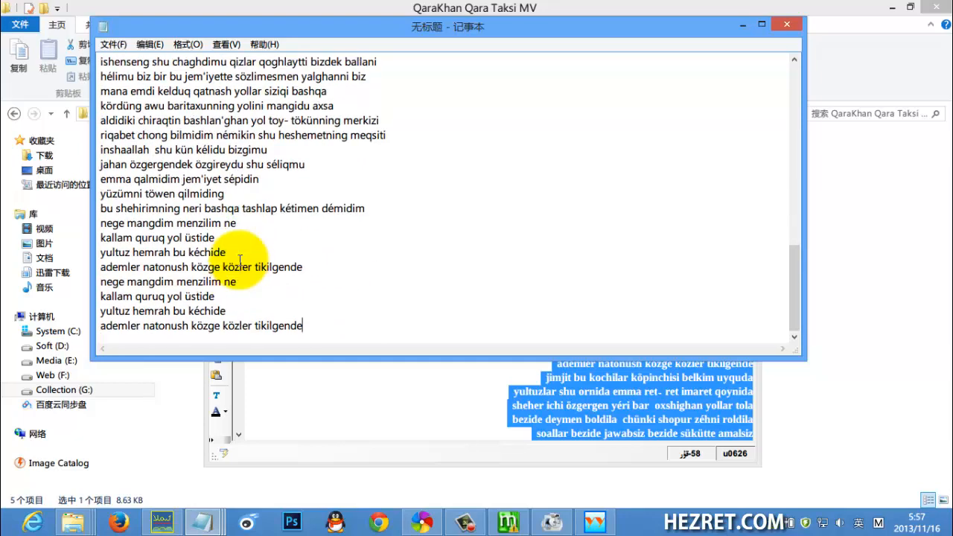
{"action": "key", "text": "Return"}
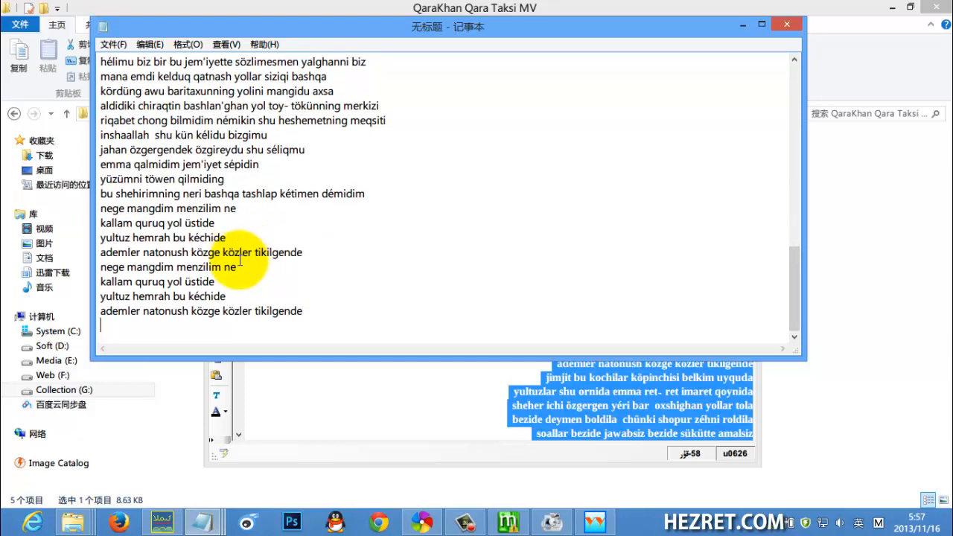
{"action": "left_click_drag", "start_coordinate": [311, 313], "coordinate": [83, 315]}
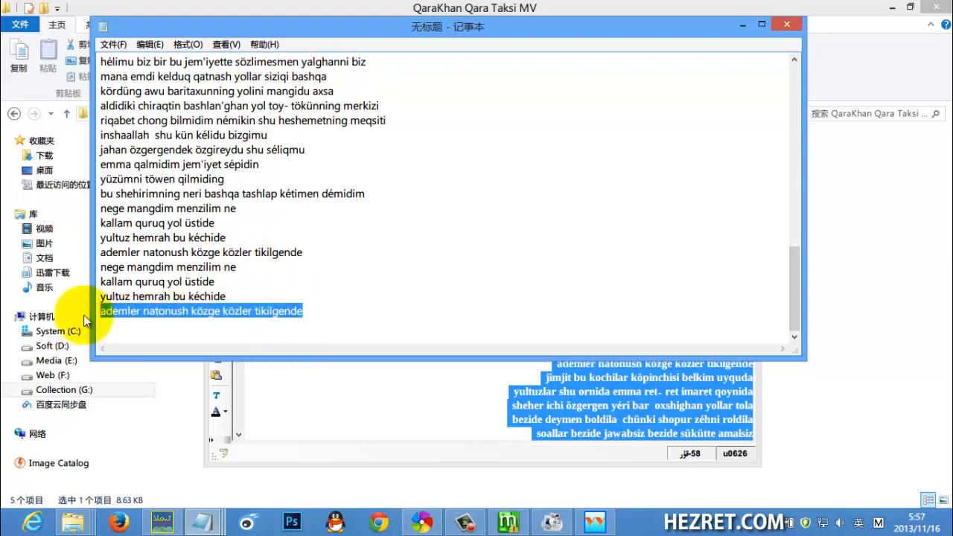
{"action": "key", "text": "ctrl+v"}
Remove the blank lines above the first lyric line "nege mangdim menzilim ne"
{"action": "scroll", "coordinate": [223, 298], "scroll_direction": "up", "scroll_amount": 3}
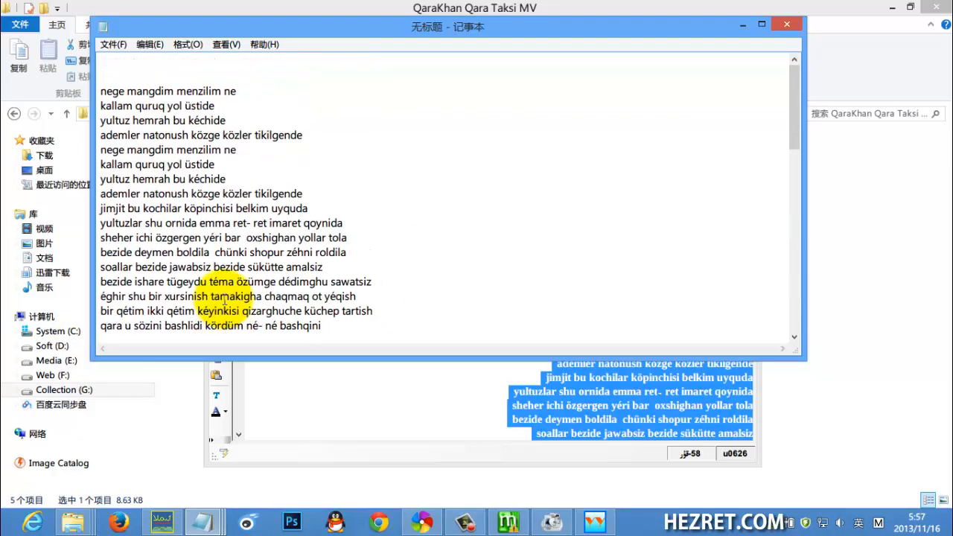
{"action": "left_click", "coordinate": [101, 91]}
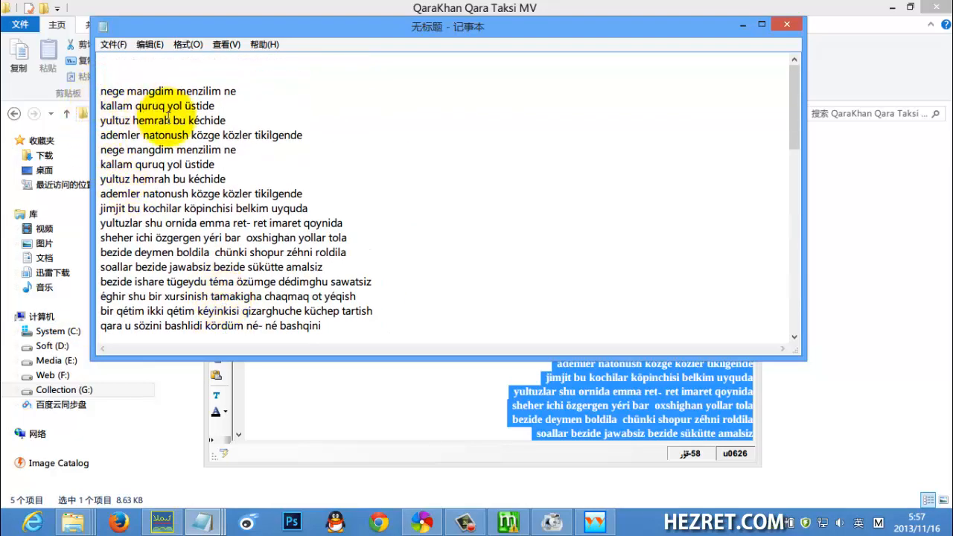
{"action": "scroll", "coordinate": [171, 111], "scroll_direction": "down", "scroll_amount": 1}
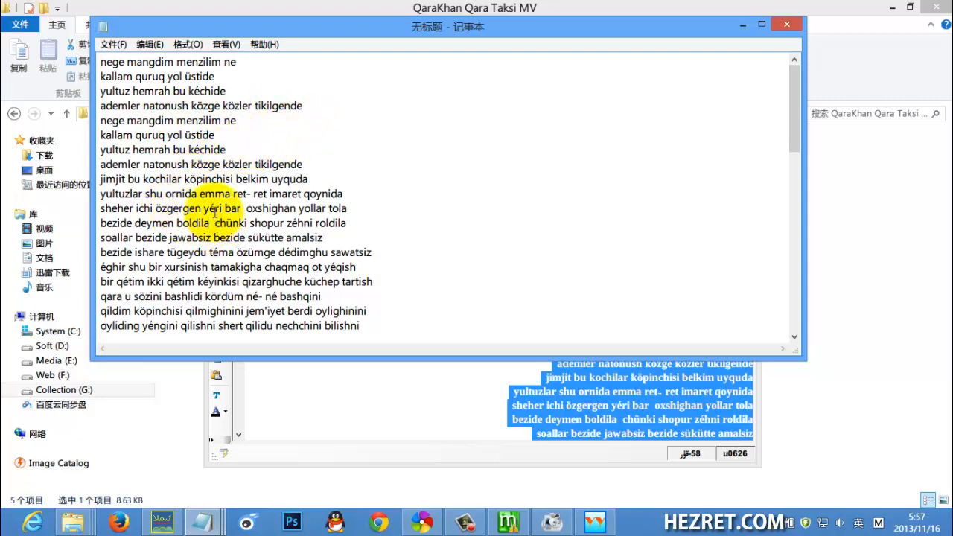
Copy the letter é from the word "yéri" and enter it as the search text (查找内容) for a replacement
{"action": "left_click_drag", "start_coordinate": [211, 210], "coordinate": [216, 210]}
{"action": "key", "text": "ctrl+c"}
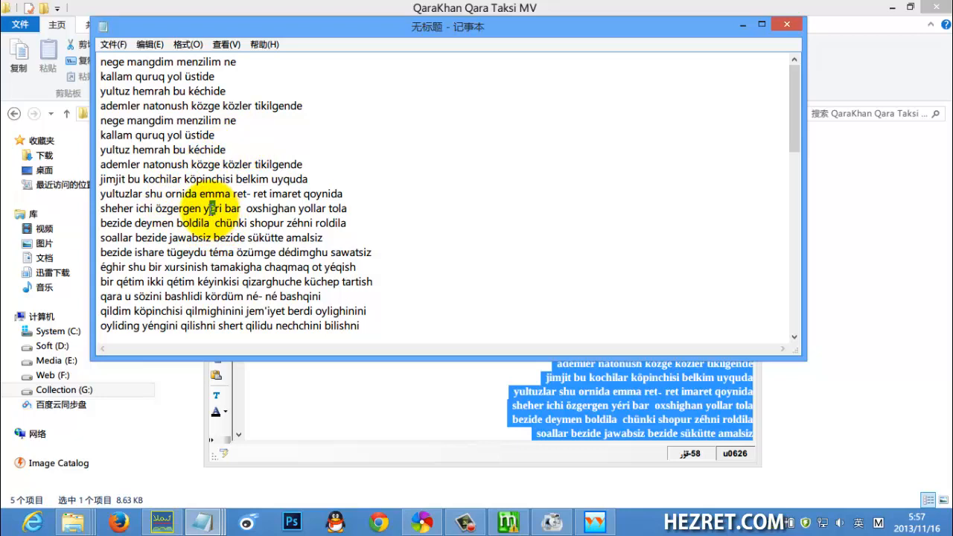
{"action": "left_click", "coordinate": [472, 210]}
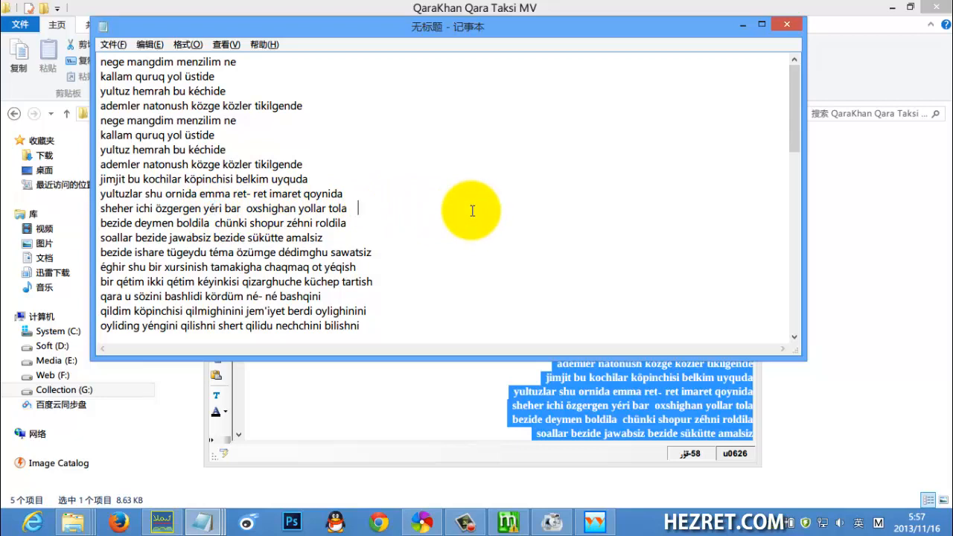
{"action": "key", "text": "ctrl+v"}
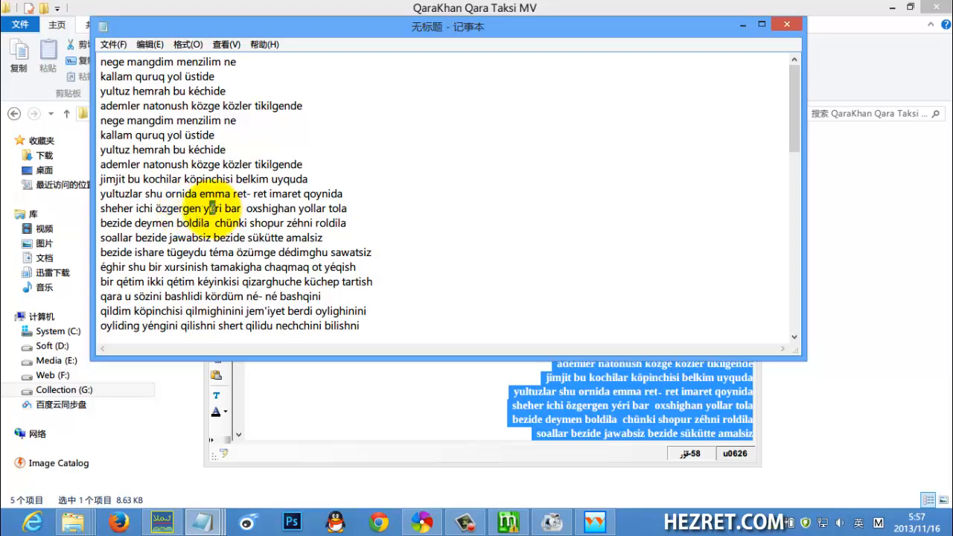
{"action": "key", "text": "ctrl+h"}
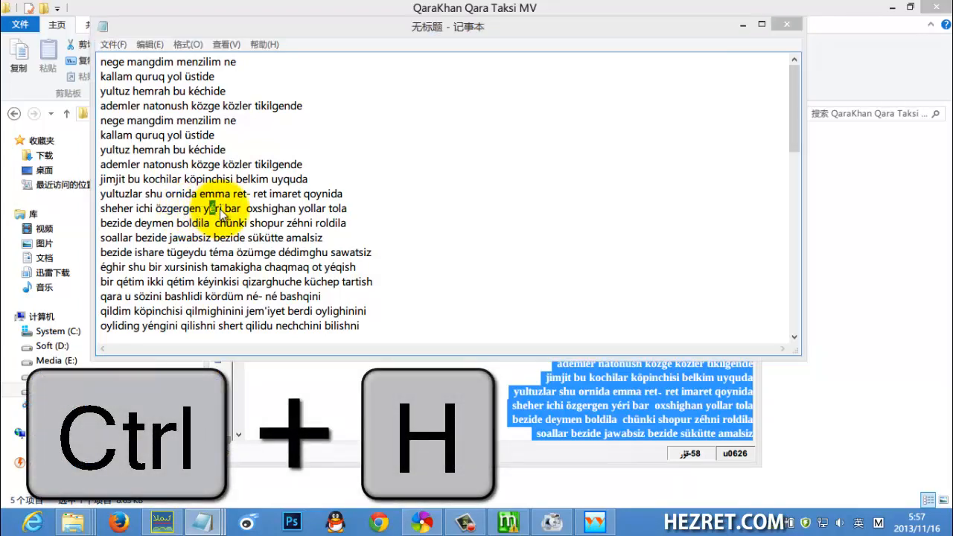
{"action": "left_click_drag", "start_coordinate": [283, 124], "coordinate": [460, 118]}
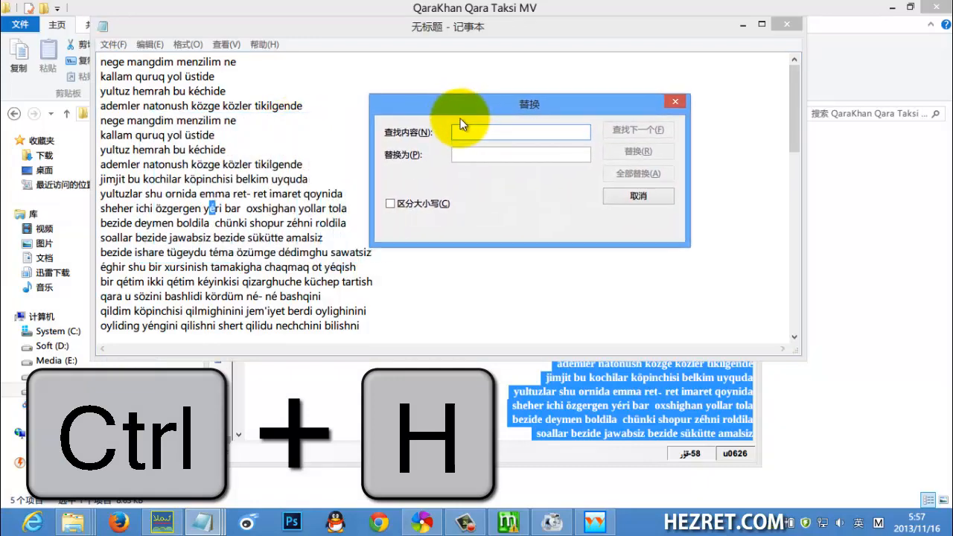
{"action": "right_click", "coordinate": [467, 134]}
{"action": "left_click", "coordinate": [494, 192]}
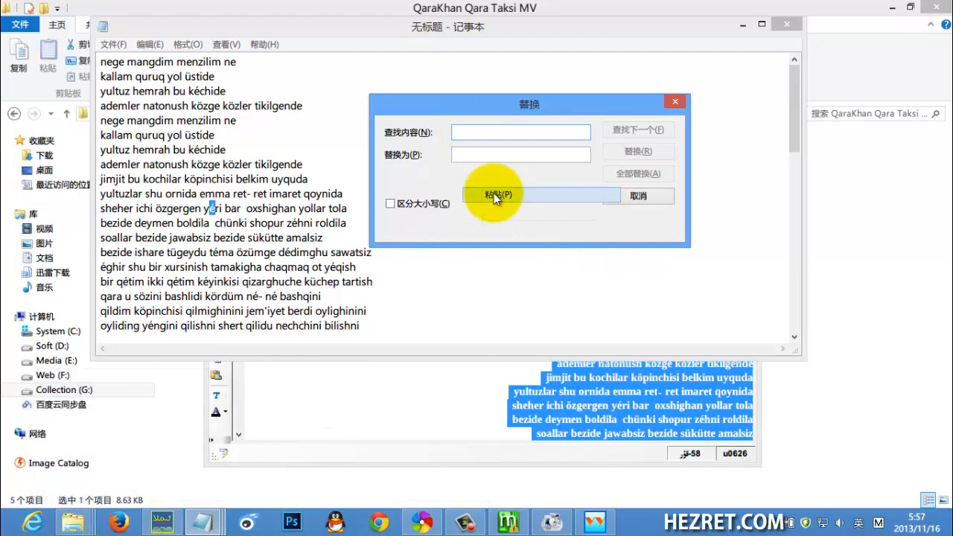
Set the replacement character to ë and replace every é in the lyrics, leaving the replacement text selected
{"action": "left_click", "coordinate": [467, 155]}
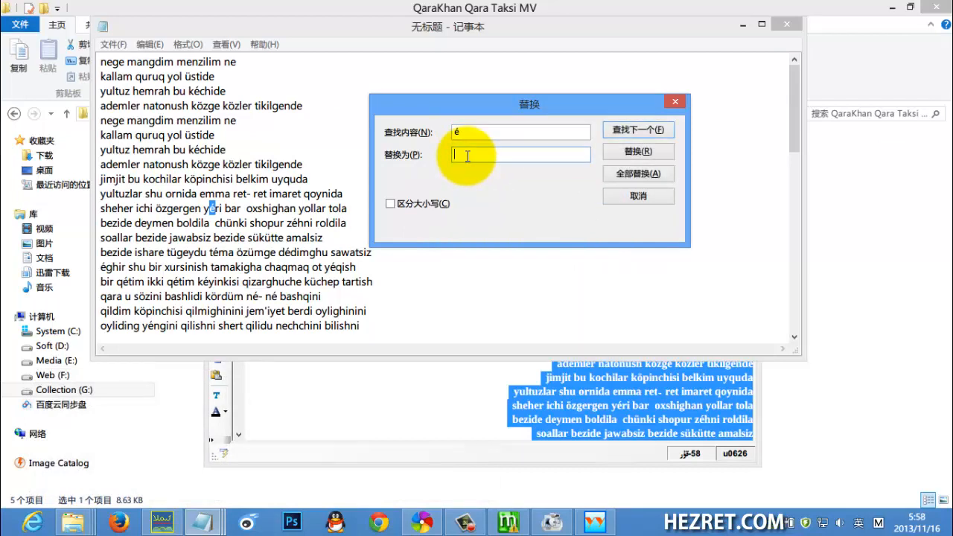
{"action": "key", "text": "alt+KP_0"}
{"action": "key", "text": "alt+KP_2"}
{"action": "key", "text": "alt+KP_3"}
{"action": "key", "text": "alt+KP_5"}
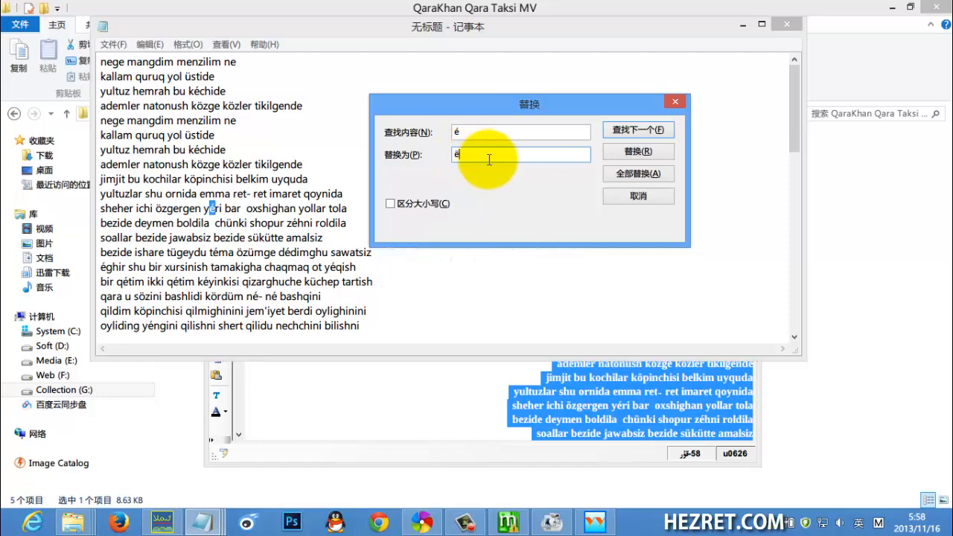
{"action": "left_click", "coordinate": [619, 172]}
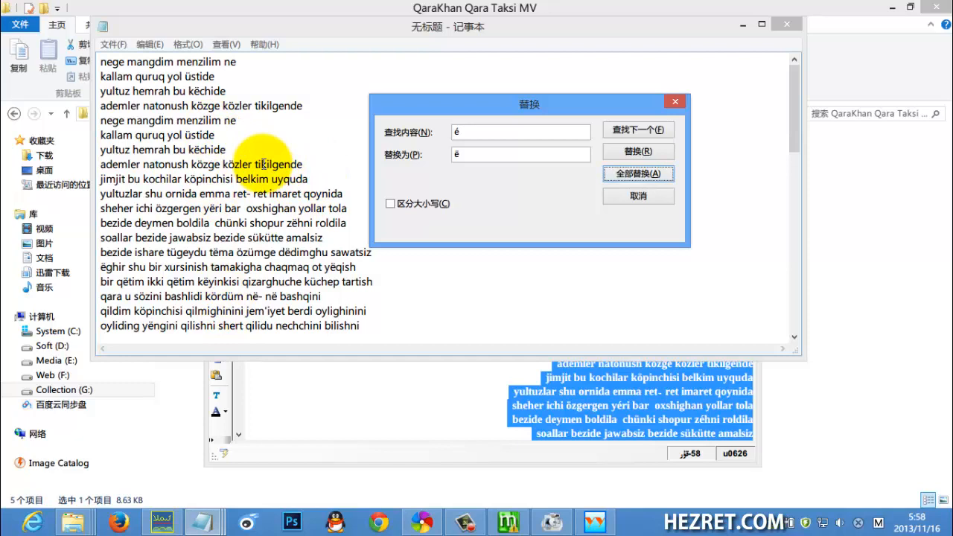
{"action": "double_click", "coordinate": [476, 154]}
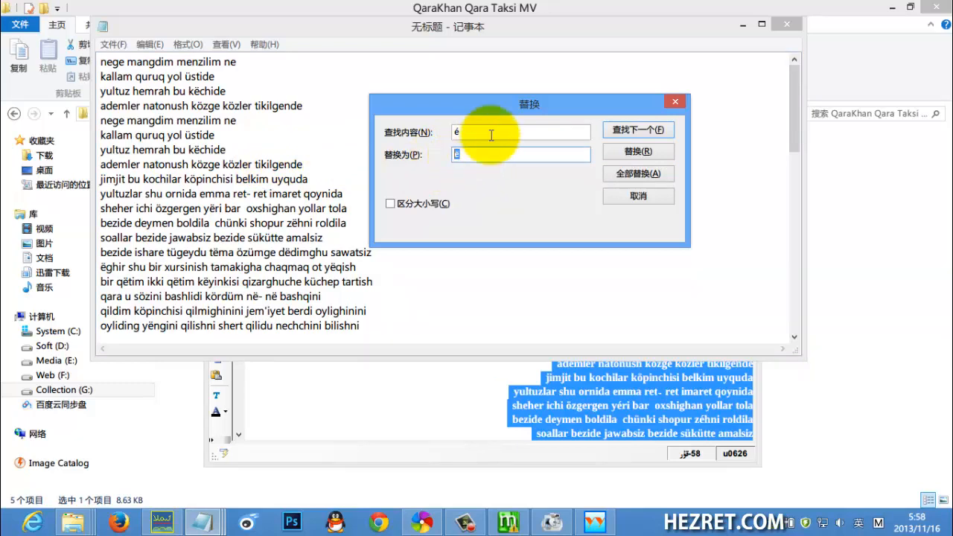
Save the corrected Latin lyrics as a new text file named qarataksi-uly.txt with Unicode encoding in the QaraKhan Qara Taksi MV folder
{"action": "left_click", "coordinate": [672, 103]}
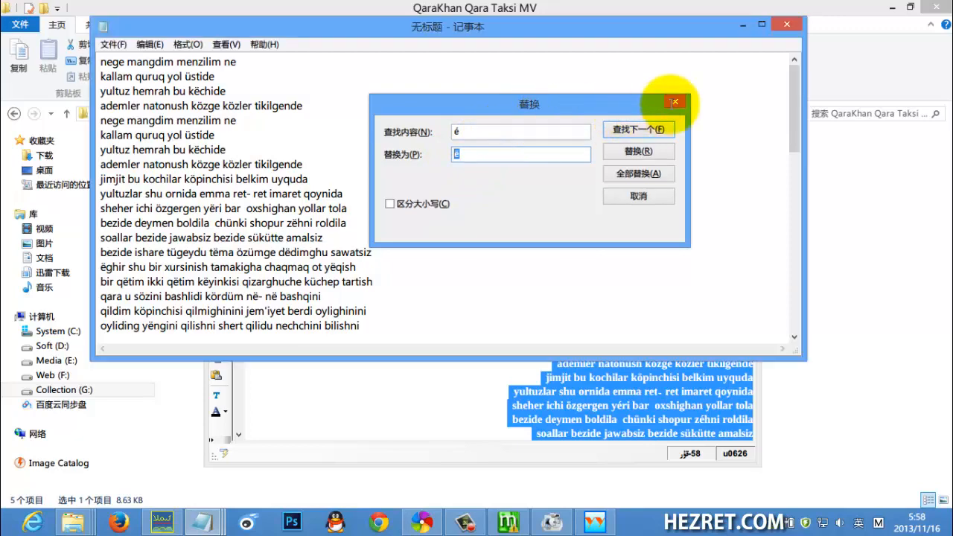
{"action": "left_click", "coordinate": [109, 46]}
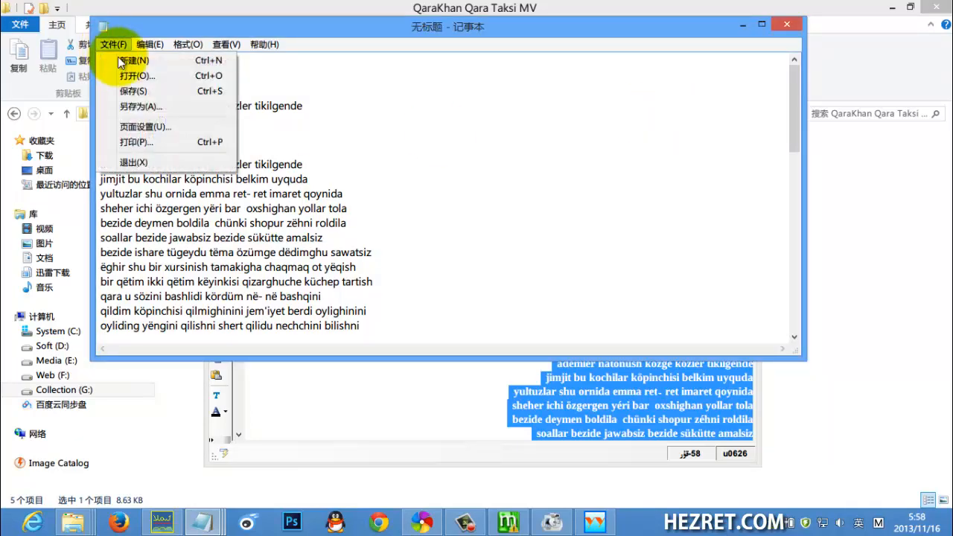
{"action": "left_click", "coordinate": [140, 111]}
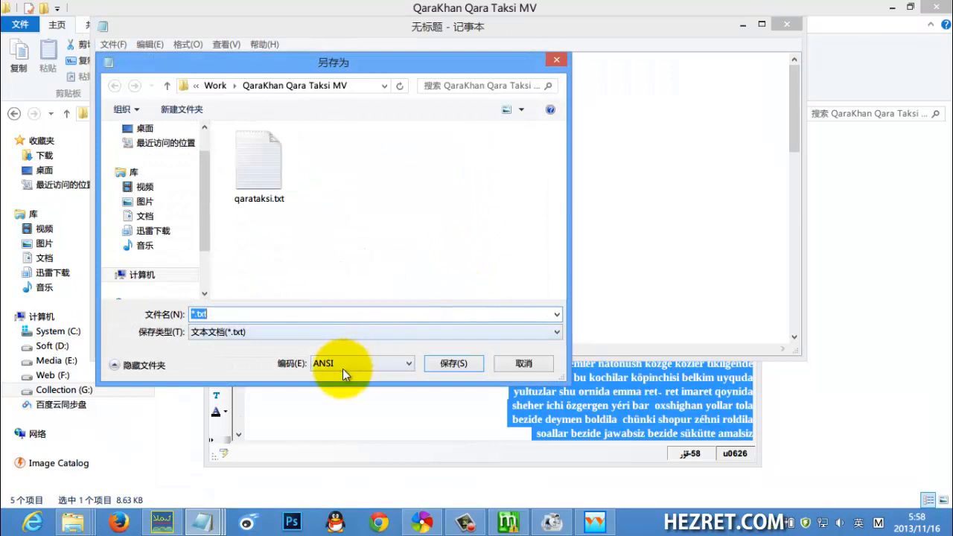
{"action": "left_click", "coordinate": [343, 368]}
{"action": "left_click", "coordinate": [339, 382]}
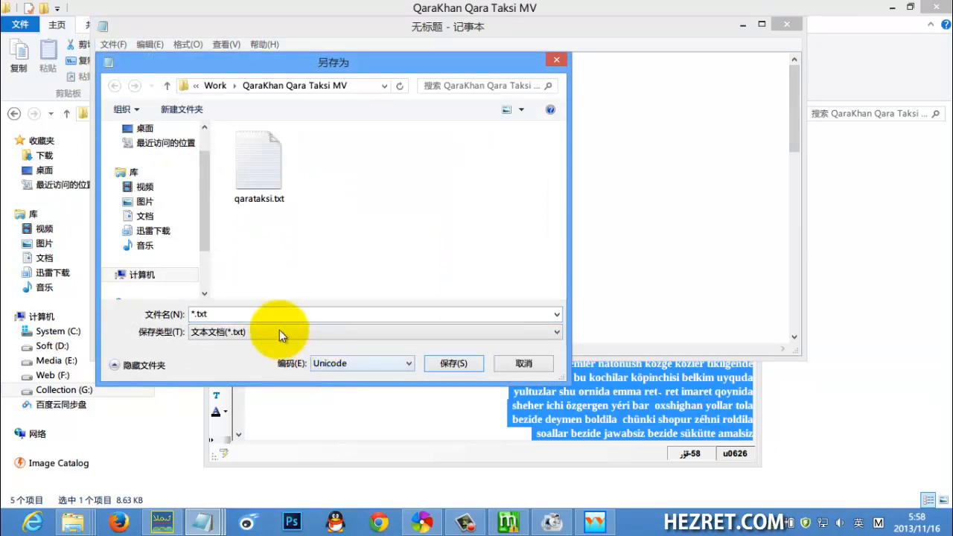
{"action": "left_click", "coordinate": [250, 186]}
{"action": "double_click", "coordinate": [216, 313]}
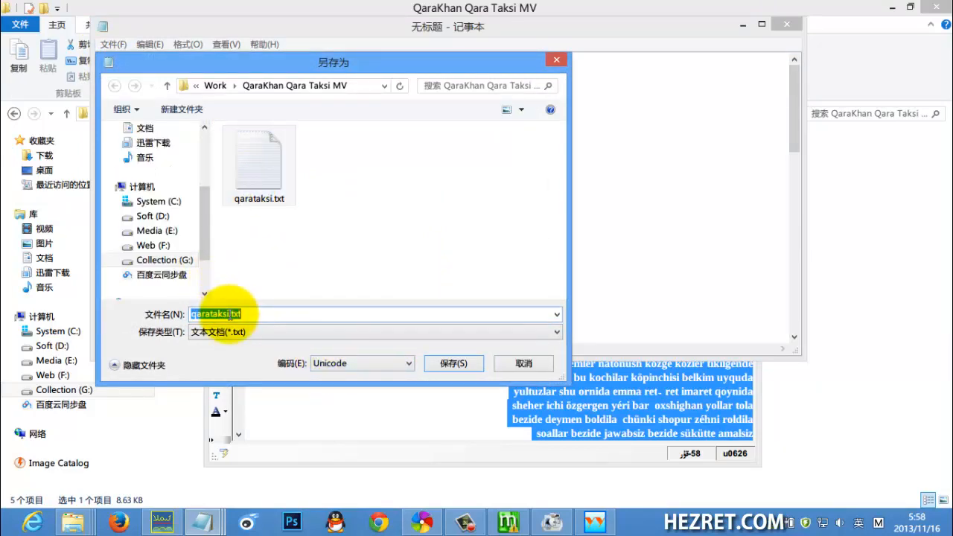
{"action": "left_click", "coordinate": [225, 313]}
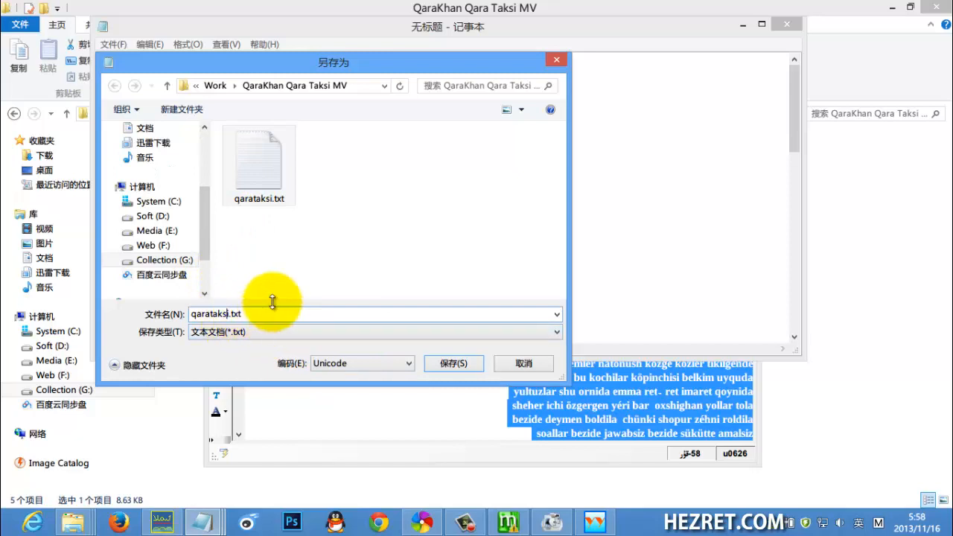
{"action": "type", "text": "-u"}
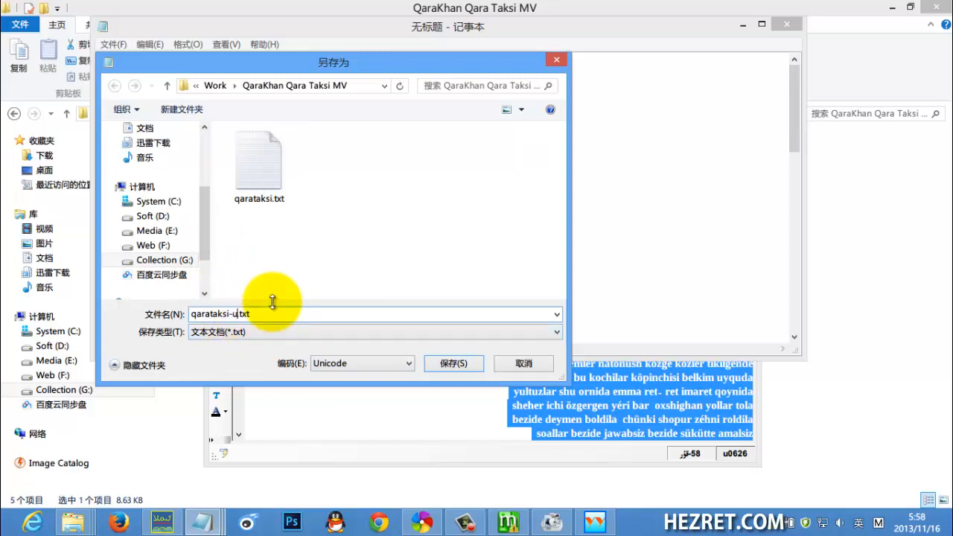
{"action": "key", "text": "Return"}
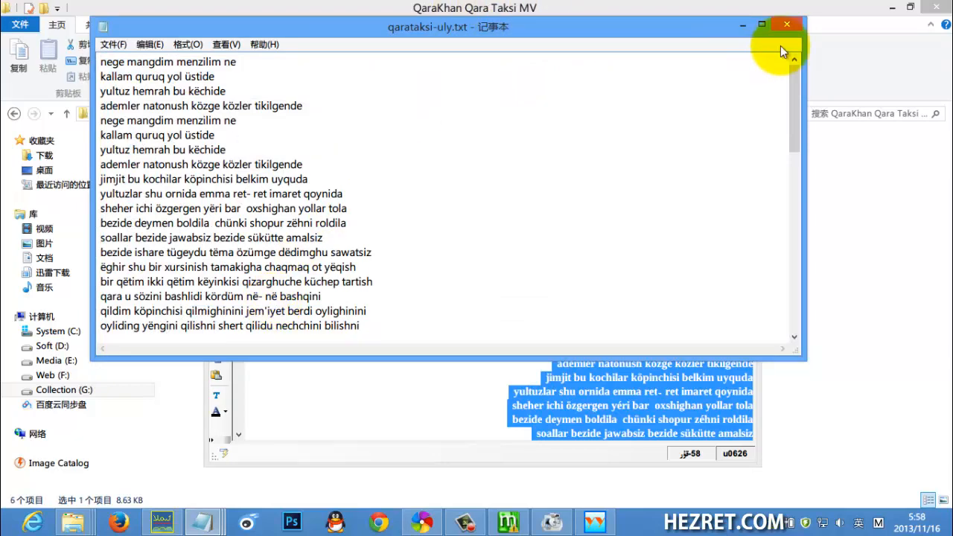
Close the saved lyrics file, minimise Udmish Korréktor and switch to the Time Machine subtitle editor
{"action": "left_click", "coordinate": [784, 26]}
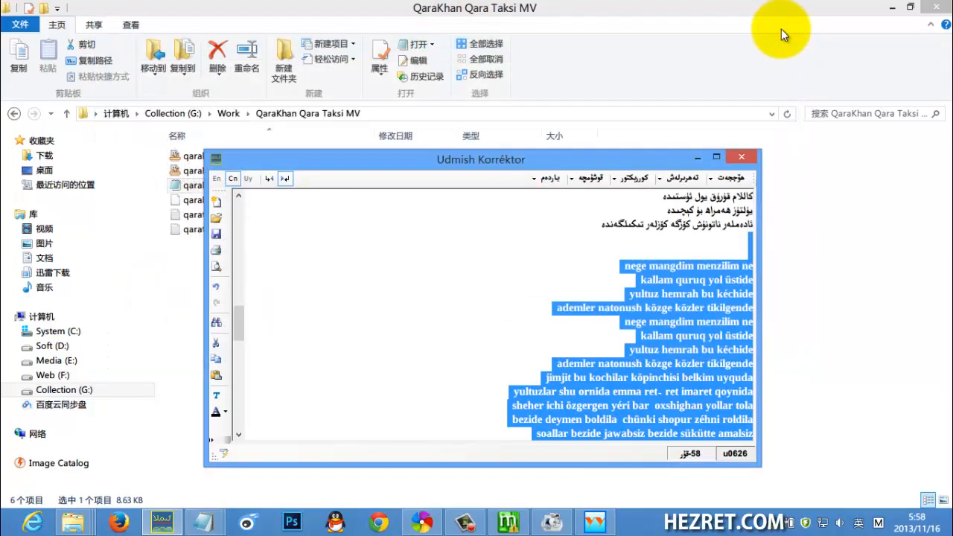
{"action": "left_click", "coordinate": [692, 158]}
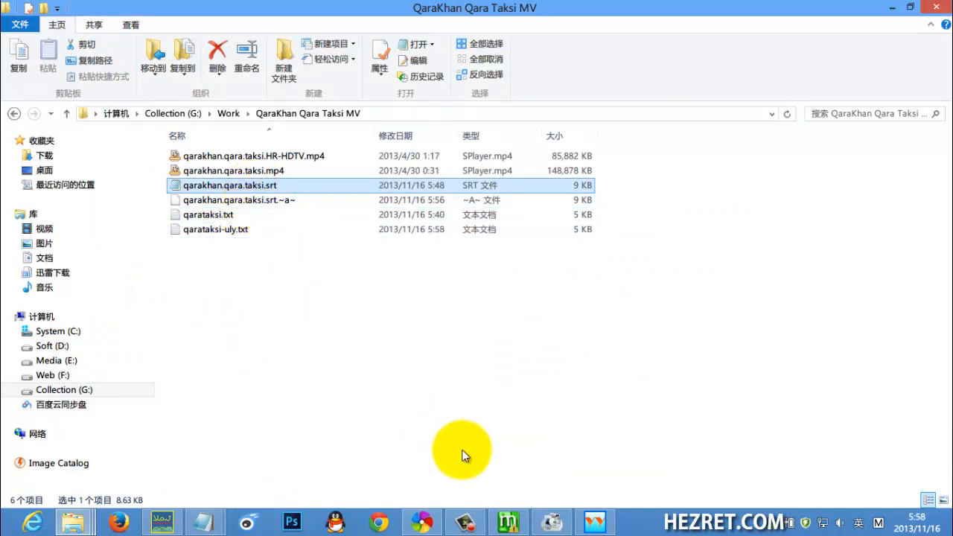
{"action": "left_click", "coordinate": [595, 522]}
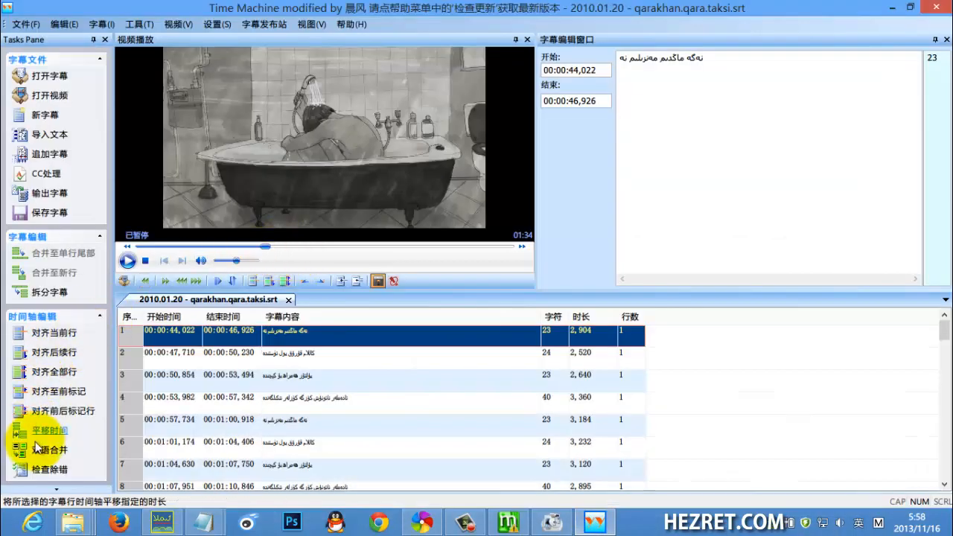
{"action": "left_click", "coordinate": [38, 449]}
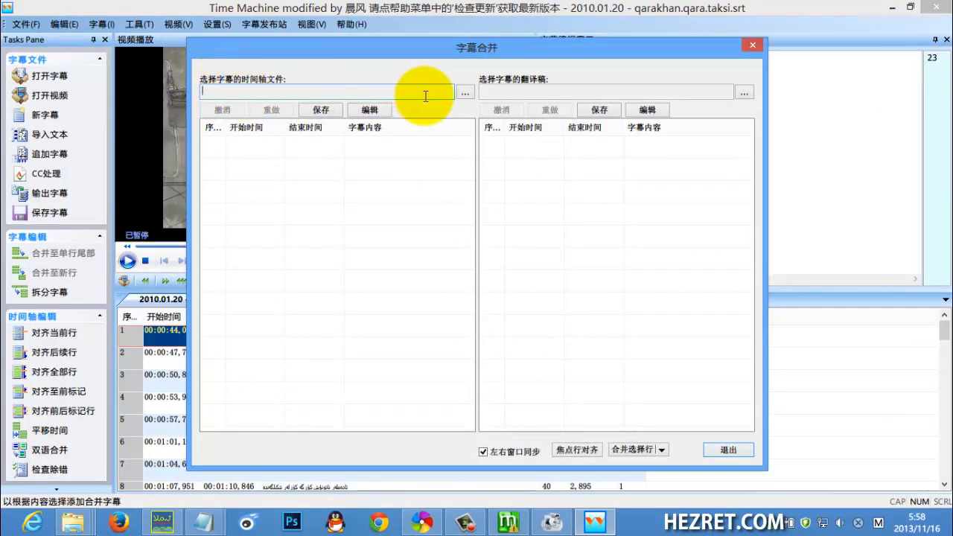
{"action": "left_click", "coordinate": [463, 93]}
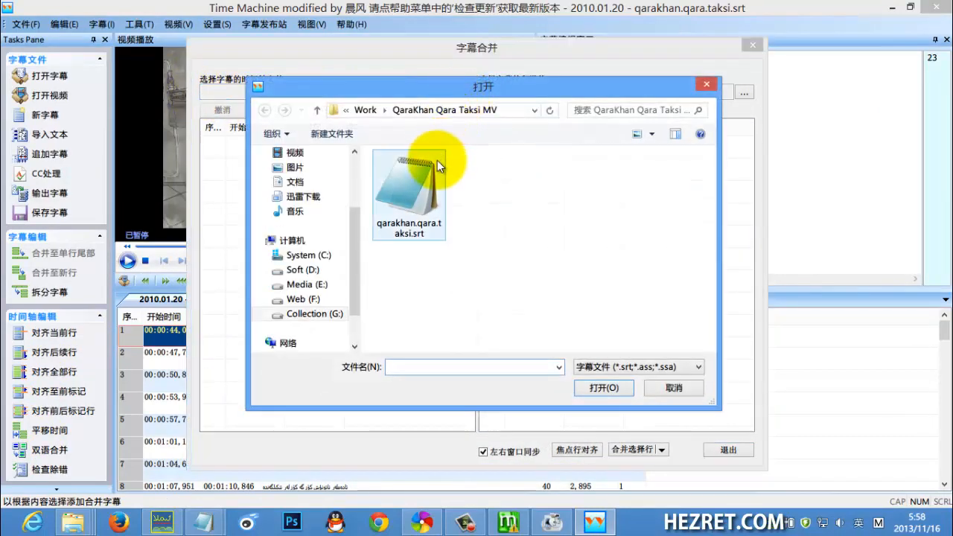
{"action": "double_click", "coordinate": [422, 181]}
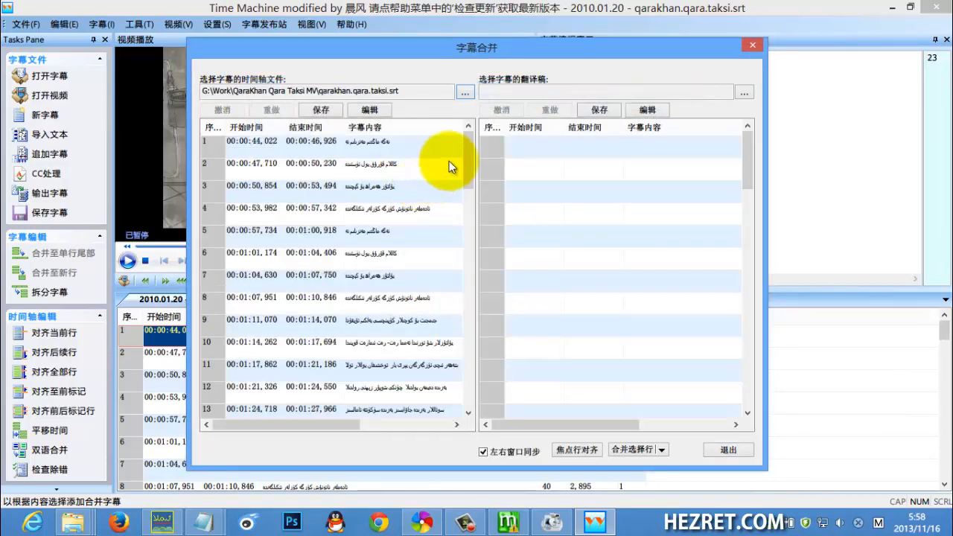
{"action": "mouse_move", "coordinate": [468, 165]}
{"action": "left_mouse_down"}
{"action": "mouse_move", "coordinate": [468, 378]}
{"action": "mouse_move", "coordinate": [473, 165]}
{"action": "left_mouse_up"}
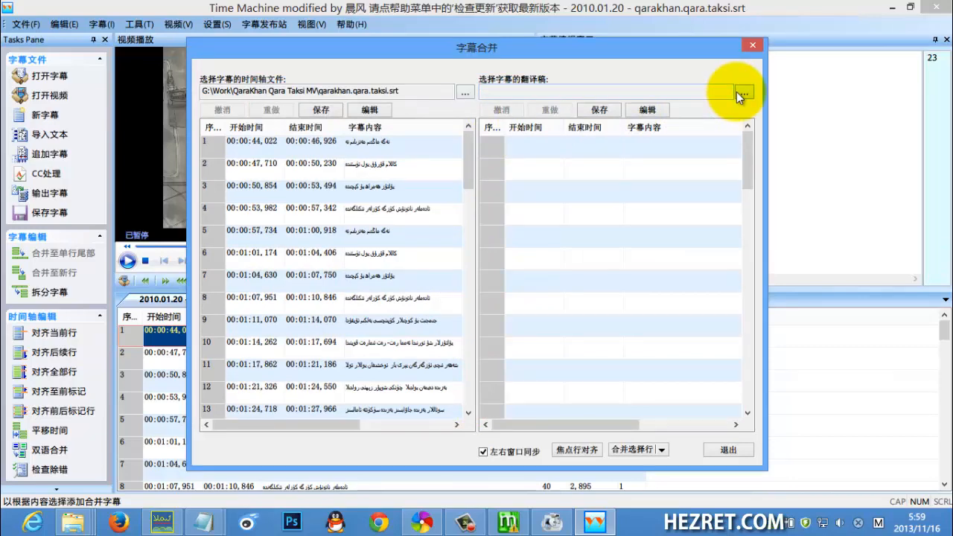
{"action": "left_click", "coordinate": [737, 91]}
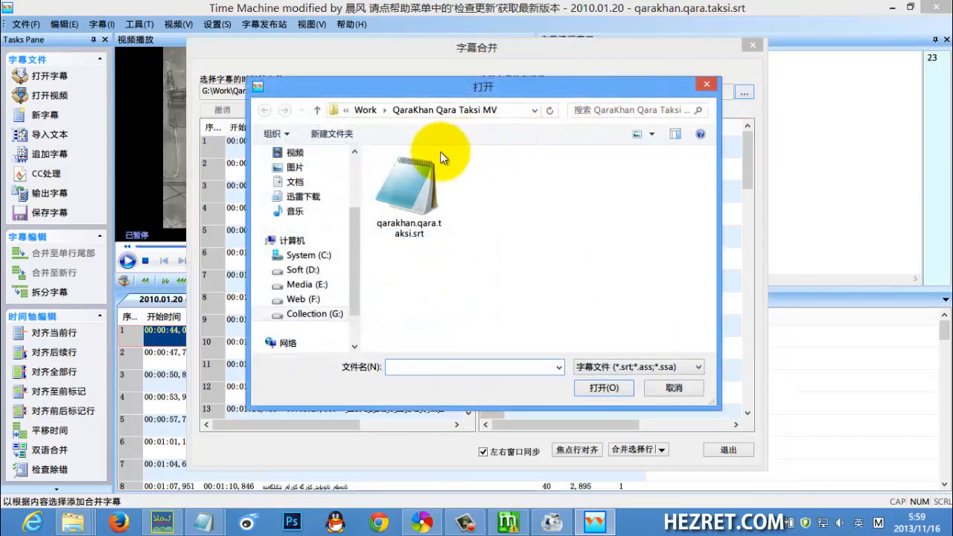
{"action": "left_click", "coordinate": [437, 217]}
{"action": "left_click", "coordinate": [629, 387]}
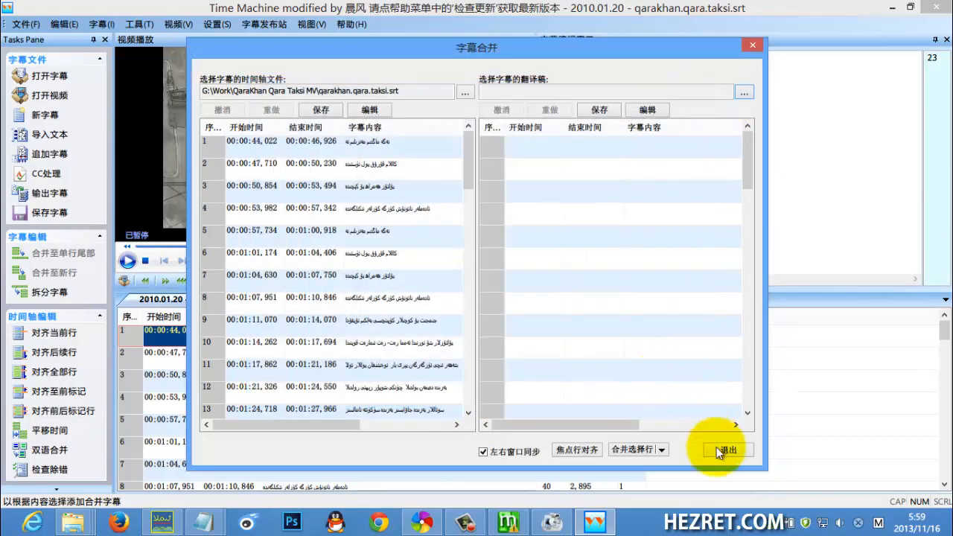
{"action": "left_click", "coordinate": [725, 450]}
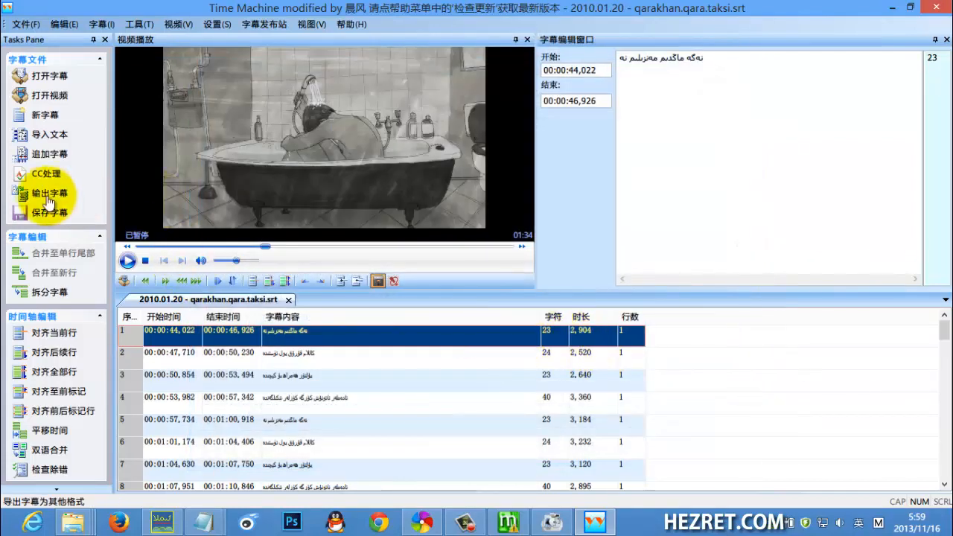
Import qarataksi-uly.txt as subtitles, treating every text line as one timeline row (每行识别为一行时间轴)
{"action": "left_click", "coordinate": [52, 138]}
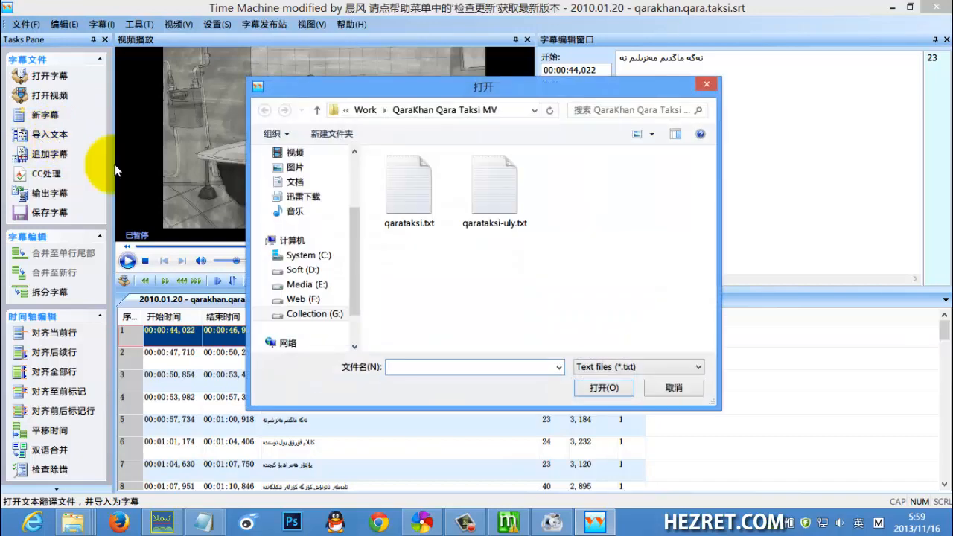
{"action": "double_click", "coordinate": [493, 202]}
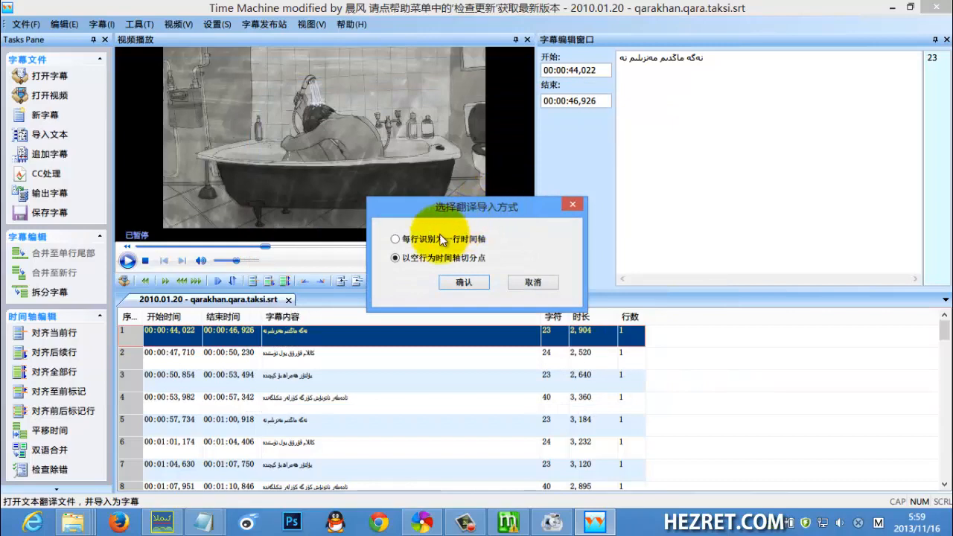
{"action": "left_click", "coordinate": [440, 237]}
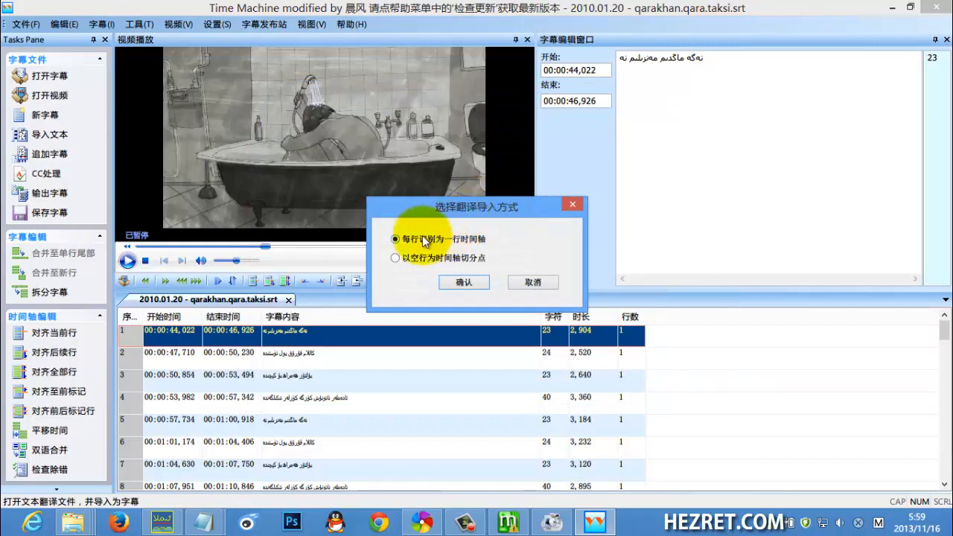
{"action": "left_click", "coordinate": [448, 284]}
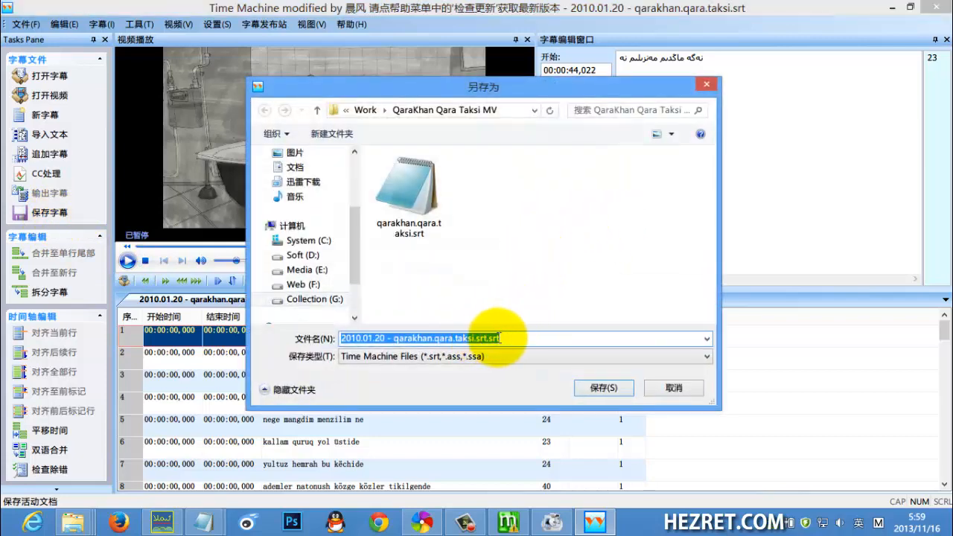
Save the imported Latin subtitles as qarataksi-uly.srt in the QaraKhan Qara Taksi MV folder
{"action": "type", "text": "qar"}
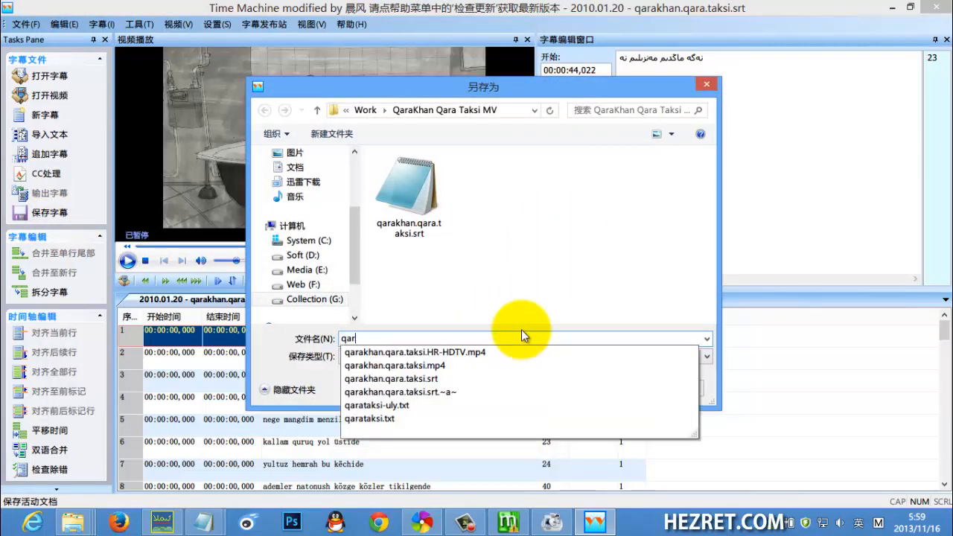
{"action": "type", "text": "ataksi"}
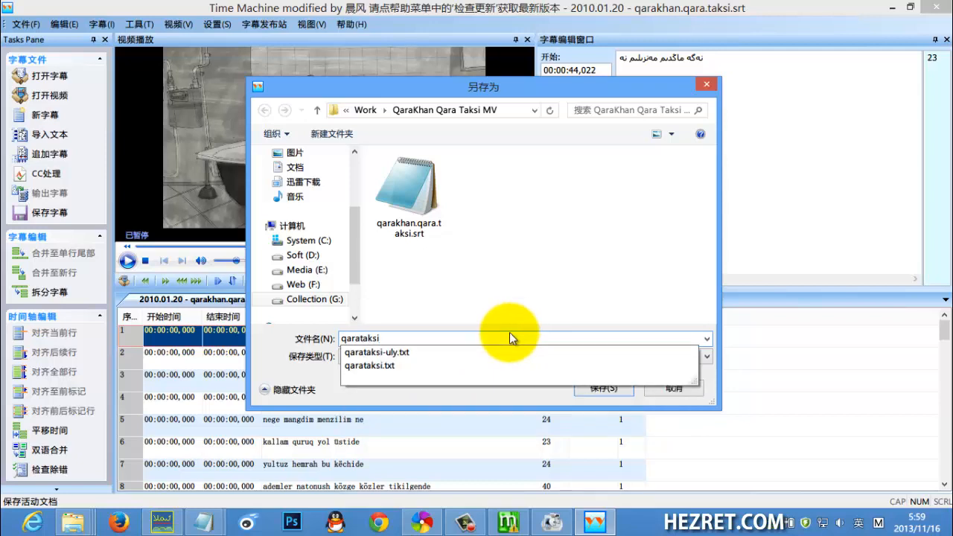
{"action": "type", "text": "-uly"}
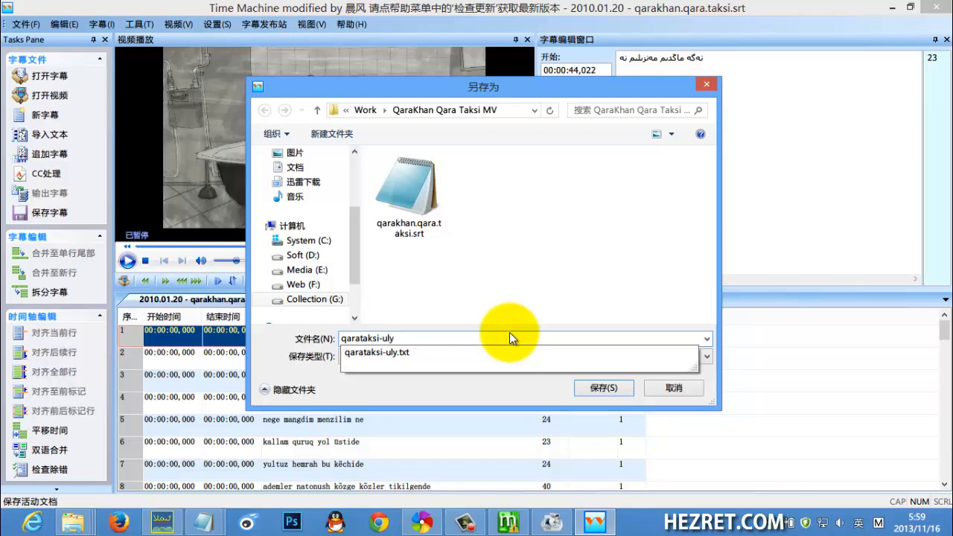
{"action": "type", "text": ".srt"}
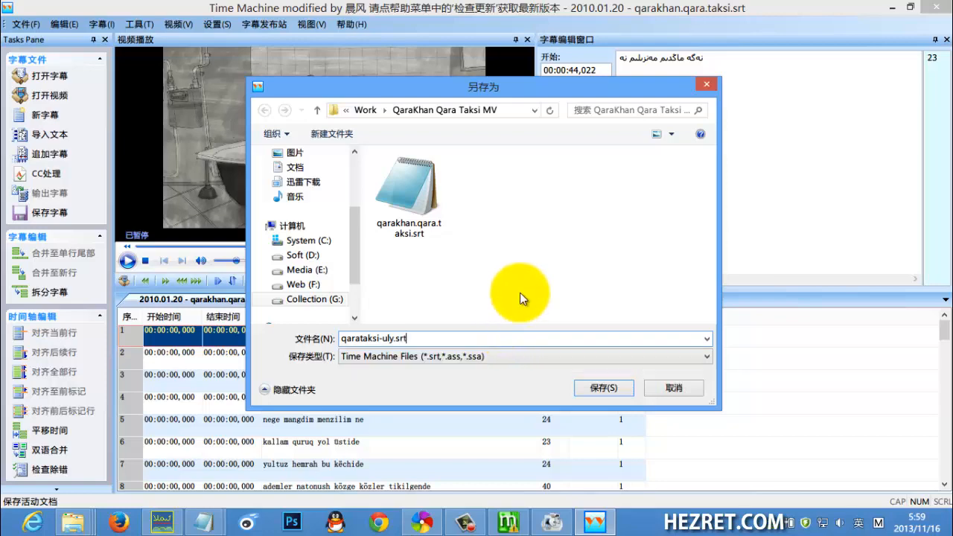
{"action": "left_click", "coordinate": [586, 382]}
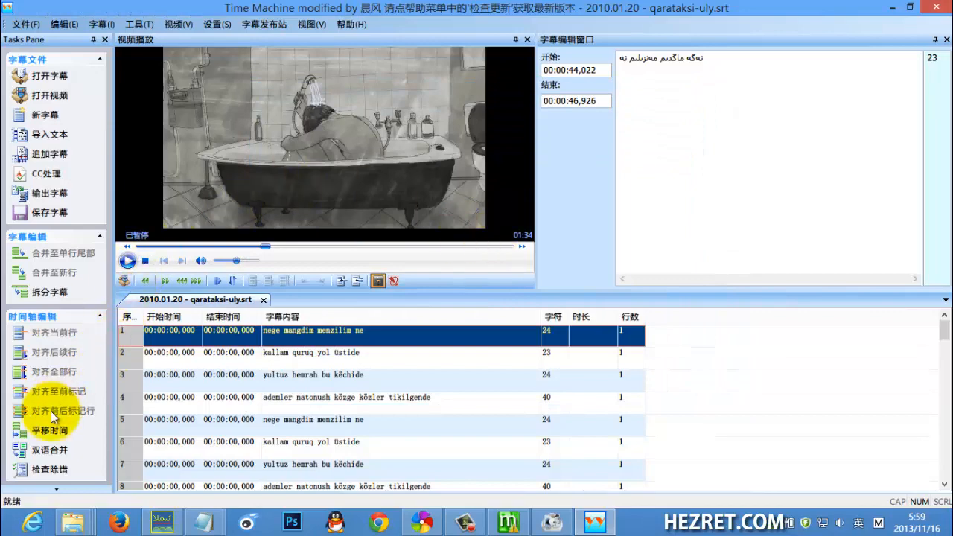
Set up a bilingual merge (双语合并) with qarakhan.qara.taksi.srt as the timeline file and qarataksi-uly.srt as the translation
{"action": "left_click", "coordinate": [49, 446]}
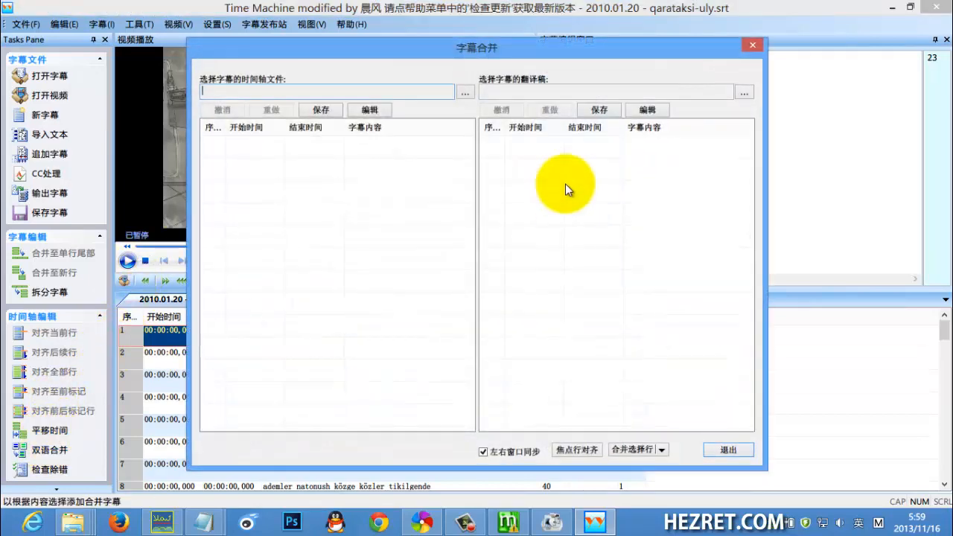
{"action": "left_click", "coordinate": [468, 91]}
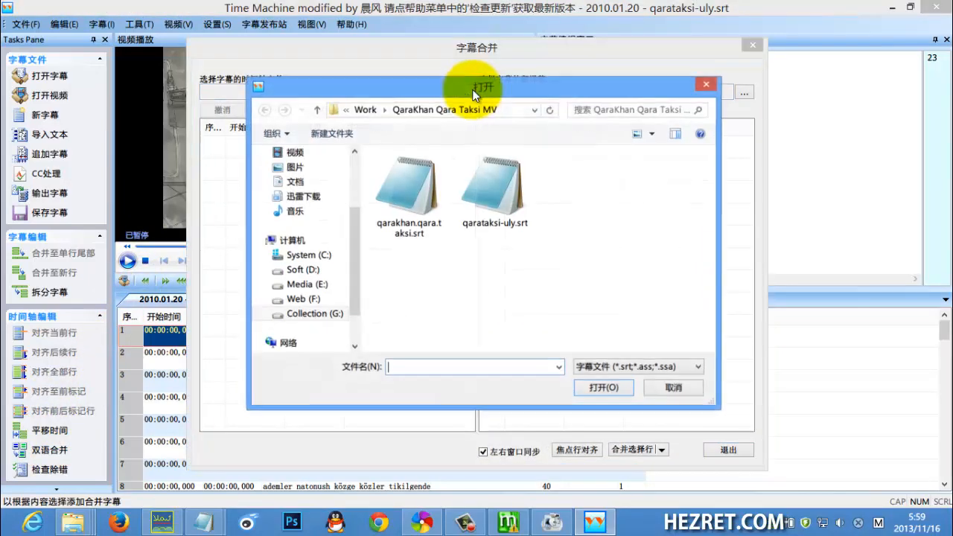
{"action": "double_click", "coordinate": [415, 195]}
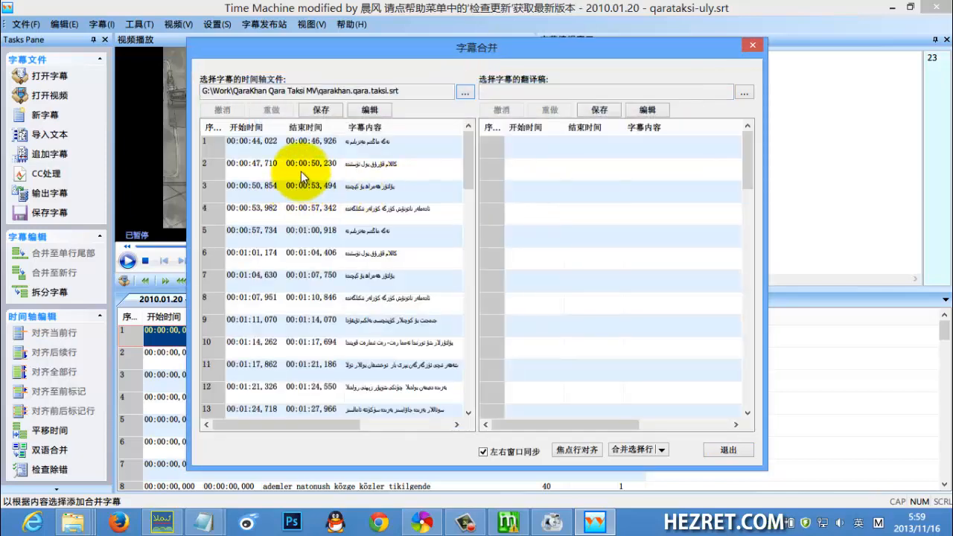
{"action": "left_click", "coordinate": [742, 93]}
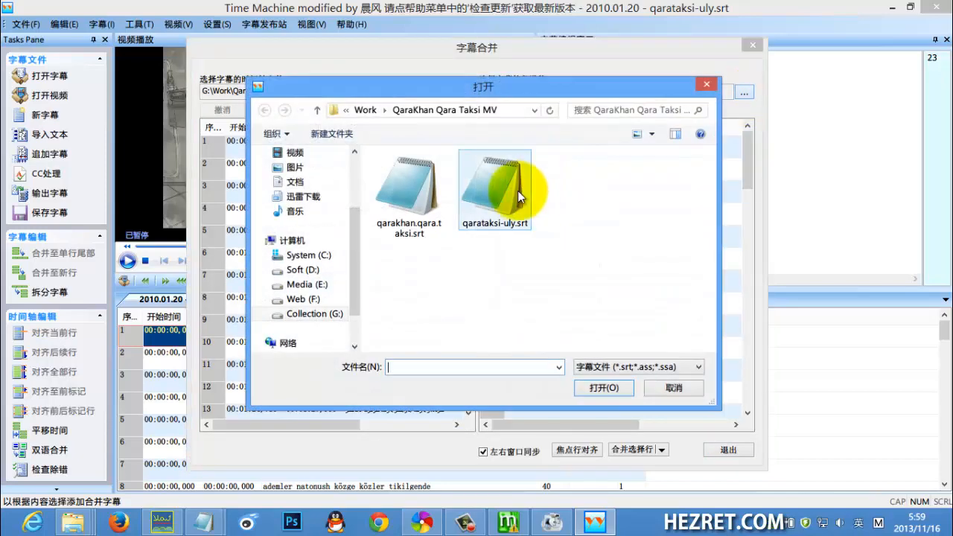
{"action": "double_click", "coordinate": [518, 191]}
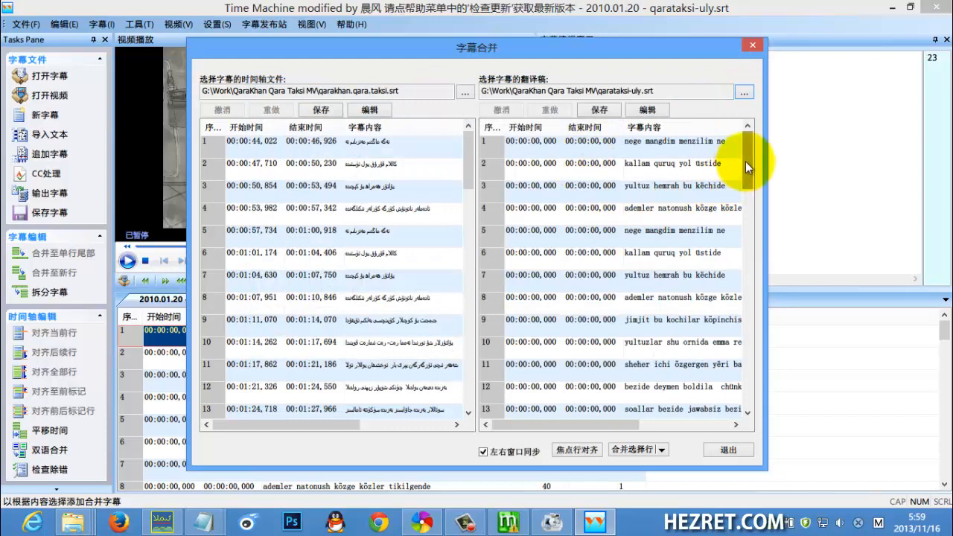
Merge all Latin translation lines into the timed Uyghur subtitles and review the combined rows from last to first
{"action": "left_click_drag", "start_coordinate": [745, 162], "coordinate": [747, 410]}
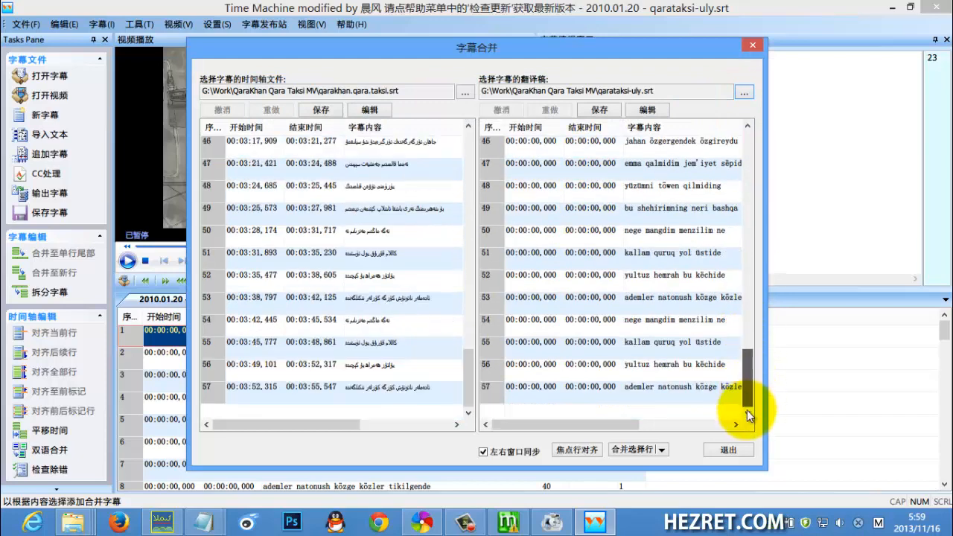
{"action": "left_click", "coordinate": [661, 449]}
{"action": "left_click", "coordinate": [659, 484]}
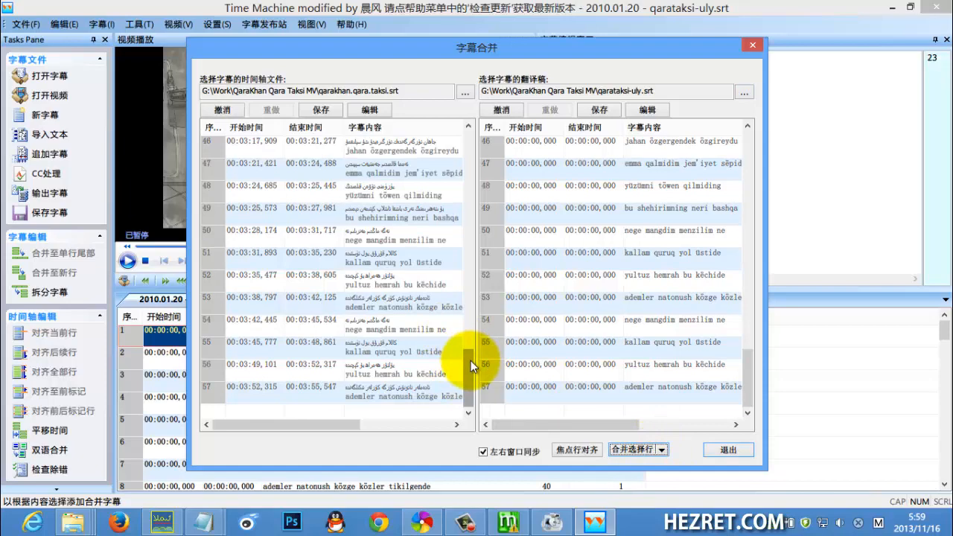
{"action": "left_click_drag", "start_coordinate": [470, 360], "coordinate": [481, 132]}
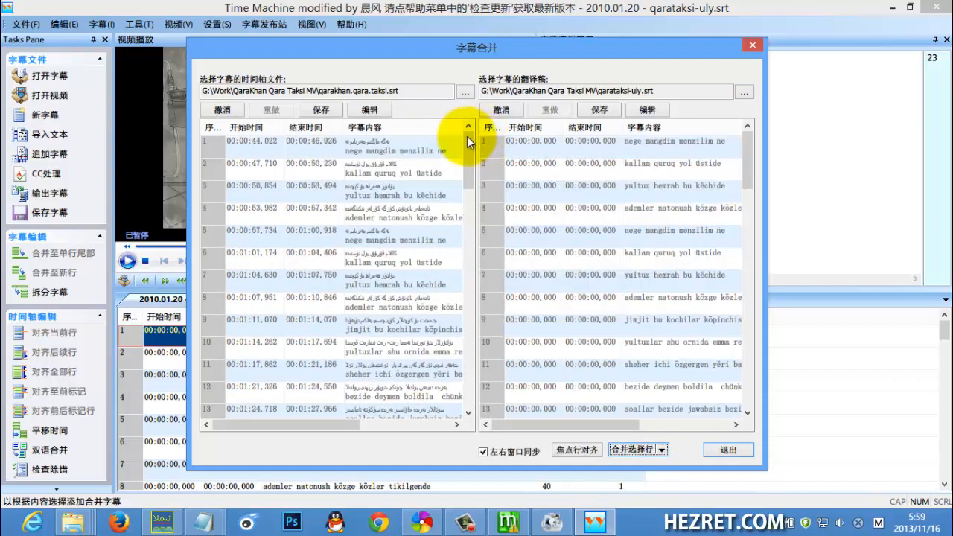
Save the merged timeline subtitles and open qarakhan.qara.taksi.srt from the QaraKhan Qara Taksi MV folder to check its Uyghur and Latin lines
{"action": "left_click", "coordinate": [323, 110]}
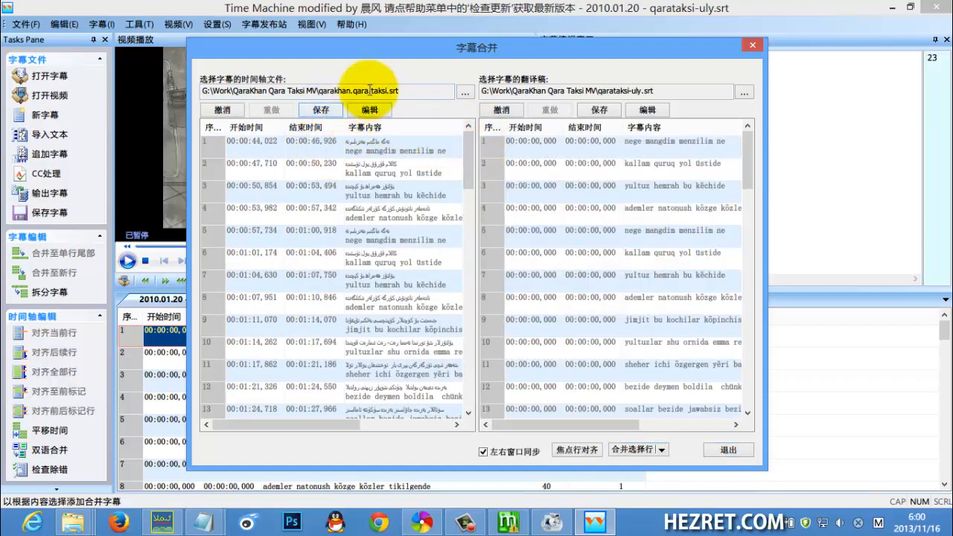
{"action": "mouse_move", "coordinate": [72, 521]}
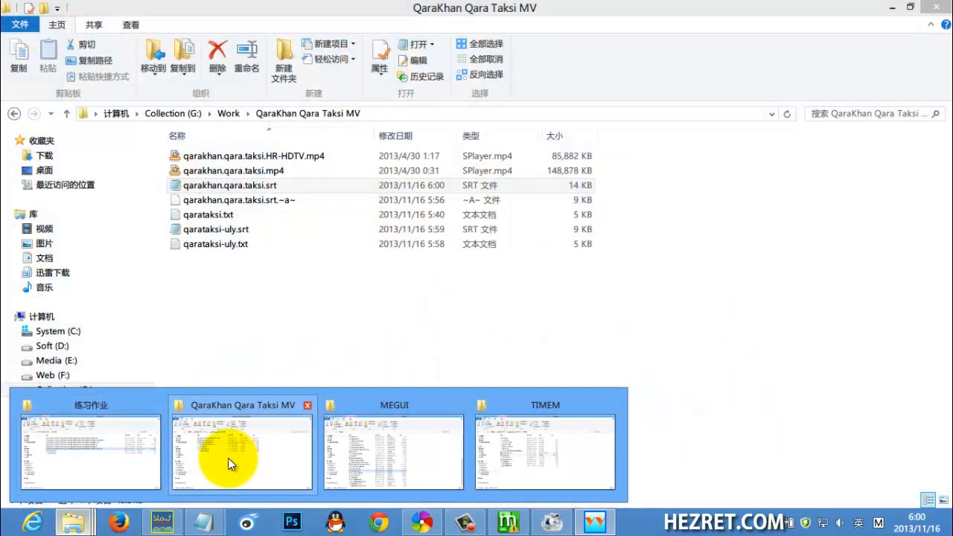
{"action": "left_click", "coordinate": [228, 458]}
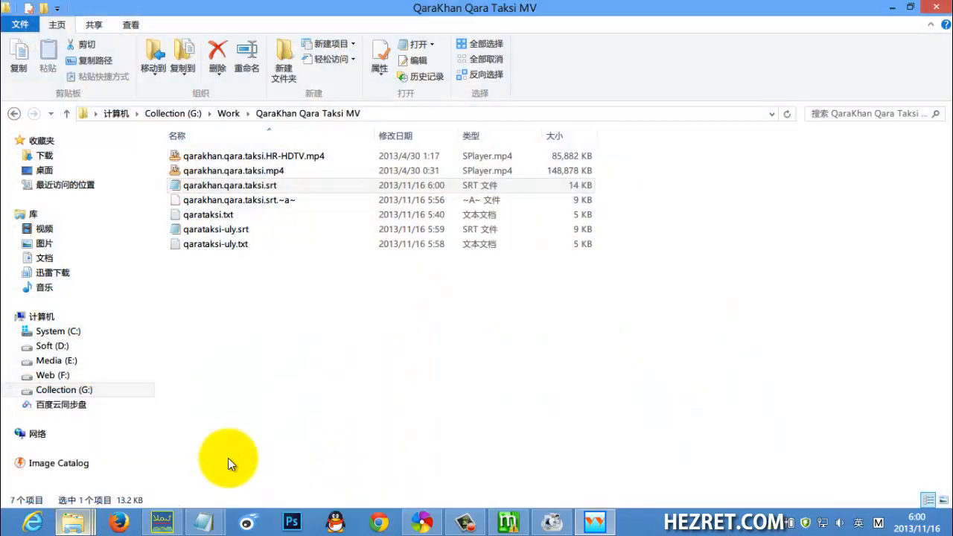
{"action": "double_click", "coordinate": [269, 189]}
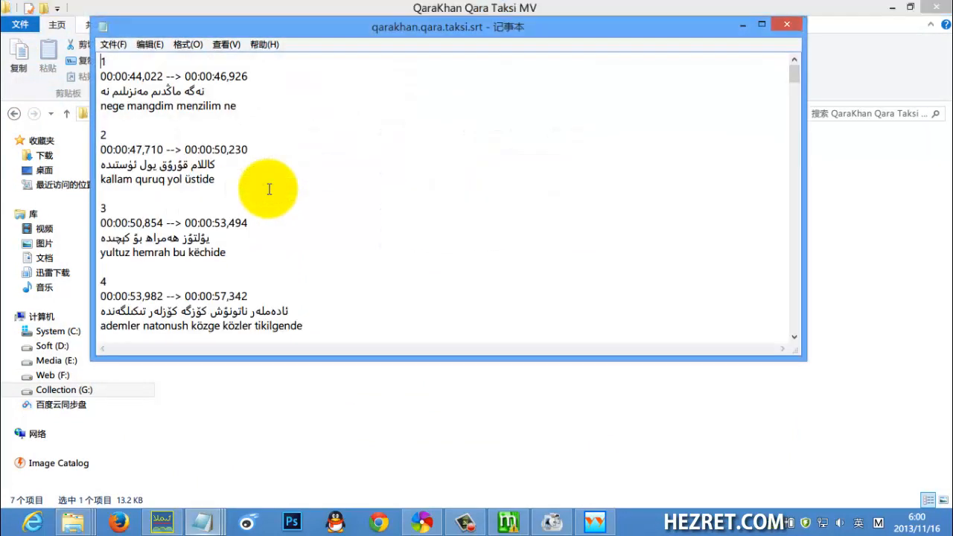
{"action": "left_click_drag", "start_coordinate": [249, 93], "coordinate": [75, 89]}
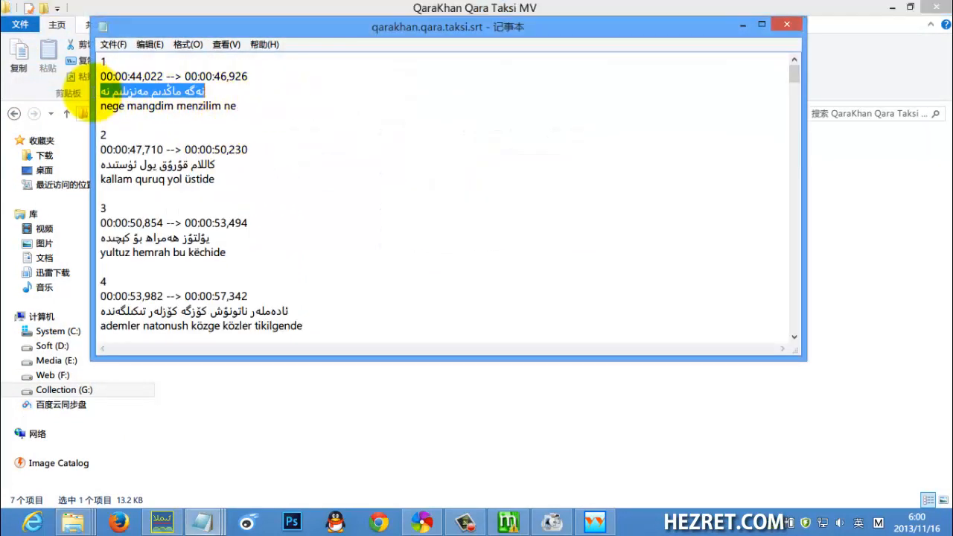
{"action": "left_click", "coordinate": [102, 165]}
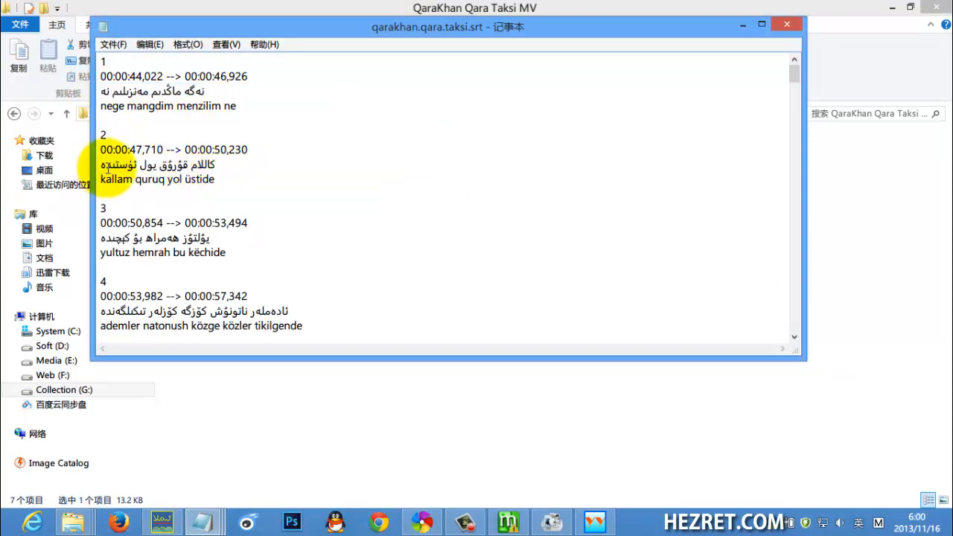
{"action": "left_click_drag", "start_coordinate": [106, 105], "coordinate": [243, 106]}
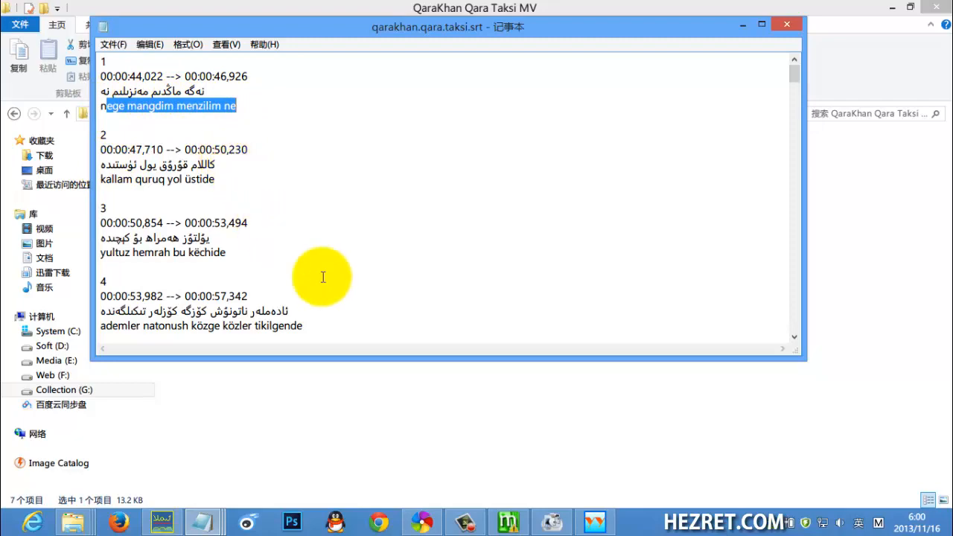
Switch to Time Machine, close the subtitle merge dialog (字幕合并), and minimise the program to return to the opened subtitle text
{"action": "left_click", "coordinate": [595, 522]}
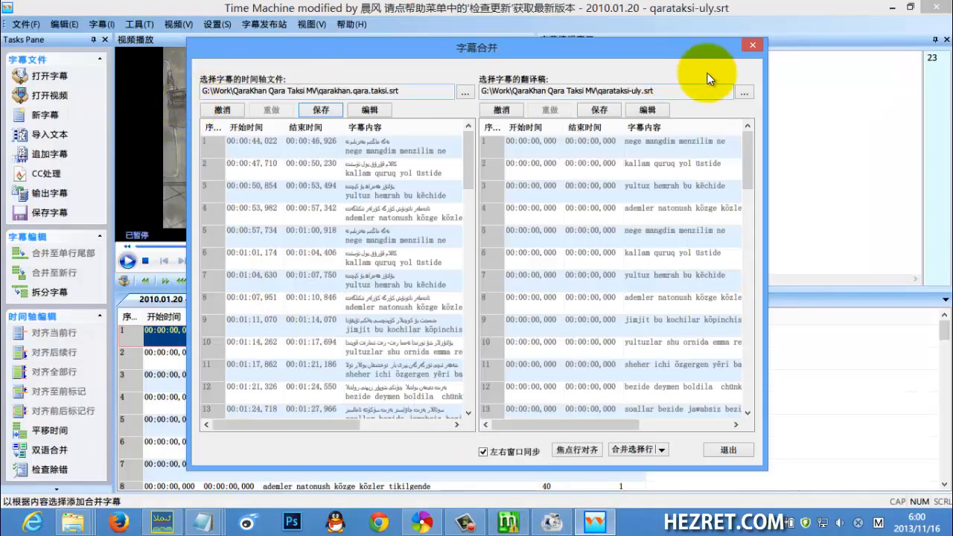
{"action": "left_click", "coordinate": [752, 45]}
{"action": "left_click", "coordinate": [102, 25]}
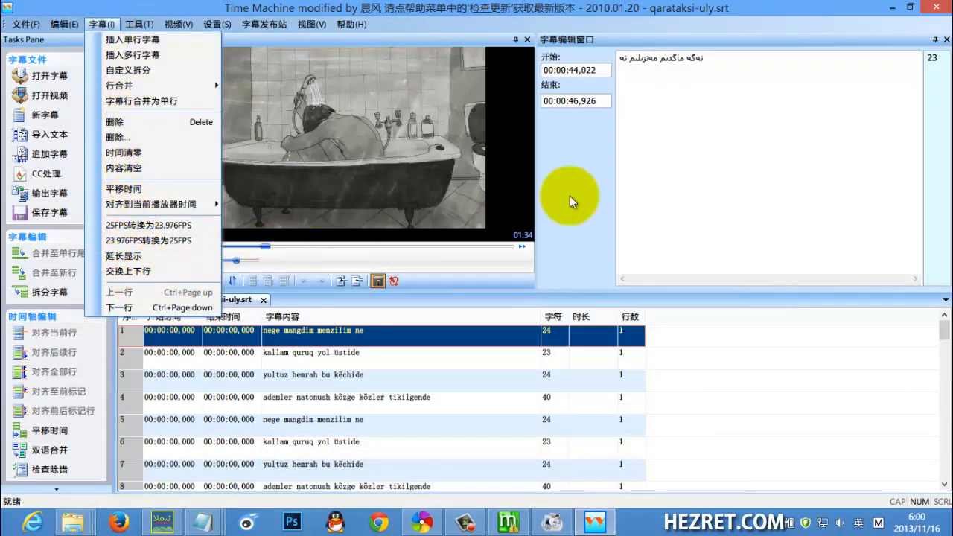
{"action": "left_click", "coordinate": [883, 9]}
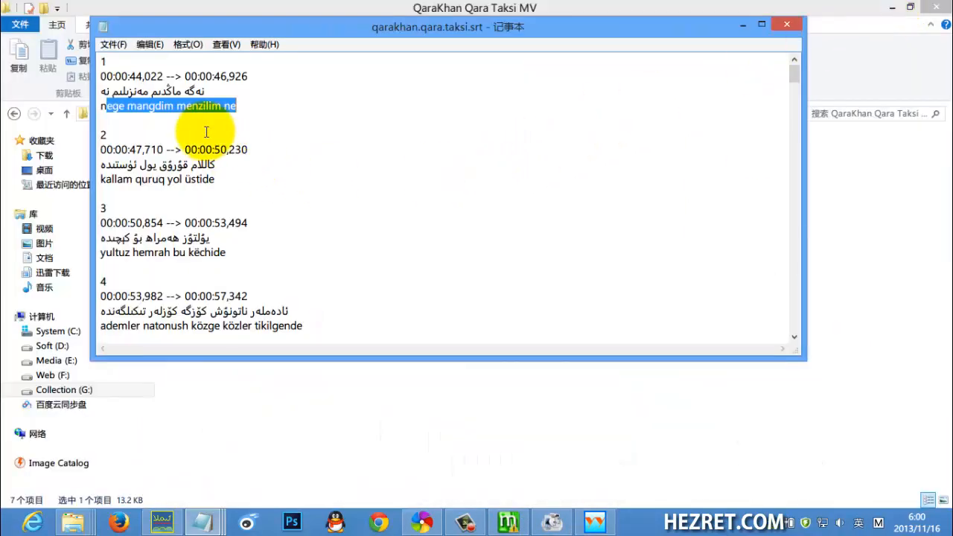
Review further bilingual entries of qarakhan.qara.taksi.srt in the text editor and close the file
{"action": "scroll", "coordinate": [213, 153], "scroll_direction": "down", "scroll_amount": 17}
{"action": "scroll", "coordinate": [240, 202], "scroll_direction": "down", "scroll_amount": 15}
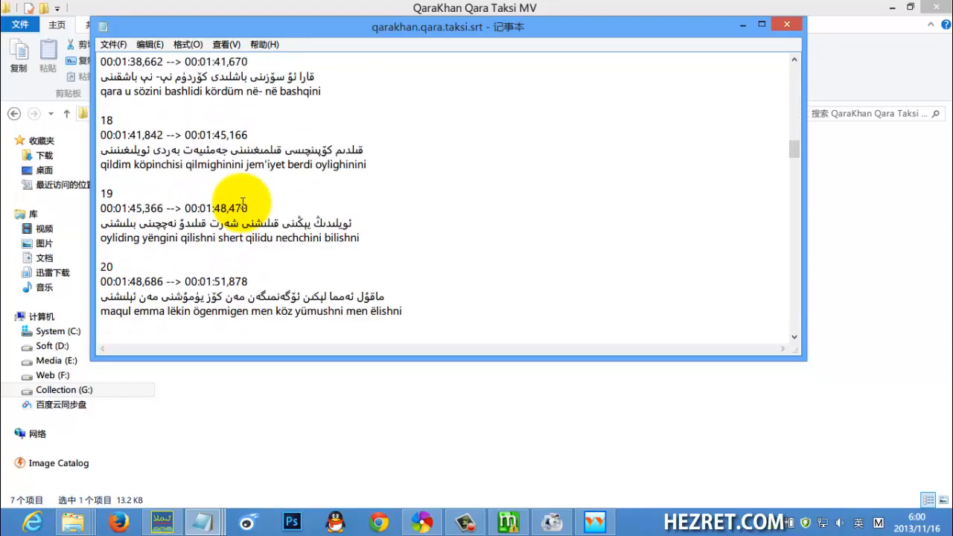
{"action": "left_click_drag", "start_coordinate": [790, 161], "coordinate": [793, 60]}
{"action": "left_click", "coordinate": [787, 26]}
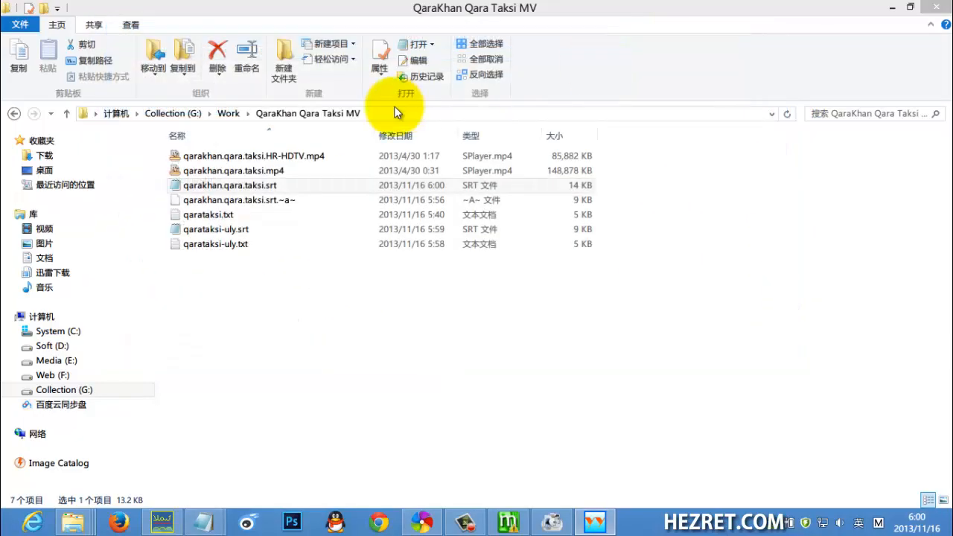
Open the merged qarakhan.qara.taksi.srt in Time Machine and select its first subtitle row
{"action": "left_click", "coordinate": [282, 189]}
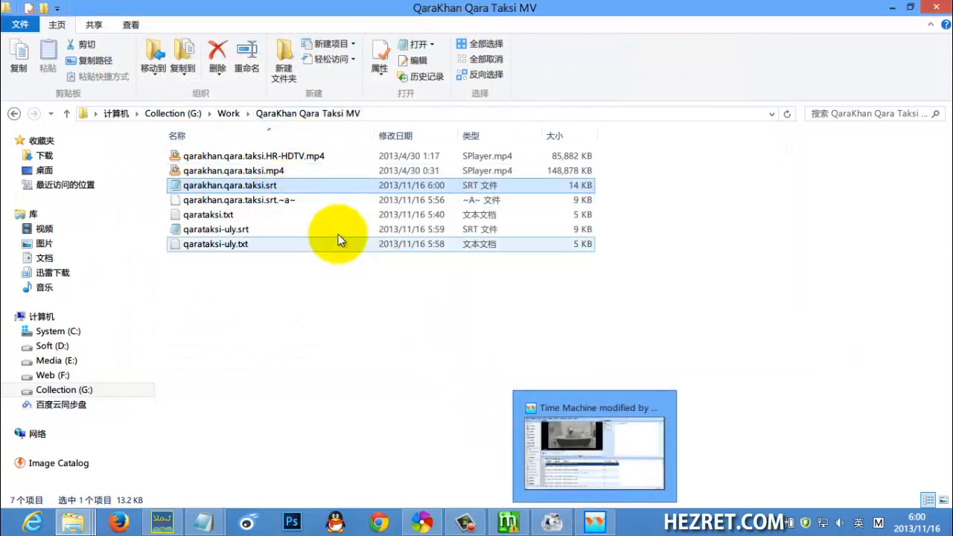
{"action": "left_click", "coordinate": [592, 521]}
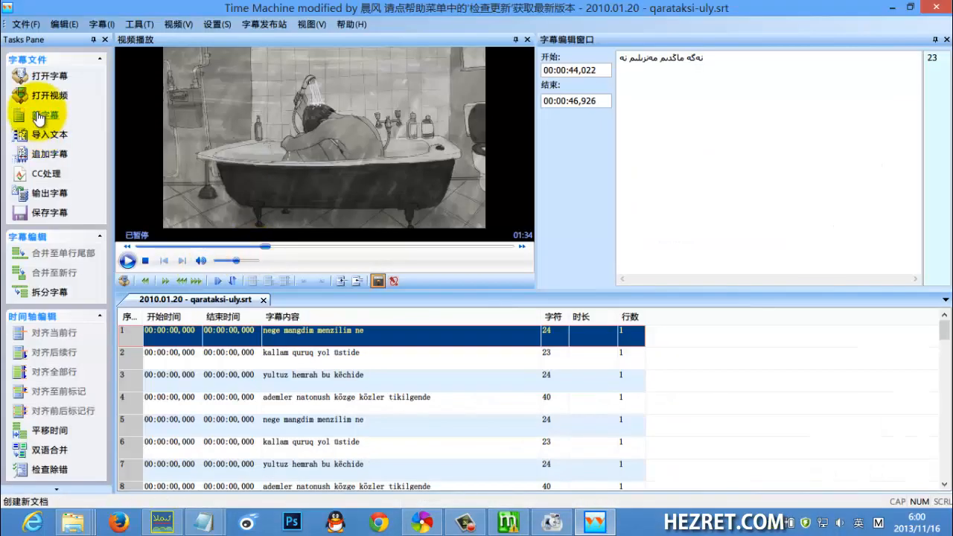
{"action": "left_click", "coordinate": [50, 75]}
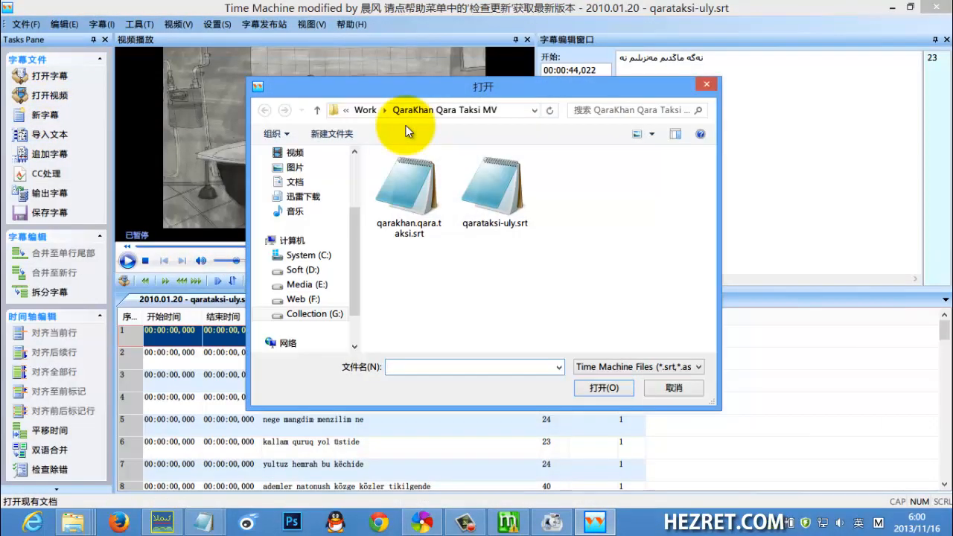
{"action": "double_click", "coordinate": [412, 187]}
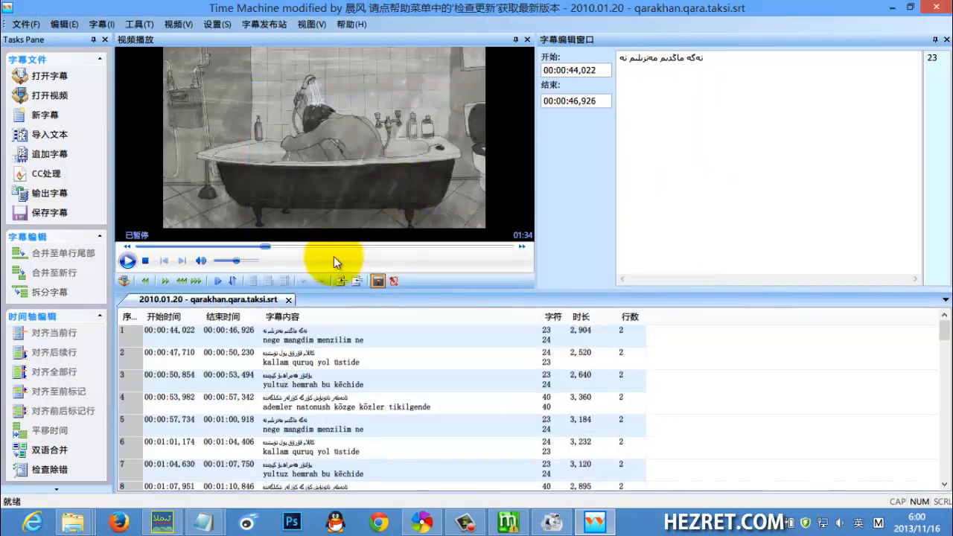
{"action": "left_click", "coordinate": [288, 335]}
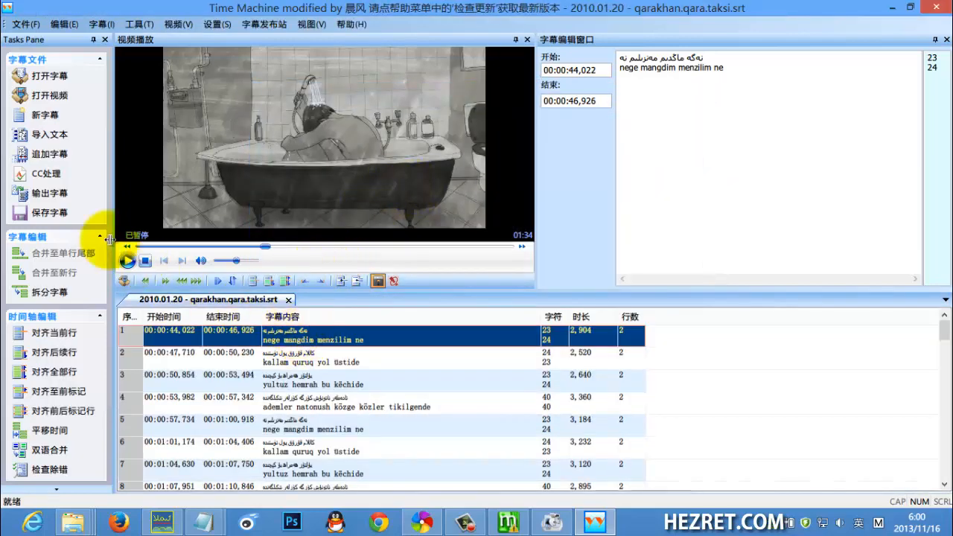
Choose ass_简体中文_英文 as the subtitle export format and open its ASS settings (设置ASS)
{"action": "left_click", "coordinate": [50, 196]}
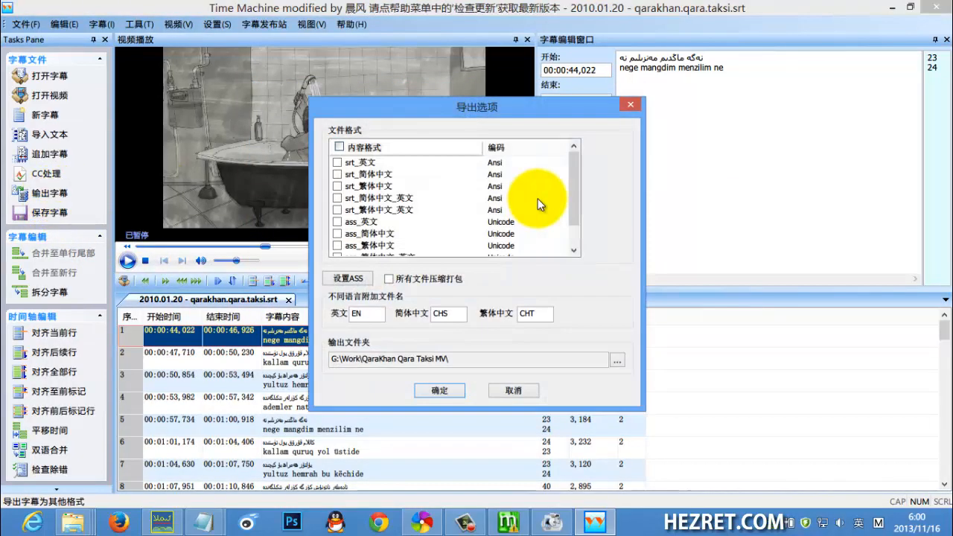
{"action": "scroll", "coordinate": [538, 198], "scroll_direction": "down", "scroll_amount": 1}
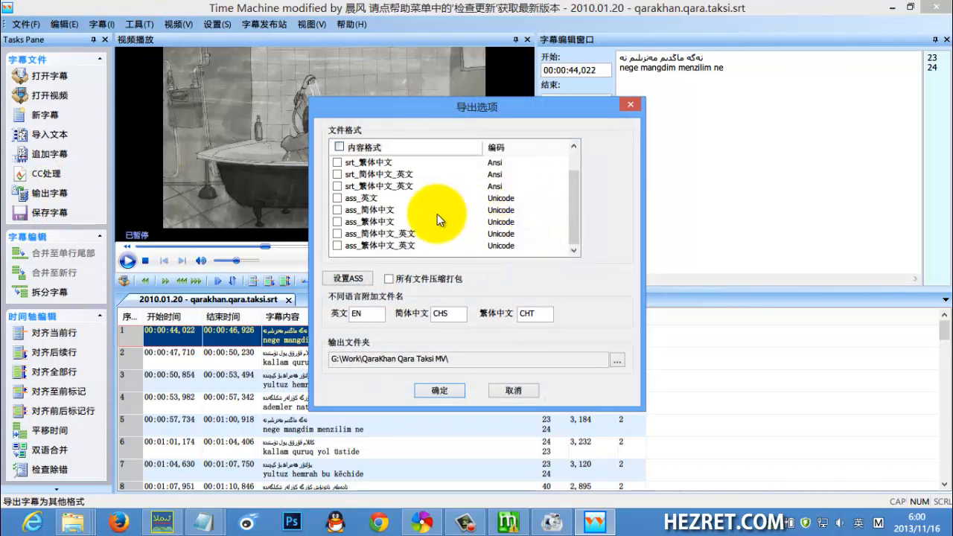
{"action": "left_click", "coordinate": [381, 235]}
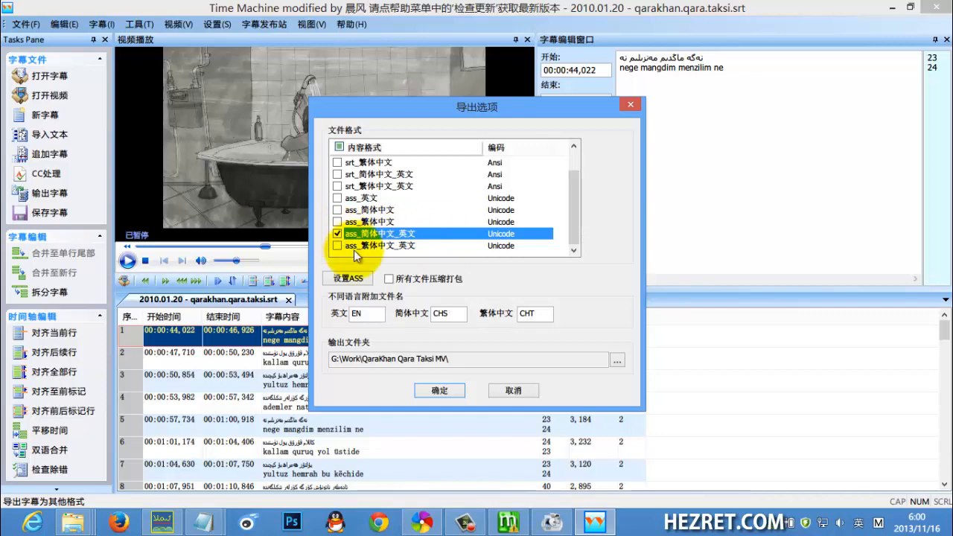
{"action": "left_click", "coordinate": [348, 280]}
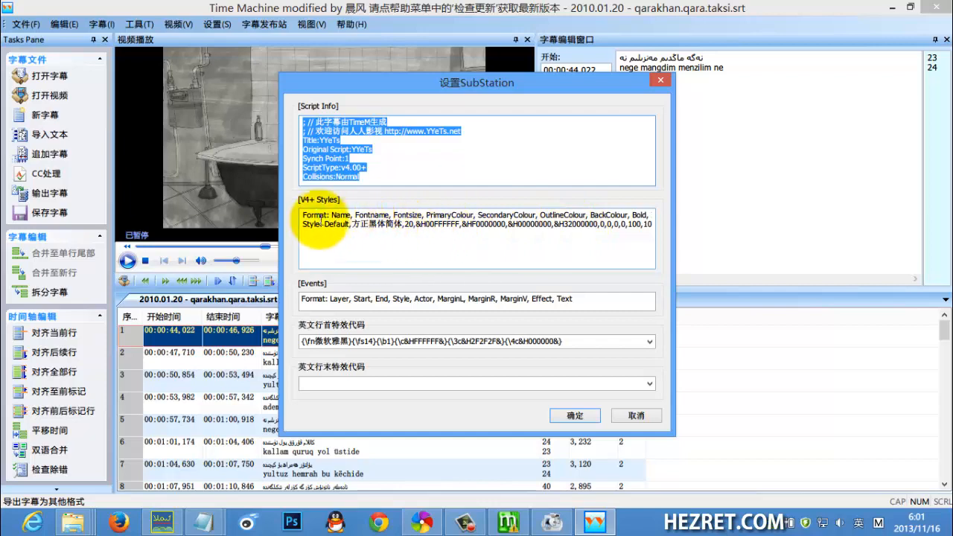
Switch to File Explorer and open the 相关软件 folder inside Uyghurche Xetlik Filim
{"action": "mouse_move", "coordinate": [74, 521]}
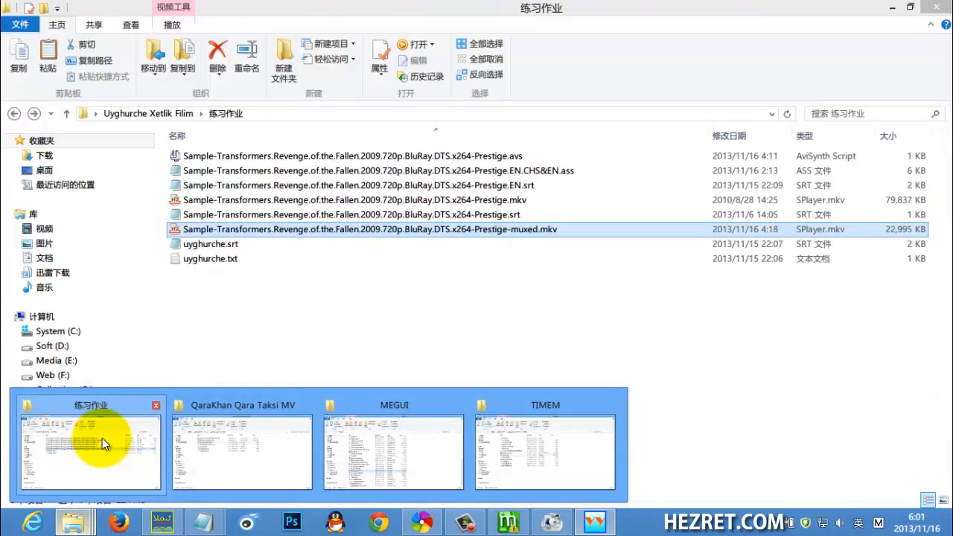
{"action": "left_click", "coordinate": [102, 438]}
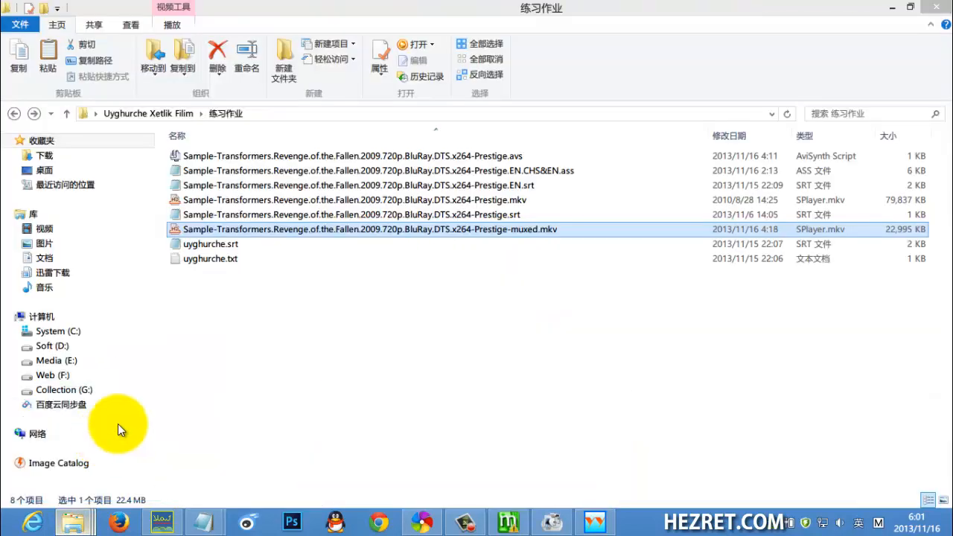
{"action": "left_click", "coordinate": [158, 114]}
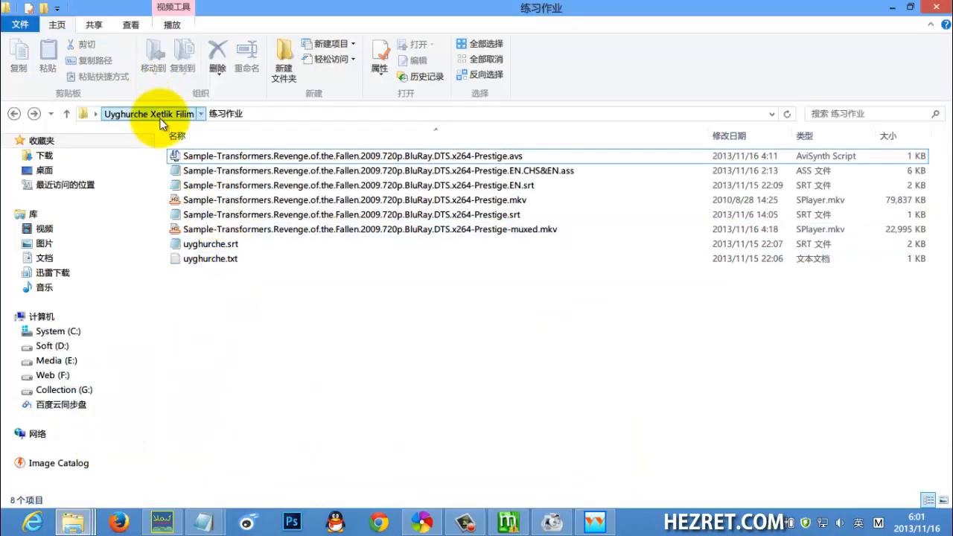
{"action": "left_click", "coordinate": [13, 114]}
{"action": "mouse_move", "coordinate": [74, 521]}
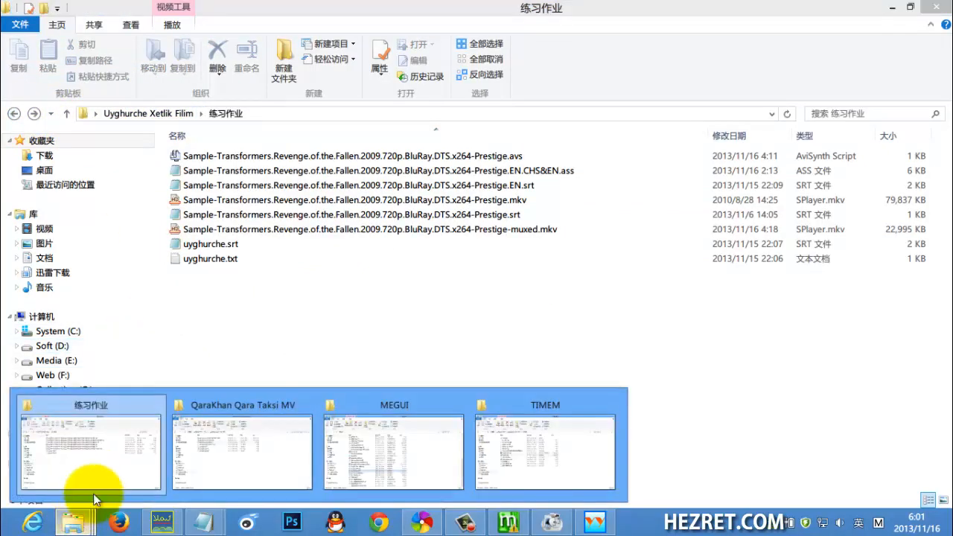
{"action": "left_click", "coordinate": [413, 422]}
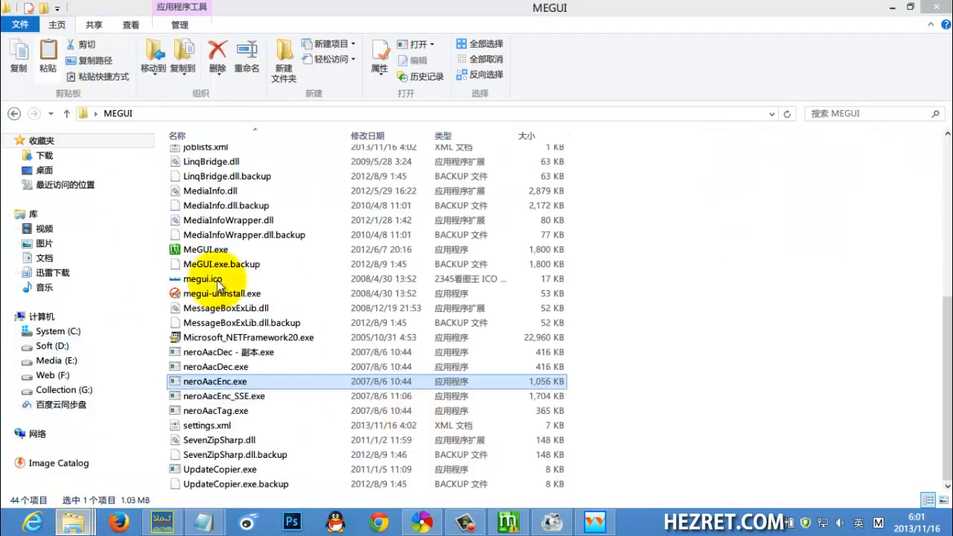
{"action": "mouse_move", "coordinate": [61, 525]}
{"action": "left_click", "coordinate": [70, 487]}
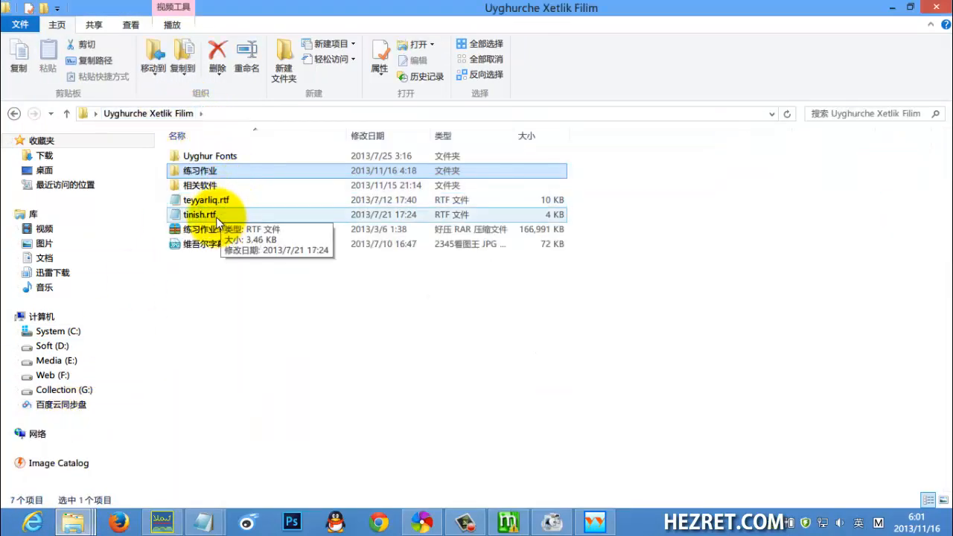
{"action": "double_click", "coordinate": [213, 185]}
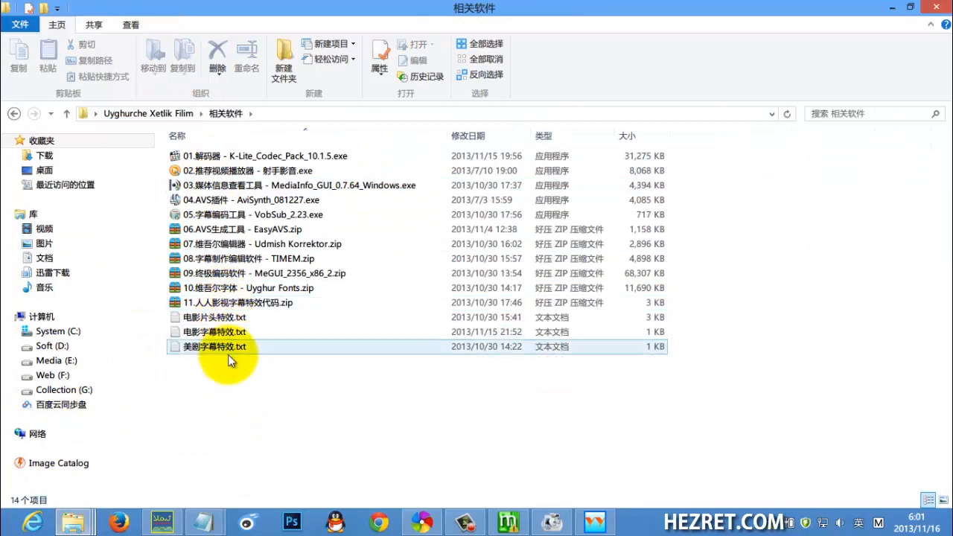
Open 美剧字幕特效.txt and copy the Format and Style lines under the Uyghur (维吾尔文) heading
{"action": "left_click", "coordinate": [222, 348]}
{"action": "double_click", "coordinate": [222, 348]}
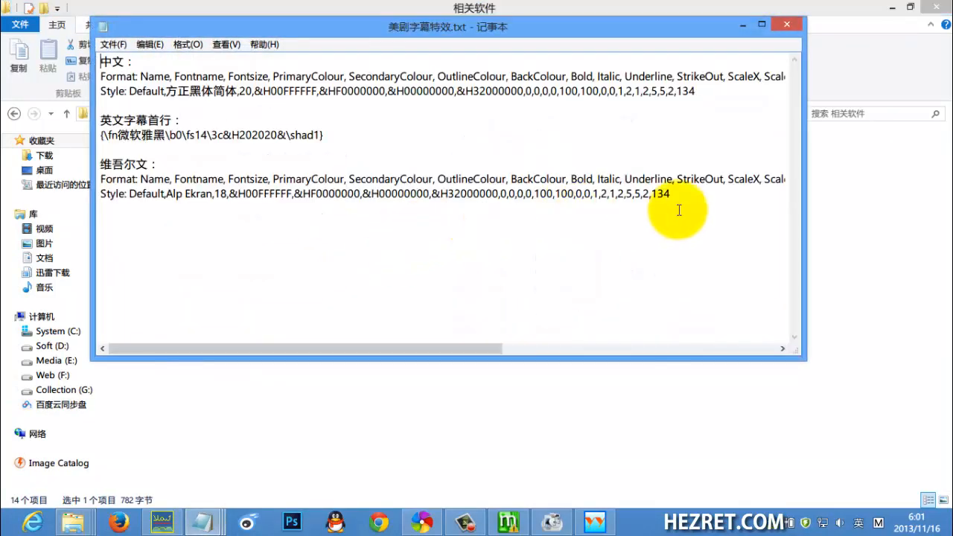
{"action": "left_click_drag", "start_coordinate": [670, 194], "coordinate": [96, 181]}
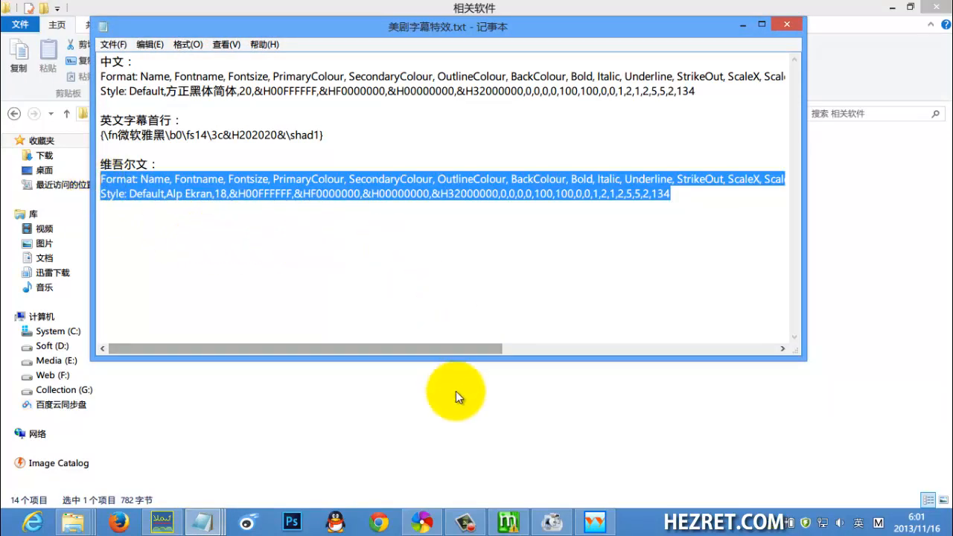
Return to Time Machine and replace the entire [V4+ Styles] text with the copied Uyghur style using the Alp Ekran font at size 18
{"action": "left_click", "coordinate": [595, 521]}
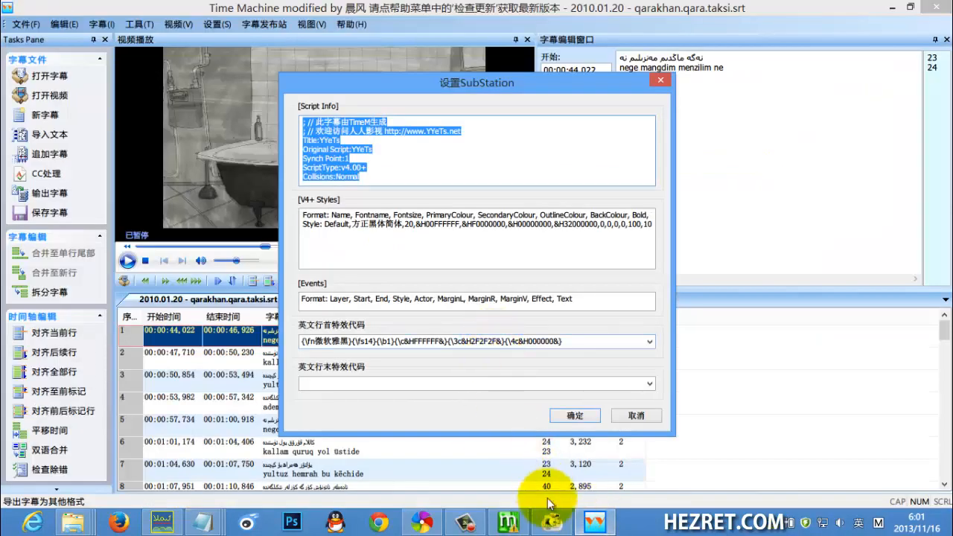
{"action": "left_click", "coordinate": [596, 519]}
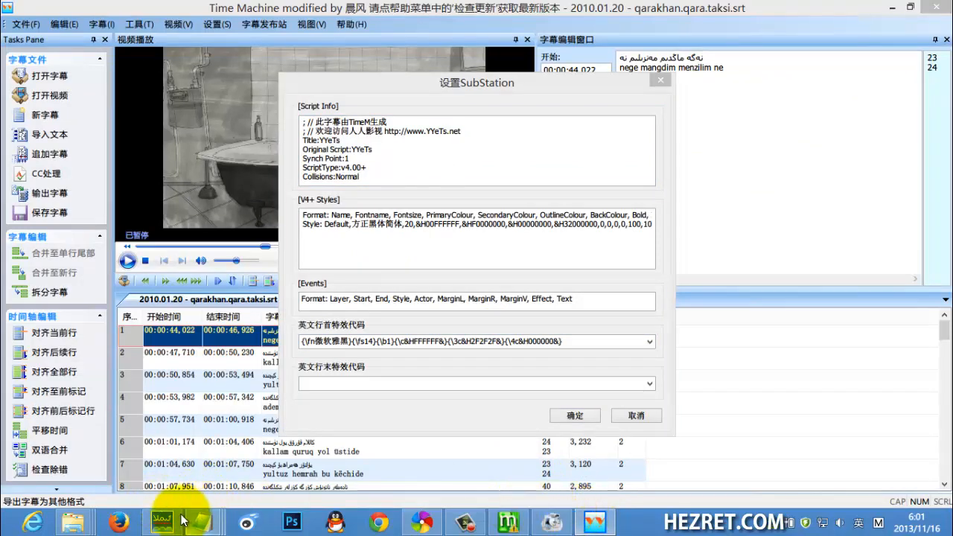
{"action": "mouse_move", "coordinate": [72, 521]}
{"action": "left_click", "coordinate": [58, 452]}
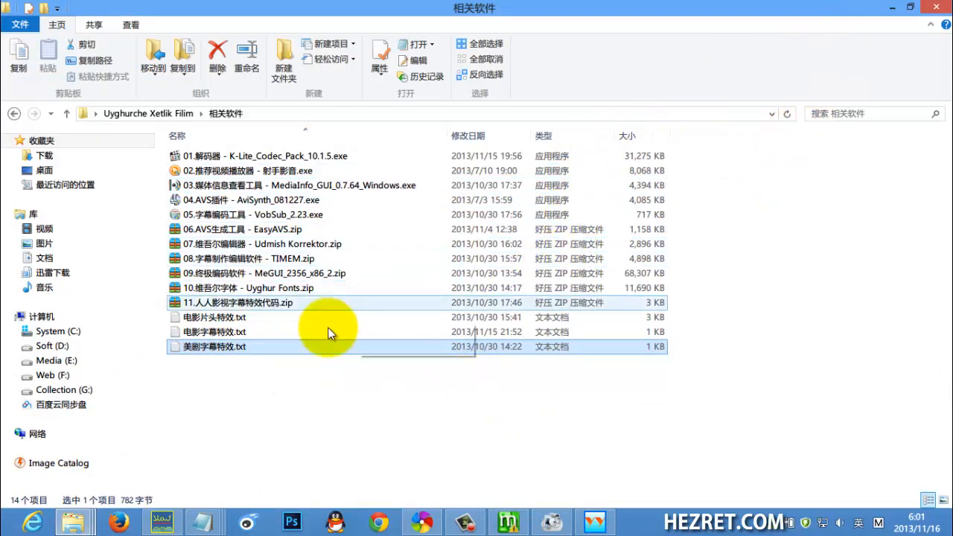
{"action": "left_click", "coordinate": [595, 521]}
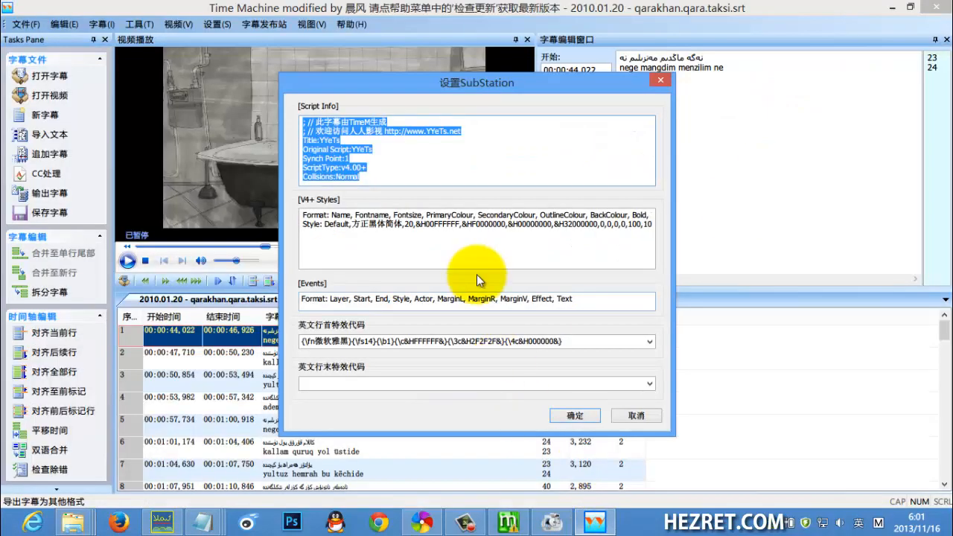
{"action": "left_click_drag", "start_coordinate": [488, 224], "coordinate": [297, 201]}
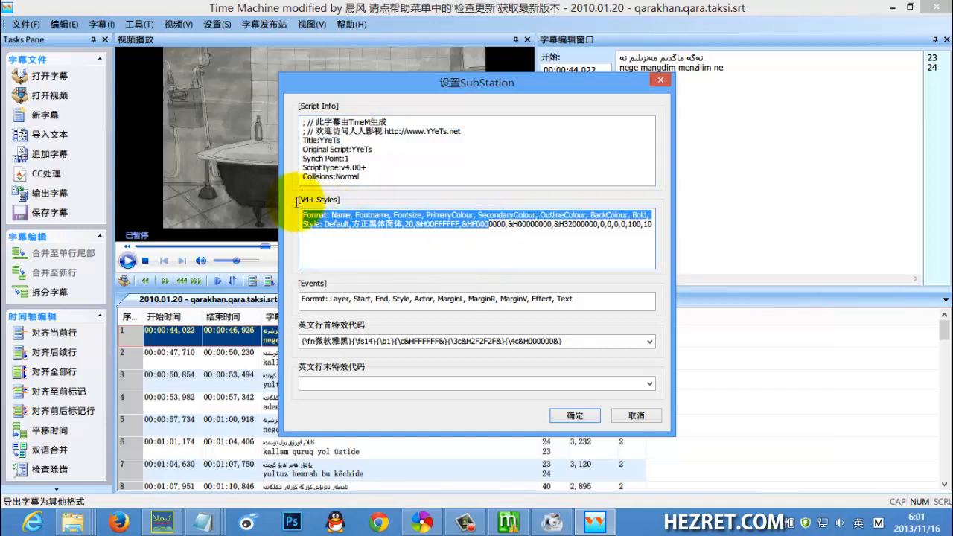
{"action": "key", "text": "Delete"}
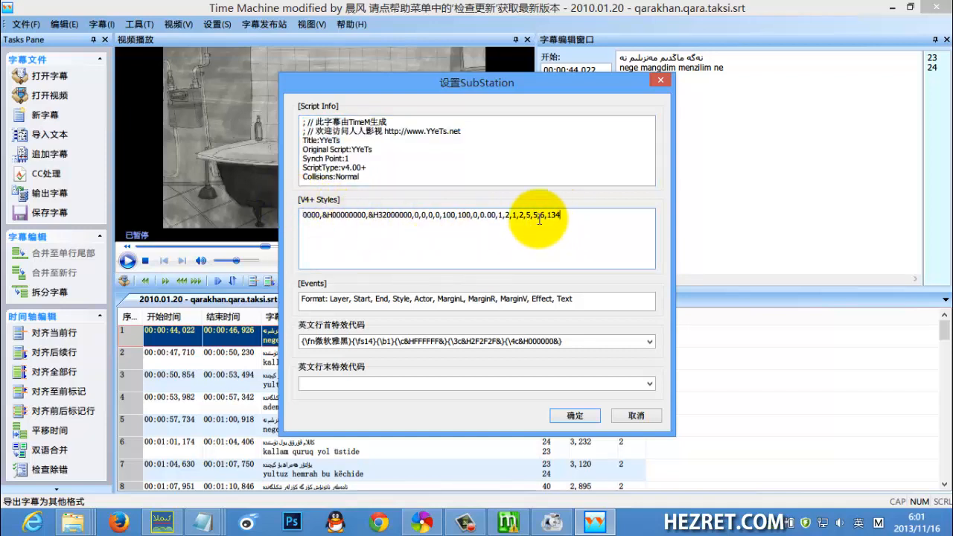
{"action": "left_click_drag", "start_coordinate": [562, 216], "coordinate": [166, 219]}
{"action": "key", "text": "Delete"}
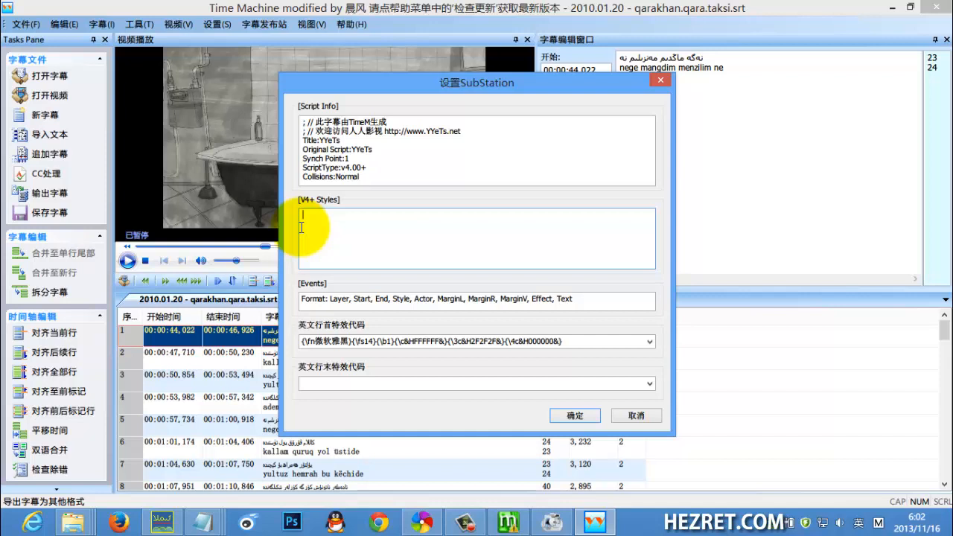
{"action": "key", "text": "ctrl+v"}
{"action": "key", "text": "Home"}
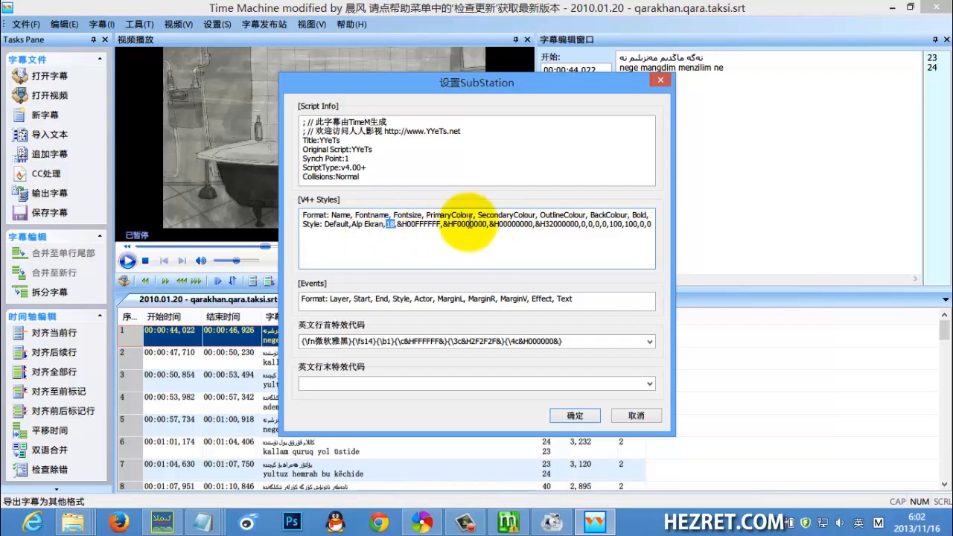
Copy the English first-line effect code {\fn微软雅黑\b0\fs14\3c&H202020&\shad1} from 美剧字幕特效.txt in the 相关软件 folder
{"action": "left_click", "coordinate": [563, 341]}
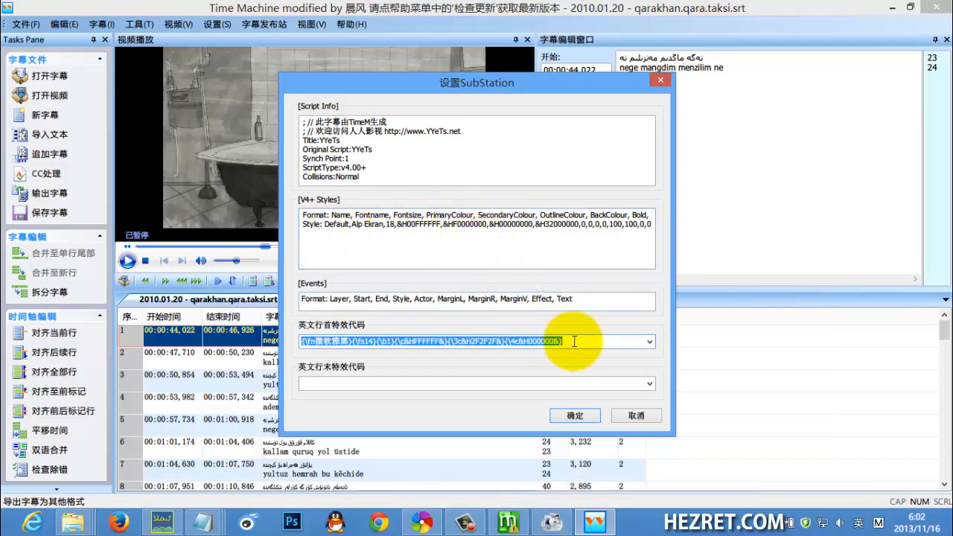
{"action": "left_click", "coordinate": [72, 521]}
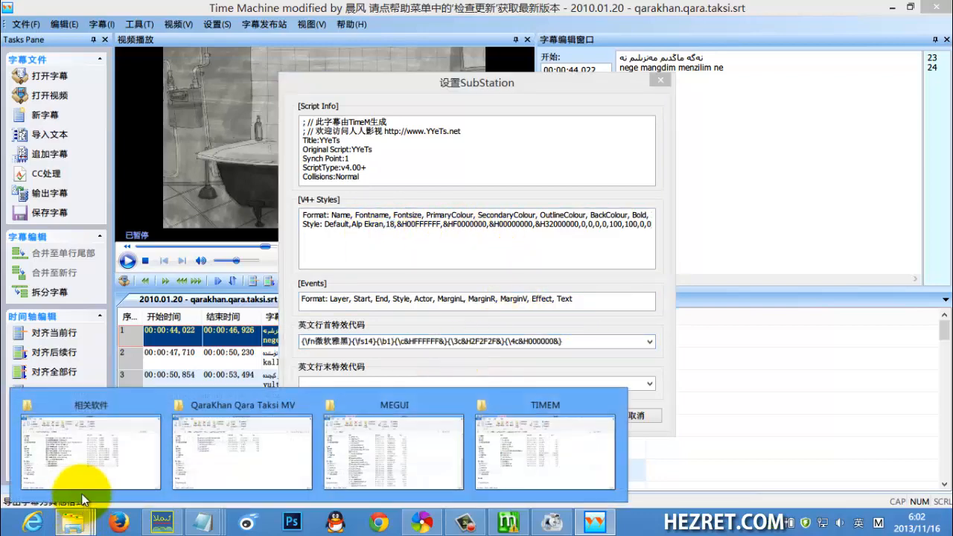
{"action": "left_click", "coordinate": [78, 447]}
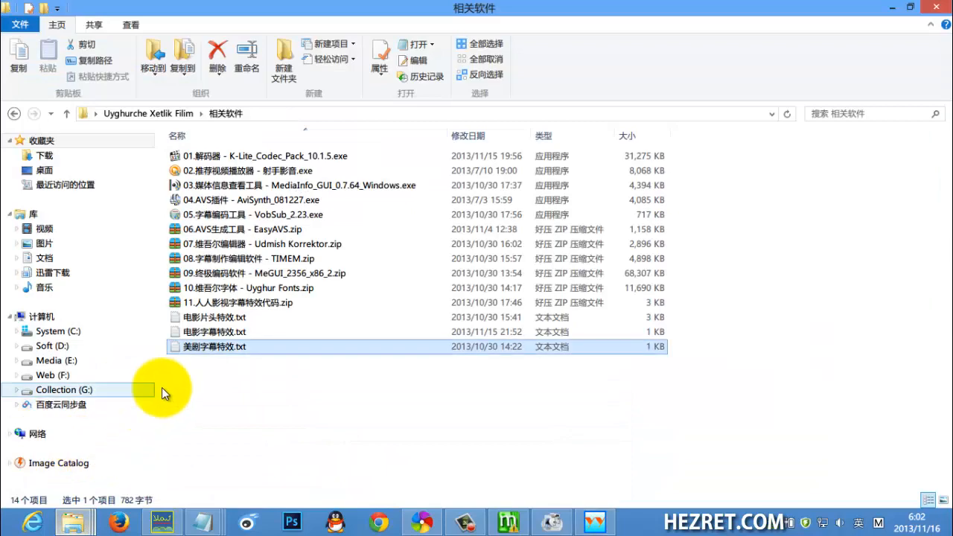
{"action": "double_click", "coordinate": [209, 350]}
{"action": "left_click", "coordinate": [321, 135]}
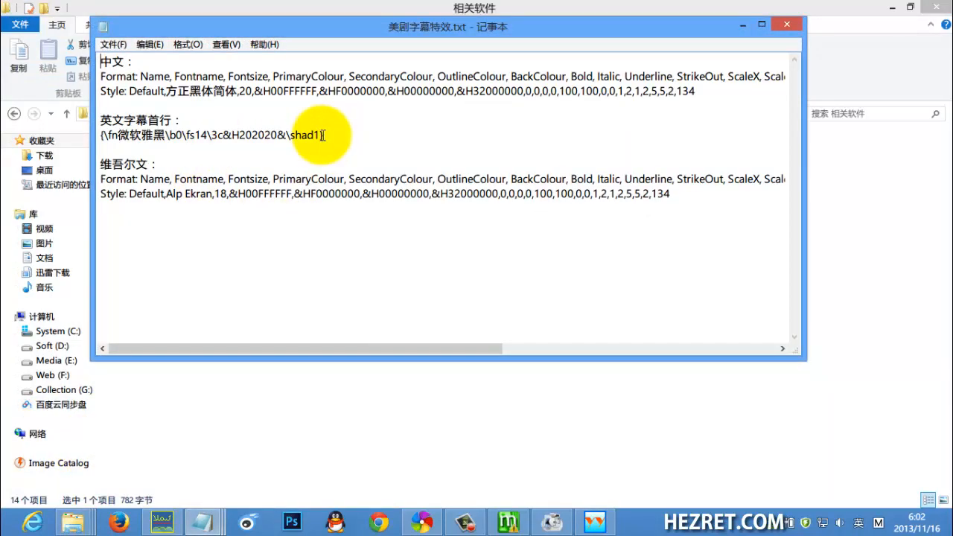
{"action": "left_click", "coordinate": [99, 136], "text": "shift"}
{"action": "key", "text": "ctrl+c"}
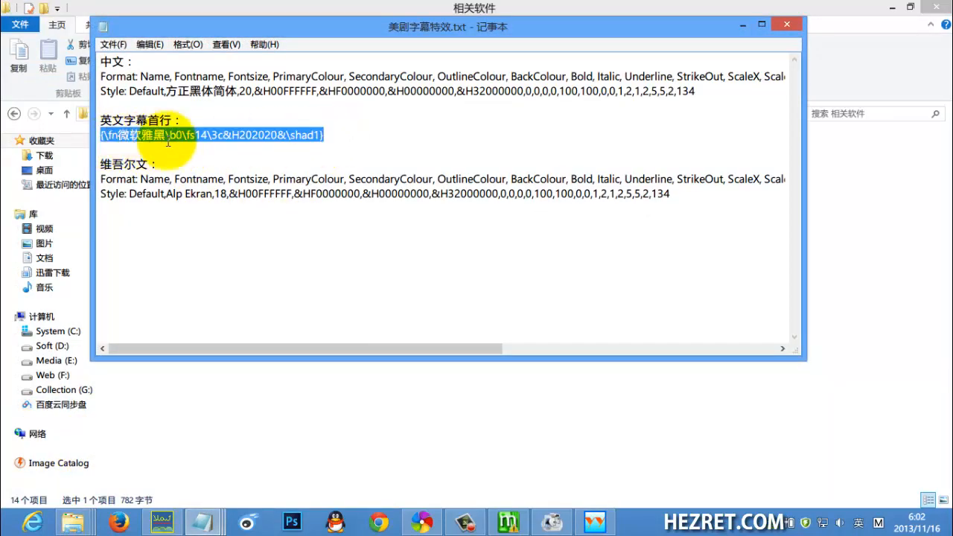
{"action": "left_click", "coordinate": [786, 24]}
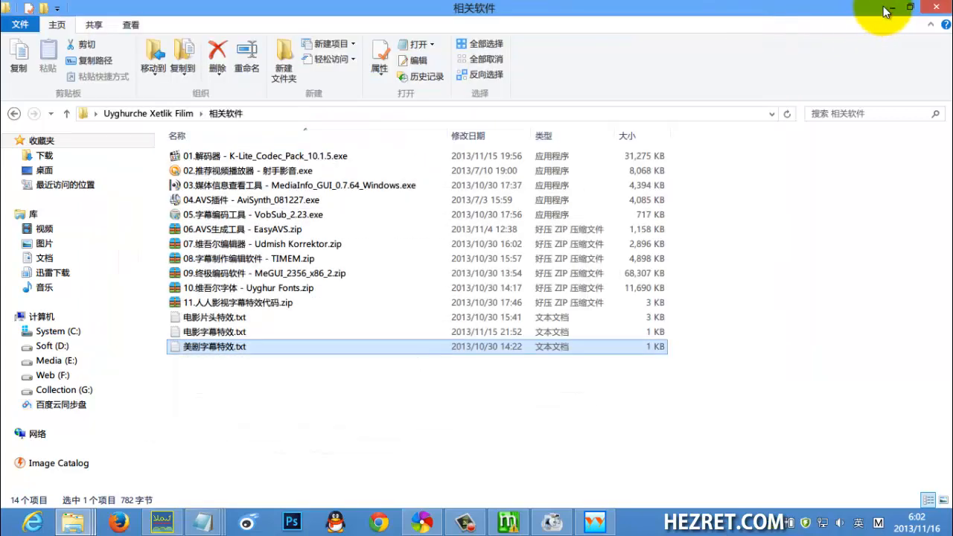
Replace the English line-start effect code in the SubStation settings with the copied code and export the ass_简体中文_英文 subtitles
{"action": "left_click", "coordinate": [891, 7]}
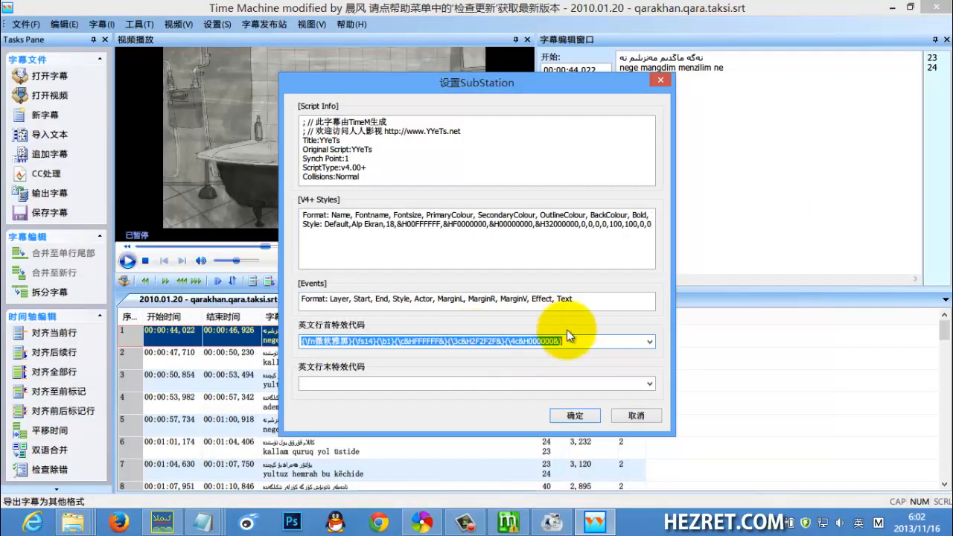
{"action": "key", "text": "ctrl+v"}
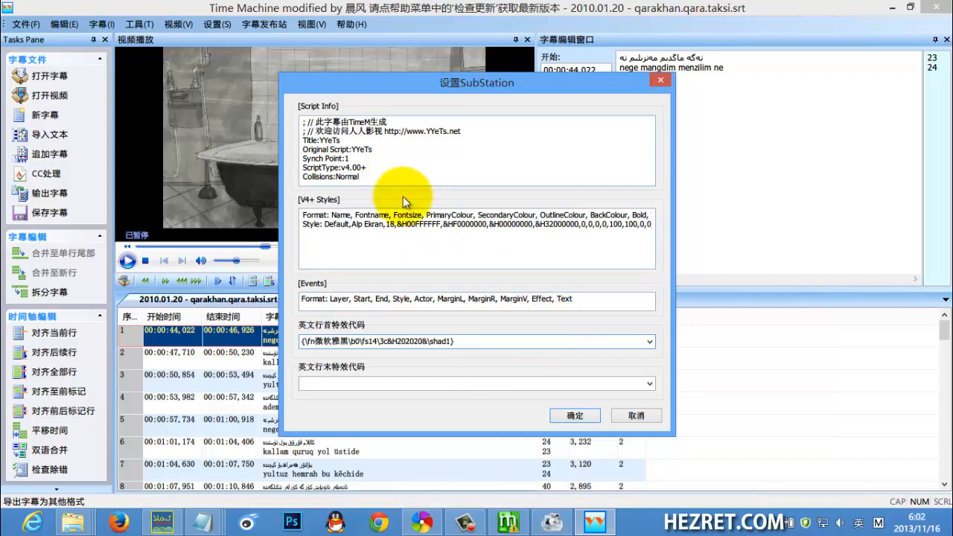
{"action": "left_click", "coordinate": [566, 413]}
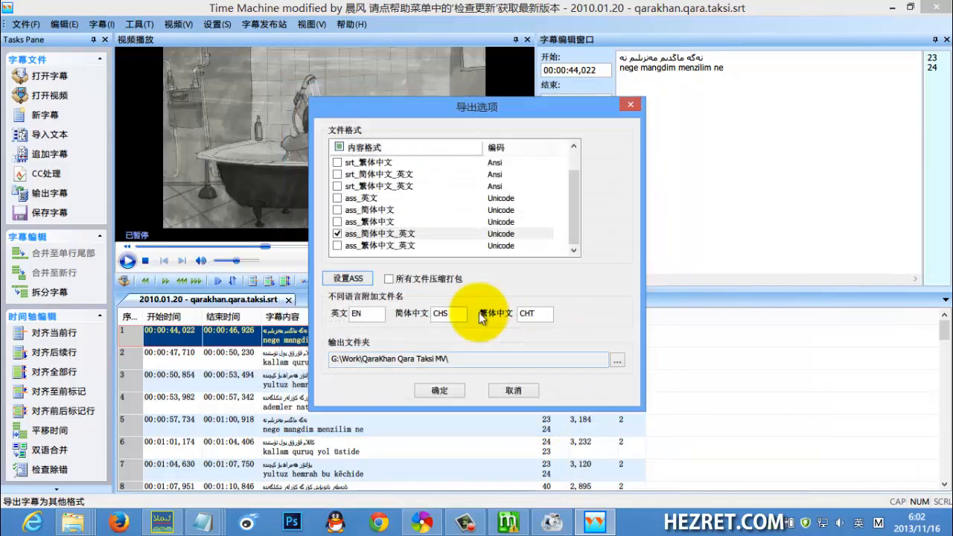
{"action": "left_click", "coordinate": [440, 390]}
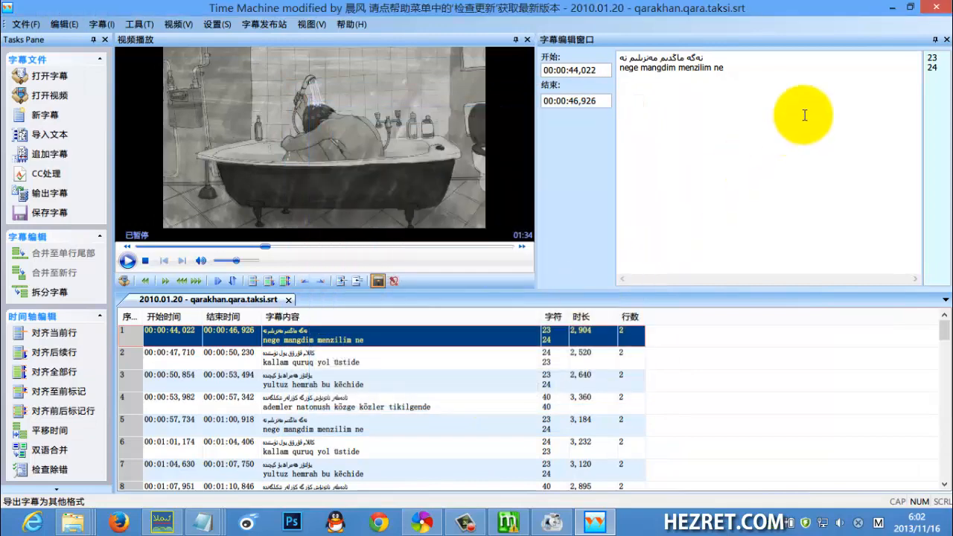
Open the exported qarakhan.qara.taksi.CHS&EN.ass from the QaraKhan Qara Taksi MV folder and check the effect codes in its dialogue lines
{"action": "left_click", "coordinate": [887, 9]}
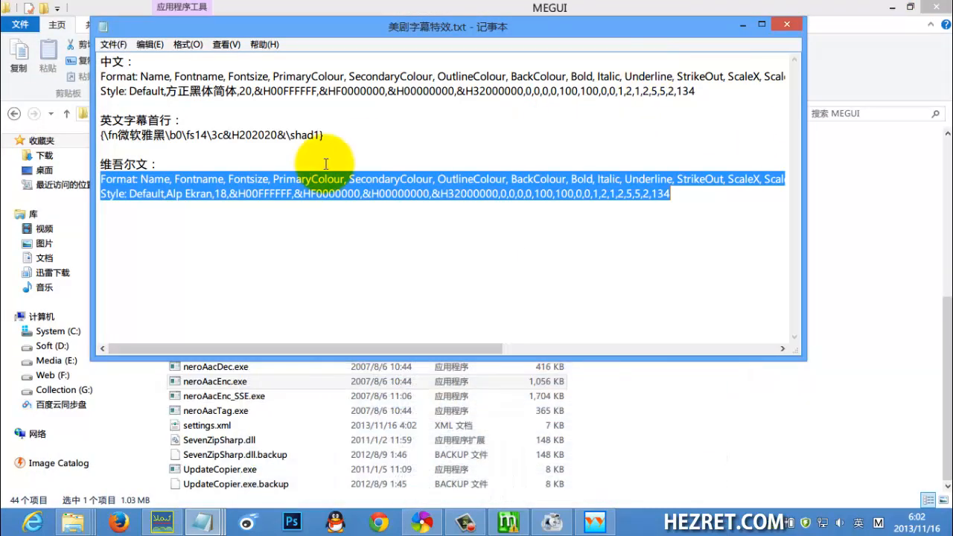
{"action": "left_click", "coordinate": [739, 26]}
{"action": "mouse_move", "coordinate": [74, 521]}
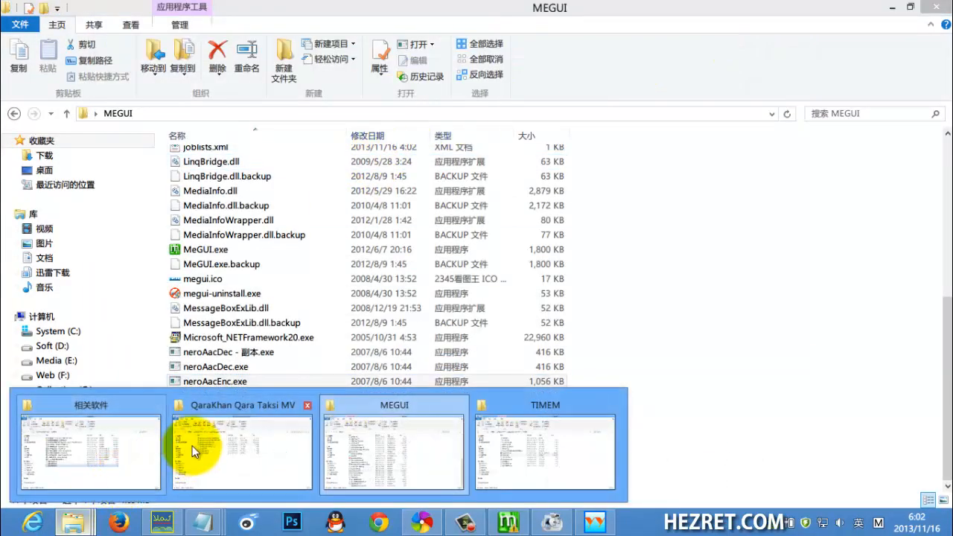
{"action": "left_click", "coordinate": [192, 443]}
{"action": "double_click", "coordinate": [308, 155]}
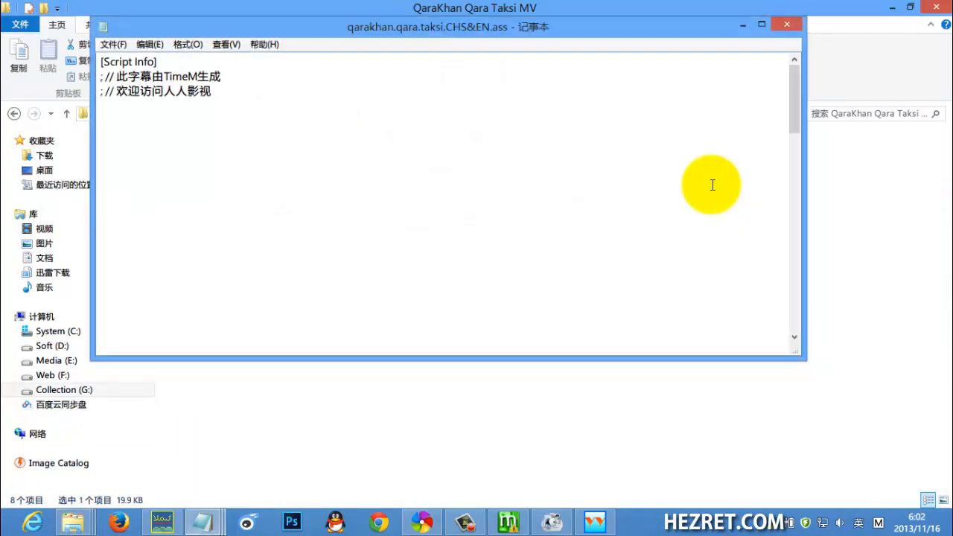
{"action": "scroll", "coordinate": [712, 186], "scroll_direction": "down", "scroll_amount": 10}
{"action": "scroll", "coordinate": [712, 191], "scroll_direction": "down", "scroll_amount": 1}
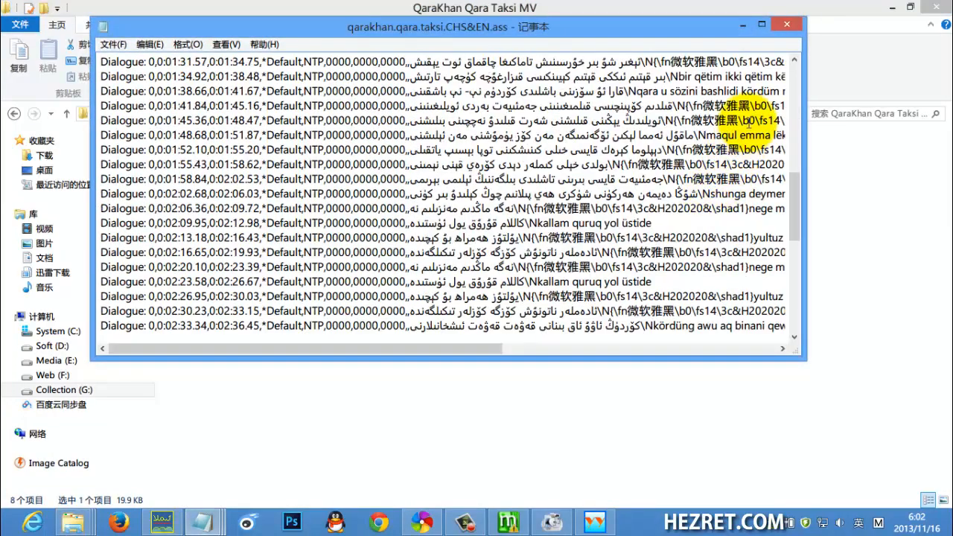
{"action": "left_click", "coordinate": [788, 26]}
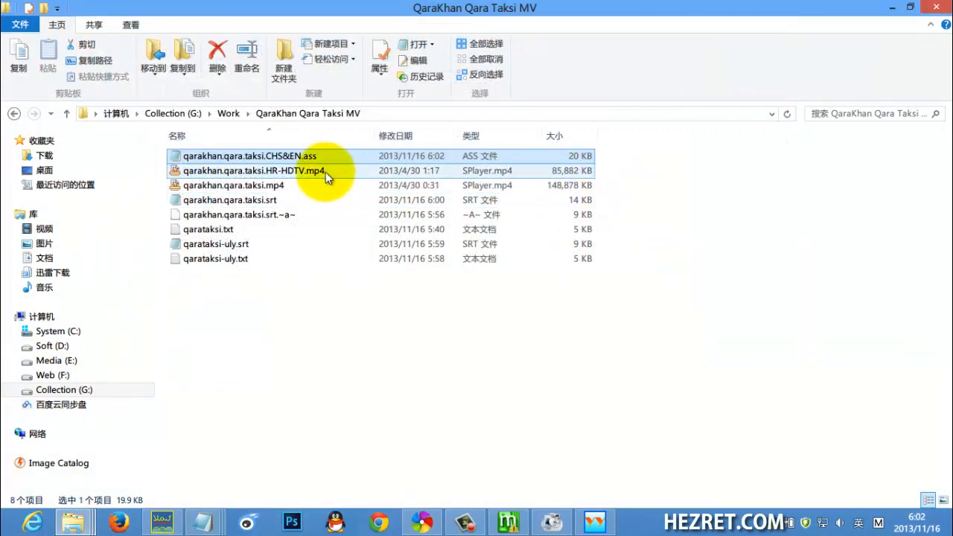
Play qarakhan.qara.taksi.mp4 in the video player and show it at X1 size
{"action": "left_click", "coordinate": [289, 185]}
{"action": "key", "text": "Return"}
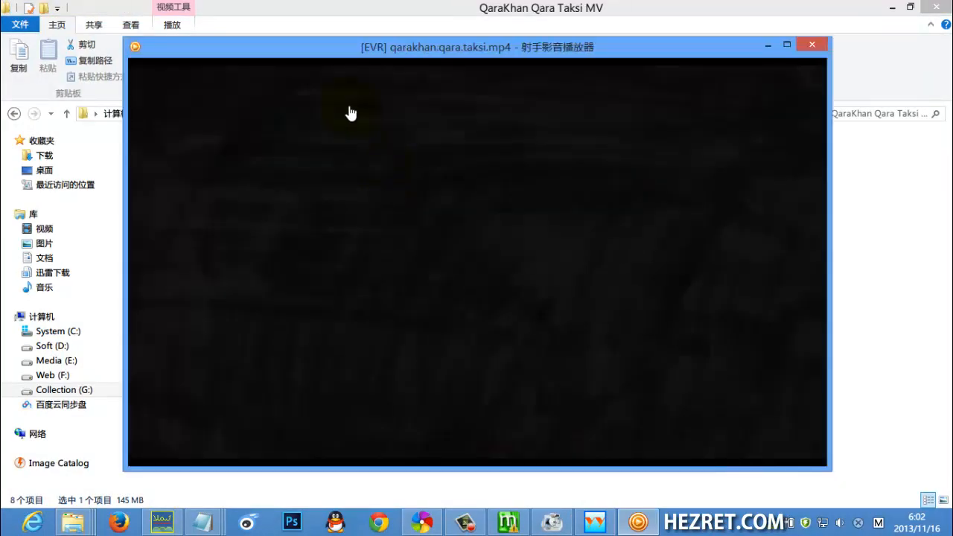
{"action": "left_click_drag", "start_coordinate": [293, 47], "coordinate": [519, 118]}
{"action": "left_click_drag", "start_coordinate": [297, 156], "coordinate": [489, 202]}
{"action": "left_click_drag", "start_coordinate": [503, 119], "coordinate": [349, 50]}
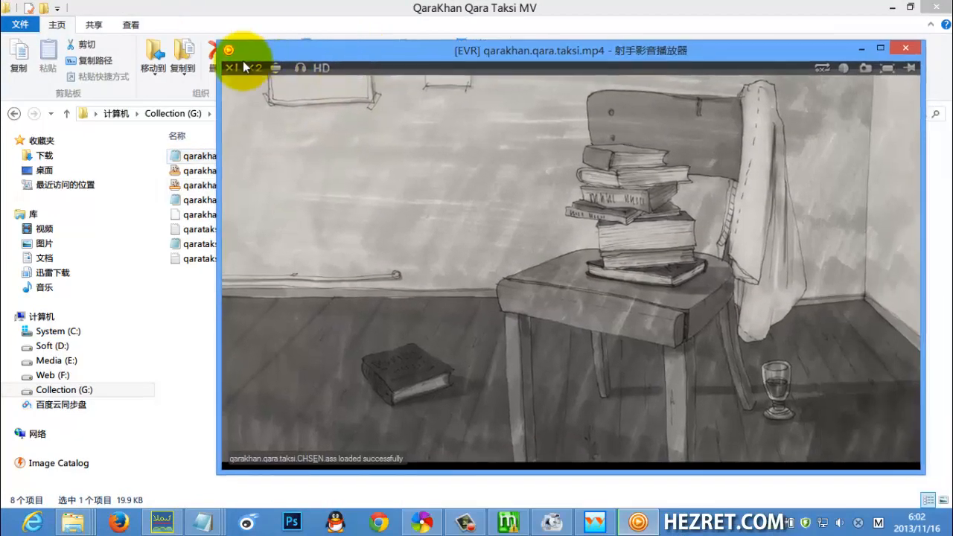
{"action": "left_click", "coordinate": [233, 72]}
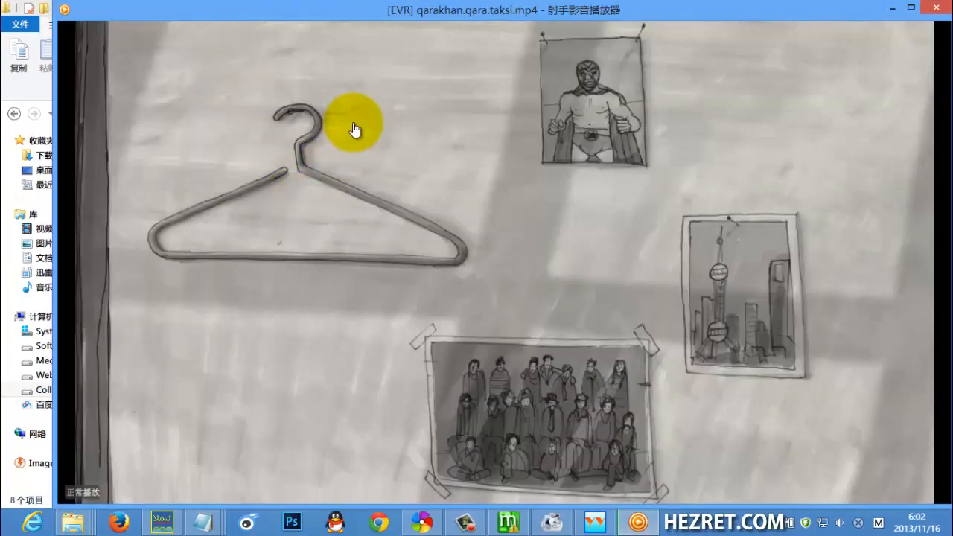
Skip ahead in the video past 00:41, check how the bilingual subtitles are rendered, and close the player
{"action": "left_click", "coordinate": [223, 446]}
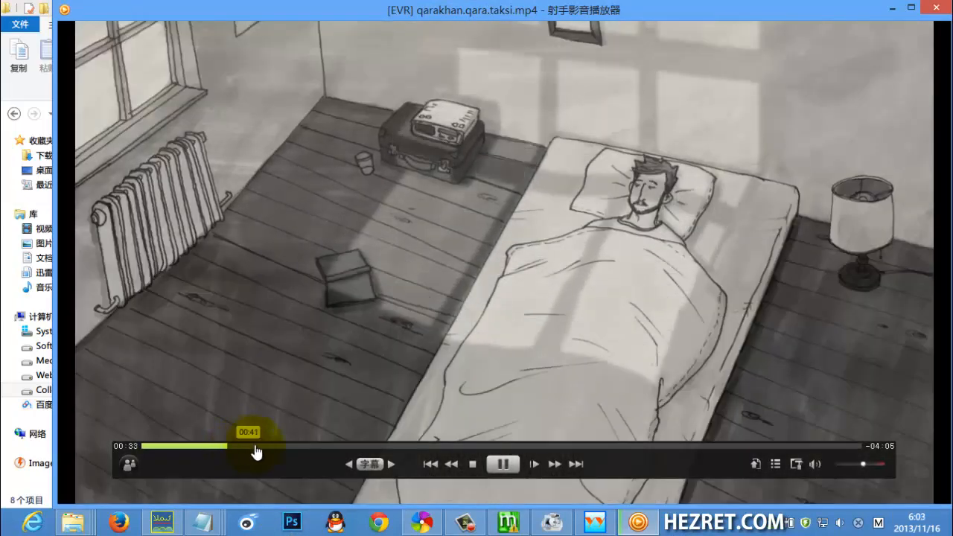
{"action": "left_click", "coordinate": [262, 447]}
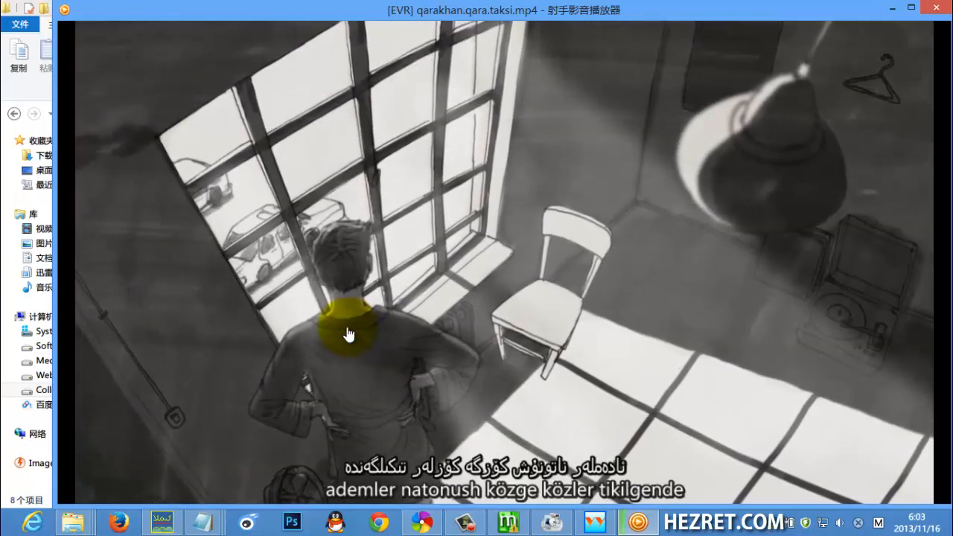
{"action": "left_click", "coordinate": [344, 387]}
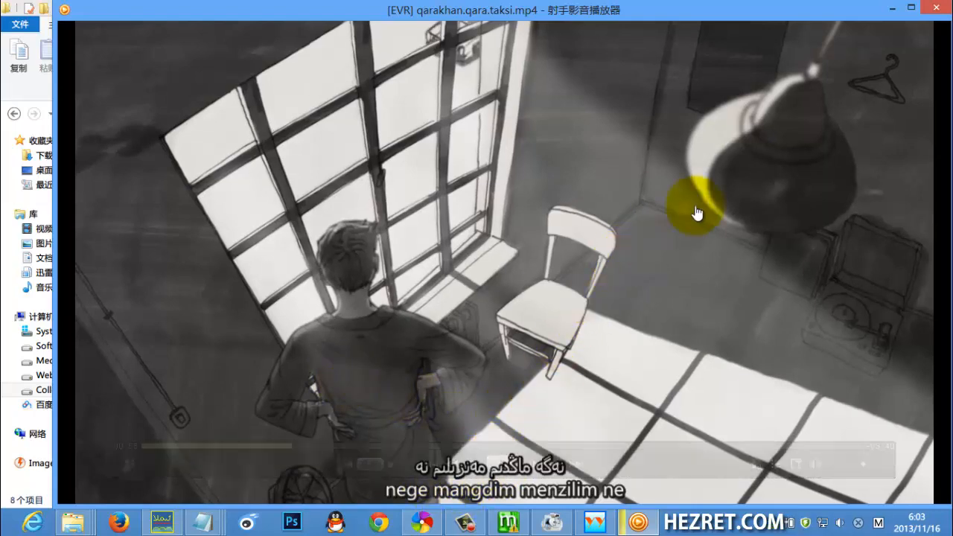
{"action": "left_click", "coordinate": [934, 9]}
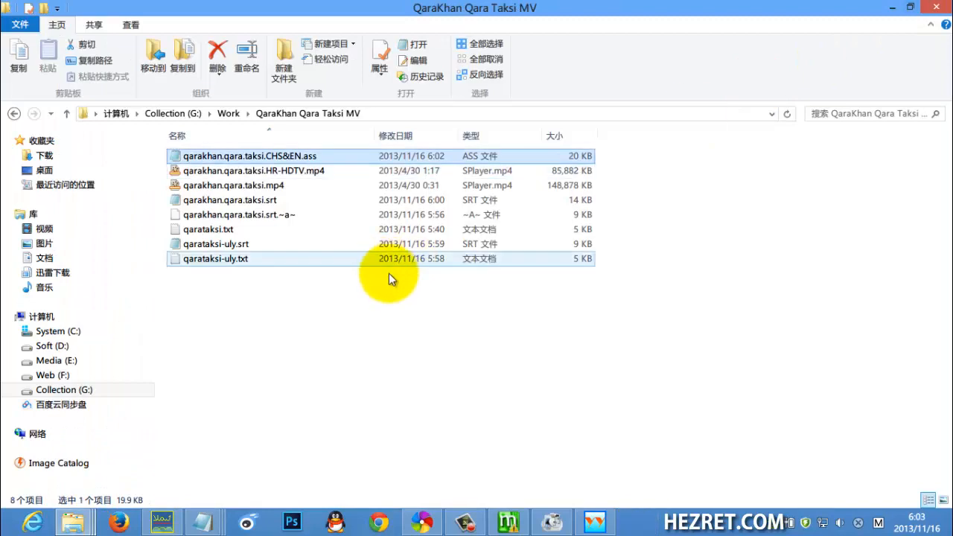
Close the MEGUI folder window and launch subresync.exe from the VobSub folder in Uyghurche Xetlik Filim
{"action": "mouse_move", "coordinate": [85, 523]}
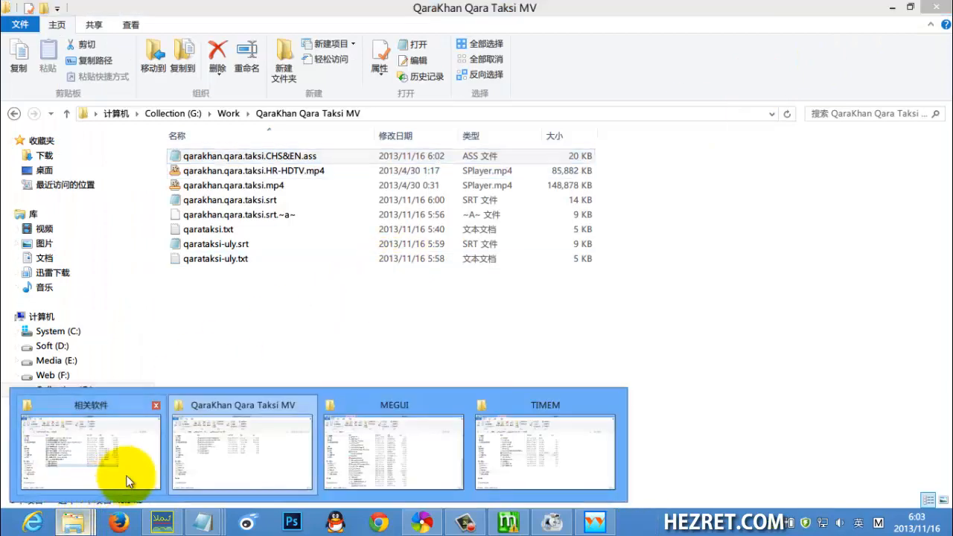
{"action": "left_click", "coordinate": [375, 436]}
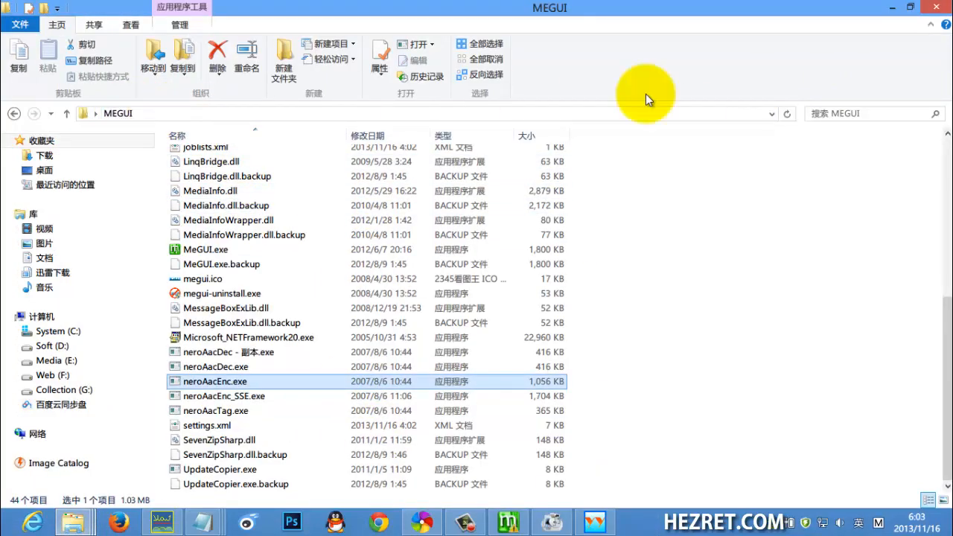
{"action": "left_click", "coordinate": [935, 7]}
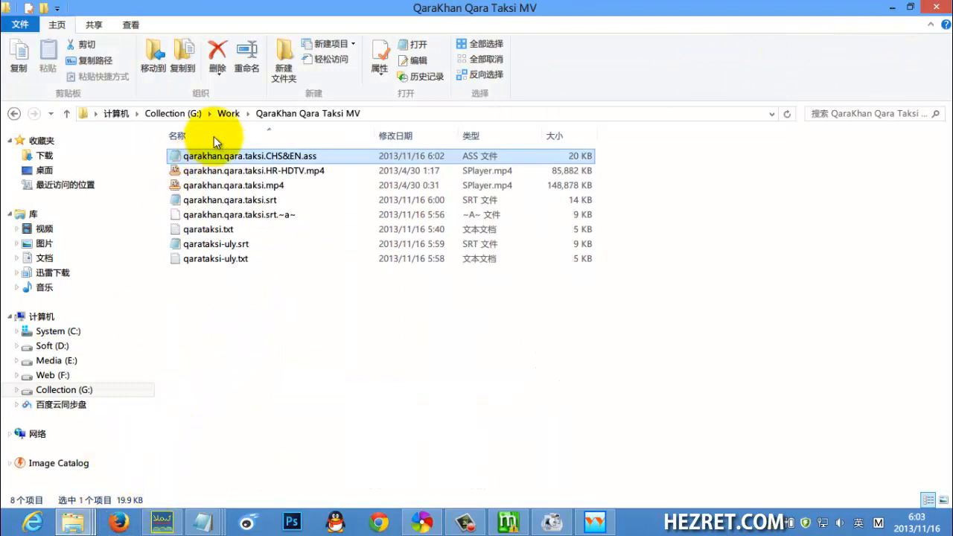
{"action": "mouse_move", "coordinate": [68, 521]}
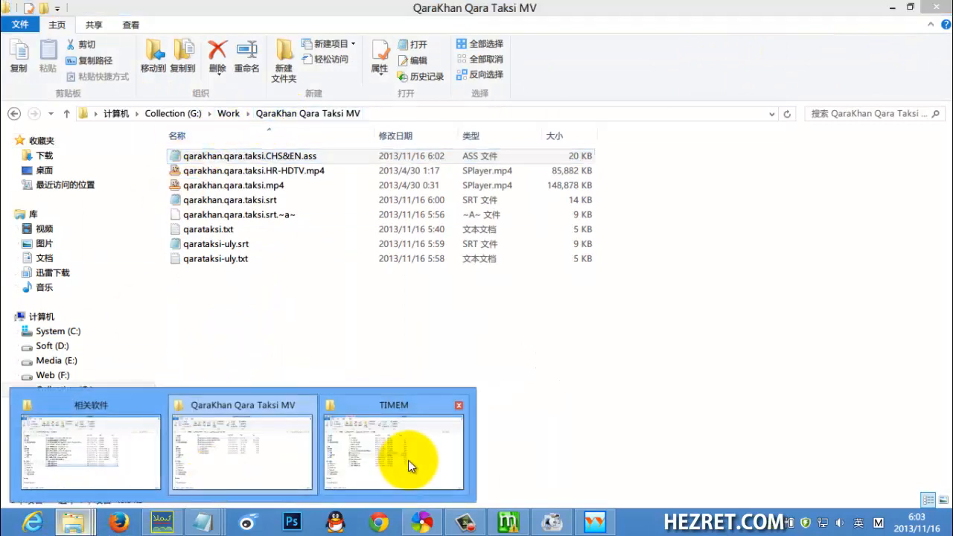
{"action": "left_click", "coordinate": [408, 459]}
{"action": "left_click", "coordinate": [259, 113]}
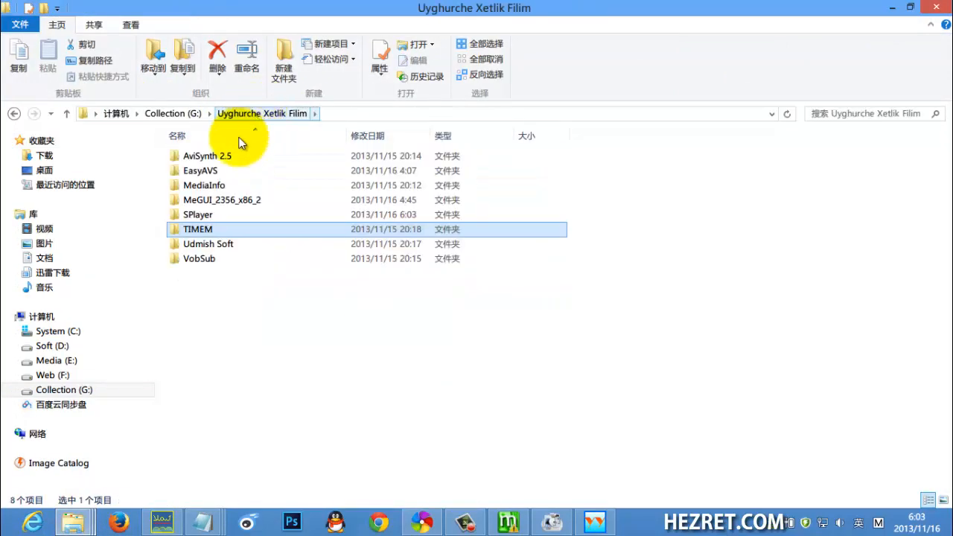
{"action": "double_click", "coordinate": [209, 262]}
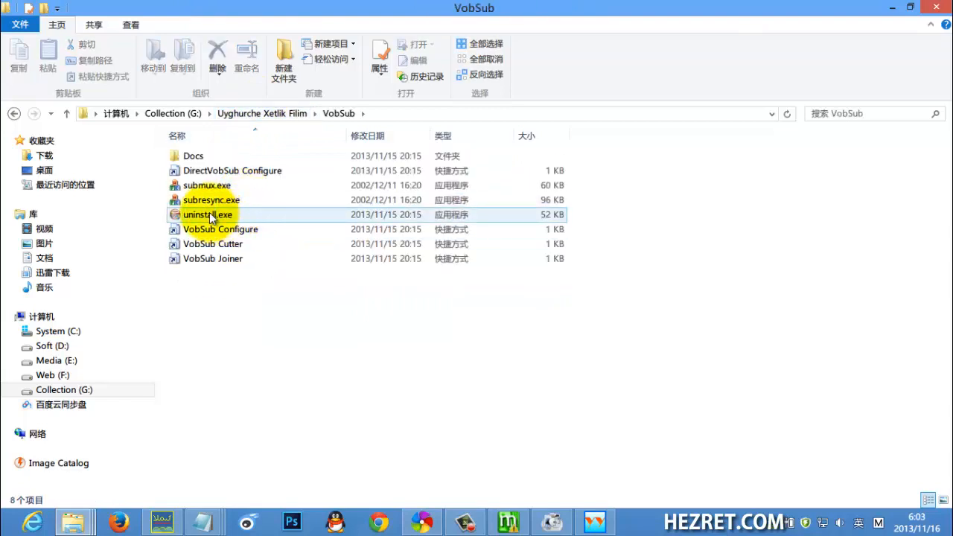
{"action": "double_click", "coordinate": [237, 201]}
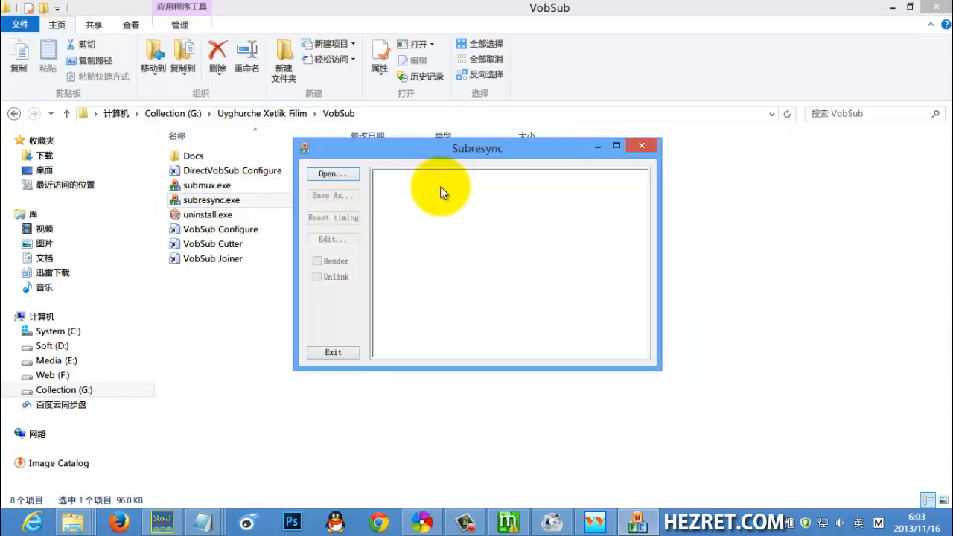
Load qarakhan.qara.taksi.CHS&EN.ass from the QaraKhan Qara Taksi MV folder into Subresync
{"action": "left_click", "coordinate": [75, 521]}
{"action": "left_click", "coordinate": [191, 443]}
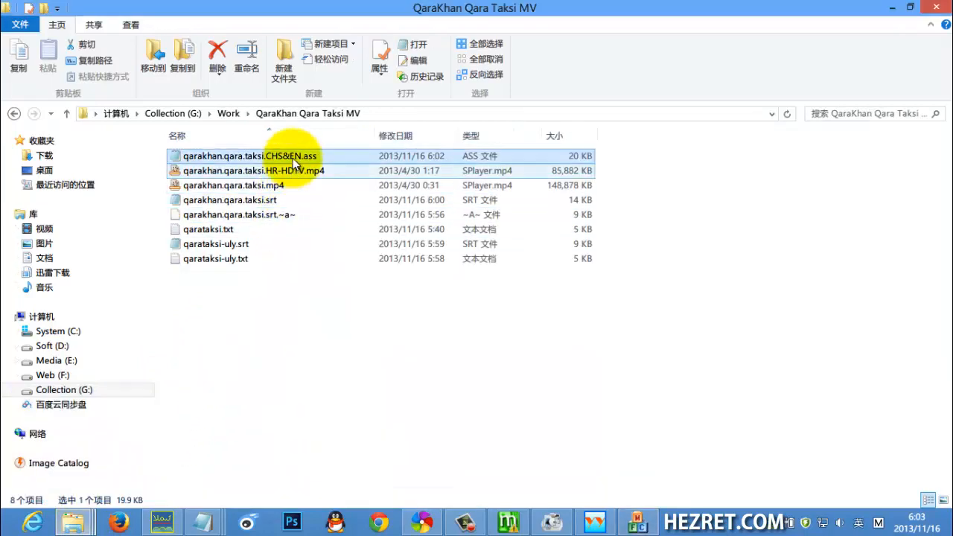
{"action": "left_click_drag", "start_coordinate": [293, 158], "coordinate": [504, 276]}
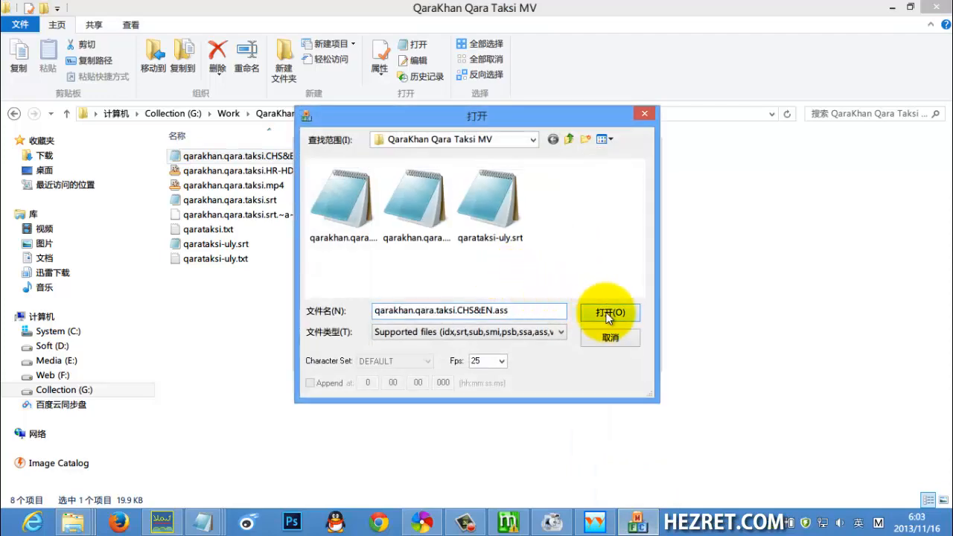
{"action": "left_click", "coordinate": [609, 312]}
Set the character set of the Default subtitle style to ARABIC
{"action": "left_click", "coordinate": [332, 239]}
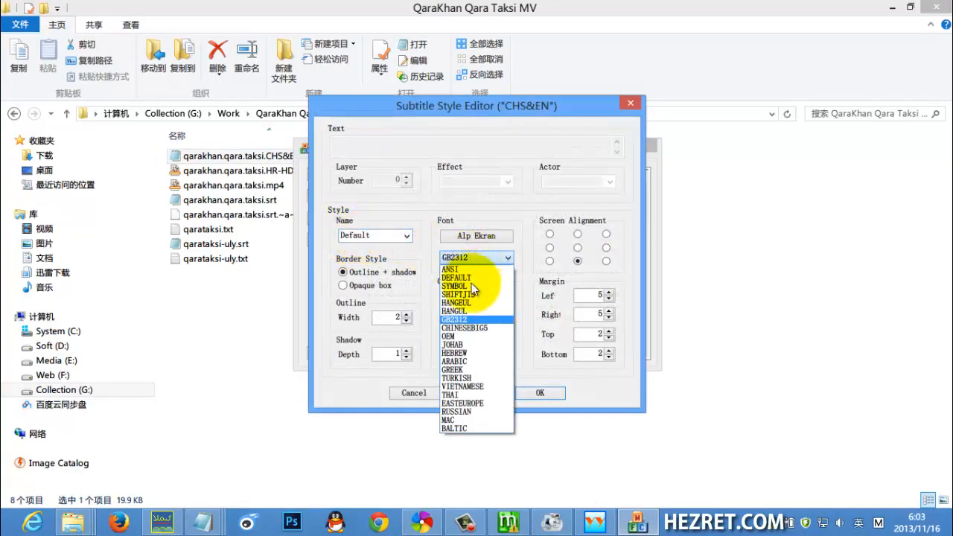
{"action": "left_click", "coordinate": [465, 343]}
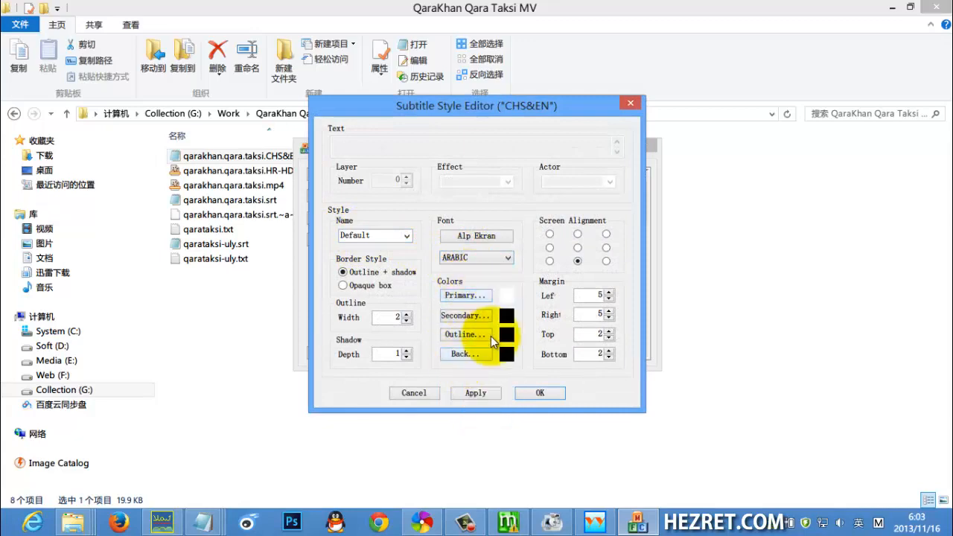
{"action": "left_click", "coordinate": [539, 393]}
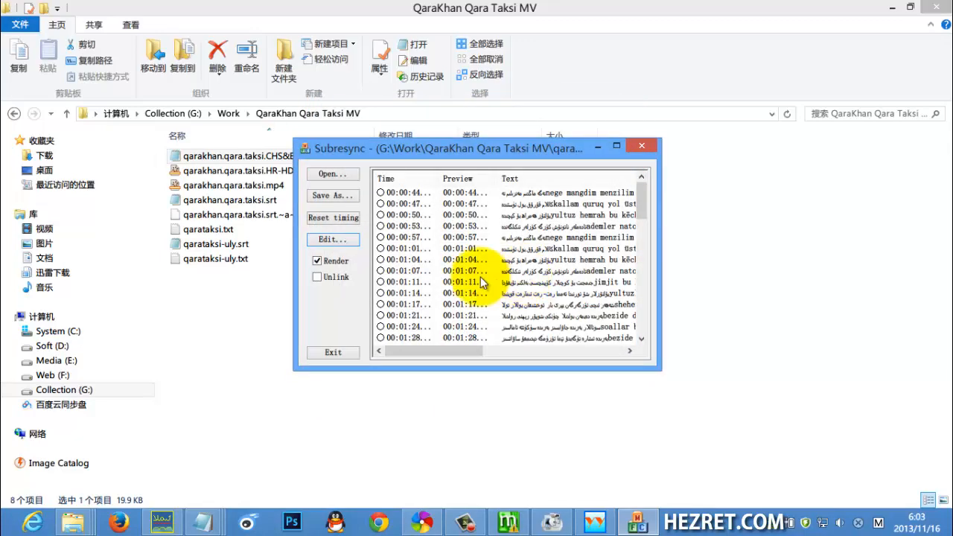
Save the subtitles as Advanced Sub Station Alpha with Unicode output, replacing qarakhan.qara.taksi.CHS&EN.ass, and close Subresync
{"action": "left_click", "coordinate": [333, 196]}
{"action": "left_click", "coordinate": [625, 283]}
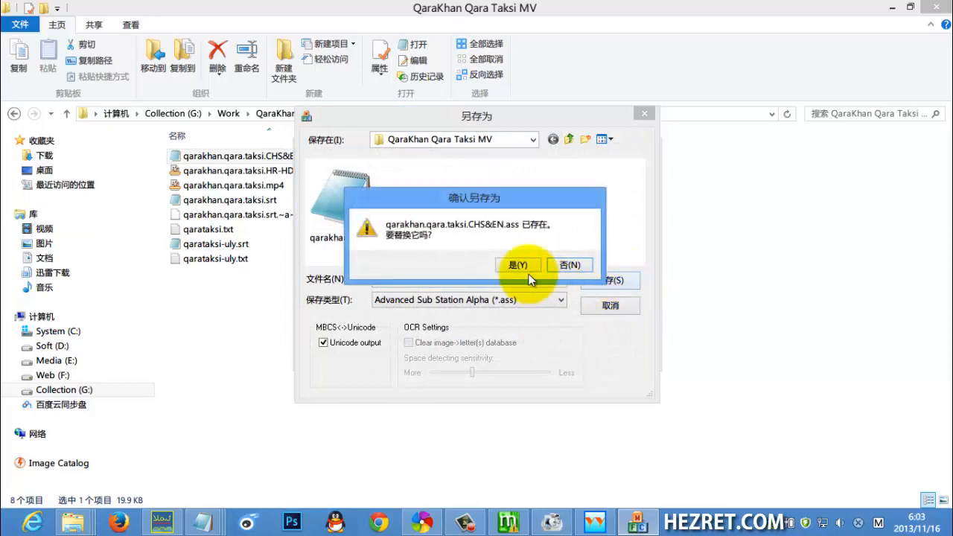
{"action": "left_click", "coordinate": [533, 269]}
{"action": "left_click", "coordinate": [641, 146]}
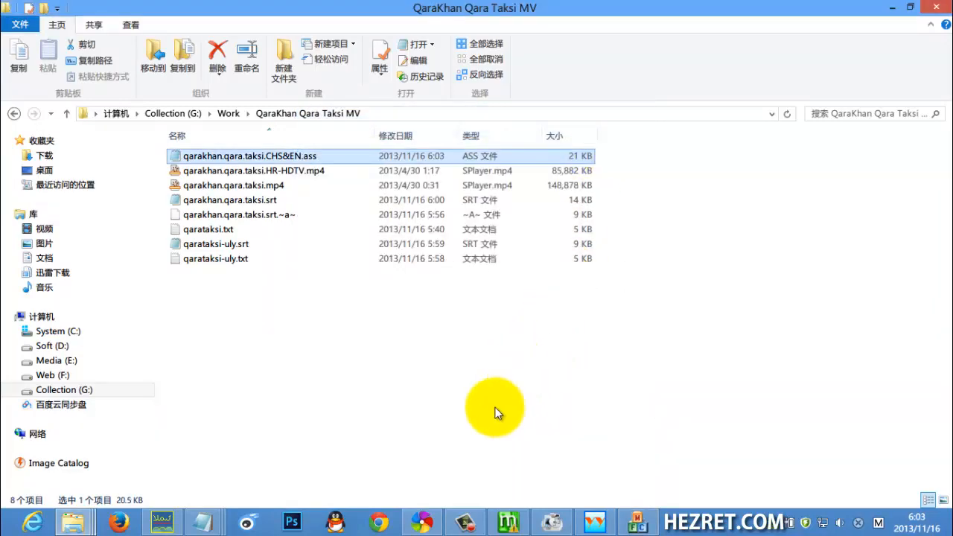
Play qarakhan.qara.taksi.mp4 and jump to several points in the video to check how both subtitle lines are rendered
{"action": "left_click", "coordinate": [296, 188]}
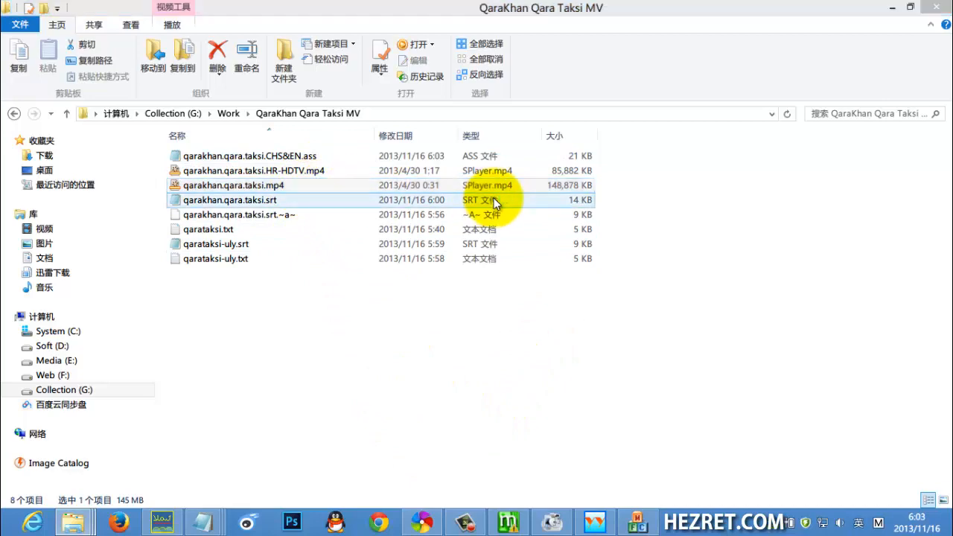
{"action": "key", "text": "Return"}
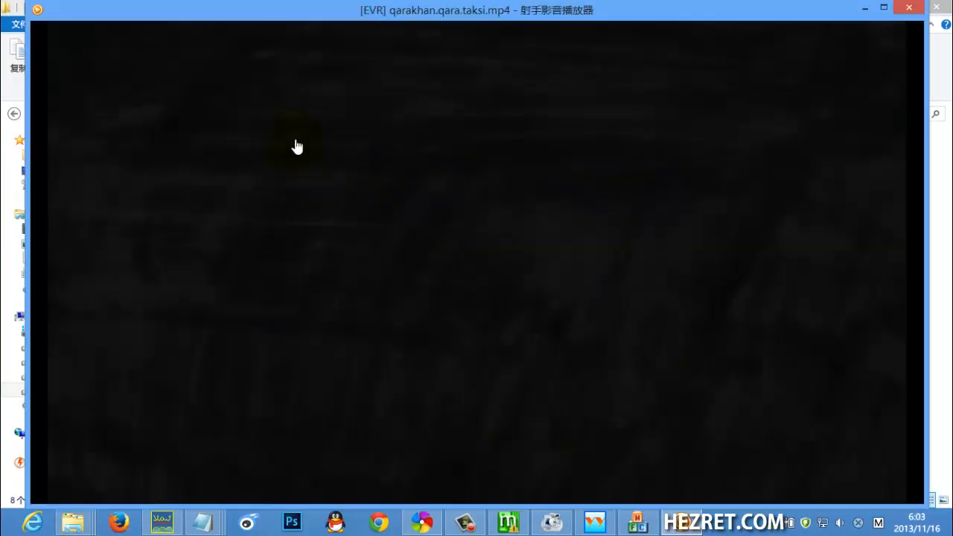
{"action": "left_click_drag", "start_coordinate": [227, 14], "coordinate": [331, 31]}
{"action": "left_click", "coordinate": [230, 154]}
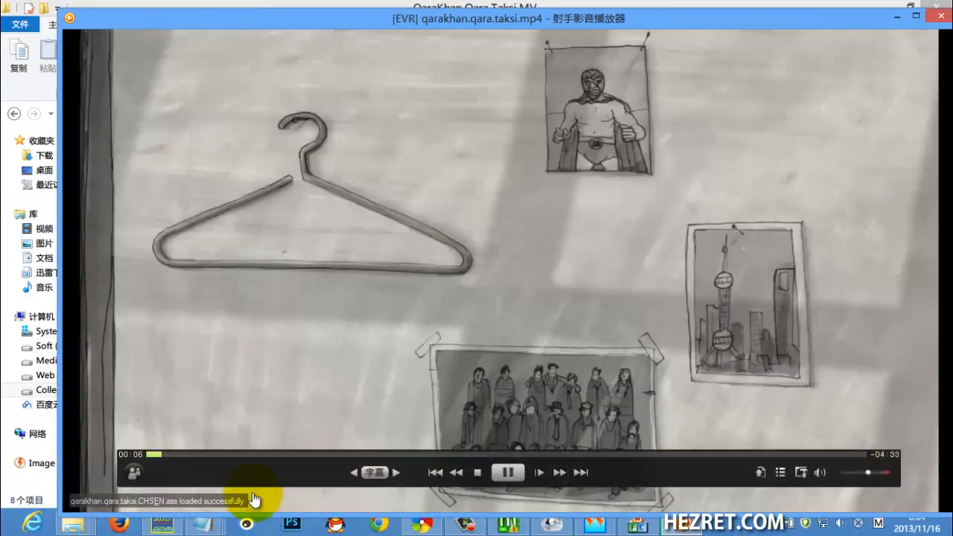
{"action": "left_click", "coordinate": [227, 454]}
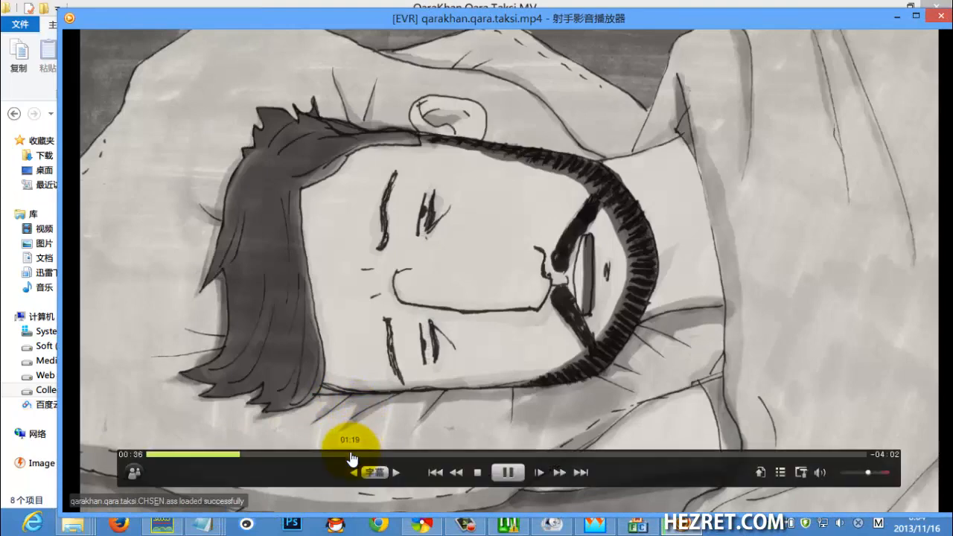
{"action": "left_click", "coordinate": [359, 453]}
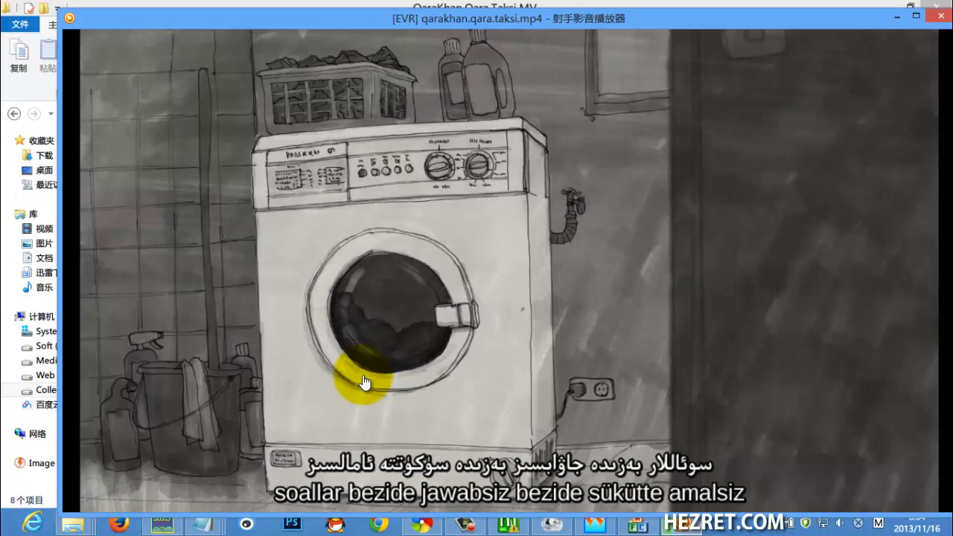
{"action": "mouse_move", "coordinate": [481, 471]}
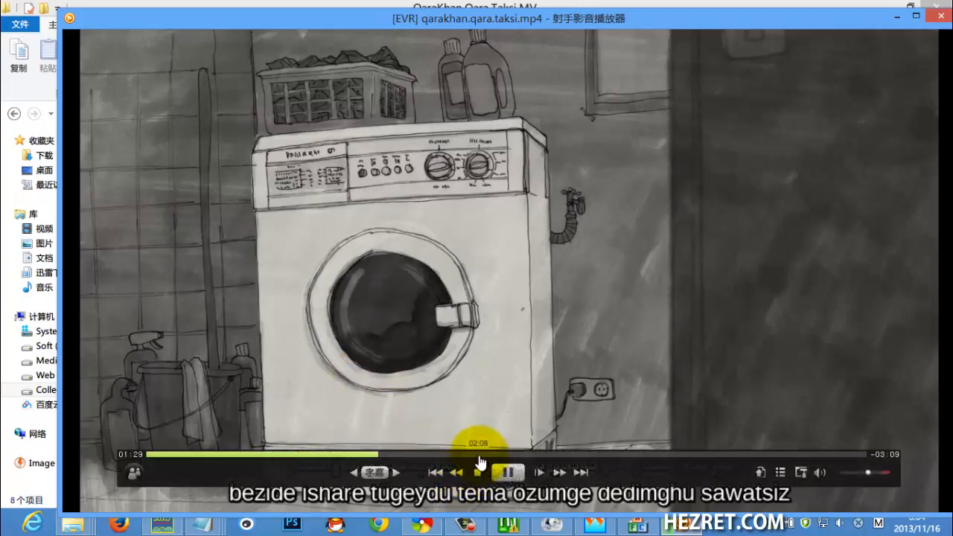
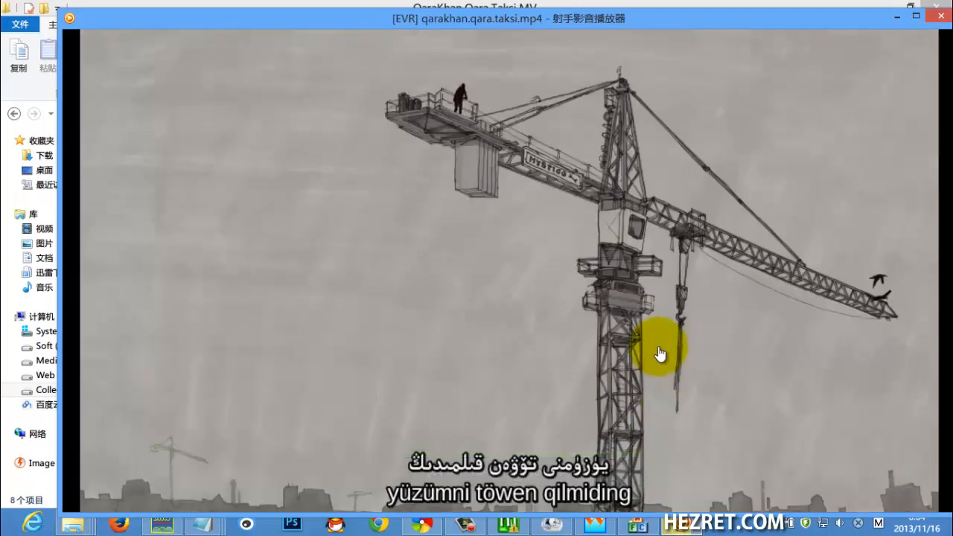
{"action": "mouse_move", "coordinate": [723, 450]}
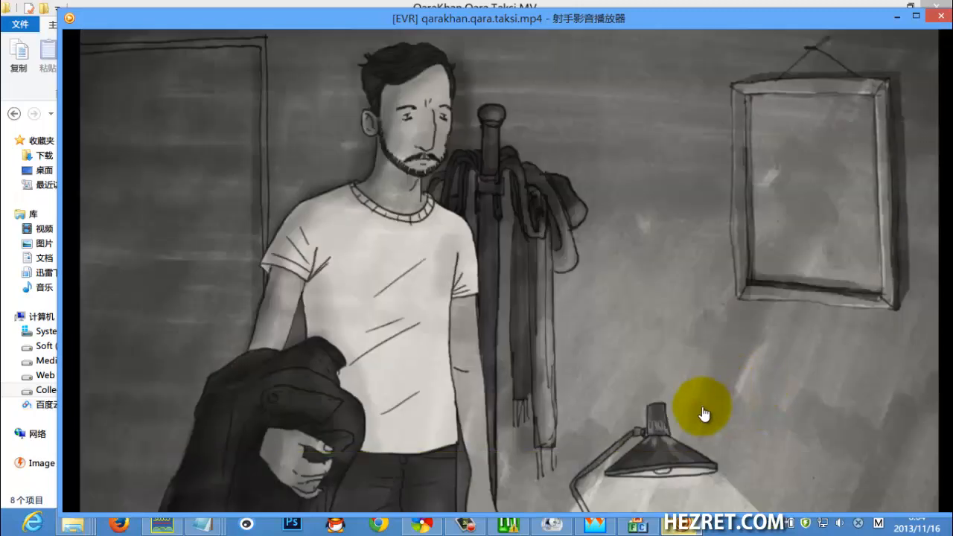
{"action": "left_click", "coordinate": [626, 454]}
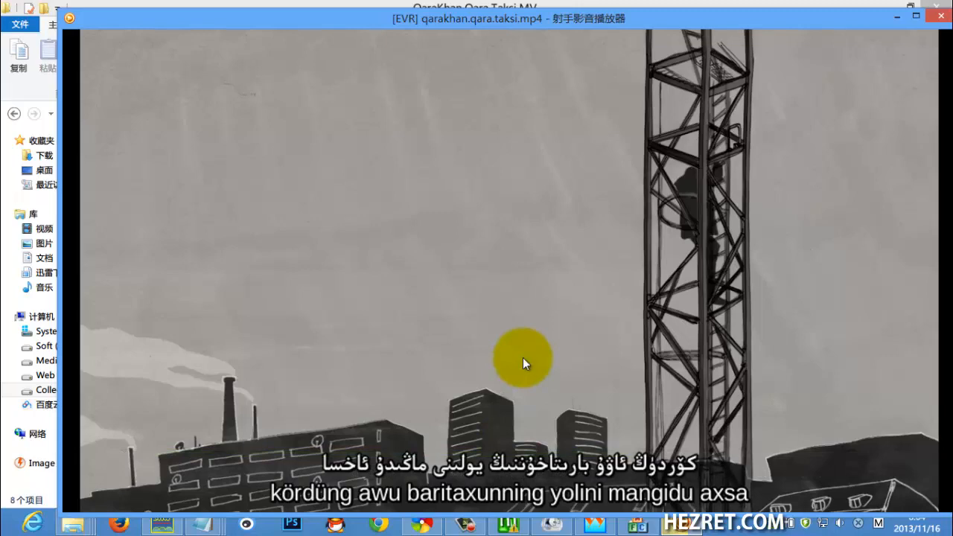
Switch to Time Machine, select ass_简体中文_英文 as the subtitle export format, and open the ASS settings
{"action": "key", "text": "alt+Tab"}
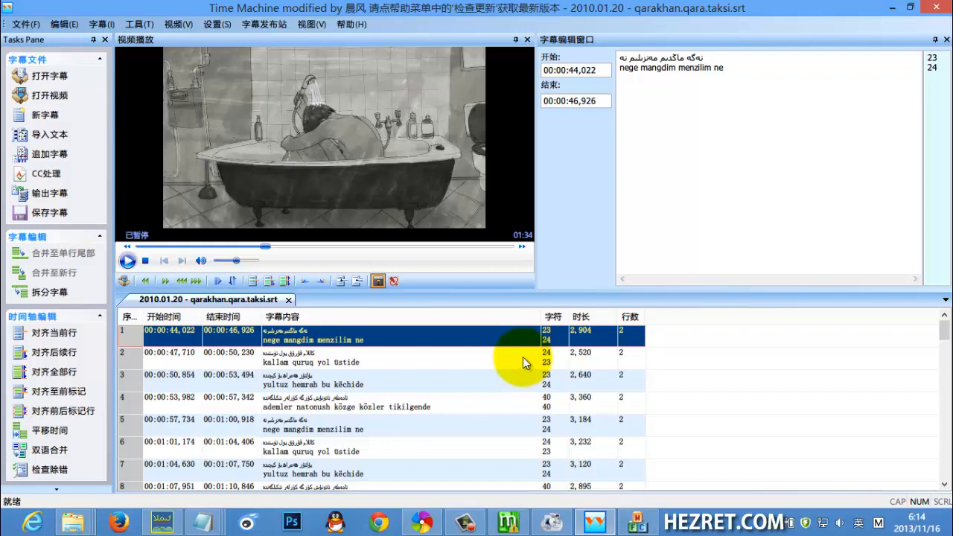
{"action": "left_click", "coordinate": [52, 192]}
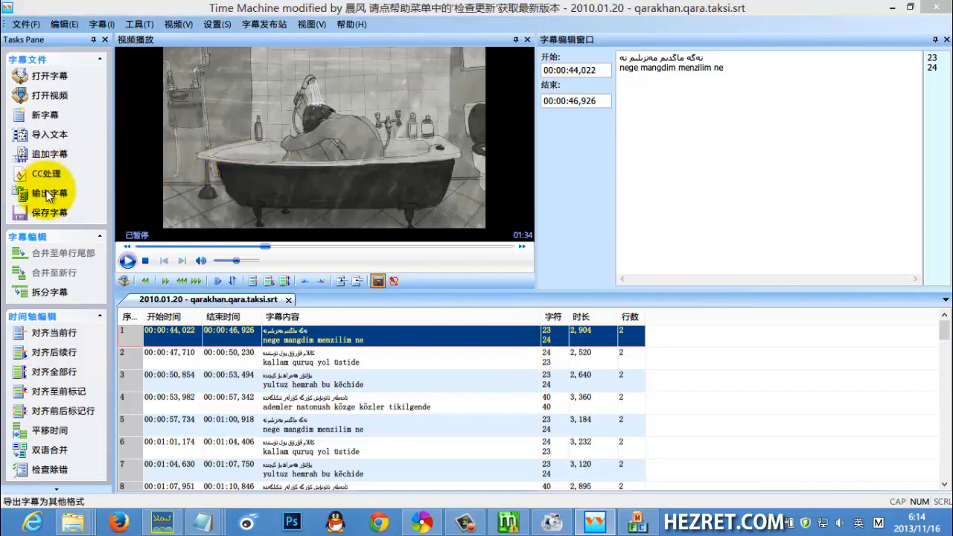
{"action": "scroll", "coordinate": [463, 197], "scroll_direction": "down", "scroll_amount": 1}
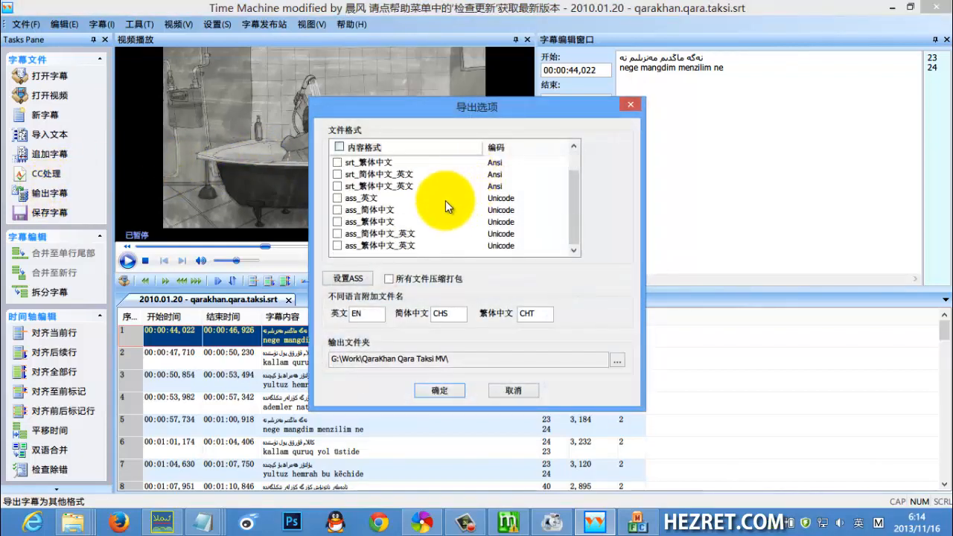
{"action": "left_click", "coordinate": [374, 235]}
{"action": "left_click", "coordinate": [345, 277]}
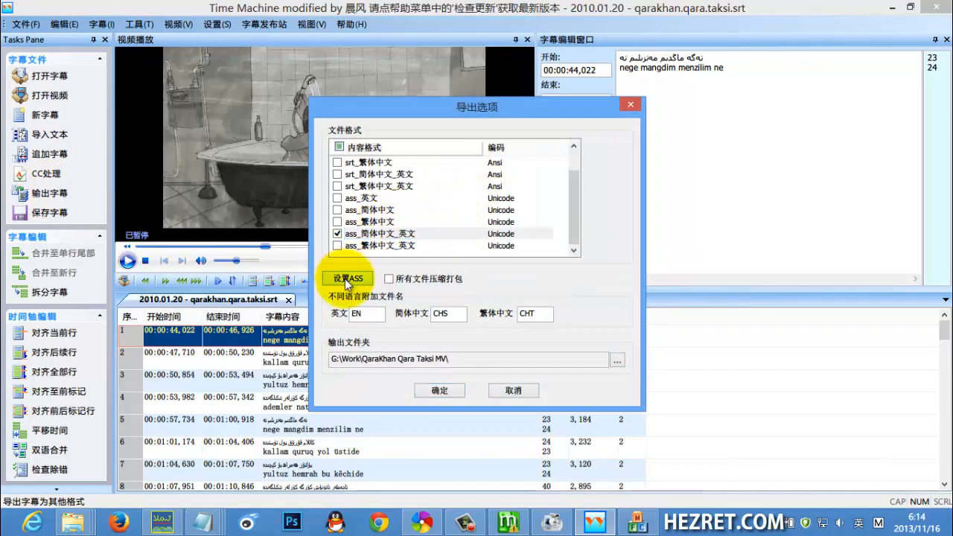
{"action": "left_click", "coordinate": [470, 383]}
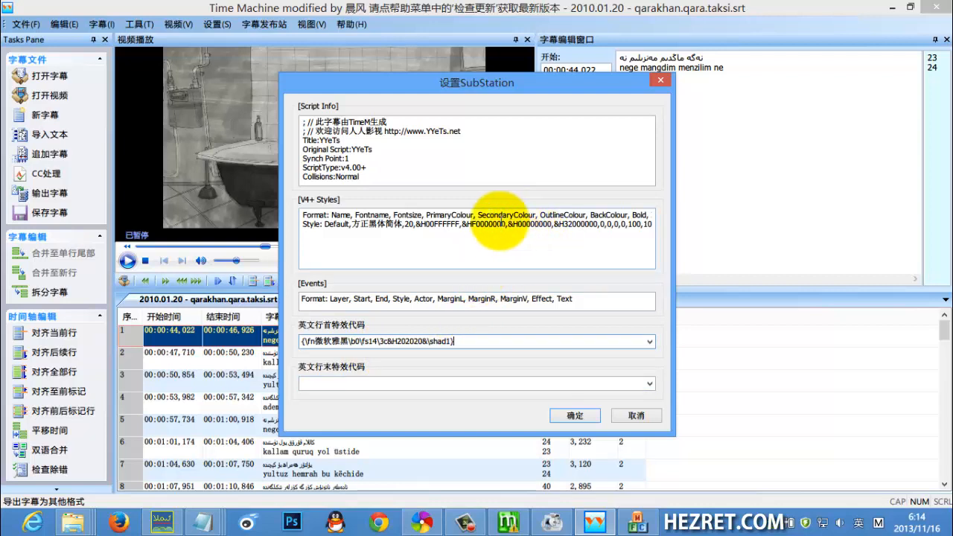
Clear the V4+ Styles text and copy the 维吾尔文 format and style lines from 美剧字幕特效.txt in Notepad
{"action": "left_click_drag", "start_coordinate": [304, 216], "coordinate": [708, 237]}
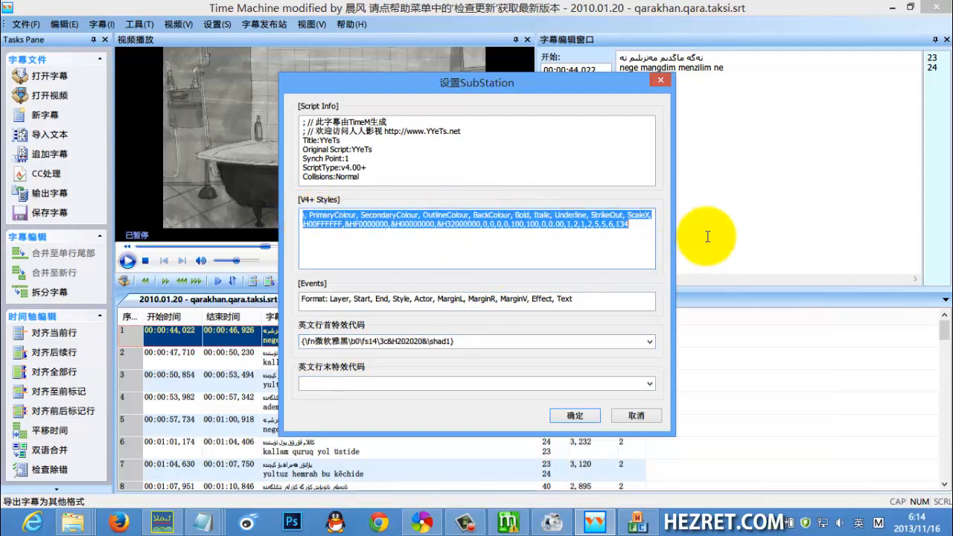
{"action": "key", "text": "Delete"}
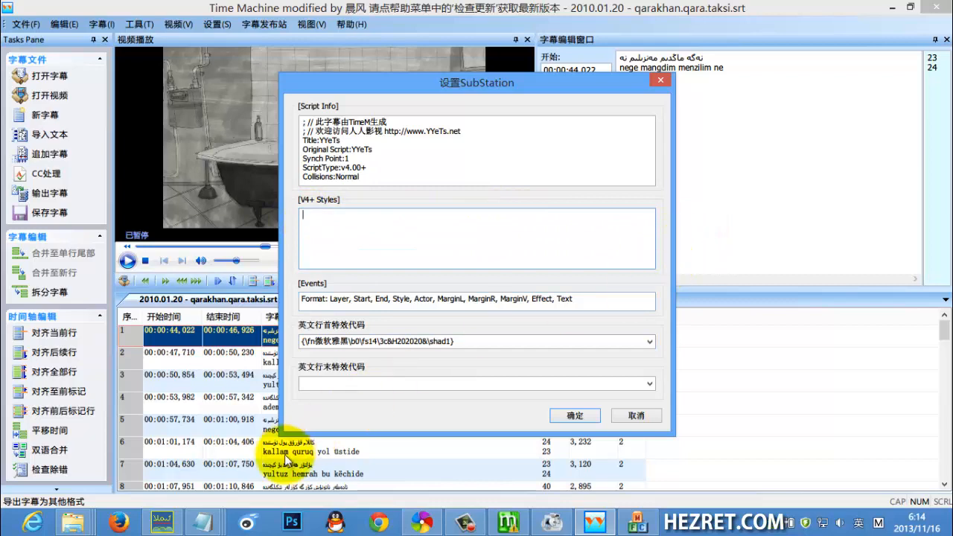
{"action": "mouse_move", "coordinate": [209, 521]}
{"action": "left_click", "coordinate": [579, 441]}
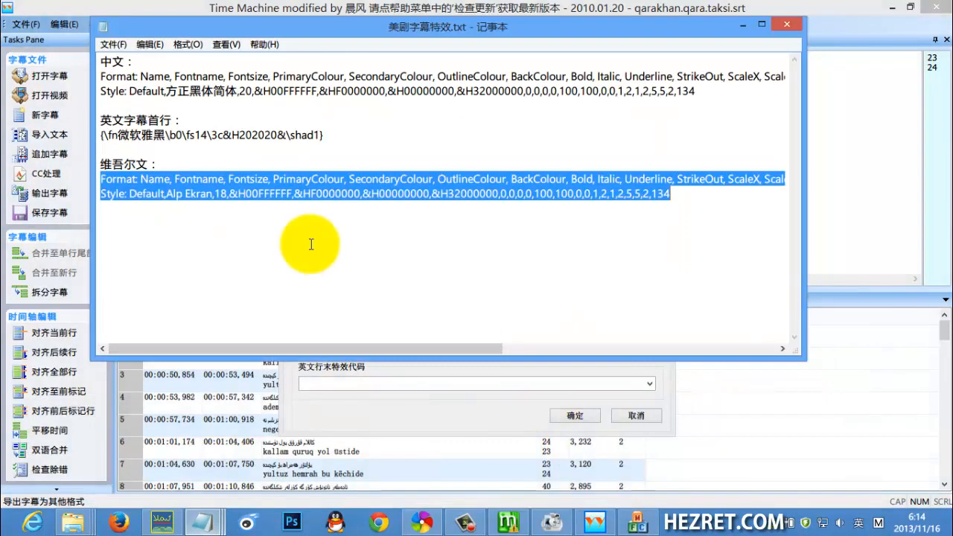
{"action": "right_click", "coordinate": [261, 192]}
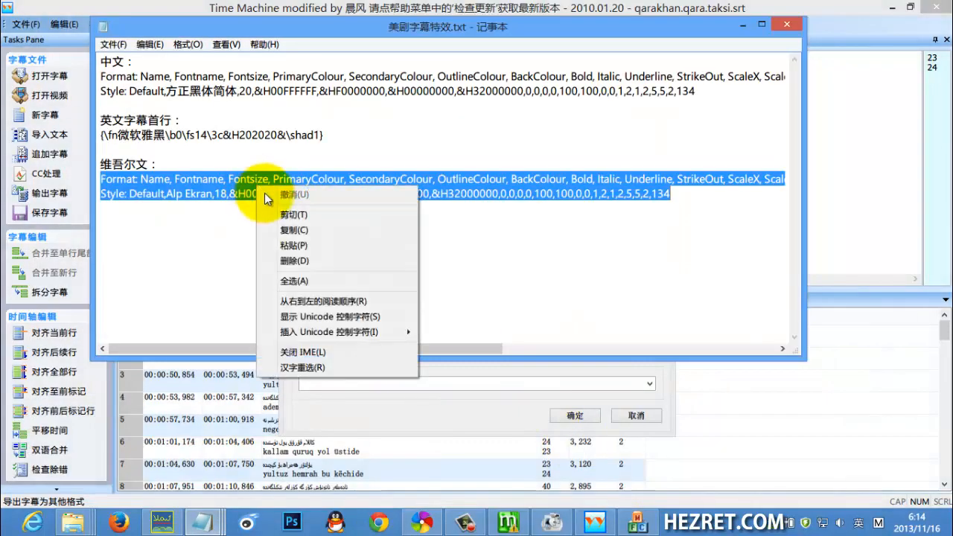
{"action": "left_click", "coordinate": [292, 229]}
{"action": "left_click", "coordinate": [742, 26]}
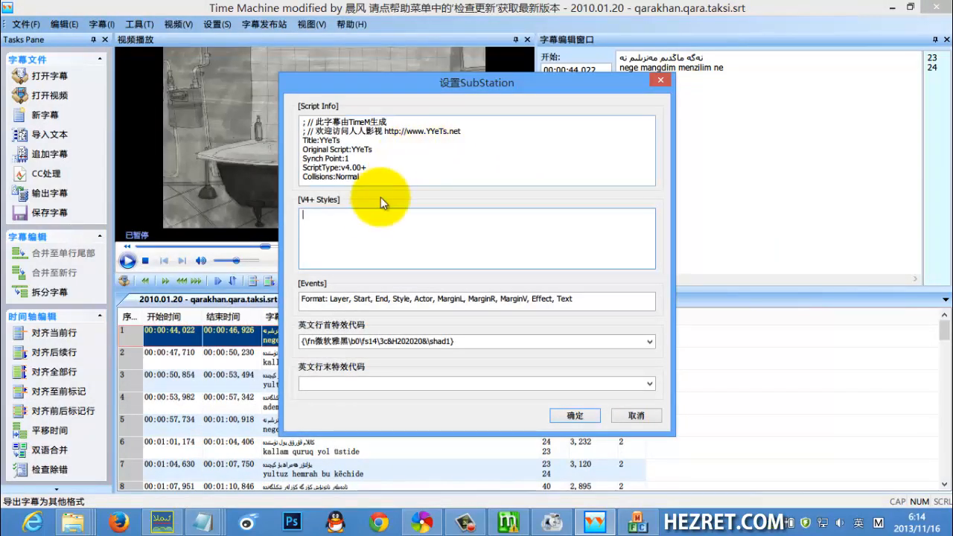
Paste the Alp Ekran, 18 style lines into V4+ Styles and export the subtitles to G:\Work\QaraKhan Qara Taksi MV\
{"action": "left_click", "coordinate": [349, 239]}
{"action": "key", "text": "ctrl+v"}
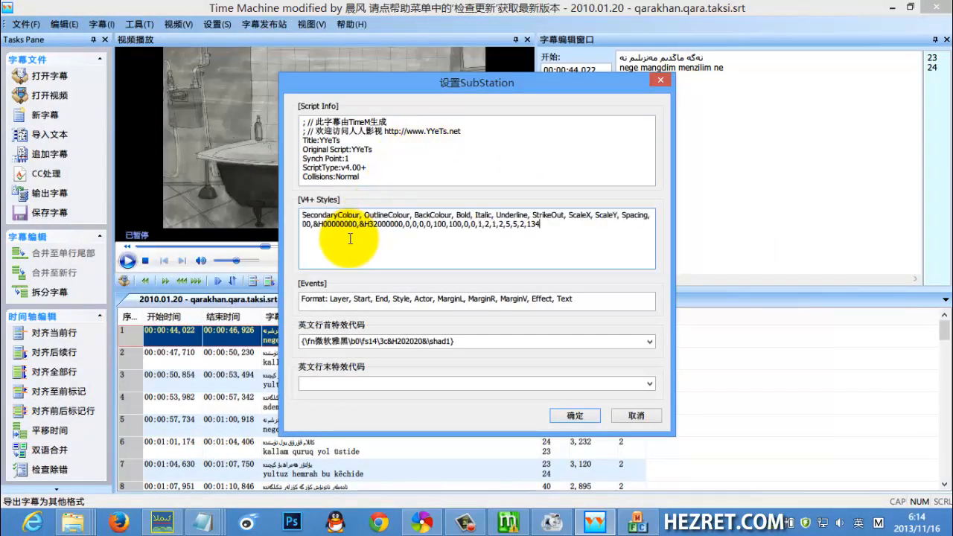
{"action": "key", "text": "Home"}
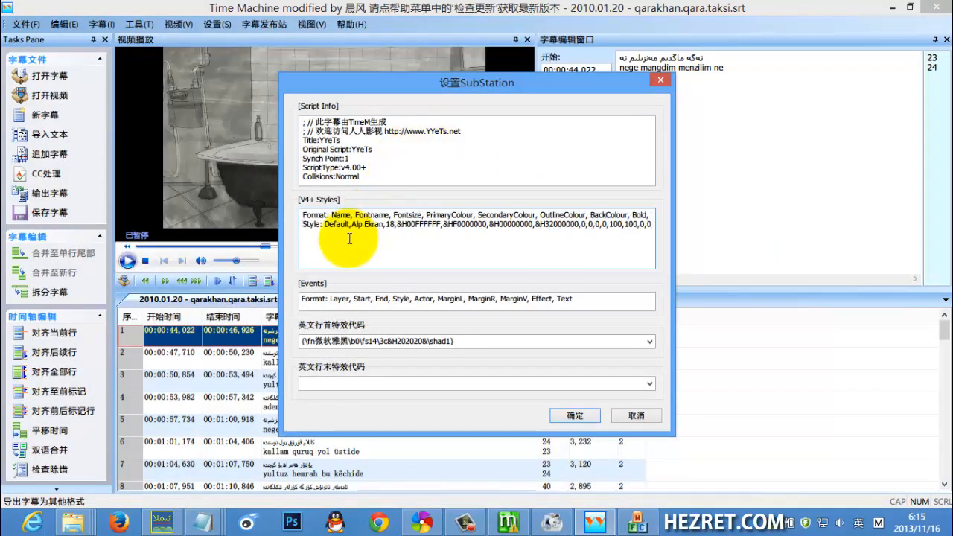
{"action": "left_click", "coordinate": [566, 415]}
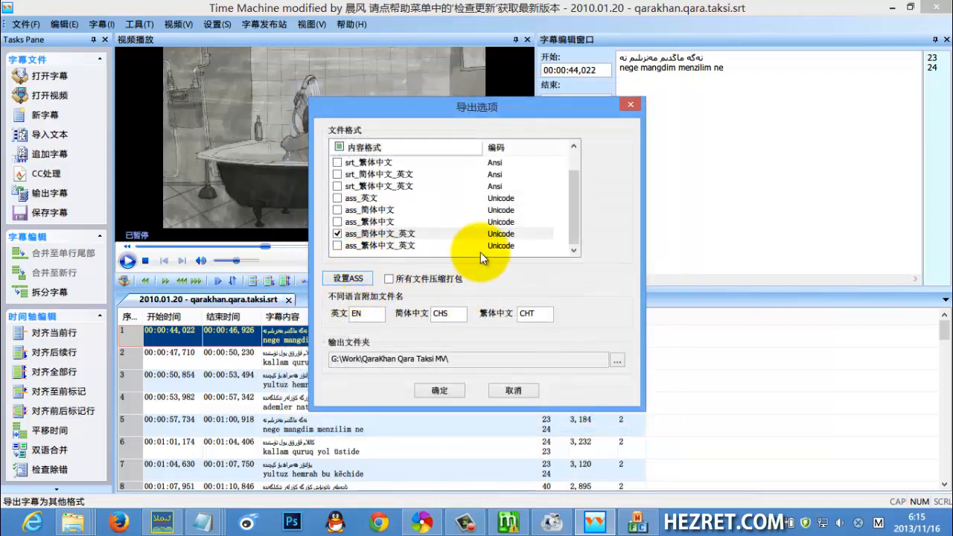
{"action": "left_click", "coordinate": [442, 384]}
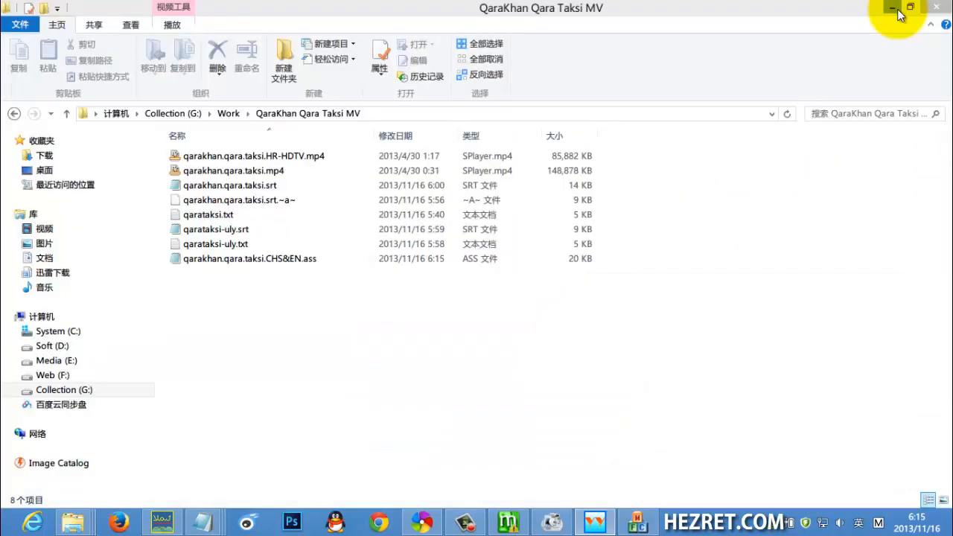
Open qarakhan.qara.taksi.CHS&EN.ass in Notepad and examine which dialogue lines carry the 微软雅黑 effect code before the Latin text
{"action": "double_click", "coordinate": [309, 153]}
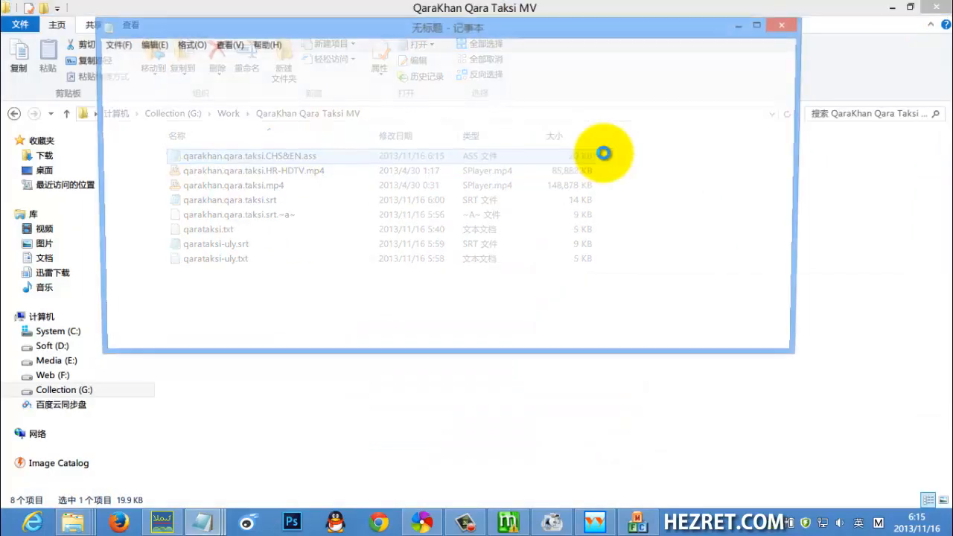
{"action": "scroll", "coordinate": [604, 153], "scroll_direction": "down", "scroll_amount": 3}
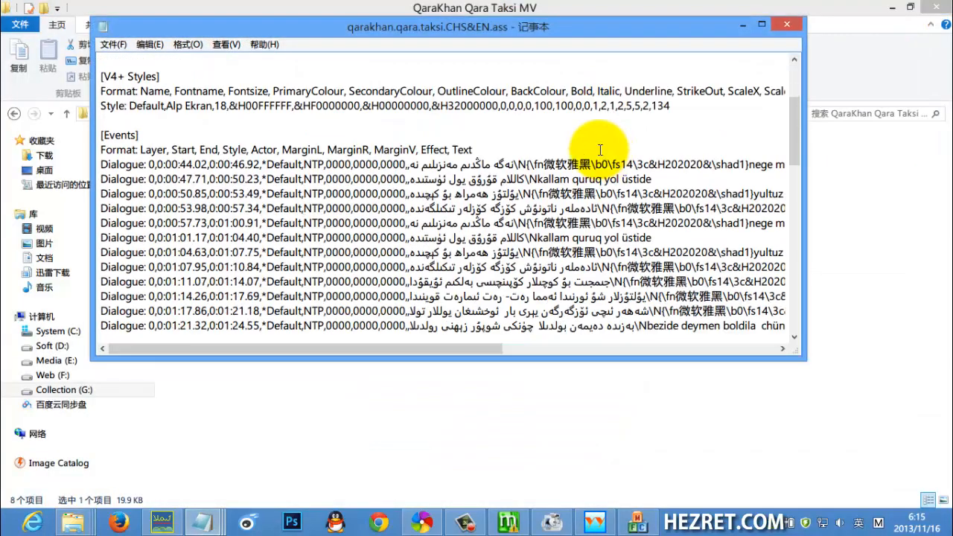
{"action": "double_click", "coordinate": [590, 27]}
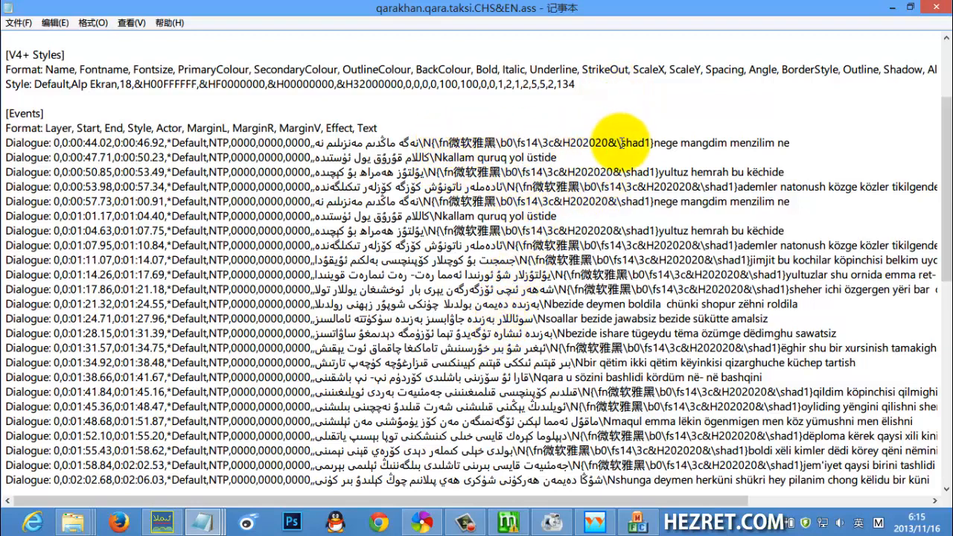
{"action": "left_click_drag", "start_coordinate": [654, 142], "coordinate": [791, 142]}
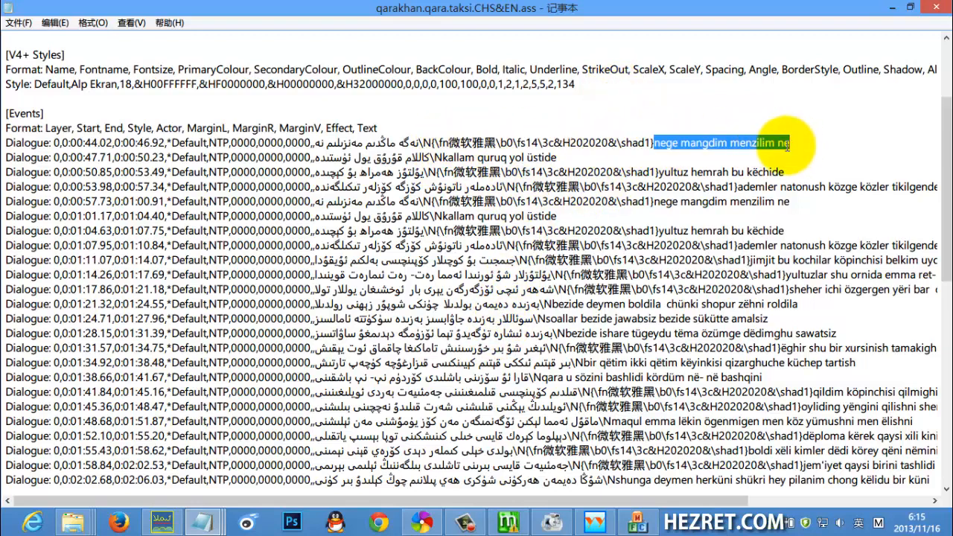
{"action": "left_click_drag", "start_coordinate": [653, 142], "coordinate": [449, 142]}
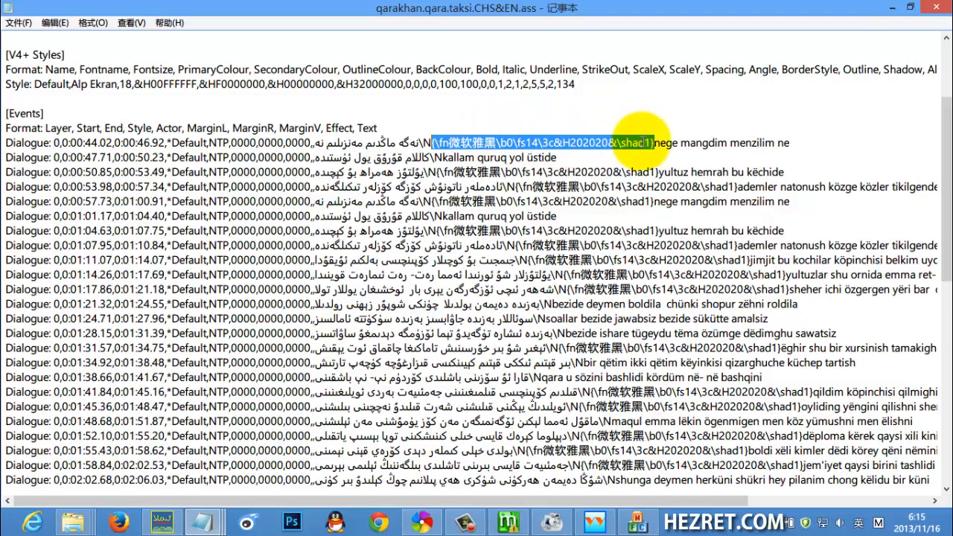
{"action": "left_click", "coordinate": [444, 158]}
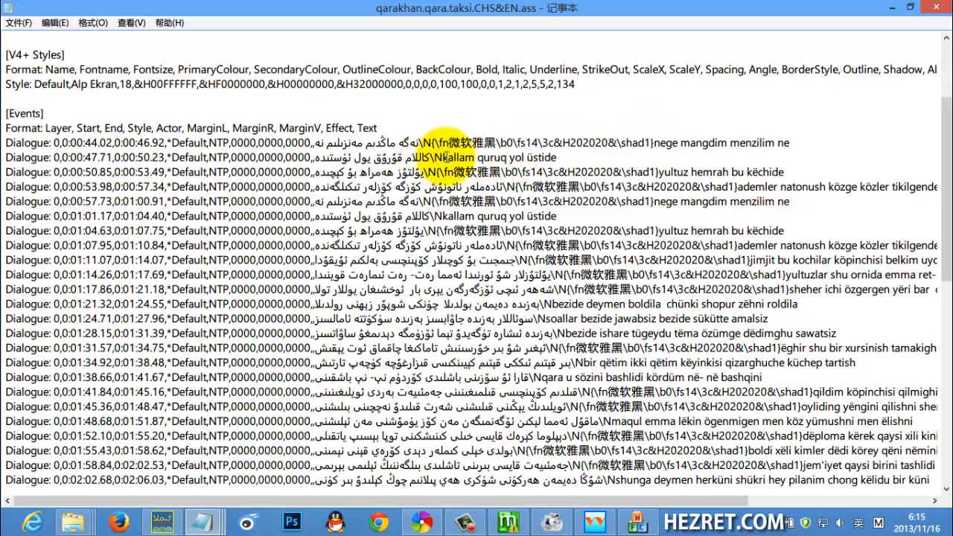
{"action": "left_click_drag", "start_coordinate": [441, 157], "coordinate": [596, 172]}
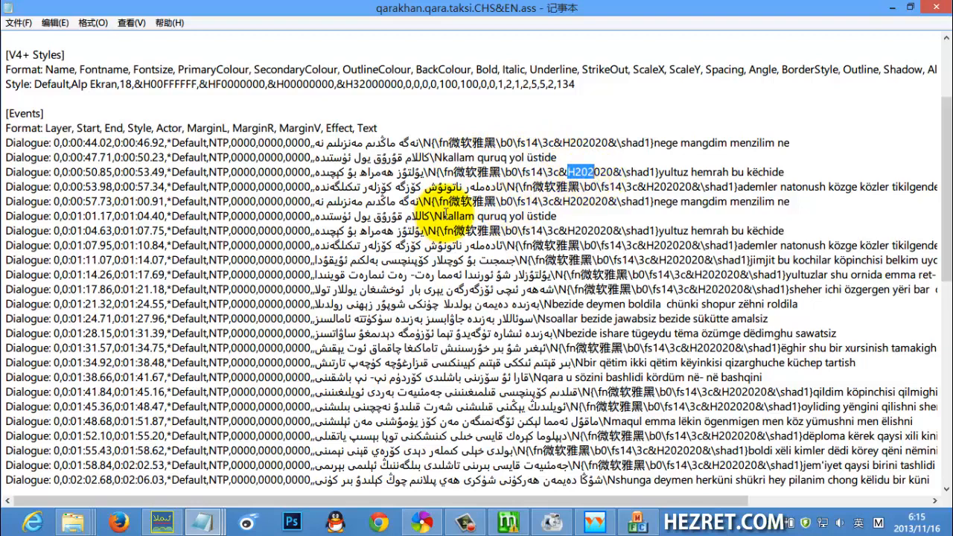
{"action": "left_click_drag", "start_coordinate": [444, 216], "coordinate": [543, 215]}
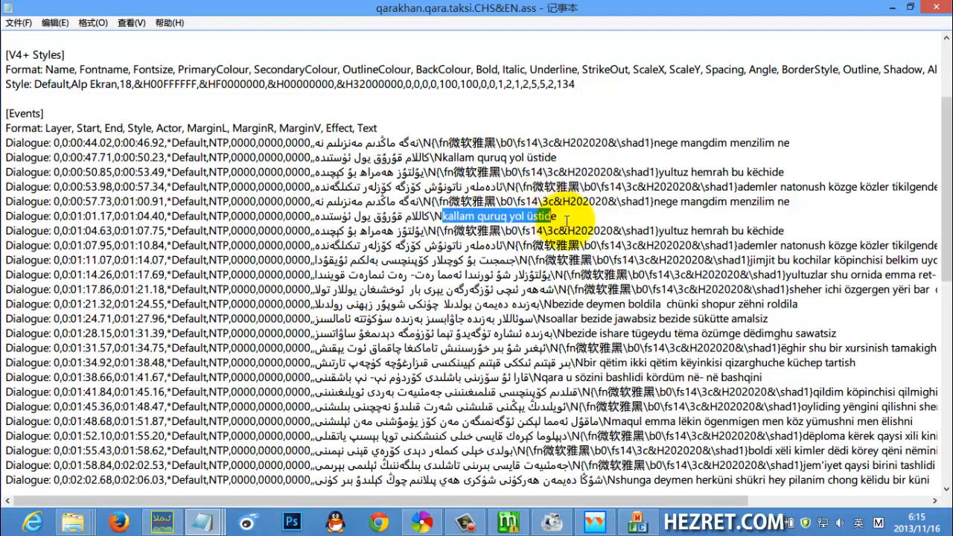
{"action": "scroll", "coordinate": [567, 221], "scroll_direction": "down", "scroll_amount": 1}
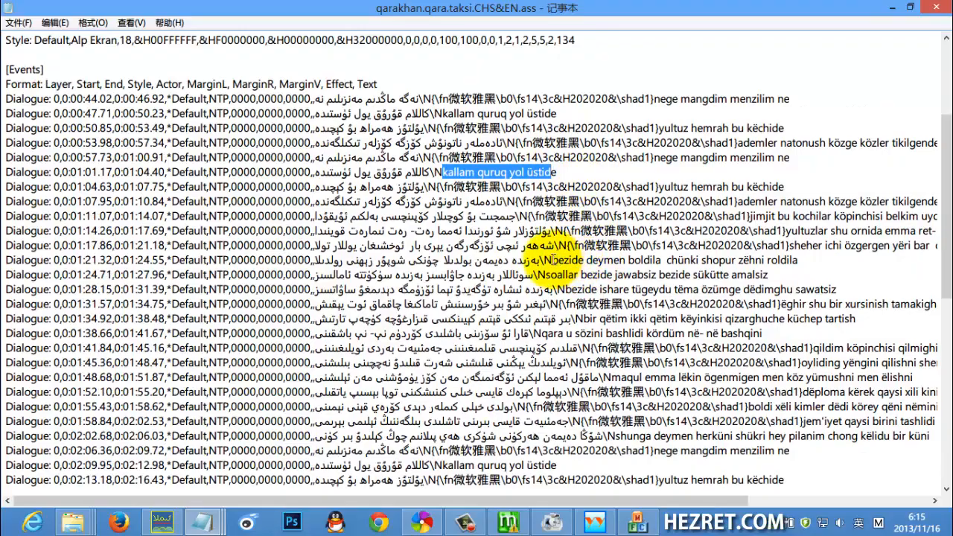
{"action": "left_click_drag", "start_coordinate": [552, 260], "coordinate": [811, 257]}
{"action": "scroll", "coordinate": [670, 275], "scroll_direction": "down", "scroll_amount": 5}
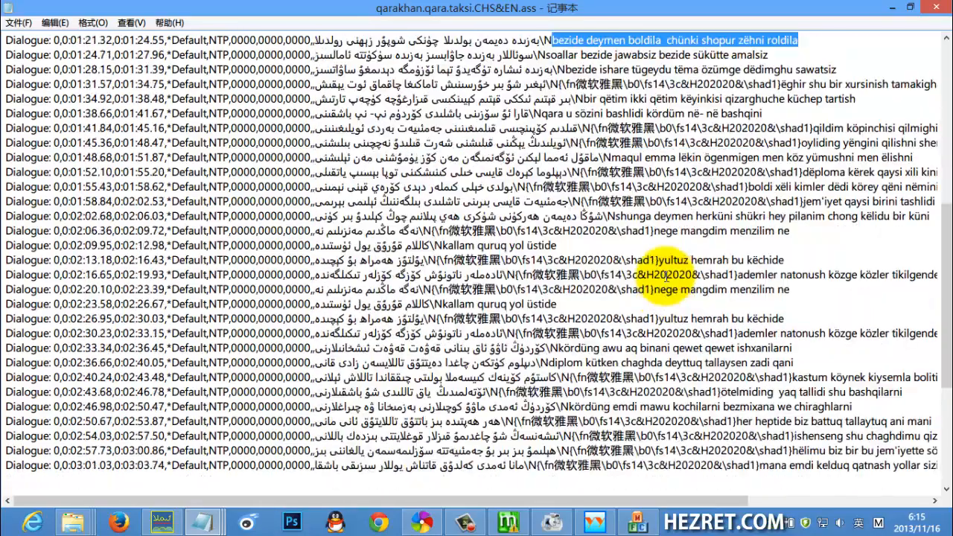
Return from Notepad to the QaraKhan Qara Taksi MV folder and delete qarakhan.qara.taksi.CHS&EN.ass
{"action": "scroll", "coordinate": [665, 274], "scroll_direction": "down", "scroll_amount": 5}
{"action": "left_click", "coordinate": [892, 7]}
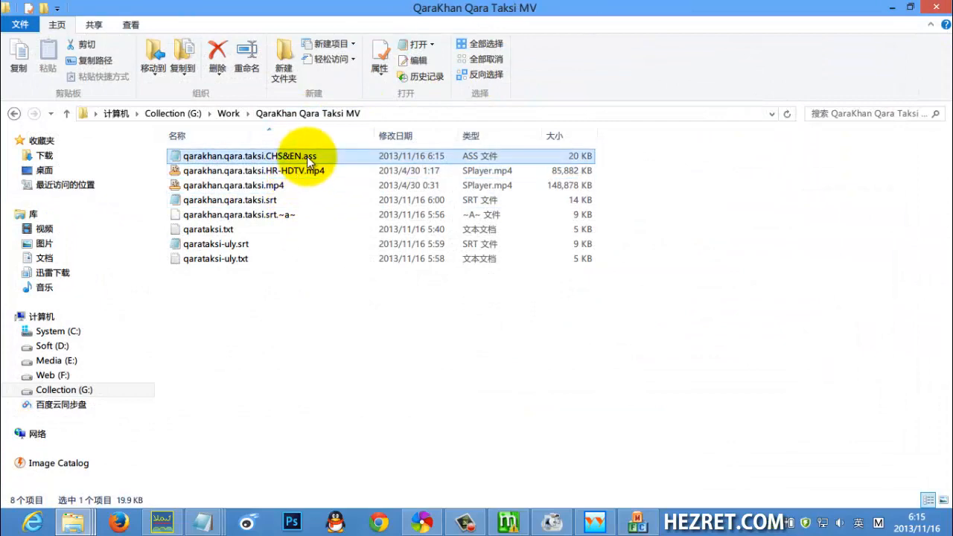
{"action": "key", "text": "Delete"}
Switch to Time Machine, choose ass_简体中文_英文 as the subtitle export format, and bring up its ASS settings
{"action": "left_click", "coordinate": [588, 525]}
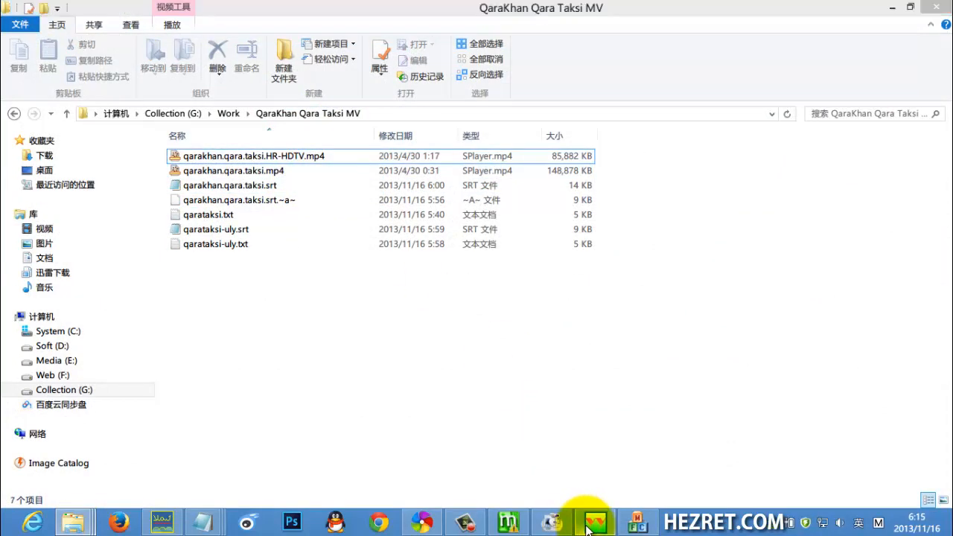
{"action": "left_click", "coordinate": [49, 193]}
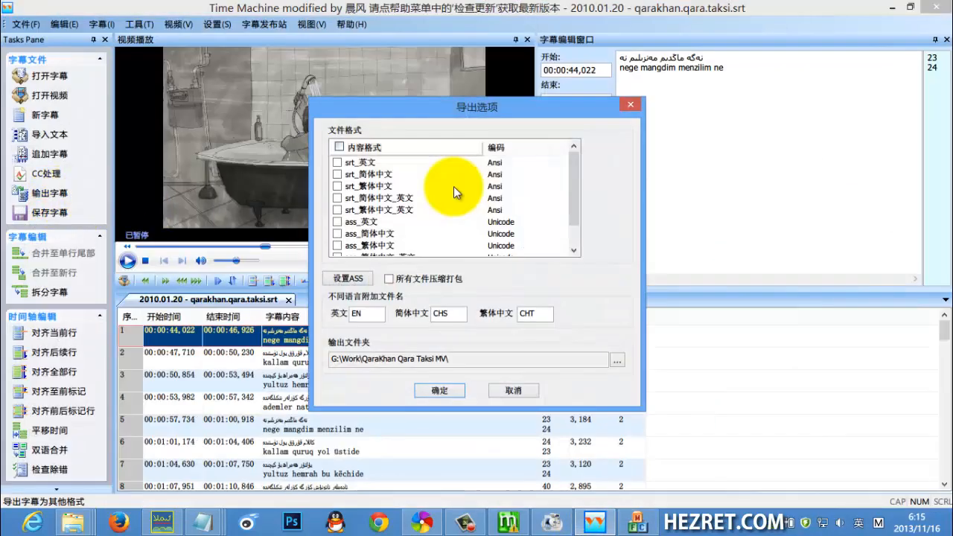
{"action": "scroll", "coordinate": [448, 194], "scroll_direction": "down", "scroll_amount": 1}
{"action": "left_click", "coordinate": [379, 235]}
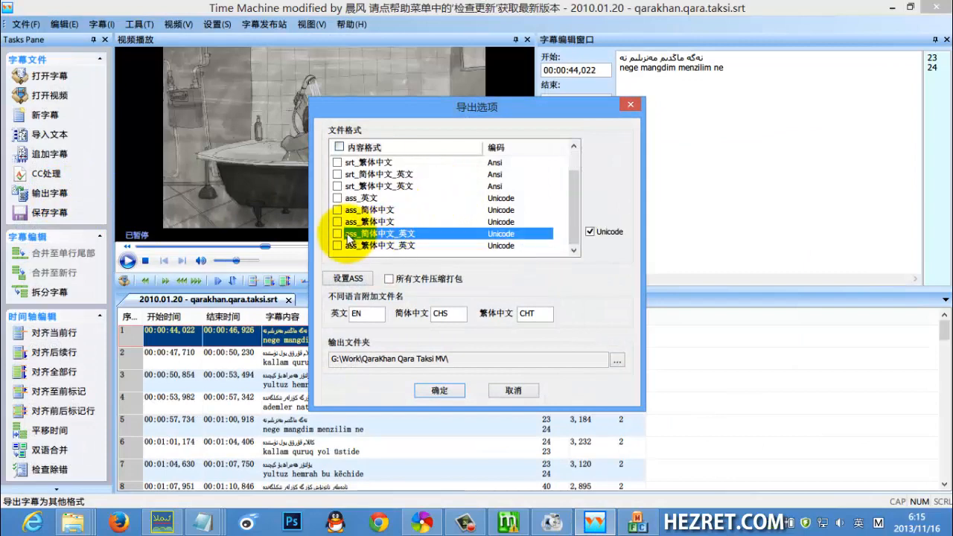
{"action": "left_click", "coordinate": [350, 280]}
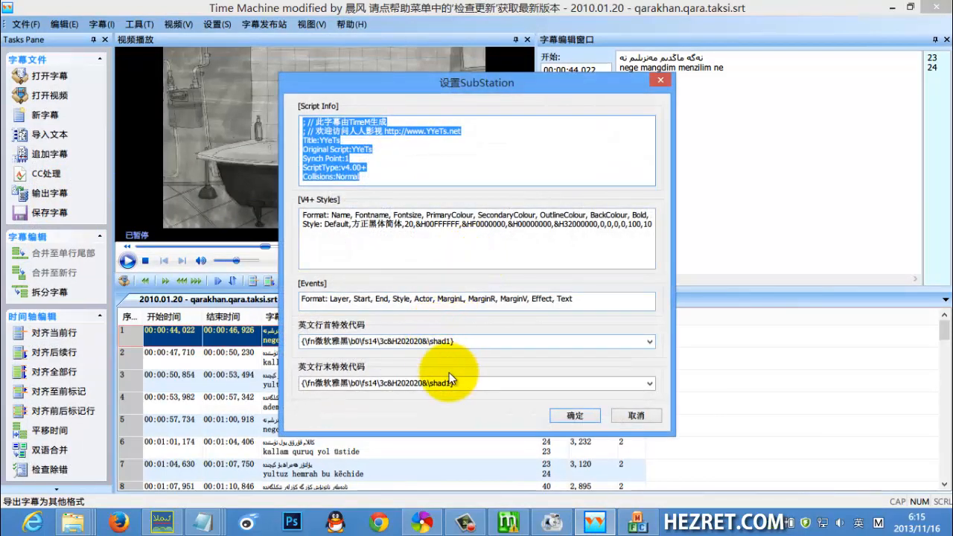
Clear the effect codes for the start and end of English lines and empty the V4+ Styles text
{"action": "left_click", "coordinate": [460, 382]}
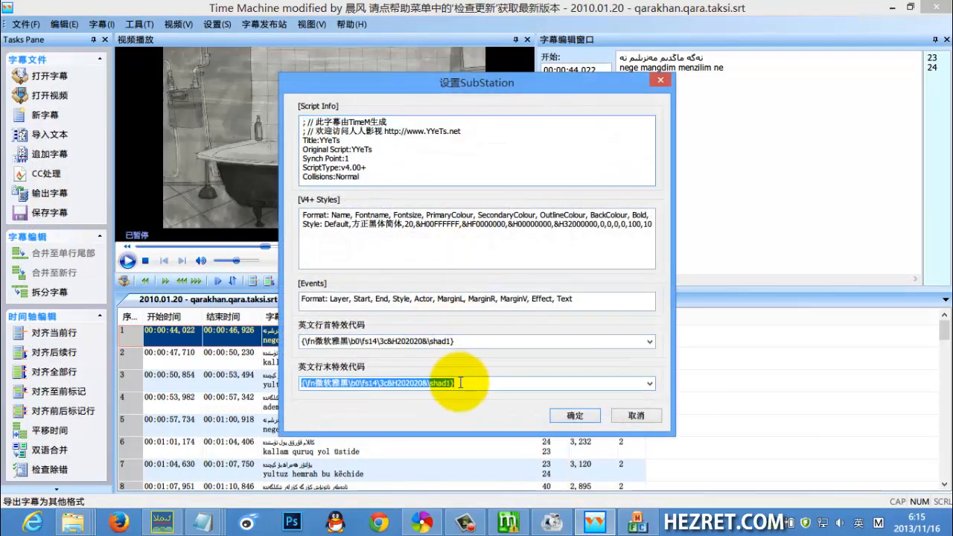
{"action": "double_click", "coordinate": [474, 340]}
{"action": "key", "text": "BackSpace"}
{"action": "left_click_drag", "start_coordinate": [453, 225], "coordinate": [273, 210]}
{"action": "key", "text": "BackSpace"}
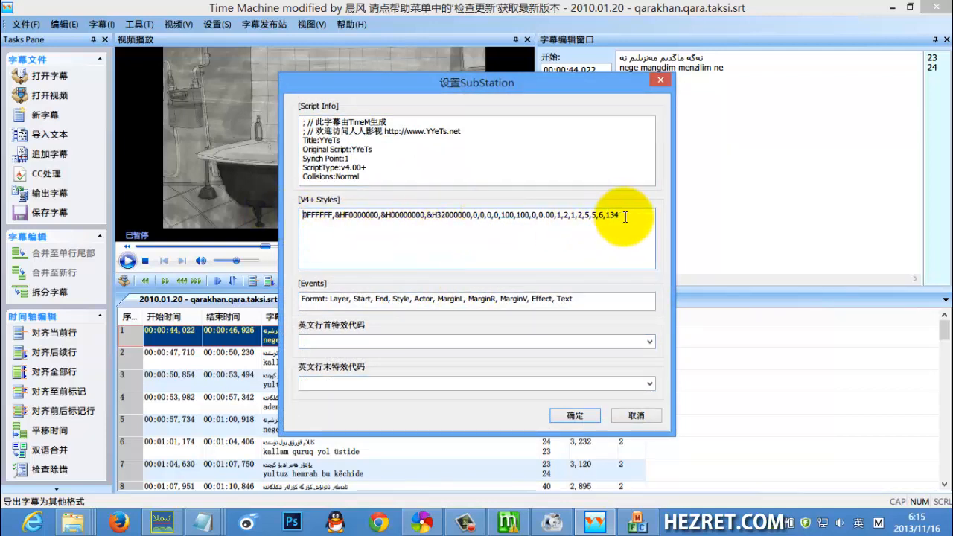
{"action": "left_click_drag", "start_coordinate": [619, 215], "coordinate": [122, 225]}
{"action": "key", "text": "BackSpace"}
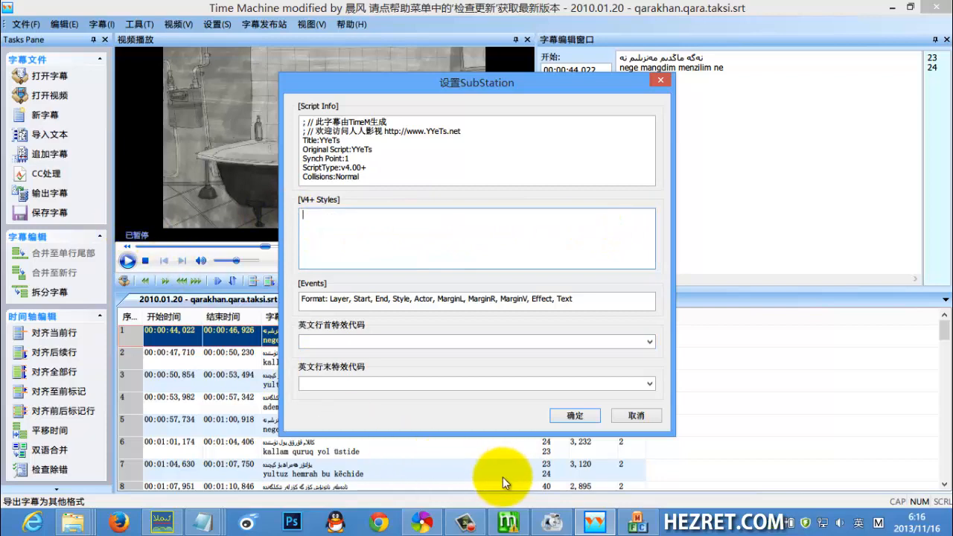
Fill V4+ Styles with the copied Alp Ekran, 18 format and style lines and export to G:\Work\QaraKhan Qara Taksi MV\
{"action": "mouse_move", "coordinate": [203, 524]}
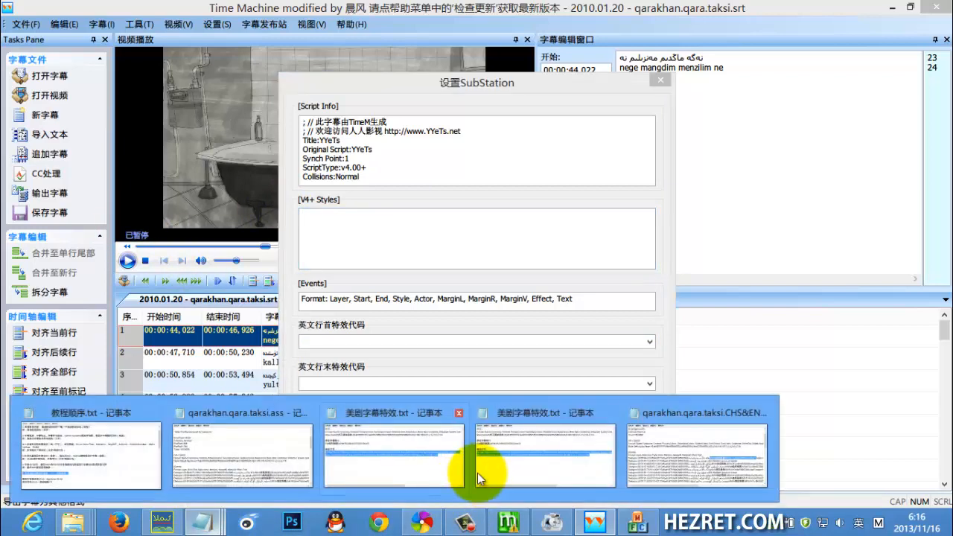
{"action": "left_click", "coordinate": [551, 450]}
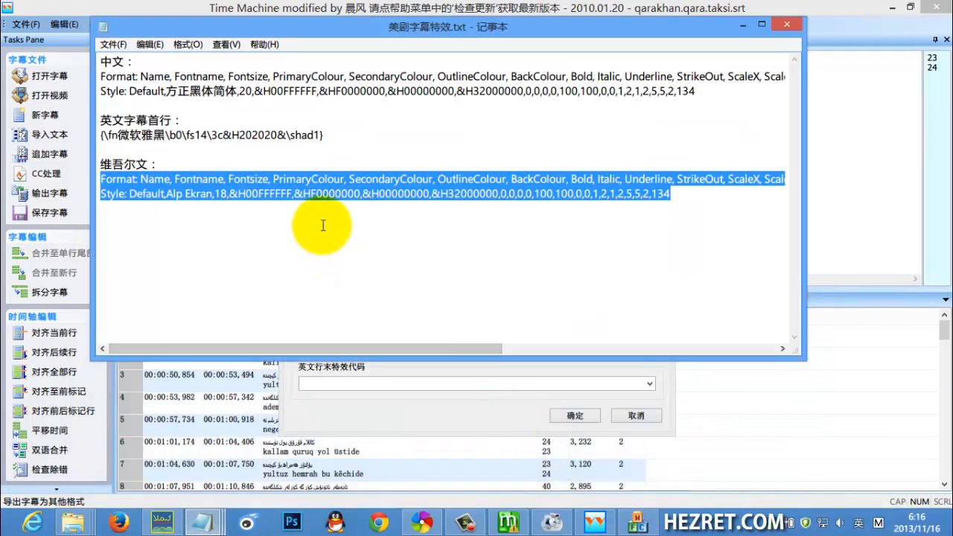
{"action": "left_click", "coordinate": [742, 24]}
{"action": "key", "text": "ctrl+v"}
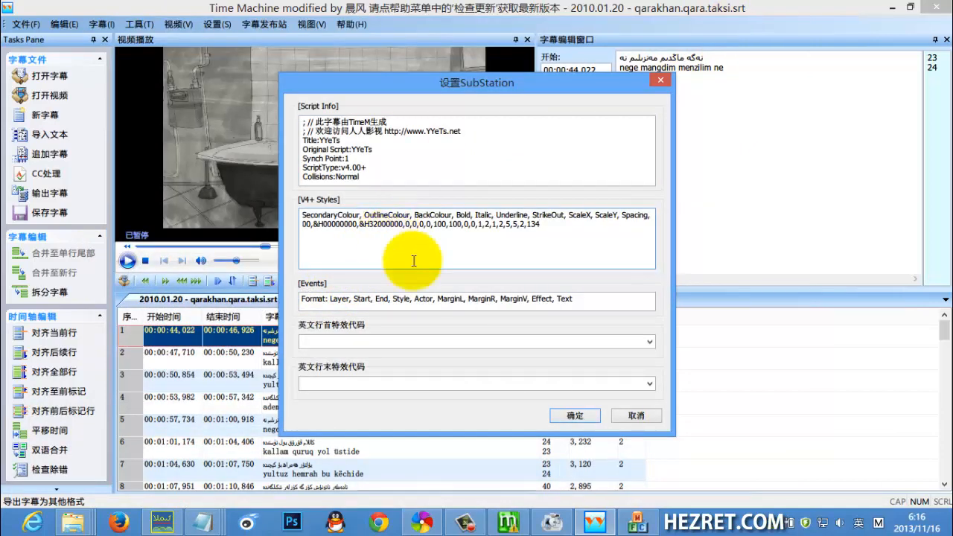
{"action": "left_click", "coordinate": [572, 416]}
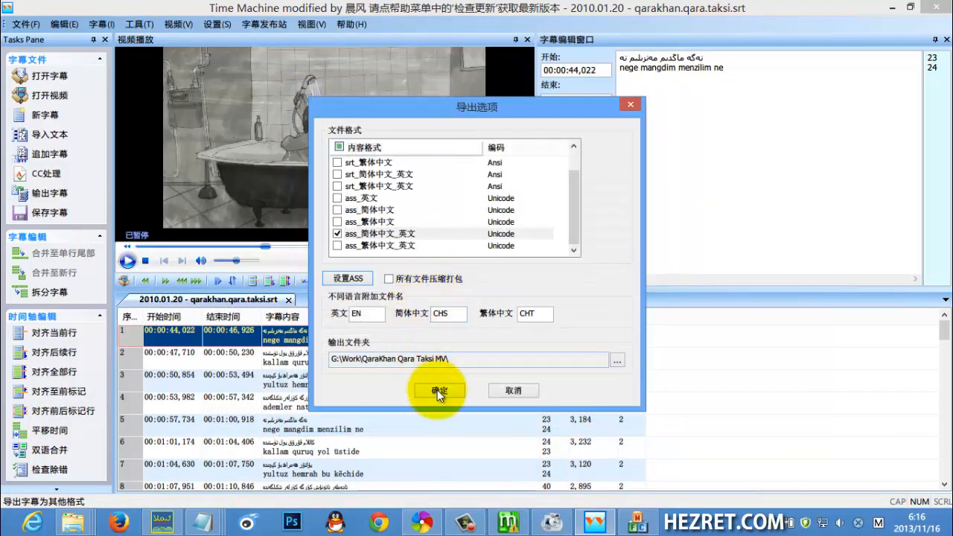
{"action": "left_click", "coordinate": [436, 331]}
Open the newly exported qarakhan.qara.taksi.CHS&EN.ass in Notepad and locate the \N separator in the first dialogue line
{"action": "left_click", "coordinate": [890, 11]}
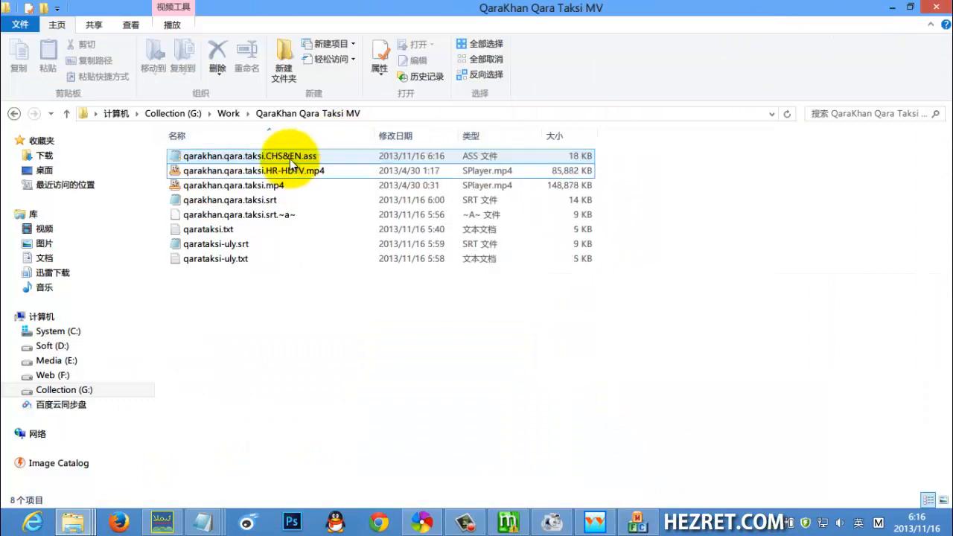
{"action": "double_click", "coordinate": [278, 155]}
{"action": "scroll", "coordinate": [524, 167], "scroll_direction": "down", "scroll_amount": 3}
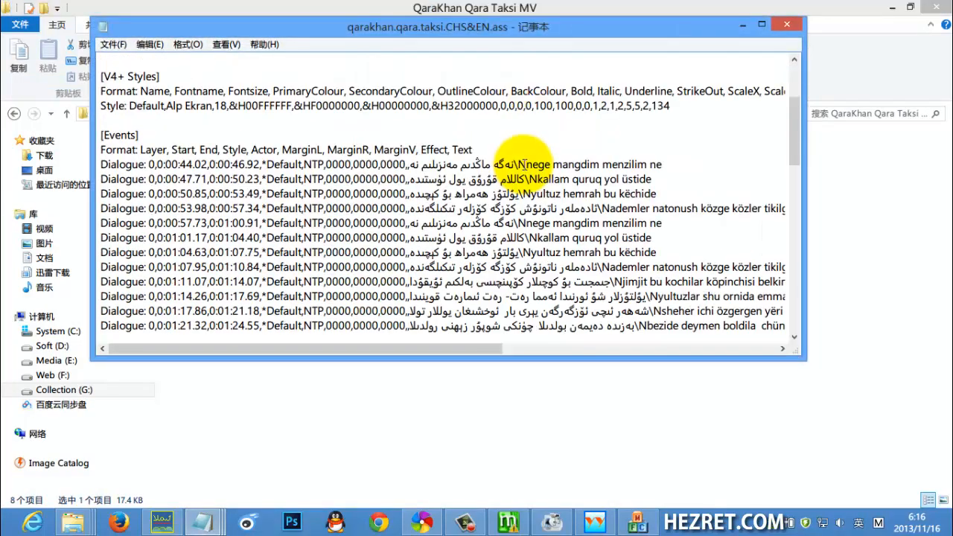
{"action": "left_click_drag", "start_coordinate": [524, 166], "coordinate": [519, 165]}
{"action": "left_click", "coordinate": [524, 165]}
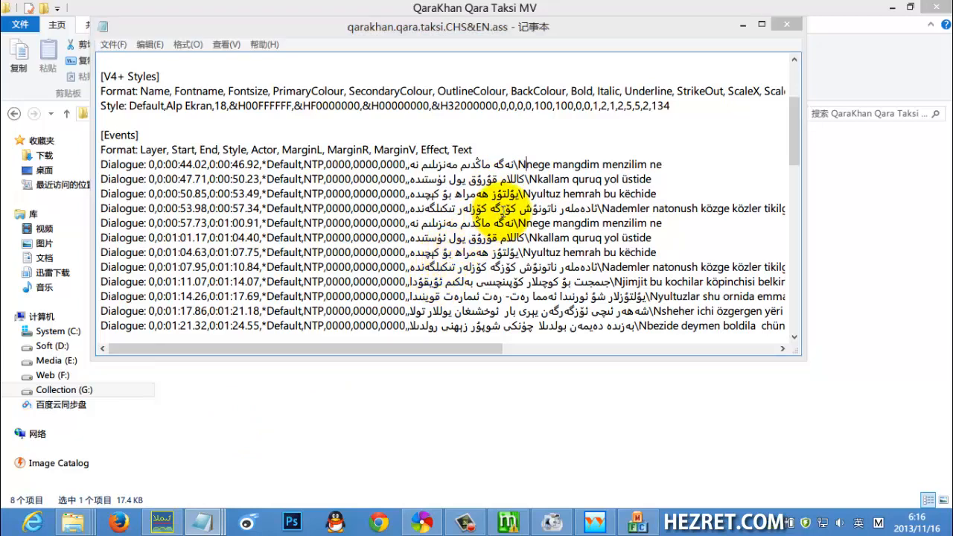
Set up a text replacement with \N as the search text and \N as the start of the replacement text
{"action": "key", "text": "ctrl+h"}
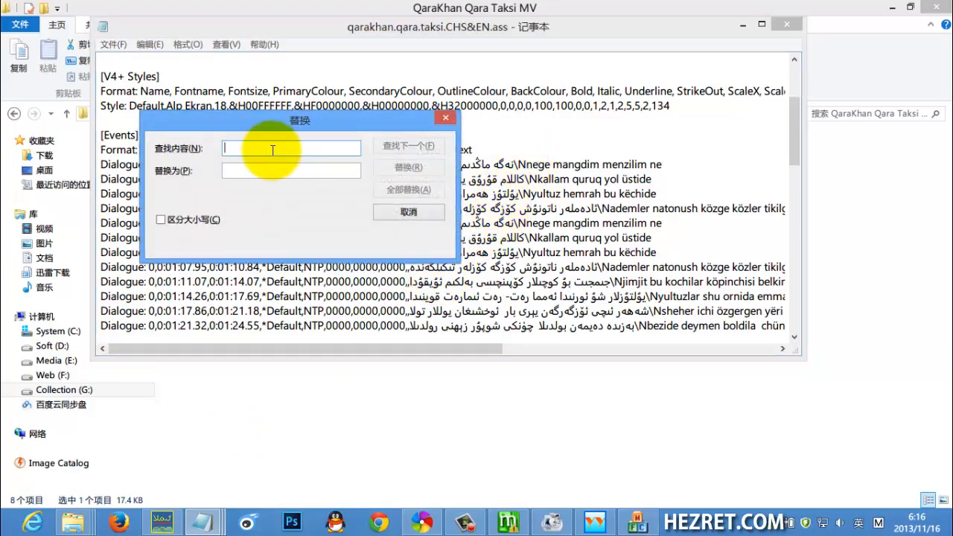
{"action": "type", "text": "\\N"}
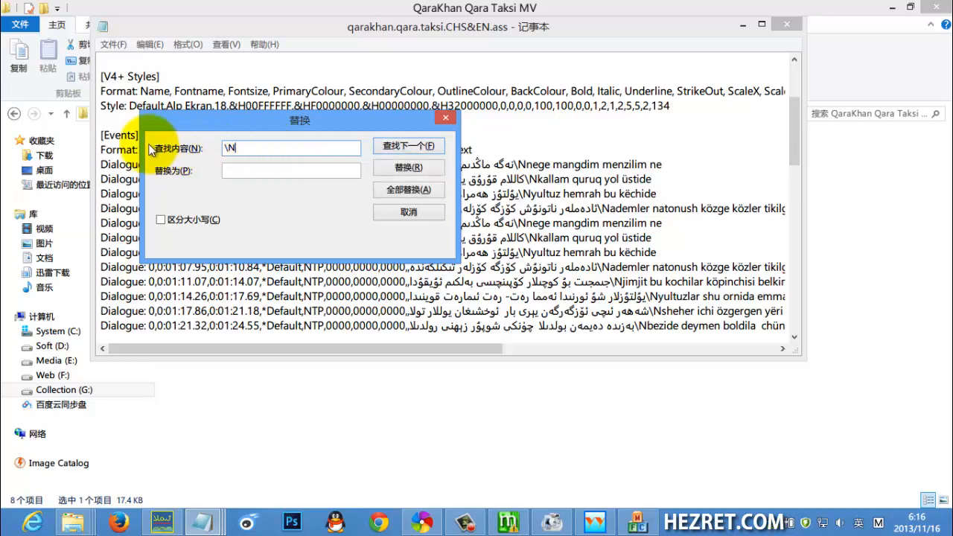
{"action": "left_click", "coordinate": [251, 172]}
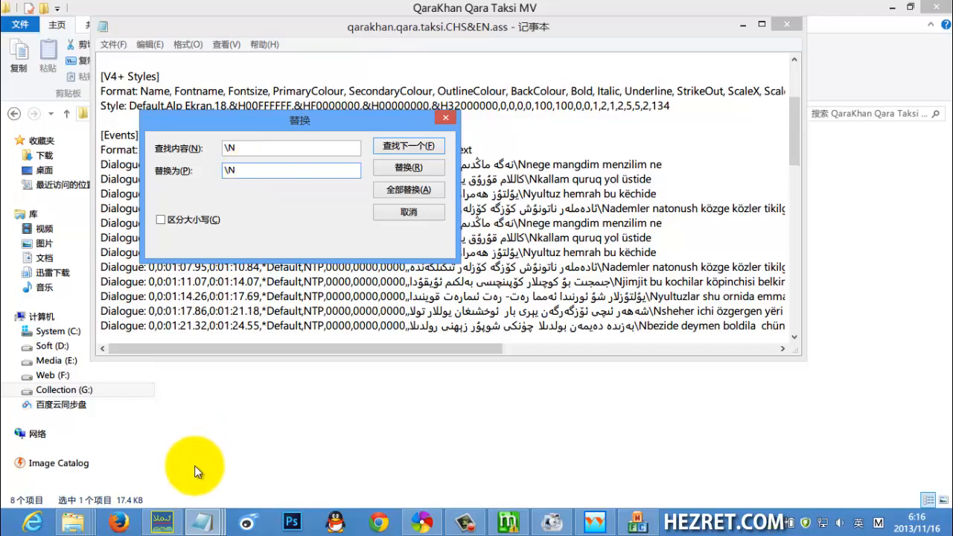
Append {\fn微软雅黑\b0\fs14\3c&H202020&\shad1} from 美剧字幕特效.txt to the replacement text and replace every \N in the subtitle file
{"action": "left_click", "coordinate": [202, 522]}
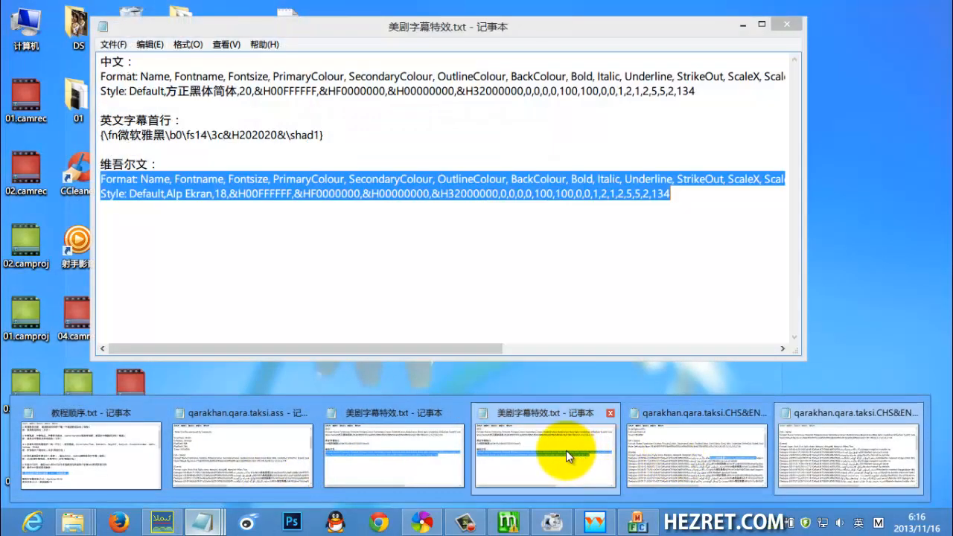
{"action": "left_click", "coordinate": [564, 451]}
{"action": "left_click_drag", "start_coordinate": [337, 135], "coordinate": [44, 134]}
{"action": "key", "text": "ctrl+c"}
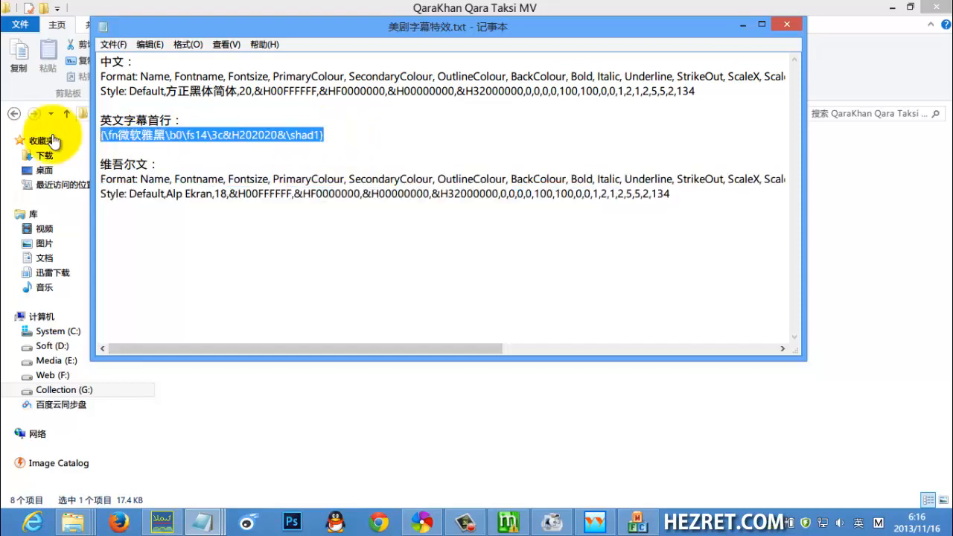
{"action": "left_click", "coordinate": [743, 24]}
{"action": "key", "text": "ctrl+v"}
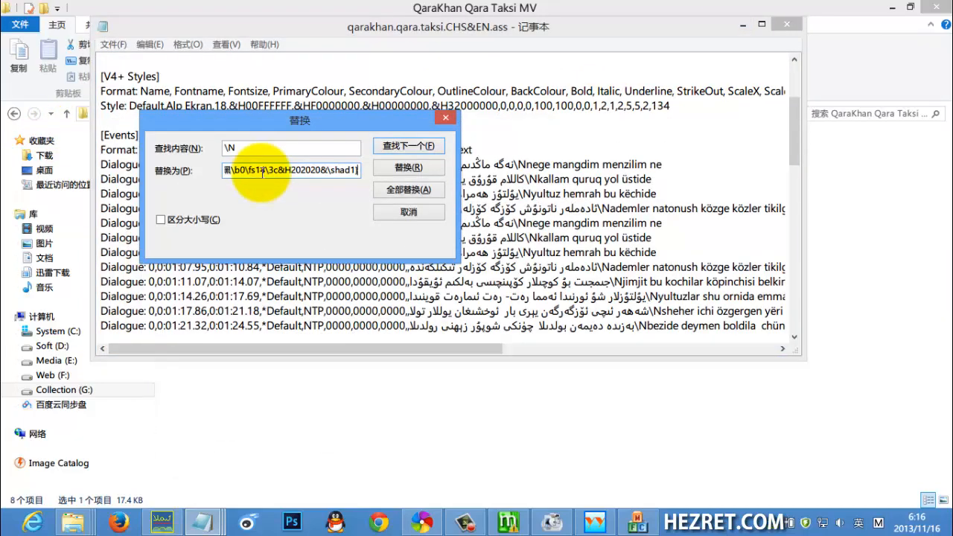
{"action": "left_click", "coordinate": [406, 190]}
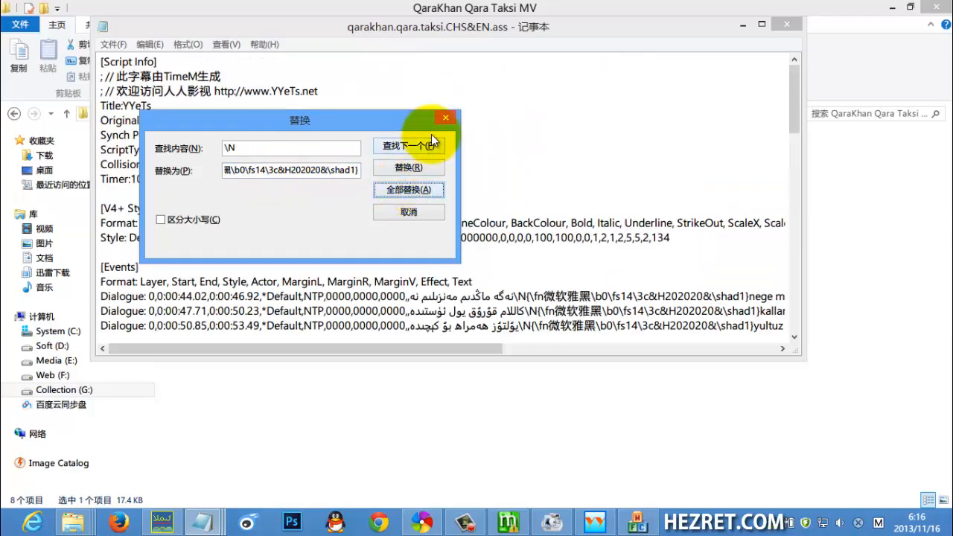
{"action": "left_click", "coordinate": [446, 118]}
Check the dialogue lines for the 微软雅黑 effect code before the Latin text, and save and close the ASS file
{"action": "scroll", "coordinate": [589, 208], "scroll_direction": "down", "scroll_amount": 4}
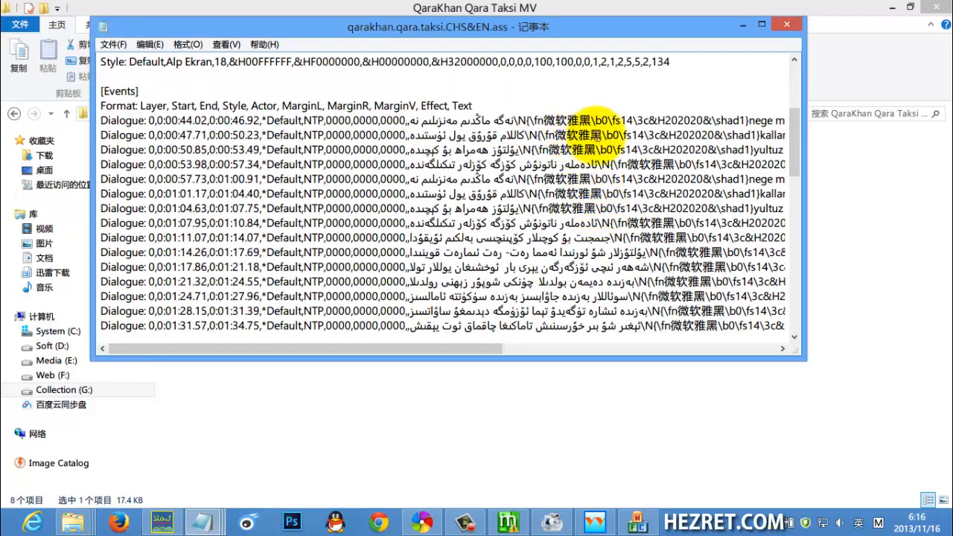
{"action": "scroll", "coordinate": [596, 195], "scroll_direction": "down", "scroll_amount": 5}
{"action": "left_click_drag", "start_coordinate": [490, 351], "coordinate": [579, 351]}
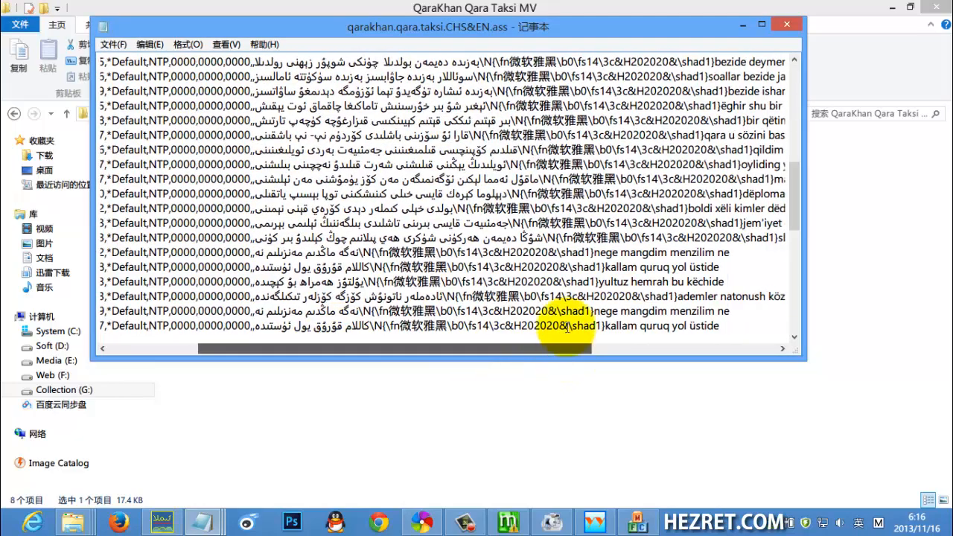
{"action": "scroll", "coordinate": [577, 195], "scroll_direction": "down", "scroll_amount": 5}
{"action": "scroll", "coordinate": [577, 195], "scroll_direction": "up", "scroll_amount": 6}
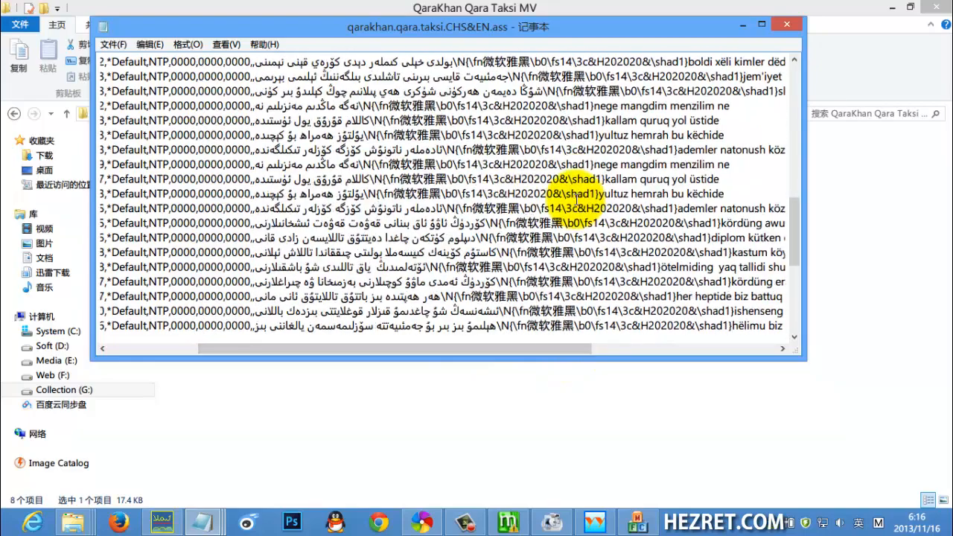
{"action": "left_click", "coordinate": [113, 44]}
{"action": "left_click", "coordinate": [128, 90]}
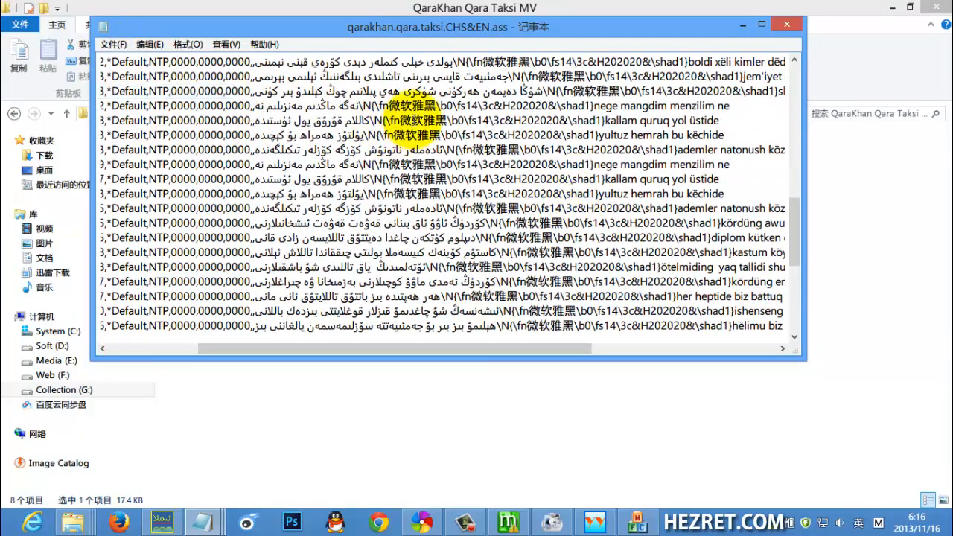
{"action": "left_click", "coordinate": [792, 26]}
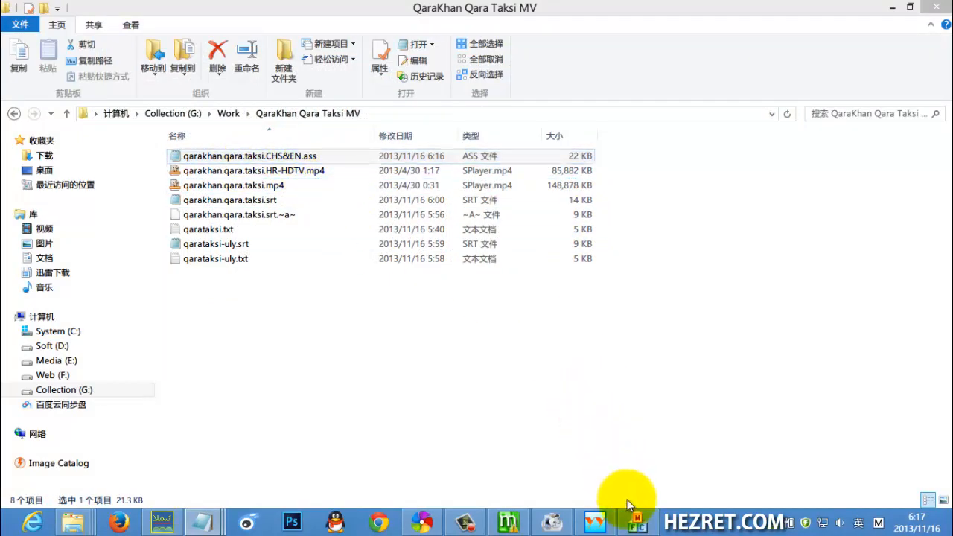
Load qarakhan.qara.taksi.CHS&EN.ass in Subresync and set the Default style's font character set to ARABIC
{"action": "left_click", "coordinate": [636, 522]}
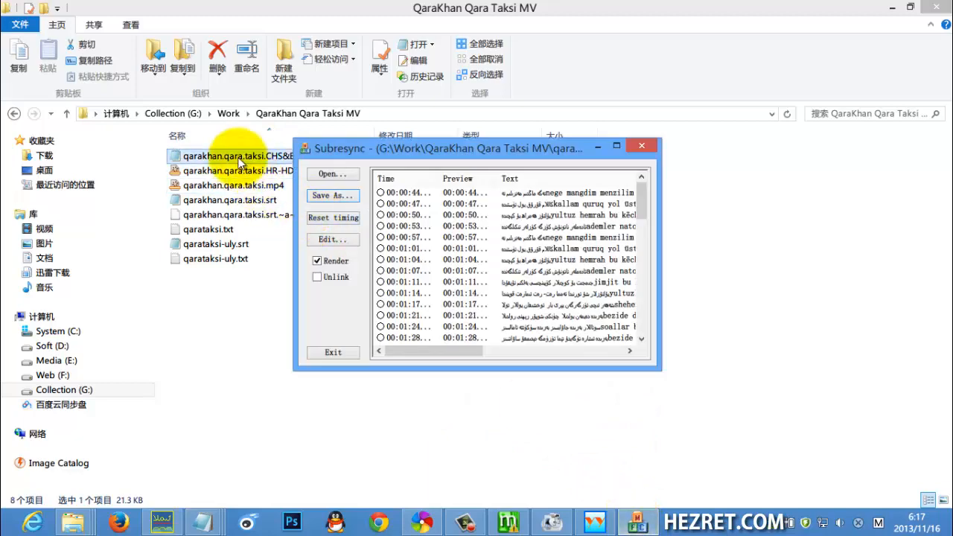
{"action": "left_click", "coordinate": [333, 173]}
{"action": "left_click", "coordinate": [609, 313]}
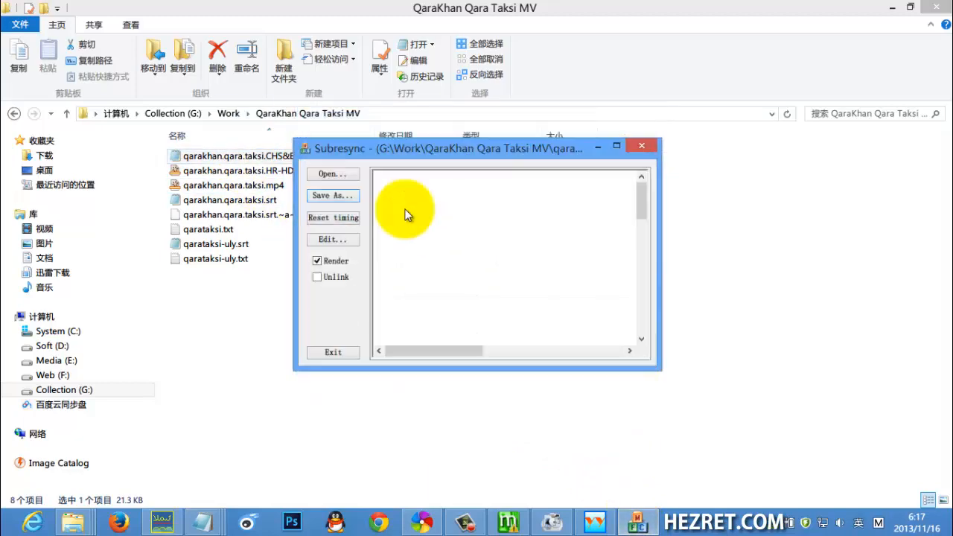
{"action": "left_click", "coordinate": [356, 239]}
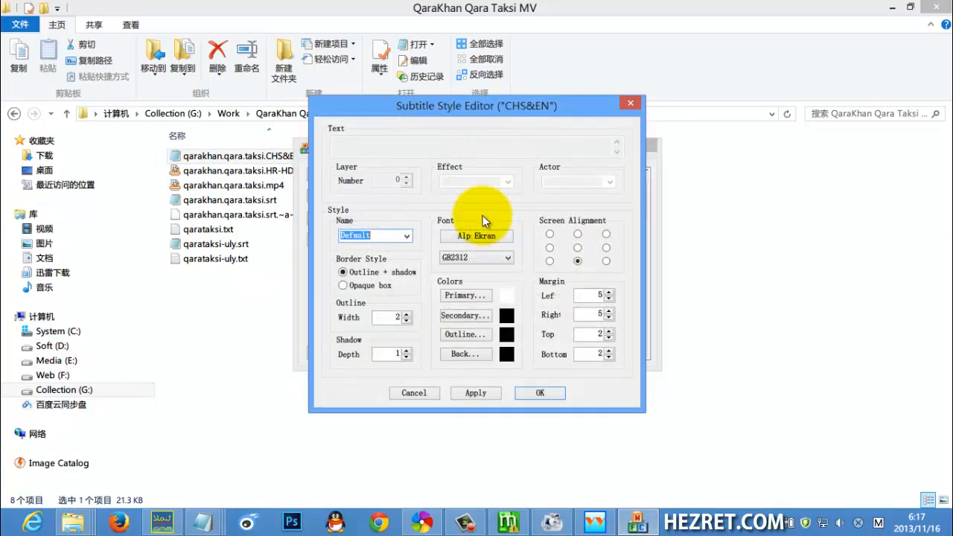
{"action": "left_click", "coordinate": [475, 256]}
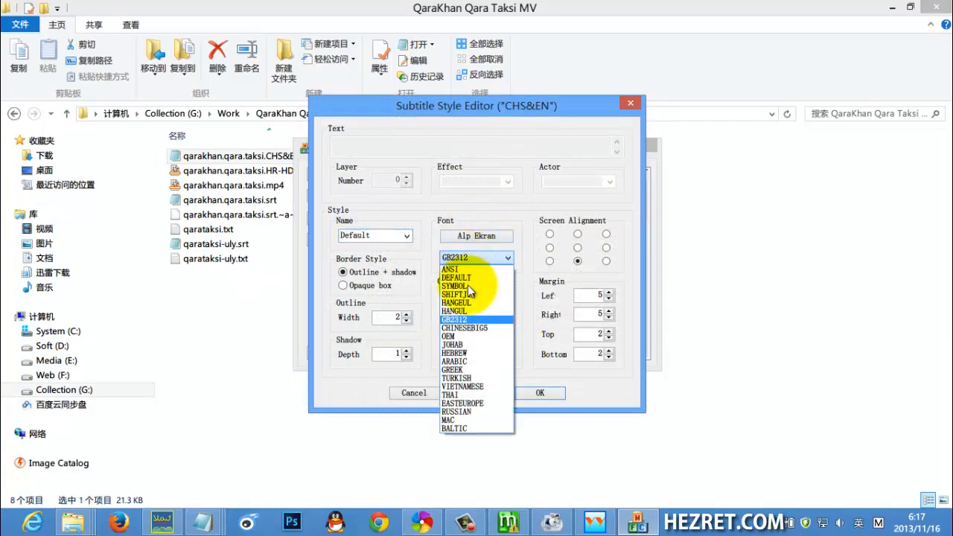
{"action": "left_click", "coordinate": [465, 362]}
{"action": "left_click", "coordinate": [543, 394]}
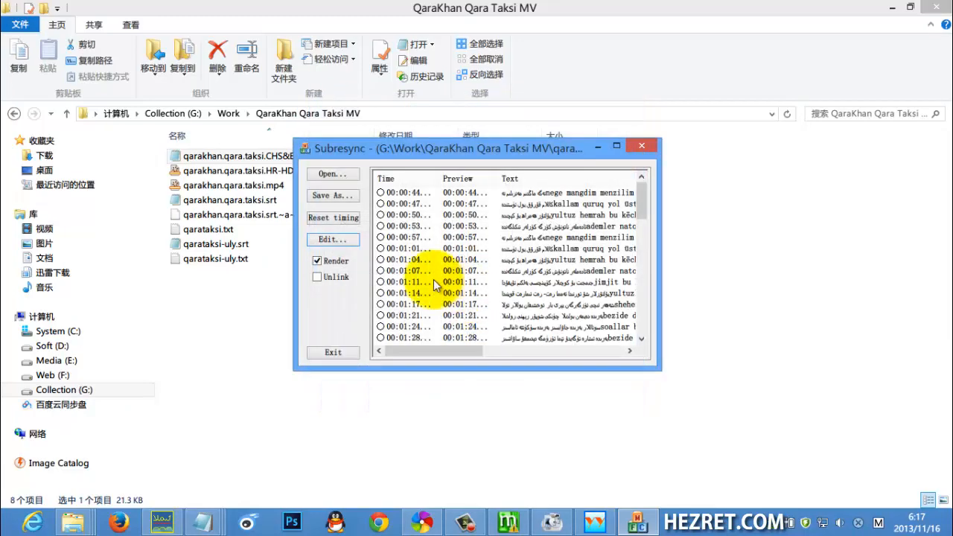
Save the Subresync subtitles over qarakhan.qara.taksi.CHS&EN.ass with Unicode output, and select qarakhan.qara.taksi.mp4 in the folder
{"action": "left_click", "coordinate": [333, 195]}
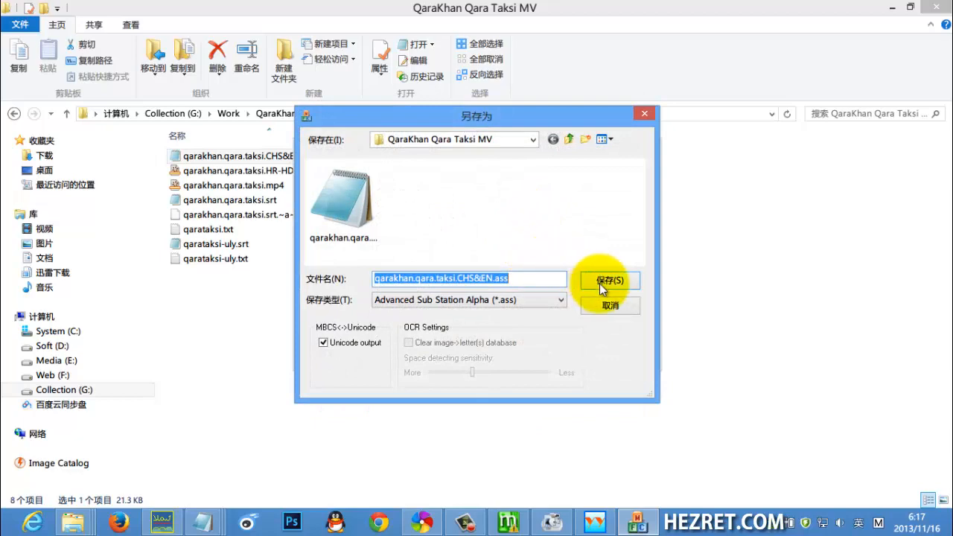
{"action": "left_click", "coordinate": [599, 283]}
{"action": "left_click", "coordinate": [521, 262]}
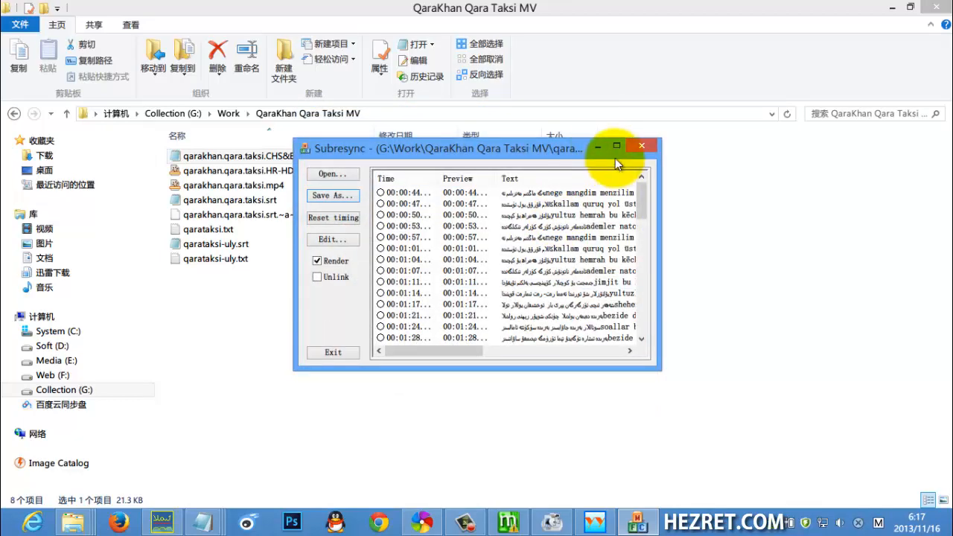
{"action": "left_click", "coordinate": [641, 146]}
{"action": "left_click", "coordinate": [291, 187]}
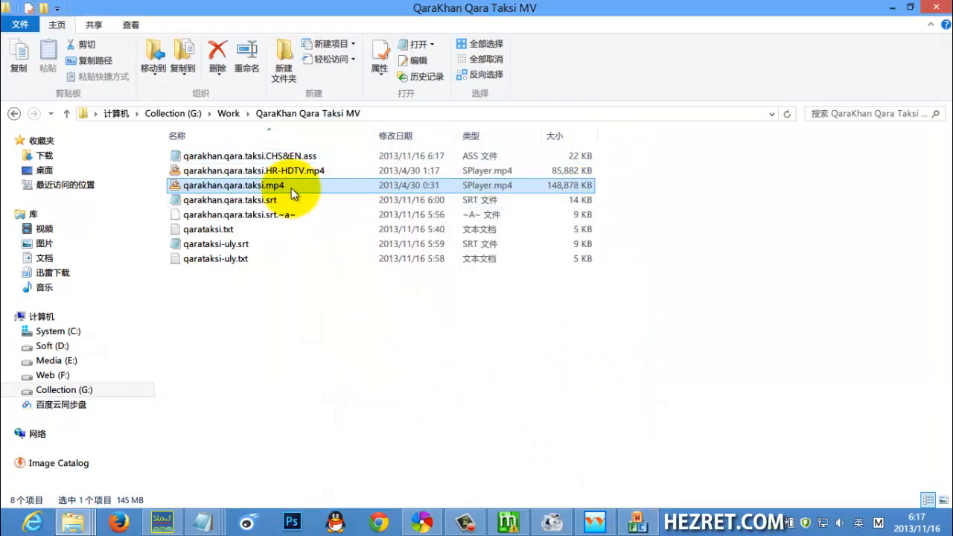
Play qarakhan.qara.taksi.mp4 full screen to check how the bilingual Uyghur subtitles render, and close the player
{"action": "double_click", "coordinate": [396, 186]}
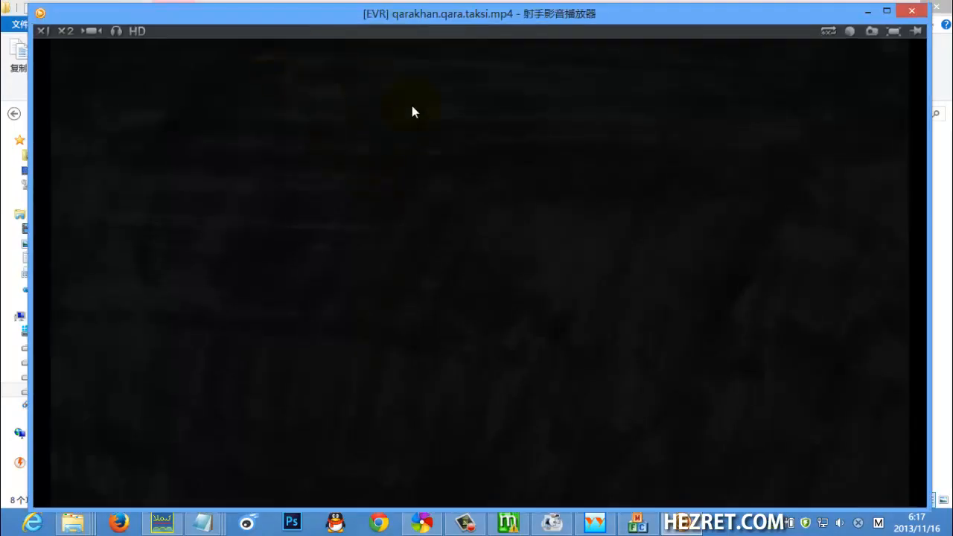
{"action": "left_click_drag", "start_coordinate": [412, 111], "coordinate": [296, 39]}
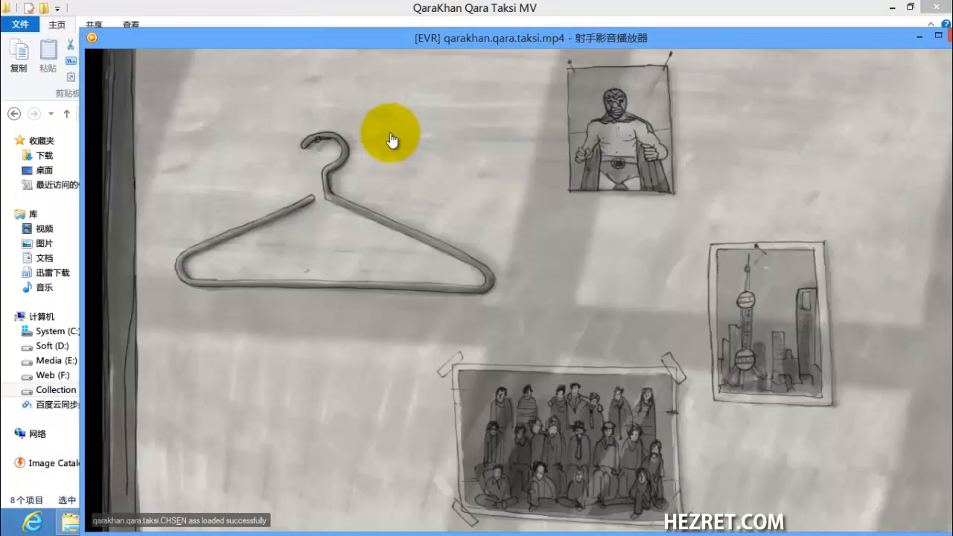
{"action": "double_click", "coordinate": [392, 140]}
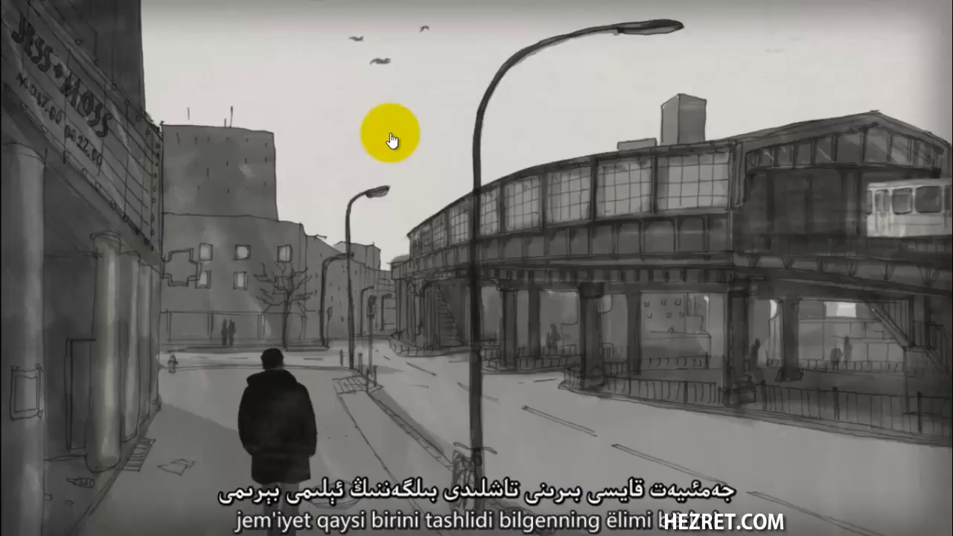
{"action": "key", "text": "Escape"}
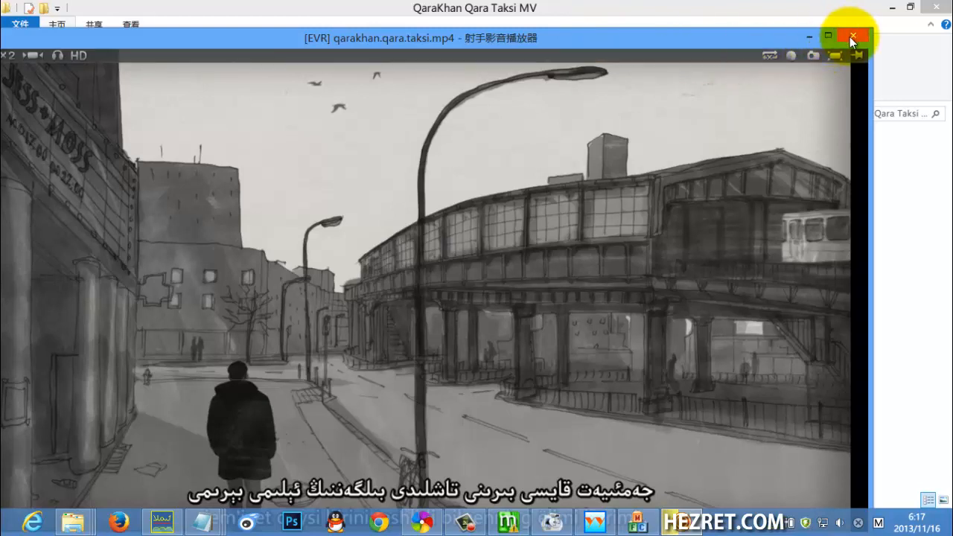
{"action": "left_click", "coordinate": [853, 37]}
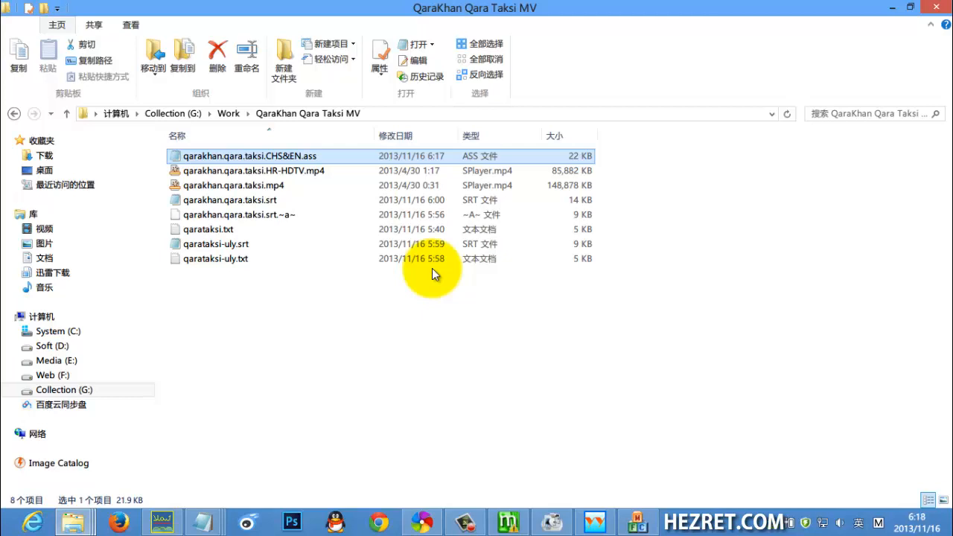
Launch EasyAVS1.20.exe from the EasyAVS folder in Uyghurche Xetlik Filim and place its window beside the QaraKhan Qara Taksi MV file list
{"action": "left_click", "coordinate": [330, 320]}
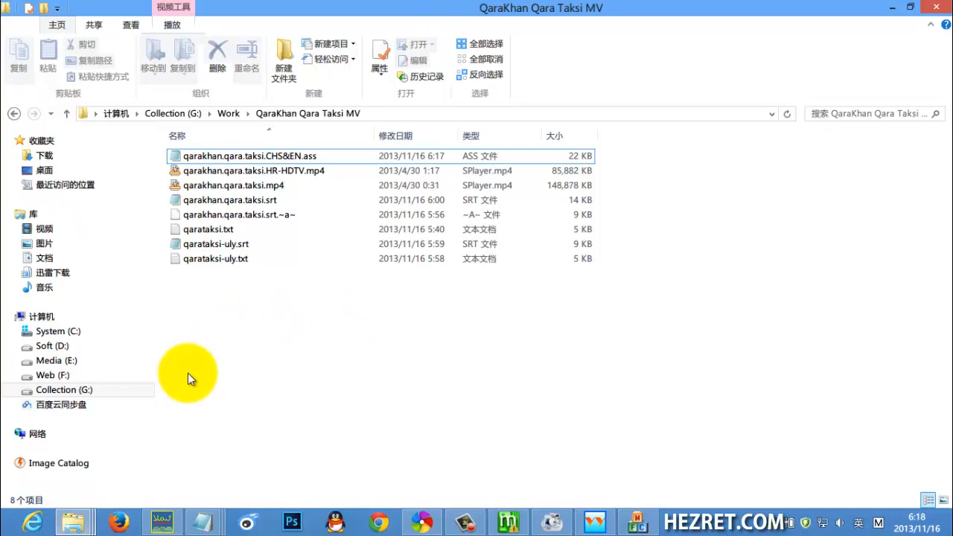
{"action": "mouse_move", "coordinate": [86, 514]}
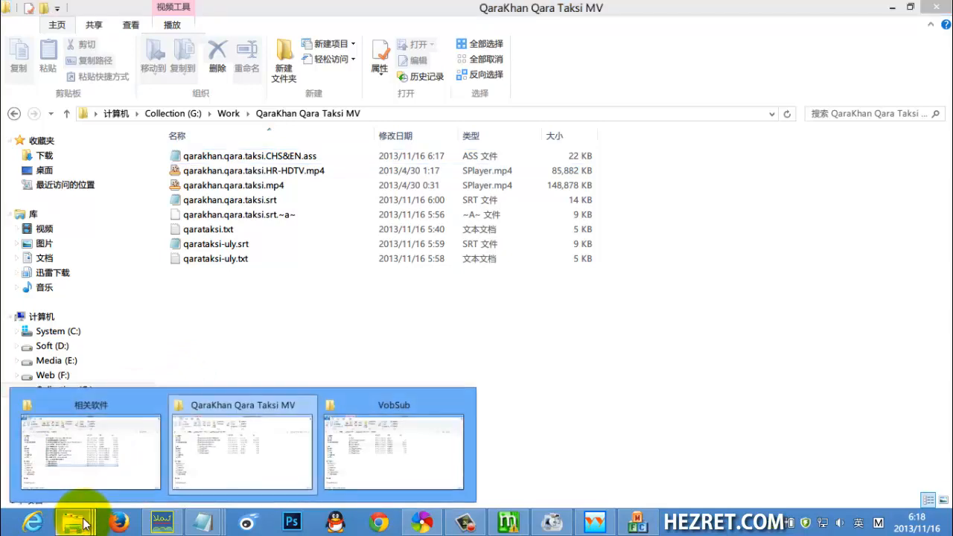
{"action": "left_click", "coordinate": [359, 441]}
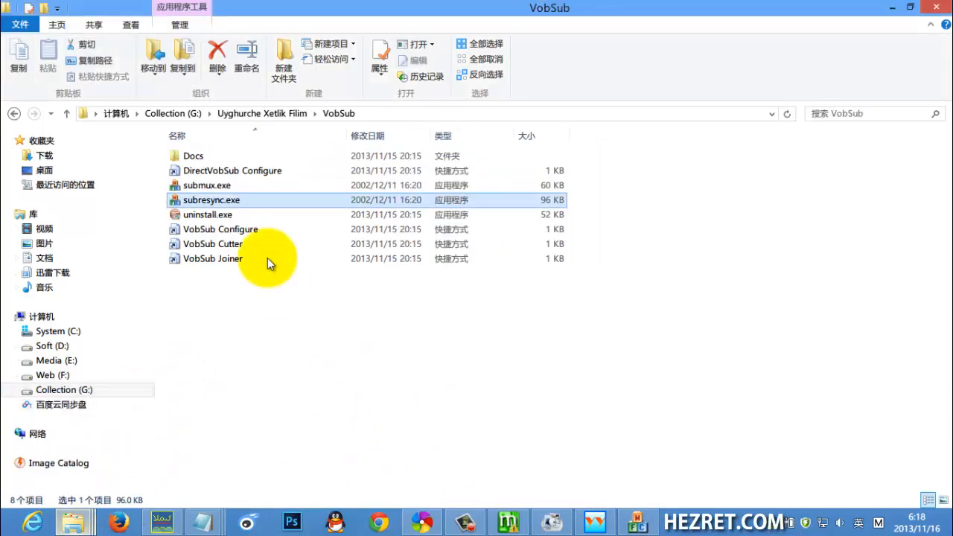
{"action": "left_click", "coordinate": [273, 112]}
{"action": "left_click", "coordinate": [218, 176]}
{"action": "double_click", "coordinate": [217, 174]}
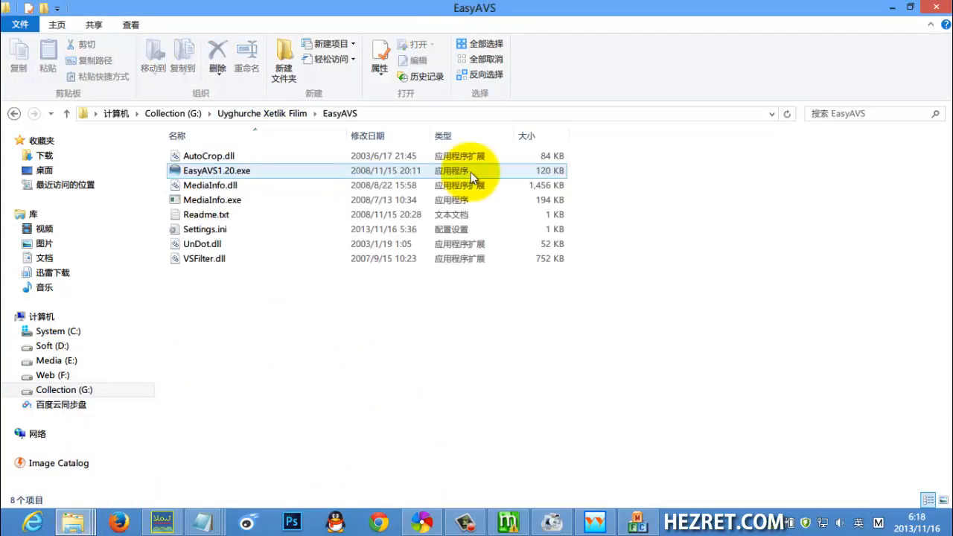
{"action": "double_click", "coordinate": [289, 175]}
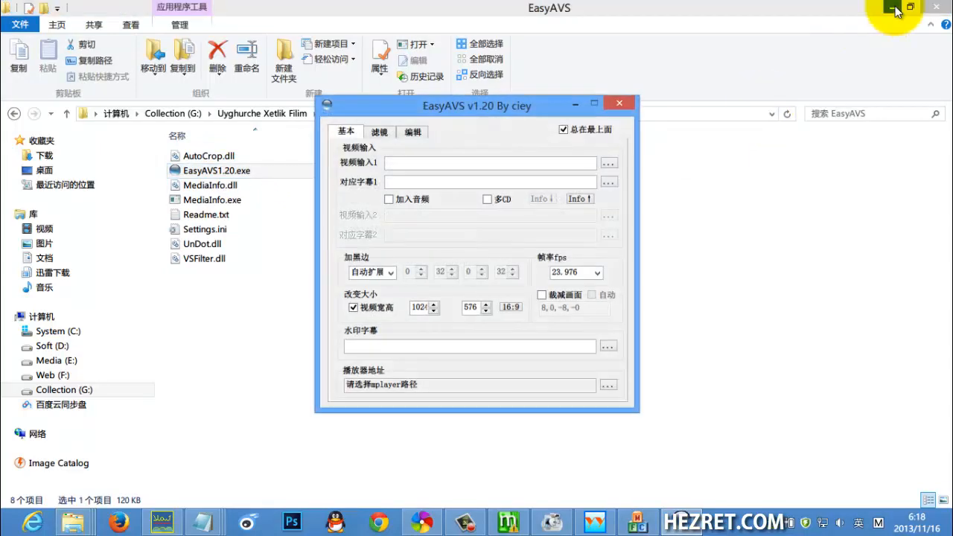
{"action": "left_click", "coordinate": [935, 7]}
{"action": "left_click_drag", "start_coordinate": [421, 110], "coordinate": [554, 109]}
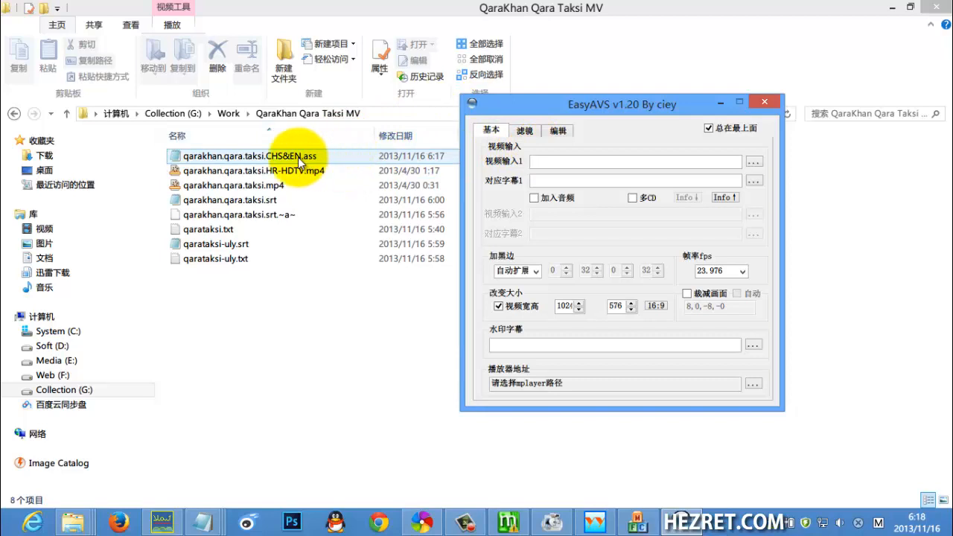
Load qarakhan.qara.taksi.CHS&EN.ass as subtitle 1 and qarakhan.qara.taksi.mp4 as video input 1 in EasyAVS
{"action": "left_click_drag", "start_coordinate": [298, 157], "coordinate": [555, 181]}
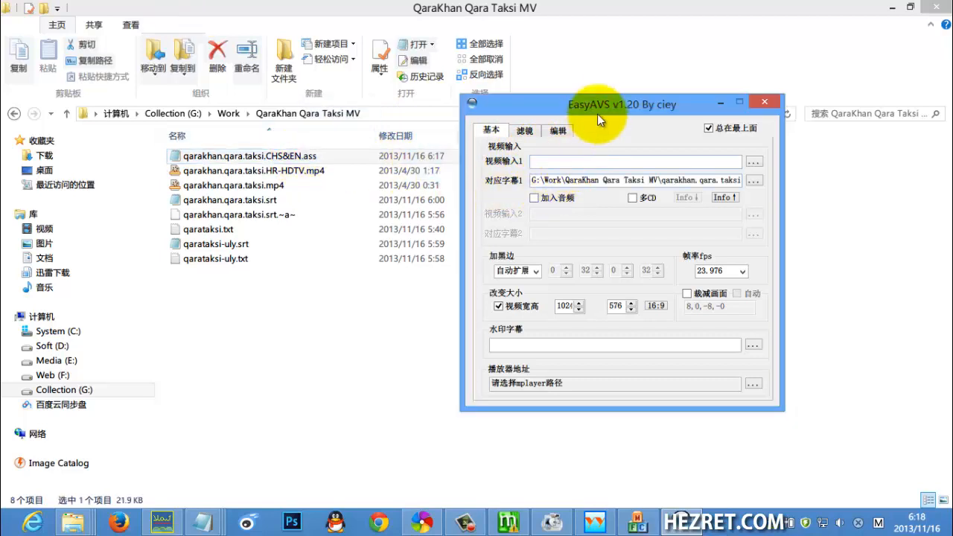
{"action": "left_click_drag", "start_coordinate": [597, 113], "coordinate": [539, 137]}
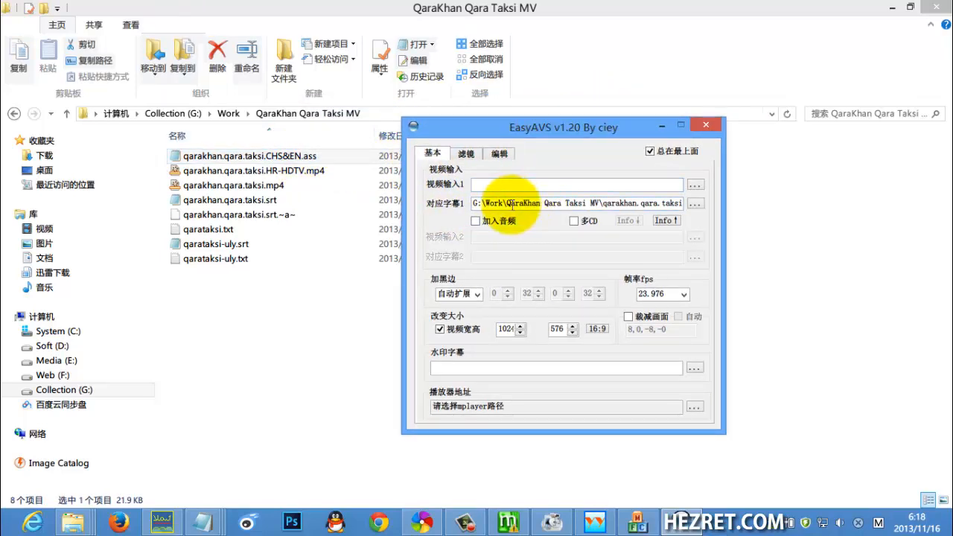
{"action": "left_click", "coordinate": [261, 190]}
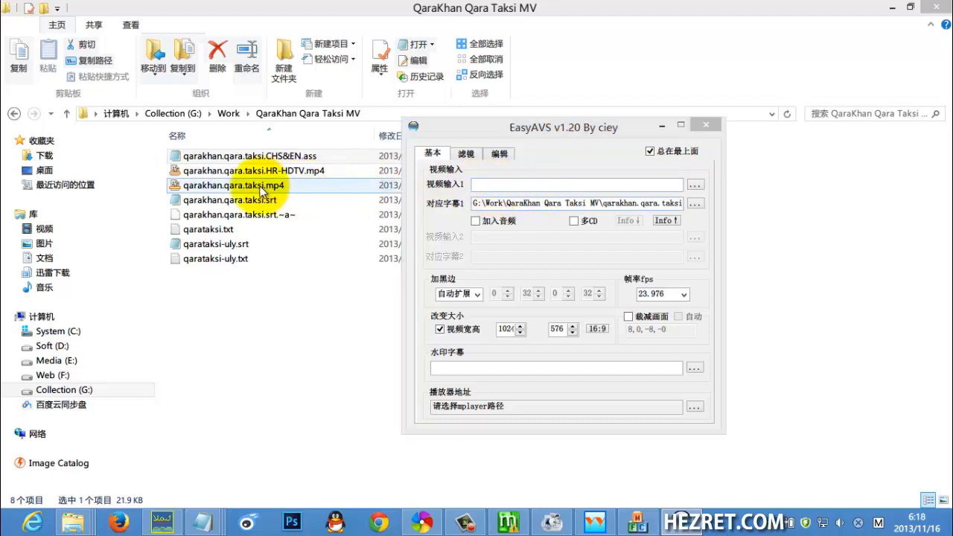
{"action": "left_click_drag", "start_coordinate": [261, 191], "coordinate": [484, 183]}
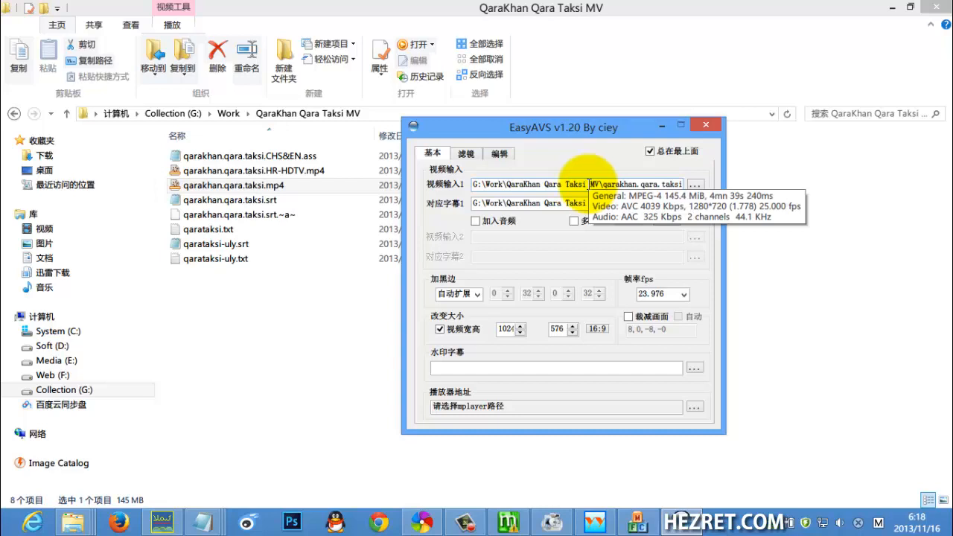
Examine the frame width, height and aspect ratio of qarakhan.qara.taksi.mp4 in MediaInfo against the EasyAVS resize settings, and close MediaInfo
{"action": "left_click_drag", "start_coordinate": [531, 132], "coordinate": [690, 105]}
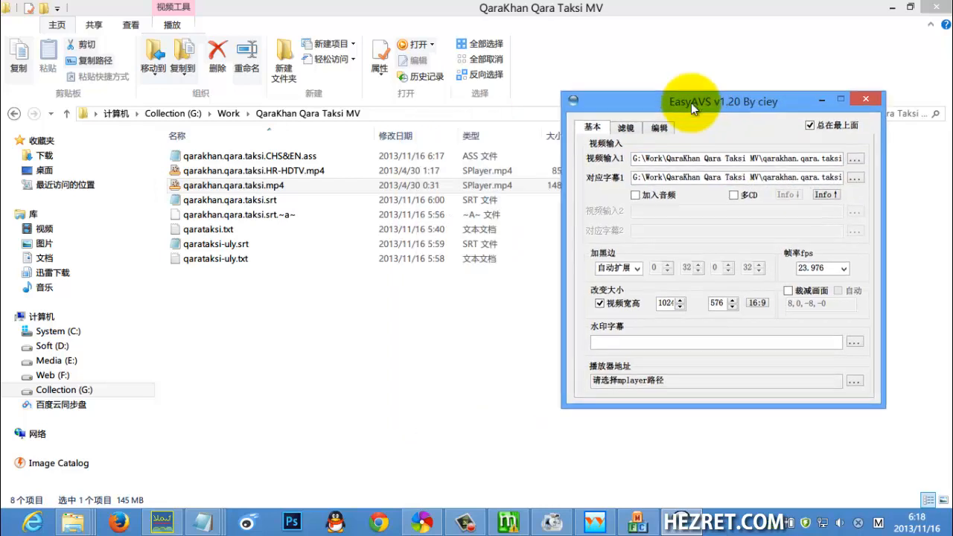
{"action": "right_click", "coordinate": [249, 185]}
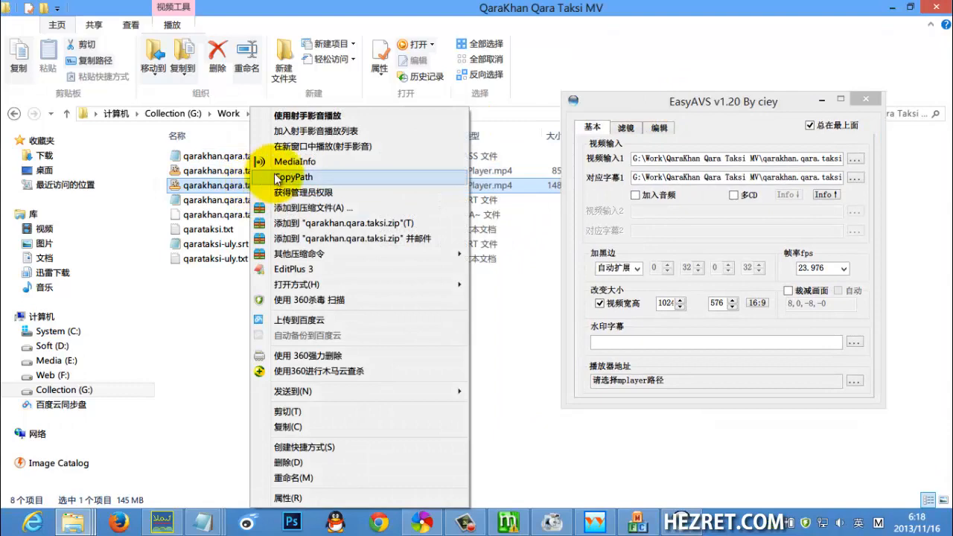
{"action": "left_click", "coordinate": [287, 161]}
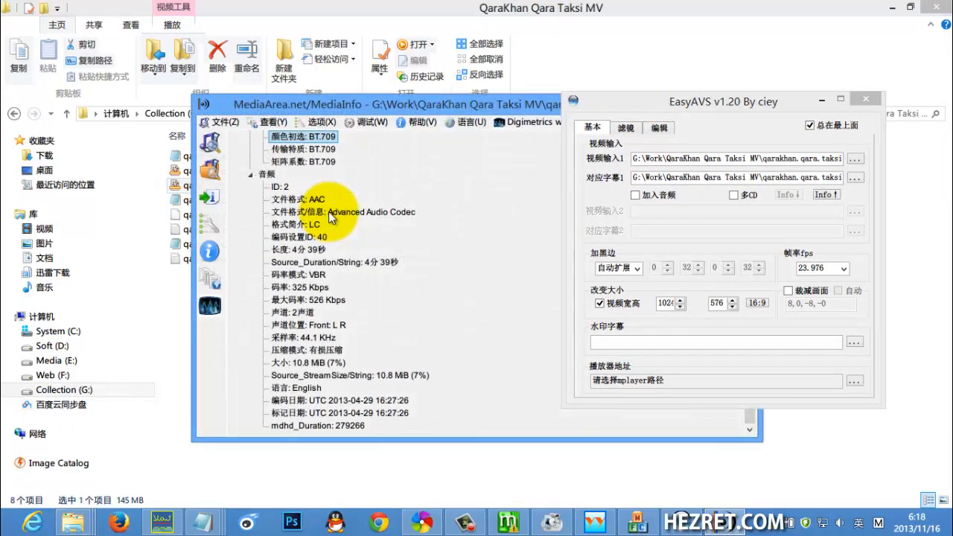
{"action": "scroll", "coordinate": [329, 211], "scroll_direction": "up", "scroll_amount": 8}
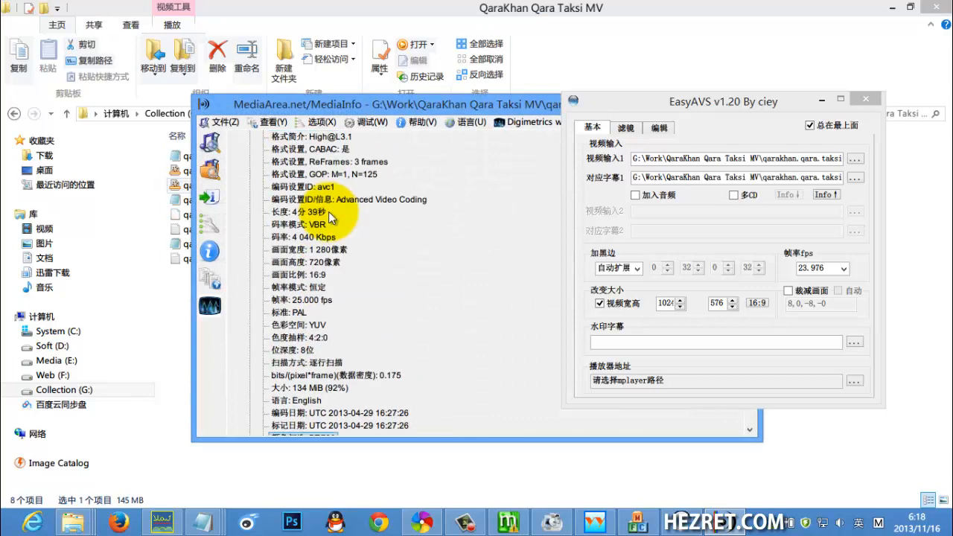
{"action": "left_click", "coordinate": [337, 262]}
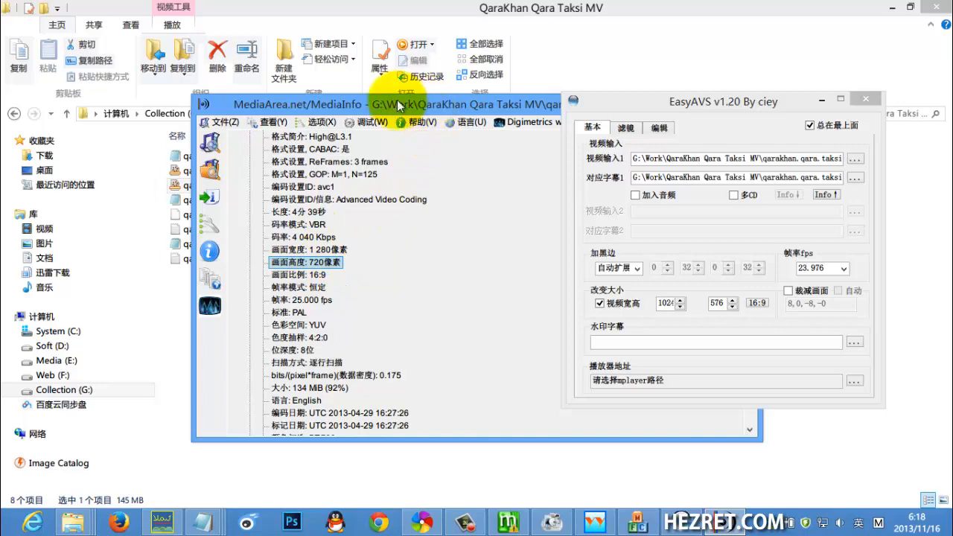
{"action": "left_click_drag", "start_coordinate": [396, 100], "coordinate": [267, 85]}
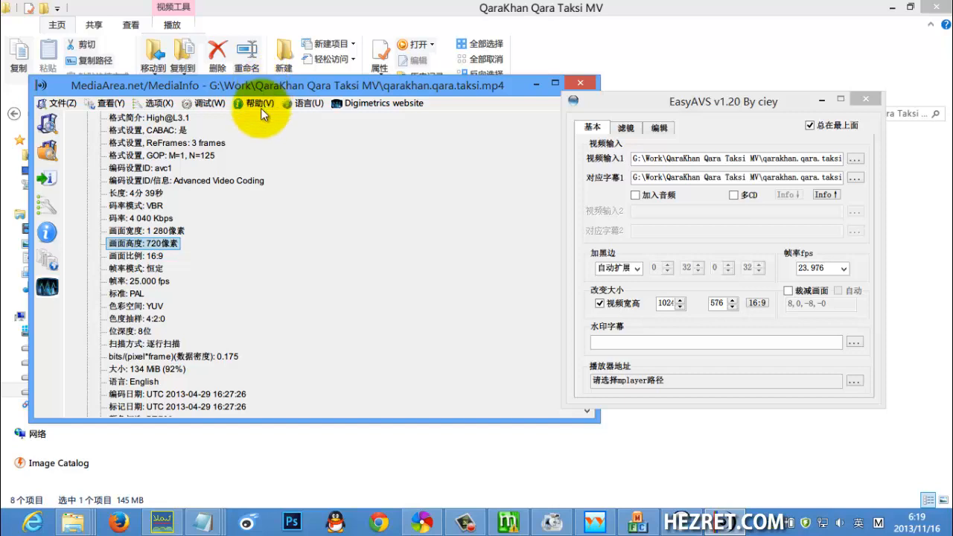
{"action": "left_click", "coordinate": [178, 231]}
{"action": "left_click", "coordinate": [171, 239]}
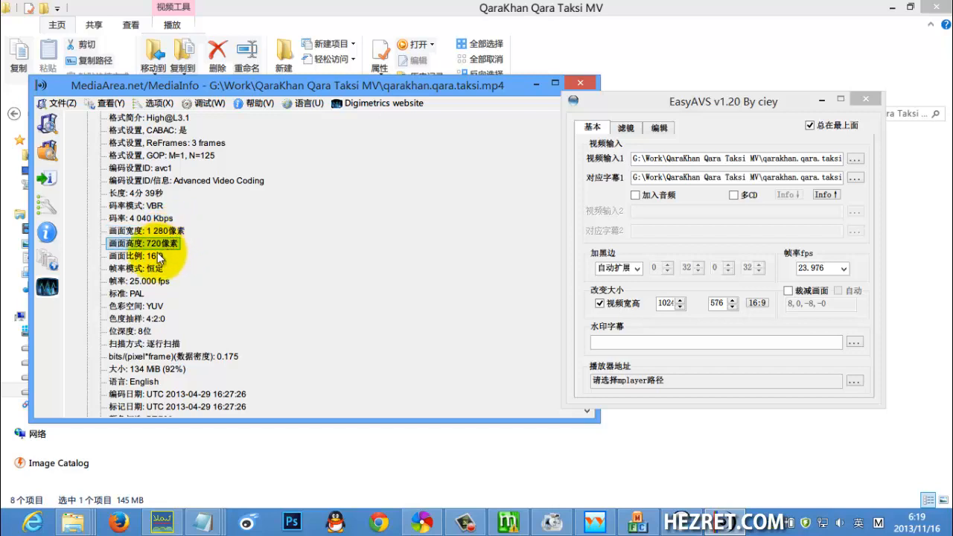
{"action": "left_click", "coordinate": [757, 303]}
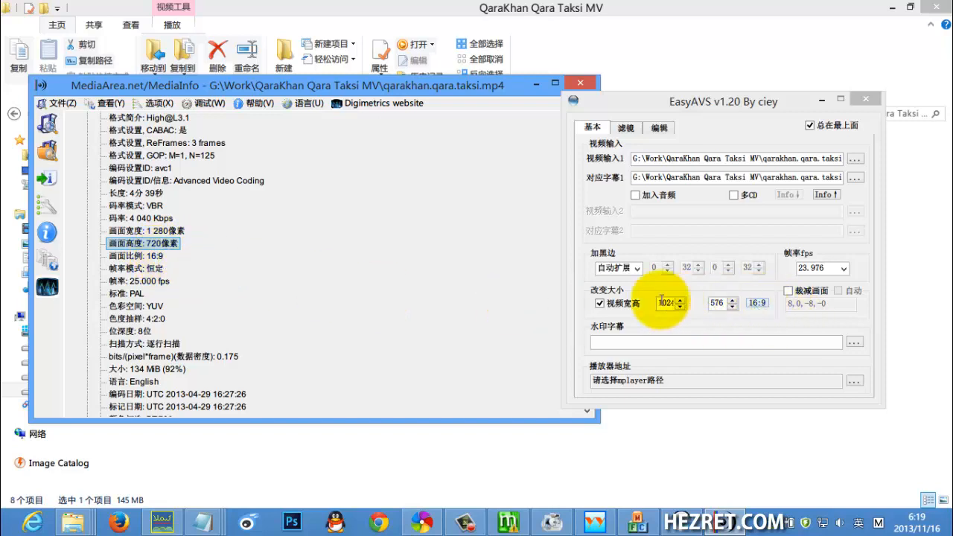
{"action": "left_click", "coordinate": [151, 257]}
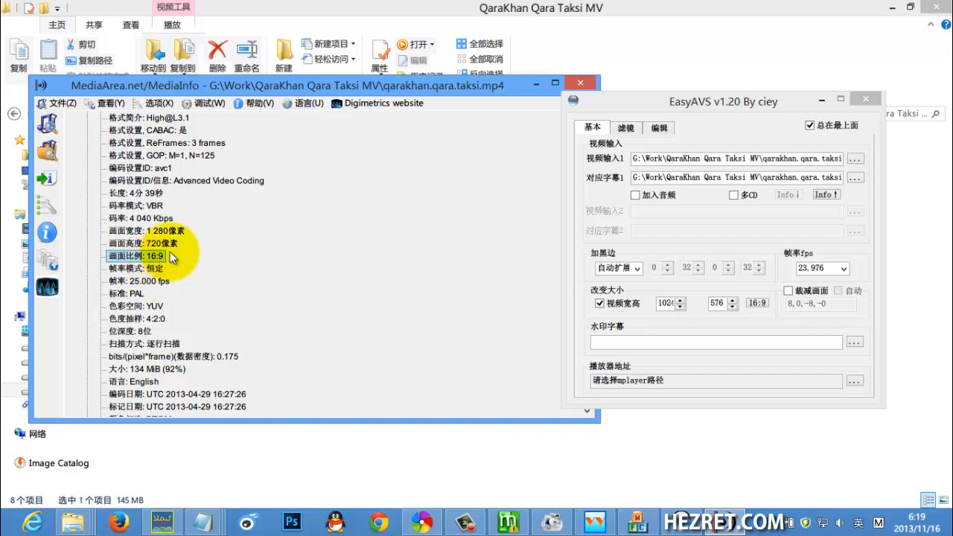
{"action": "left_click_drag", "start_coordinate": [460, 93], "coordinate": [447, 91]}
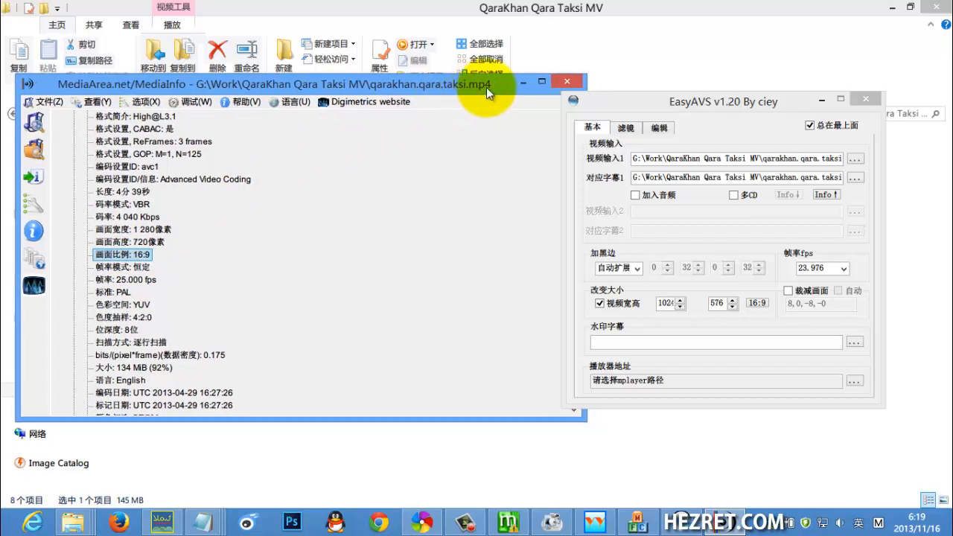
{"action": "left_click", "coordinate": [563, 84]}
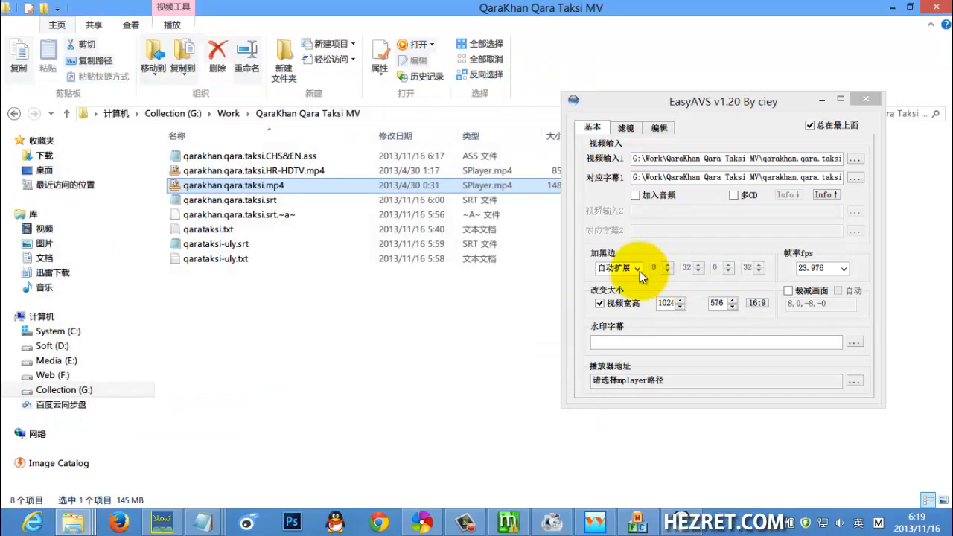
Turn off video resizing in EasyAVS, save the generated AVS script in the video's folder, and minimize EasyAVS
{"action": "left_click", "coordinate": [599, 304]}
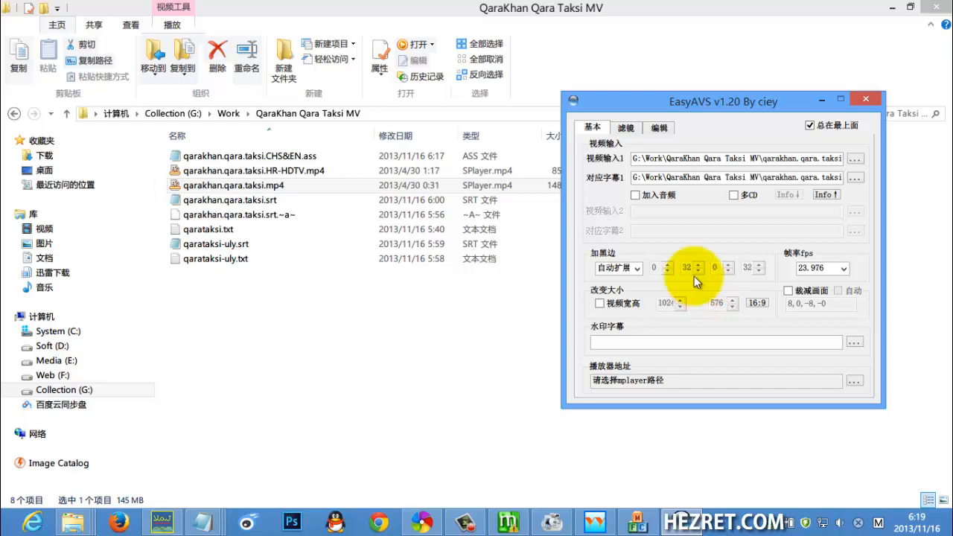
{"action": "left_click", "coordinate": [628, 129]}
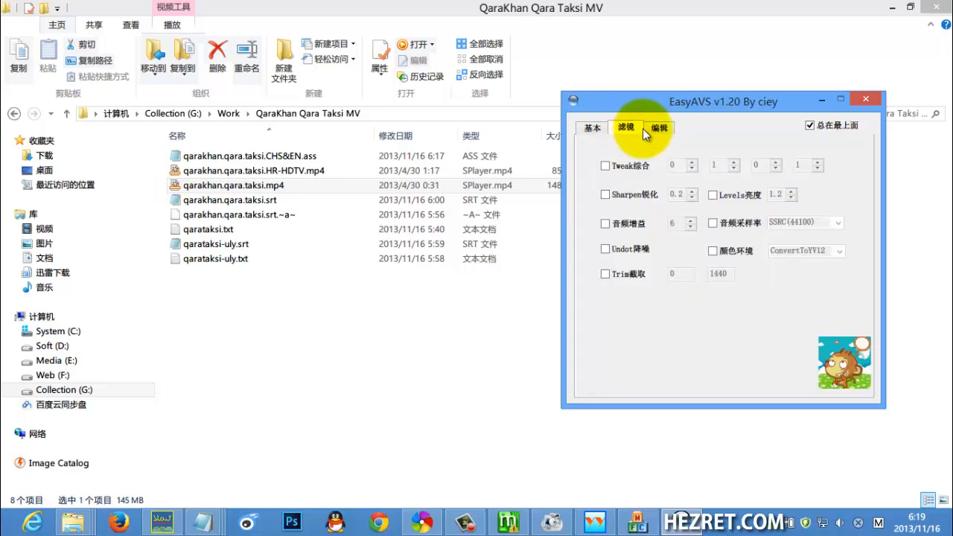
{"action": "left_click", "coordinate": [659, 127]}
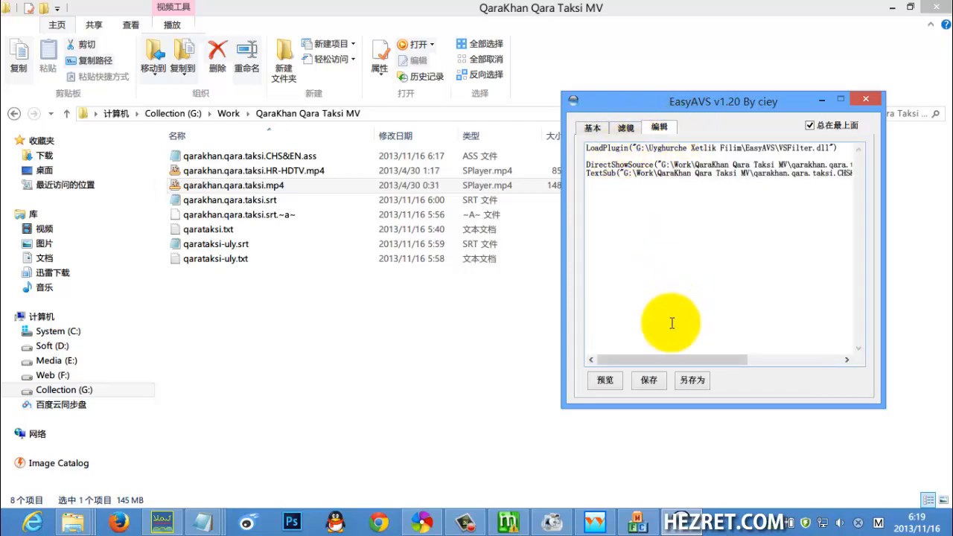
{"action": "left_click", "coordinate": [649, 382]}
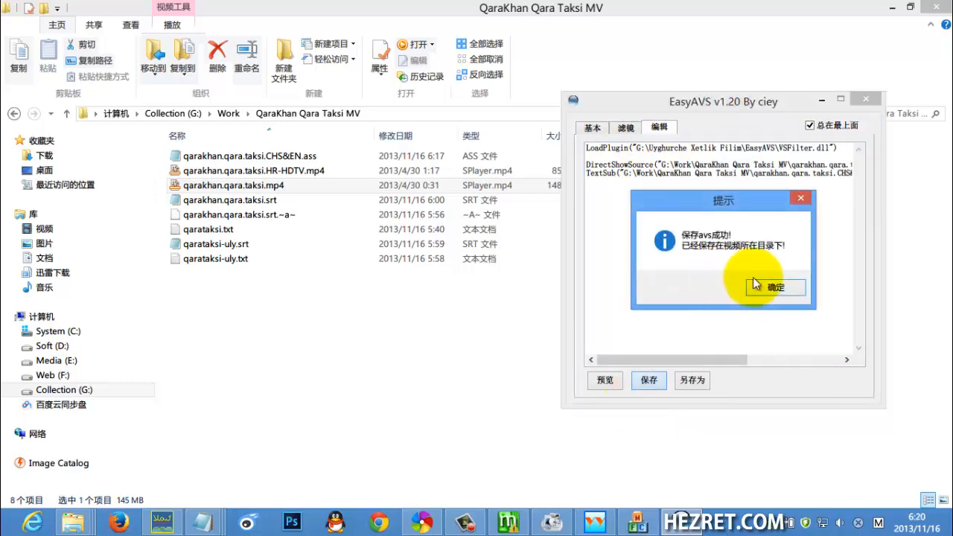
{"action": "left_click", "coordinate": [778, 285]}
{"action": "left_click", "coordinate": [821, 101]}
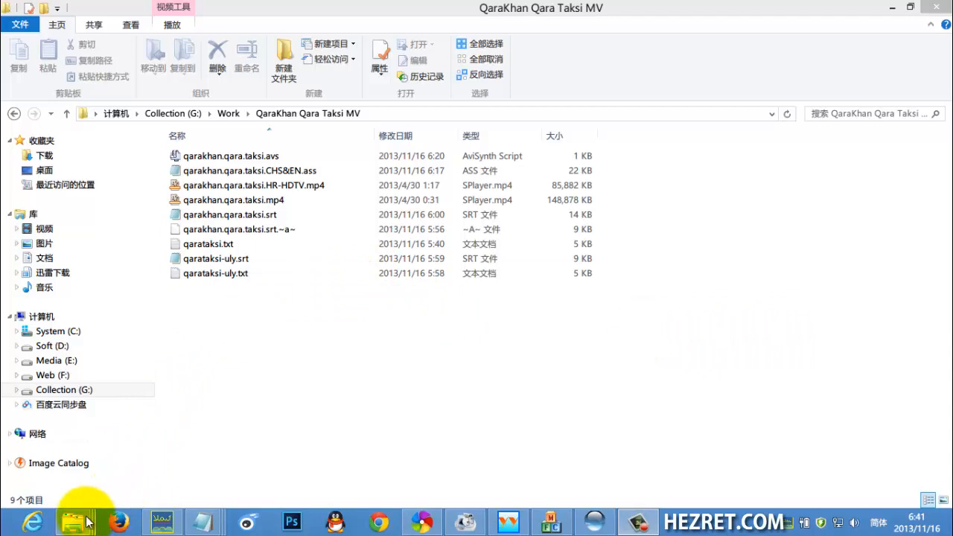
Launch MeGUI.exe from the MeGUI_2356_x86_2 folder and bring its window up over the QaraKhan Qara Taksi MV folder
{"action": "mouse_move", "coordinate": [88, 521]}
{"action": "left_click", "coordinate": [393, 427]}
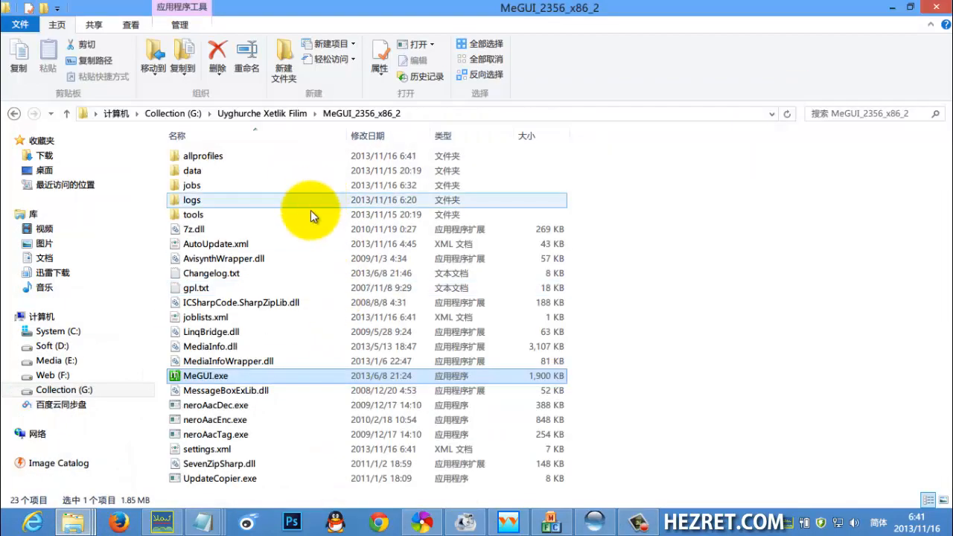
{"action": "double_click", "coordinate": [253, 375]}
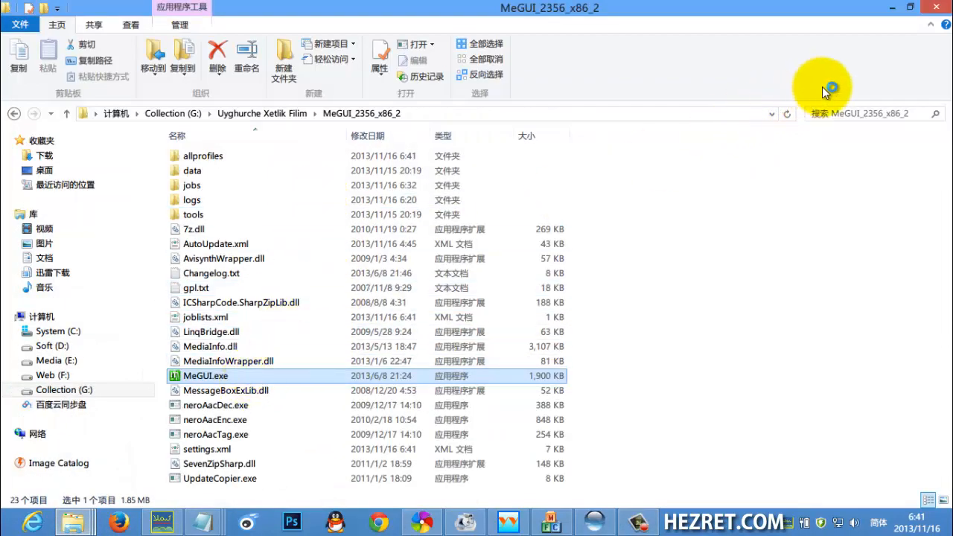
{"action": "left_click", "coordinate": [890, 8]}
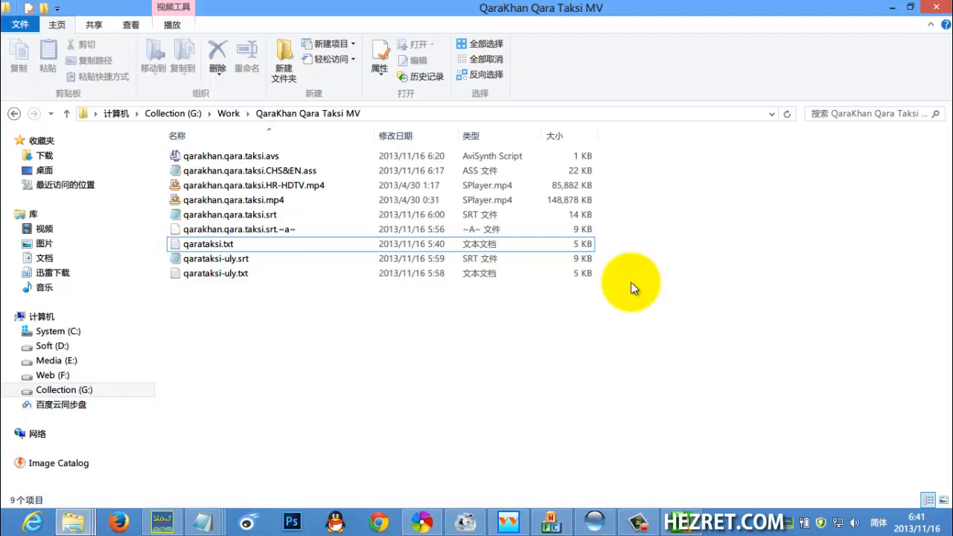
{"action": "left_click", "coordinate": [693, 528]}
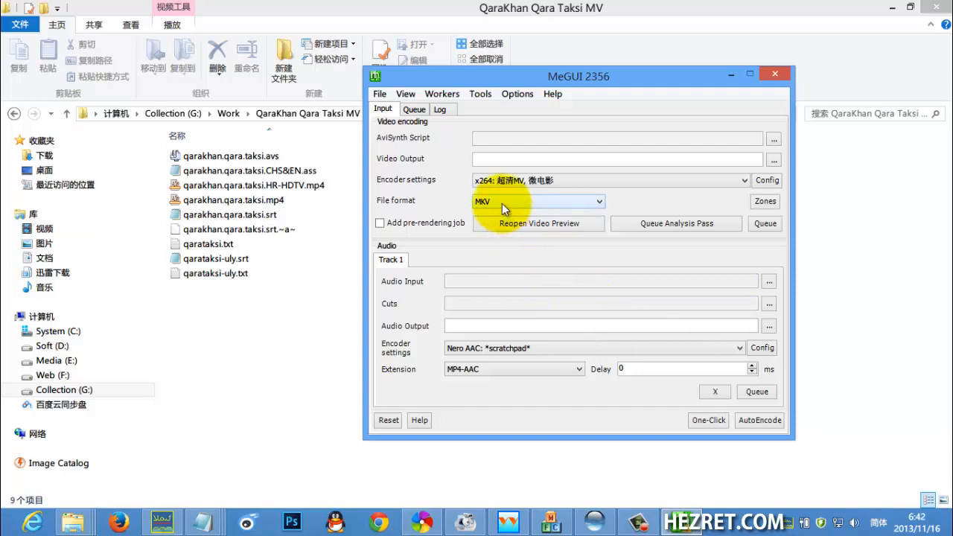
Set the video file format to MP4
{"action": "left_click", "coordinate": [502, 209]}
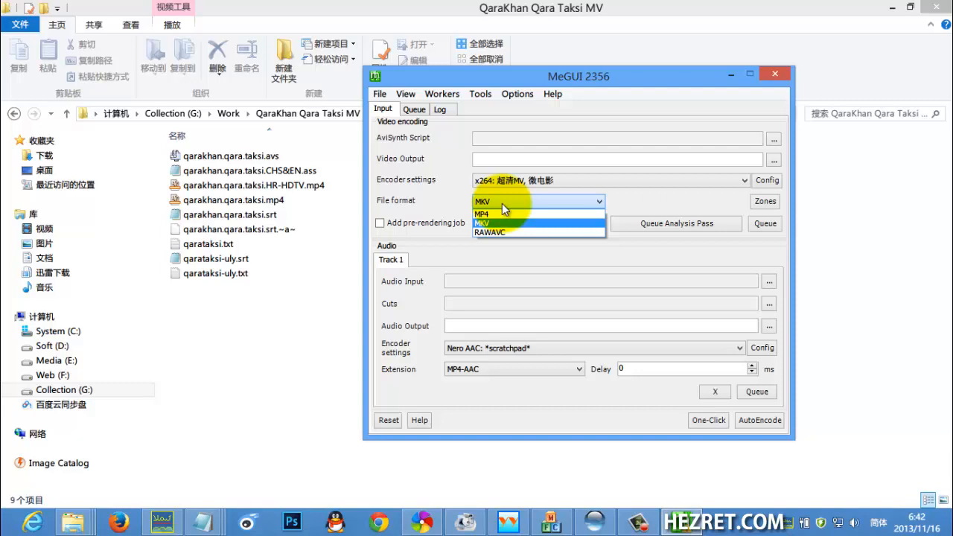
{"action": "left_click", "coordinate": [502, 204]}
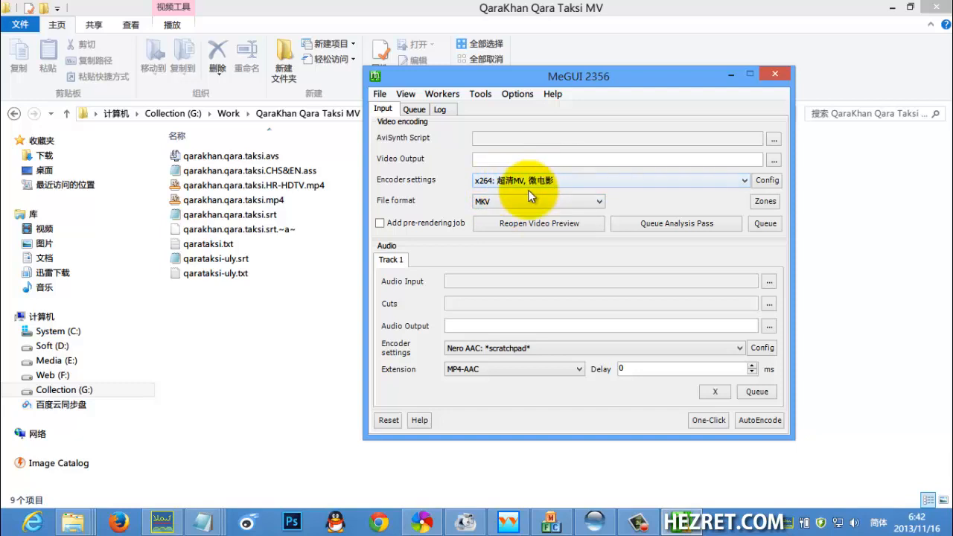
{"action": "left_click", "coordinate": [515, 199]}
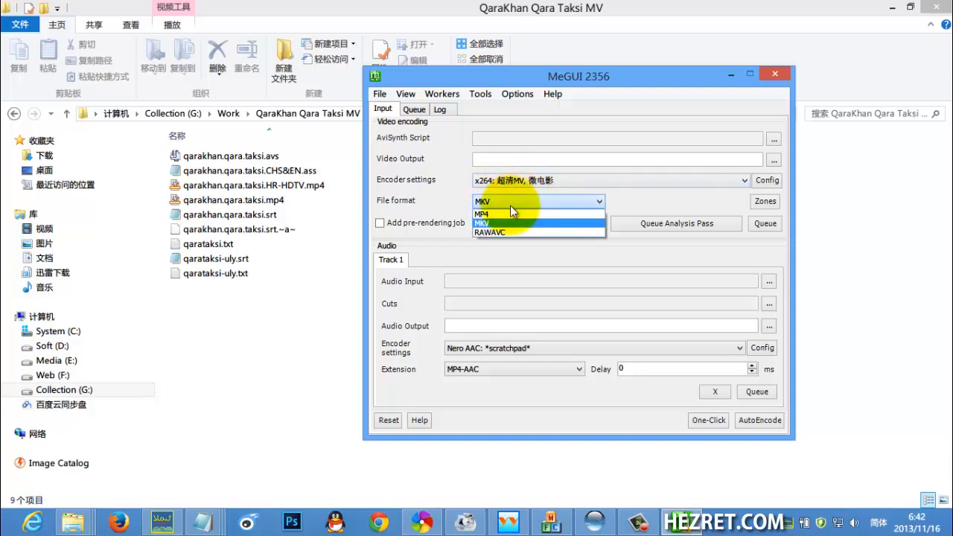
{"action": "left_click", "coordinate": [504, 213]}
{"action": "left_click", "coordinate": [500, 203]}
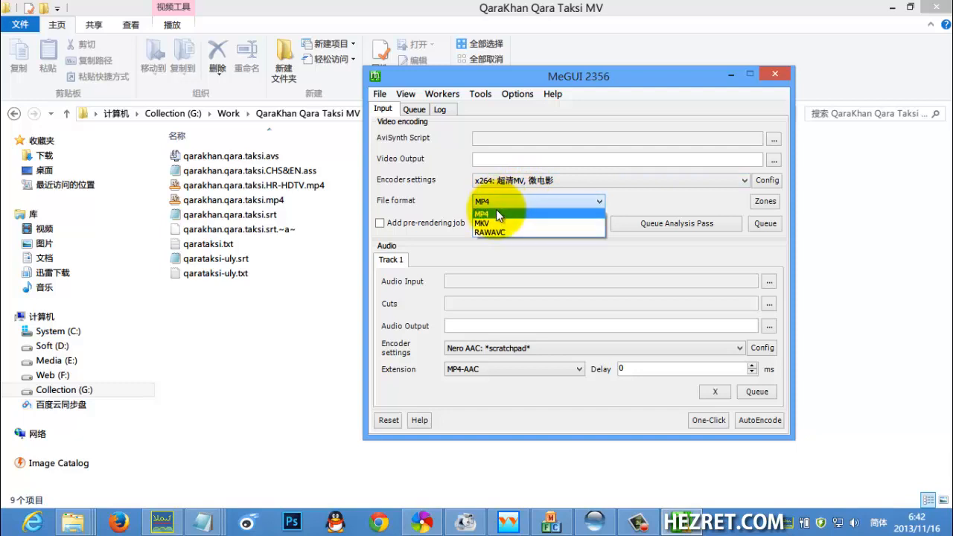
{"action": "left_click", "coordinate": [496, 209]}
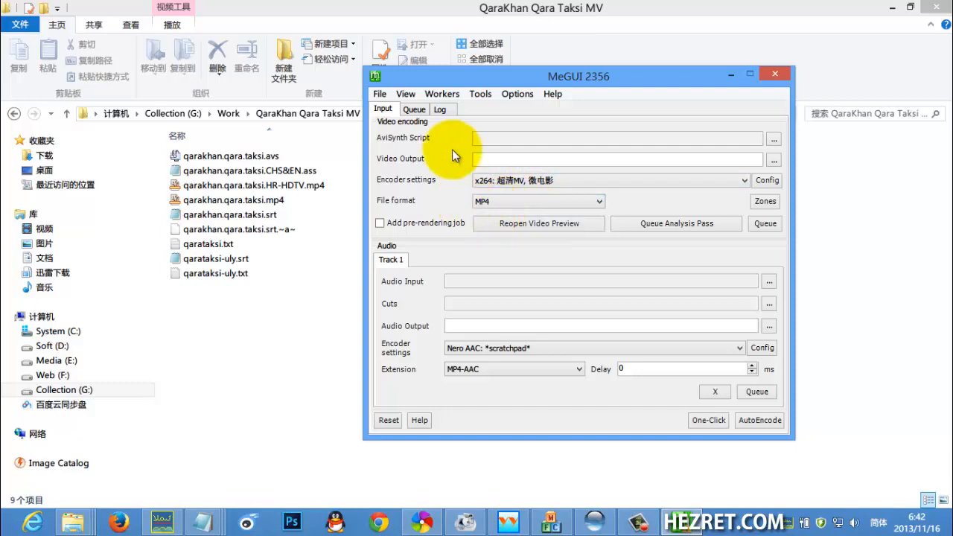
Load qarakhan.qara.taksi.avs as the AviSynth script, check the bilingual subtitles at several points in the video preview, and close the preview
{"action": "left_click_drag", "start_coordinate": [439, 81], "coordinate": [419, 76]}
{"action": "left_click_drag", "start_coordinate": [213, 155], "coordinate": [573, 137]}
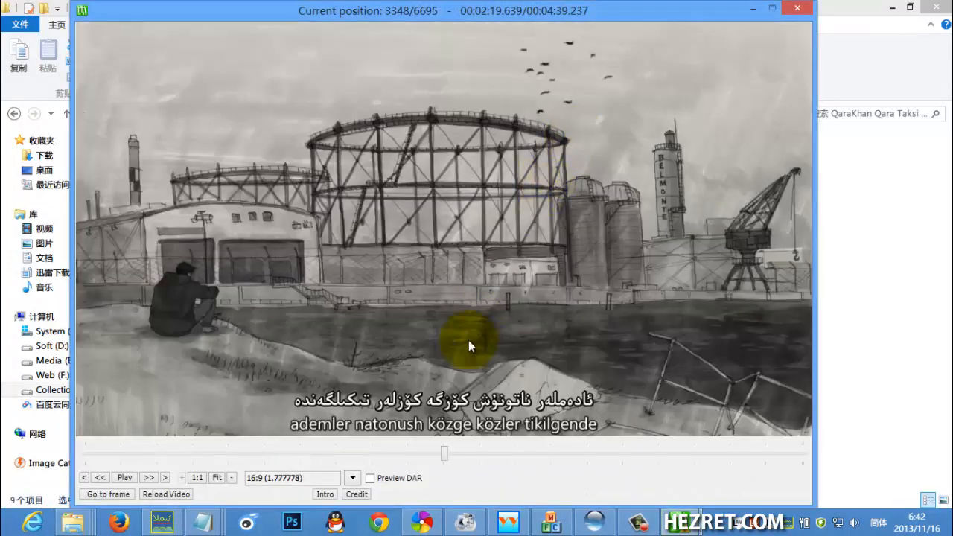
{"action": "left_click_drag", "start_coordinate": [465, 456], "coordinate": [504, 452]}
{"action": "left_click", "coordinate": [554, 449]}
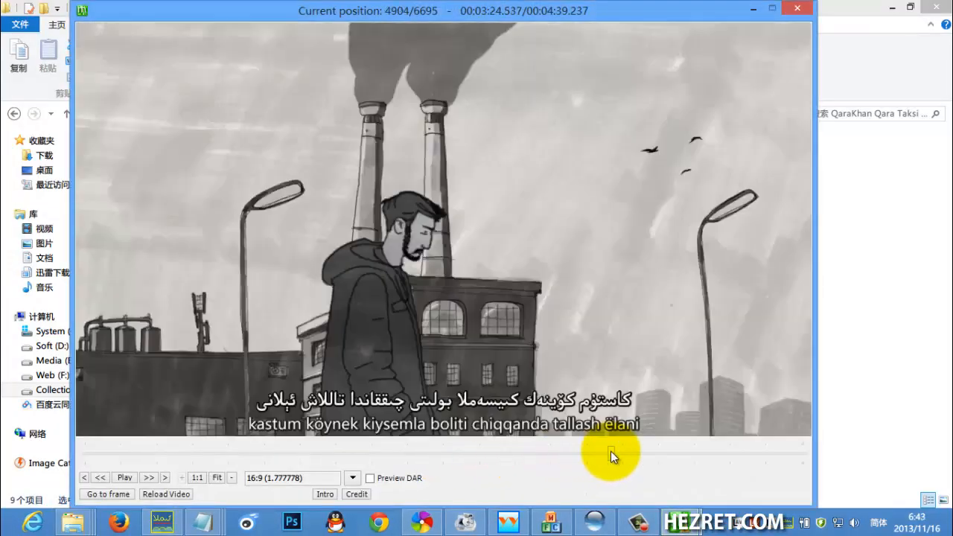
{"action": "left_click", "coordinate": [254, 456]}
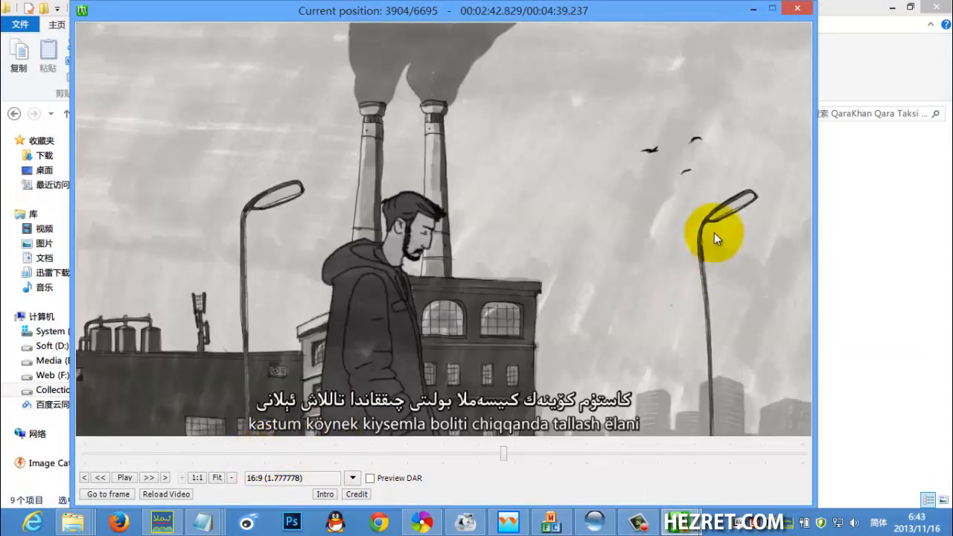
{"action": "left_click", "coordinate": [797, 8]}
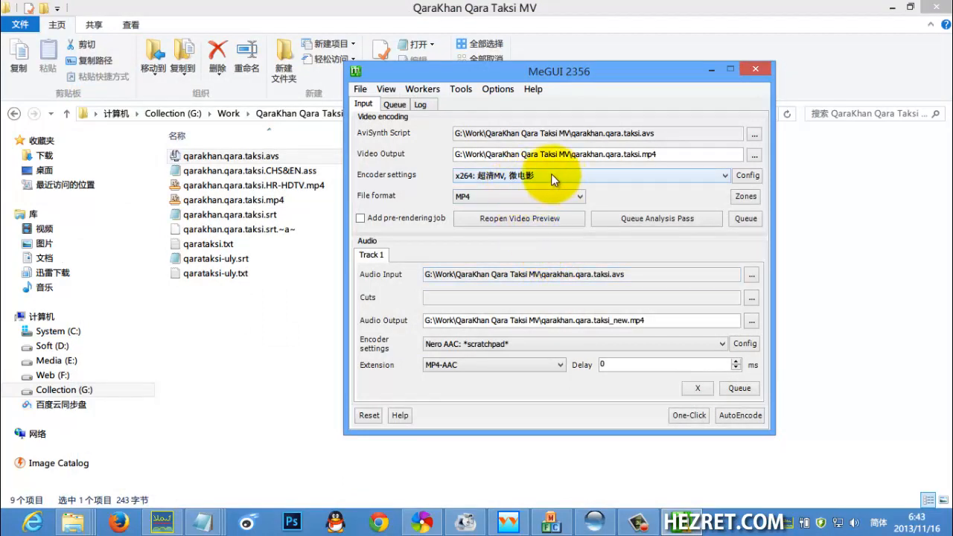
Select the x264: 超清MV, 微电影 encoder preset with the MP4 file format for the video, reviewing the bitrate in the preset's configuration
{"action": "left_click", "coordinate": [488, 178]}
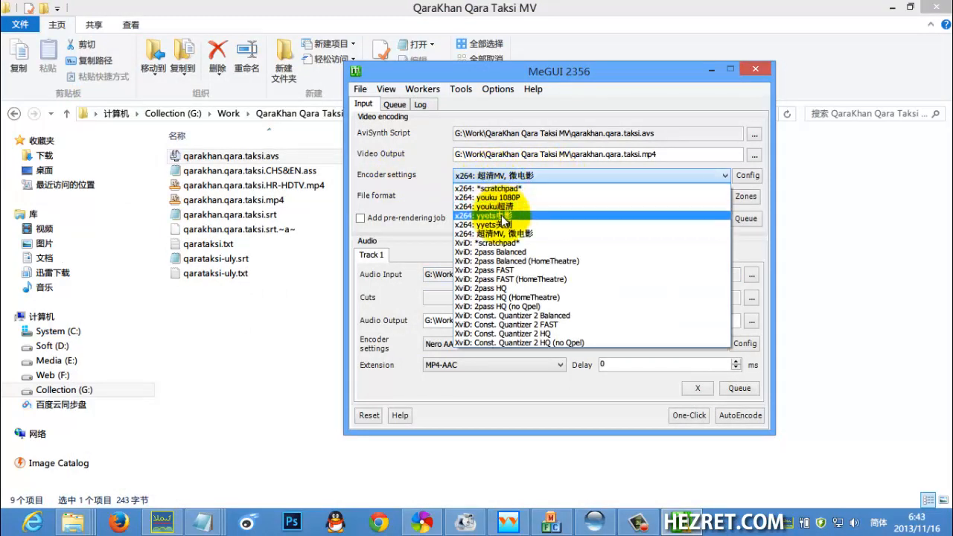
{"action": "left_click", "coordinate": [501, 233]}
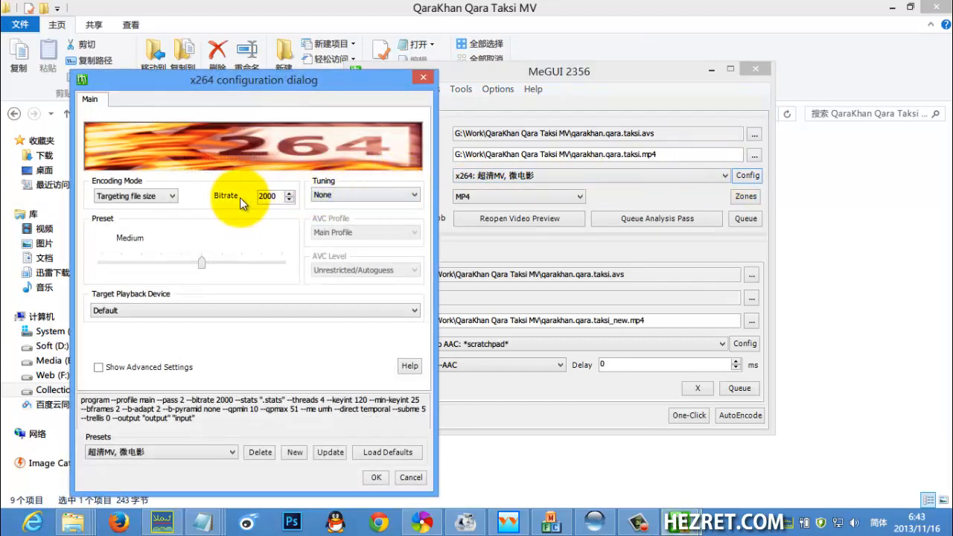
{"action": "double_click", "coordinate": [273, 197]}
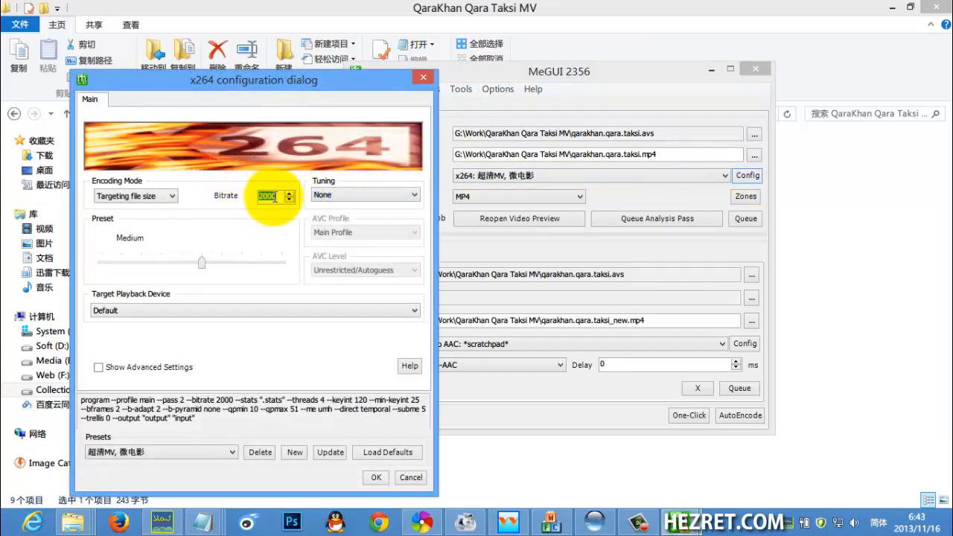
{"action": "left_click", "coordinate": [269, 196]}
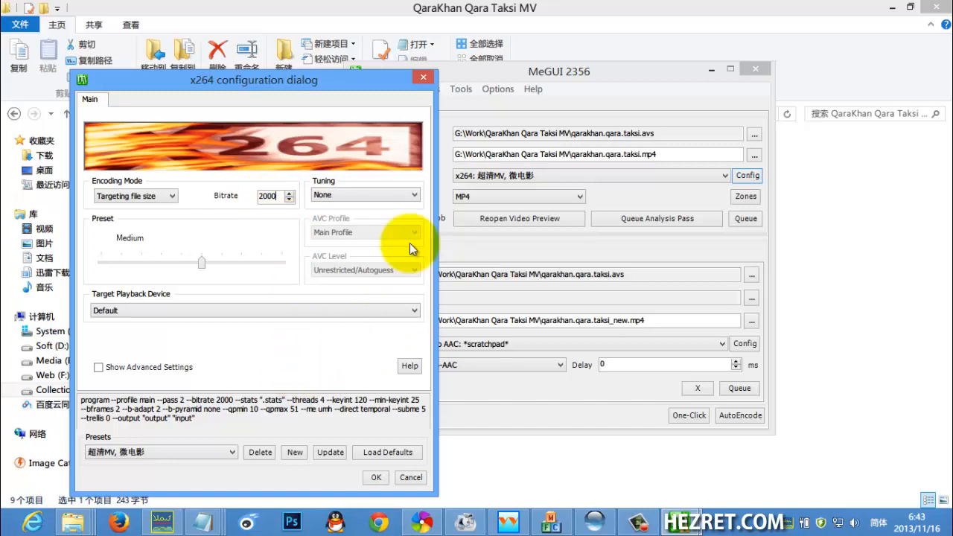
{"action": "left_click", "coordinate": [422, 78]}
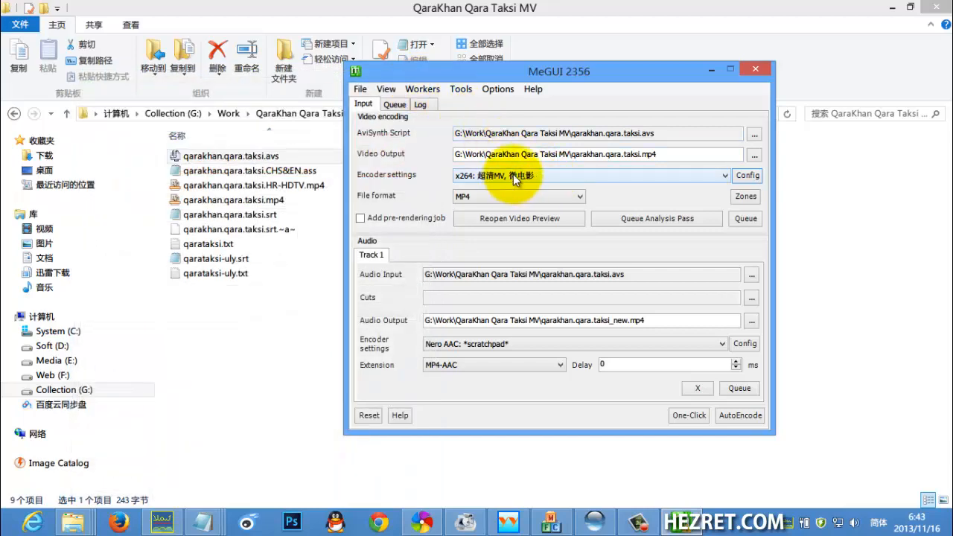
{"action": "left_click", "coordinate": [484, 197]}
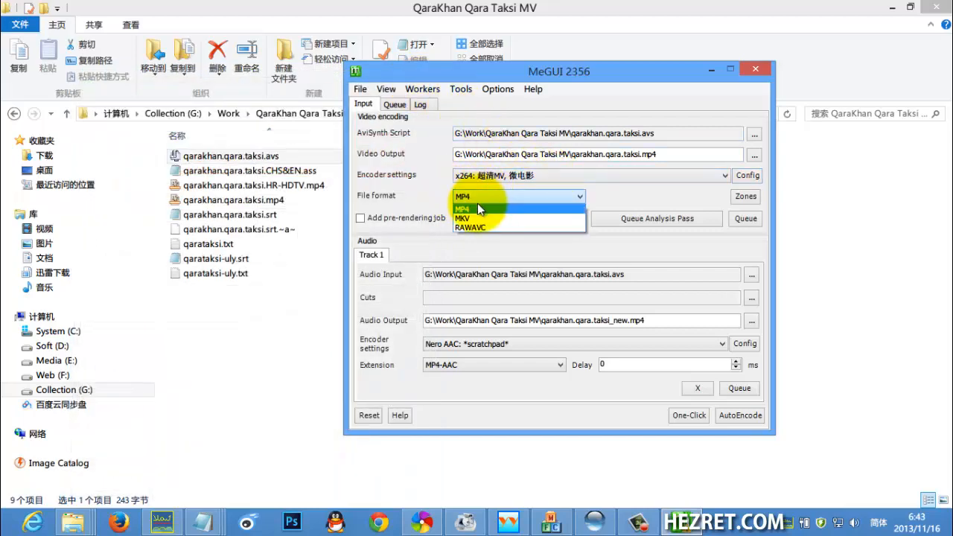
{"action": "left_click", "coordinate": [475, 206]}
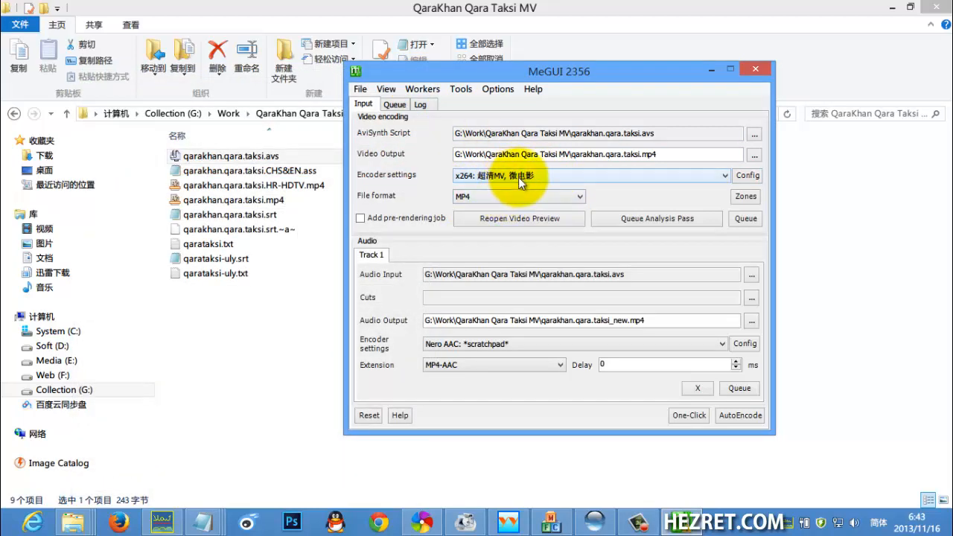
Select Nero AAC: *scratchpad* as the audio encoder and replace the audio input with qarakhan.qara.taksi.mp4
{"action": "left_click_drag", "start_coordinate": [510, 79], "coordinate": [628, 71]}
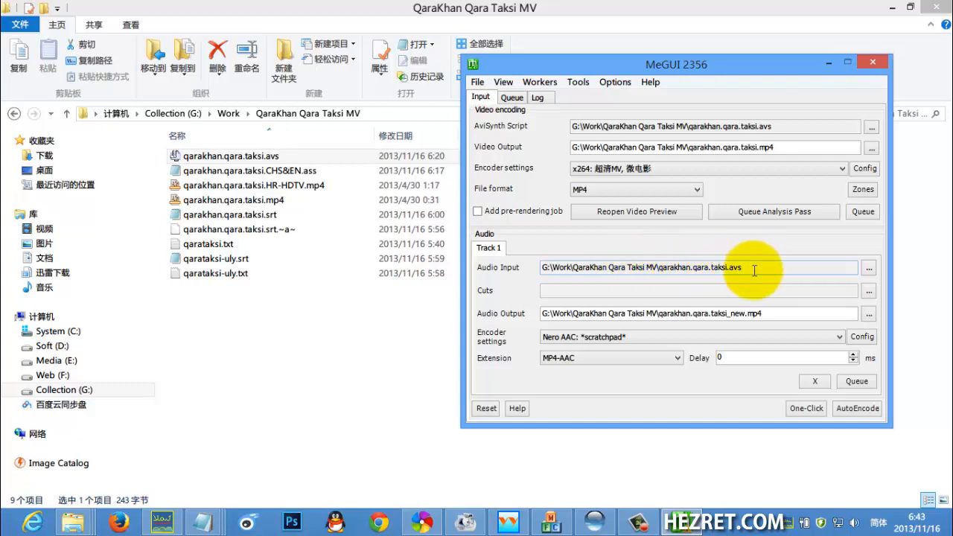
{"action": "mouse_move", "coordinate": [749, 267]}
{"action": "left_mouse_down"}
{"action": "mouse_move", "coordinate": [663, 267]}
{"action": "mouse_move", "coordinate": [734, 269]}
{"action": "left_mouse_up"}
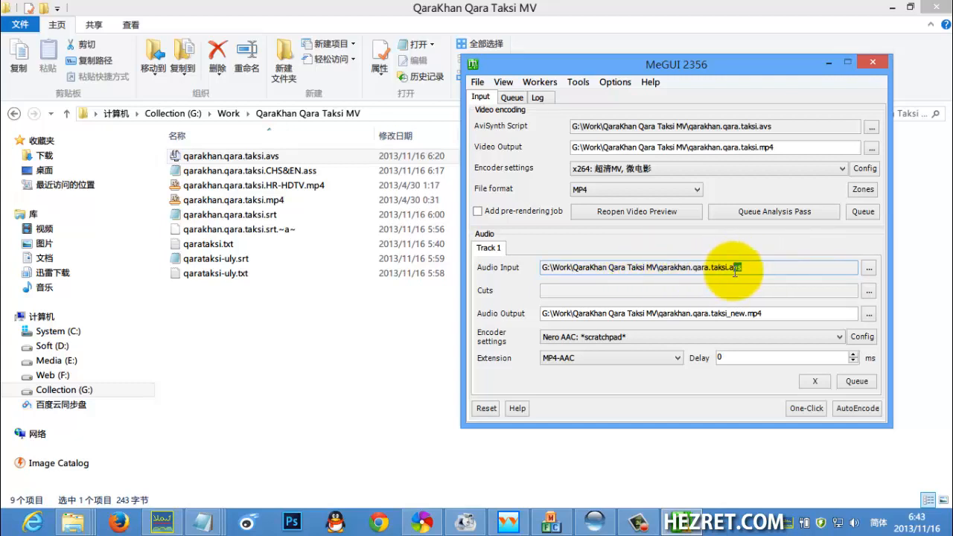
{"action": "left_click", "coordinate": [593, 336]}
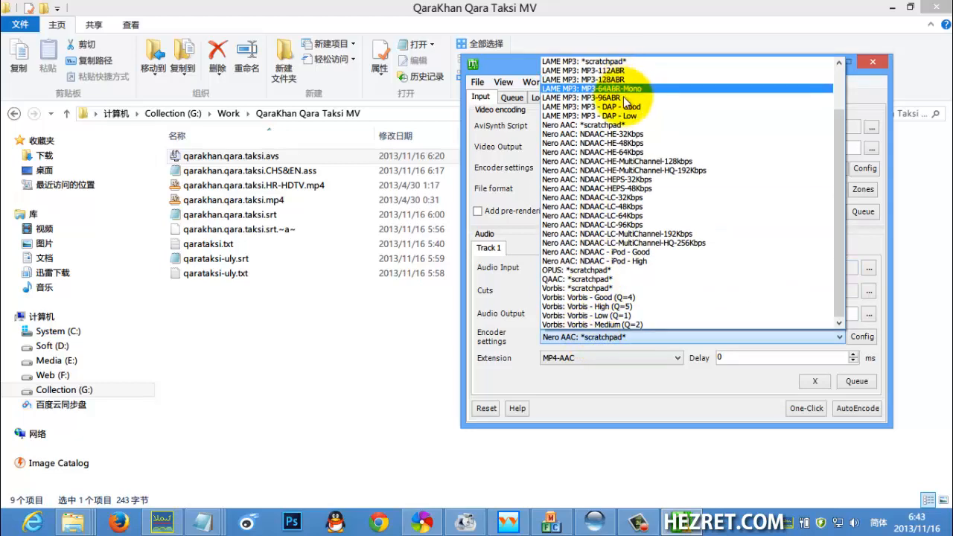
{"action": "scroll", "coordinate": [625, 93], "scroll_direction": "up", "scroll_amount": 2}
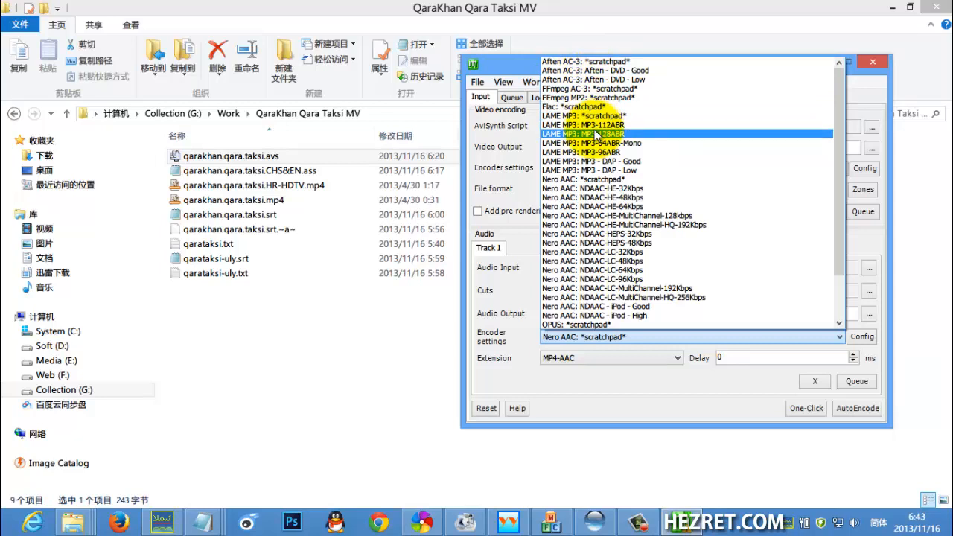
{"action": "left_click", "coordinate": [568, 181]}
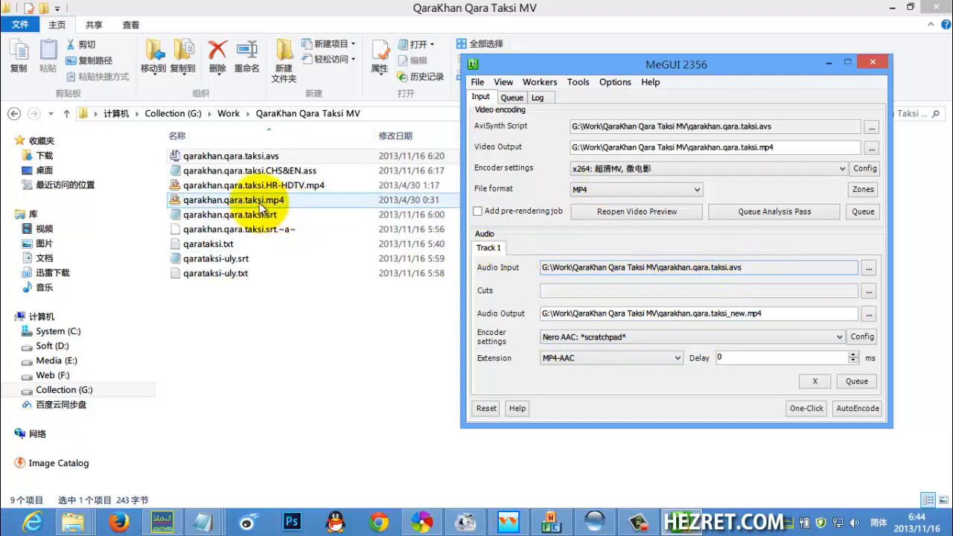
{"action": "left_click_drag", "start_coordinate": [259, 202], "coordinate": [769, 265]}
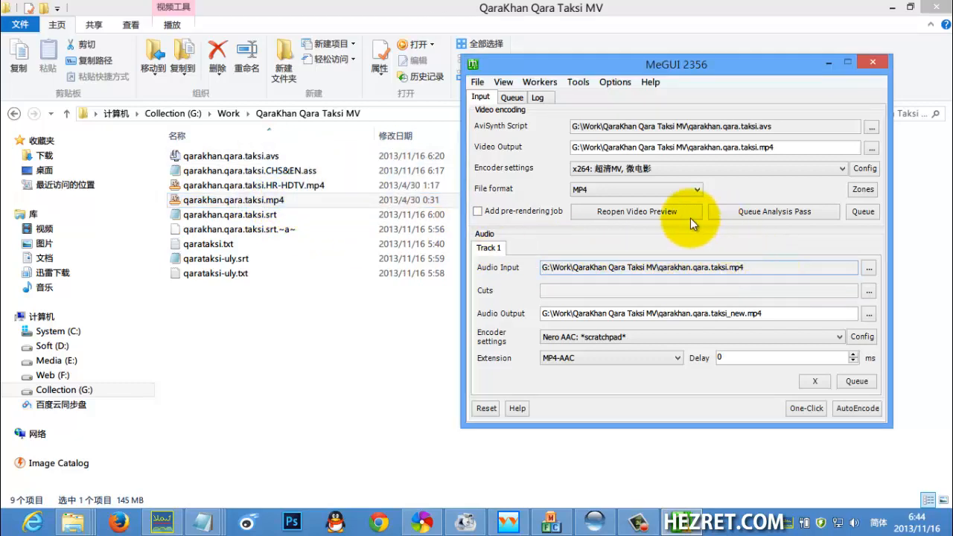
{"action": "left_click_drag", "start_coordinate": [601, 66], "coordinate": [589, 59]}
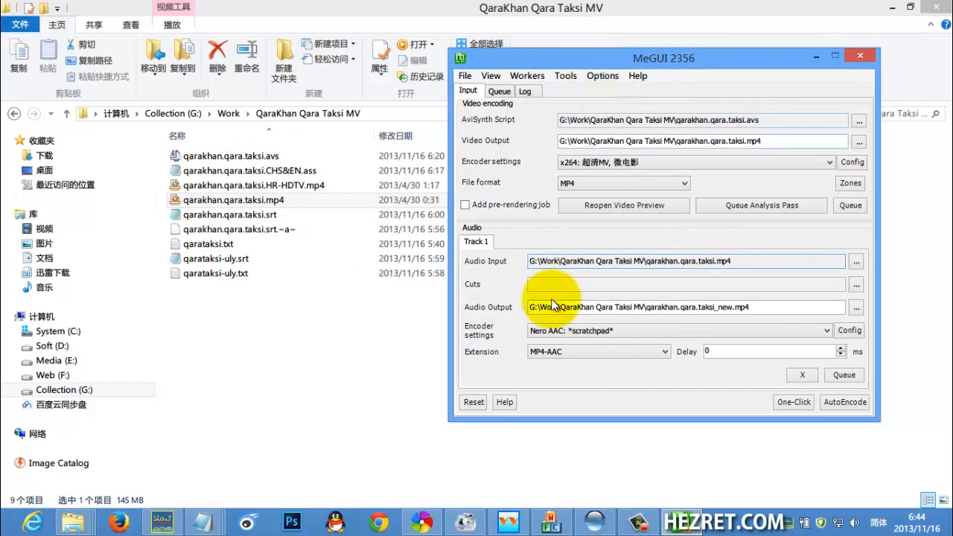
Try M4A as the extension of the audio output
{"action": "left_click", "coordinate": [558, 350]}
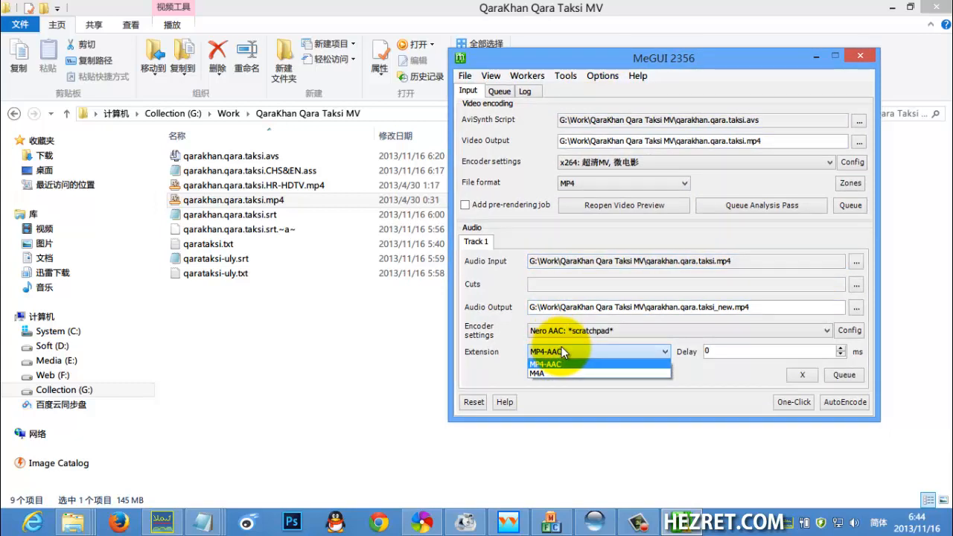
{"action": "left_click", "coordinate": [562, 373]}
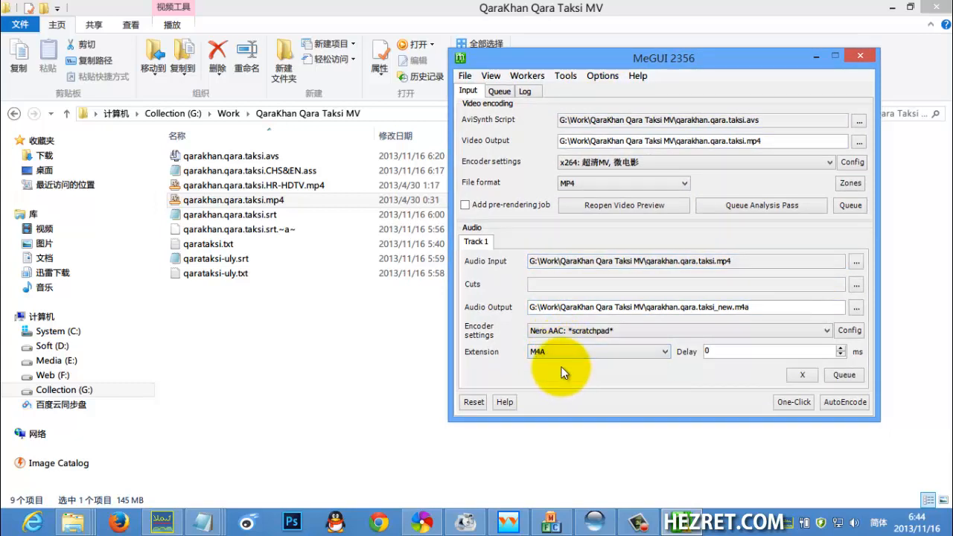
{"action": "left_click", "coordinate": [563, 360]}
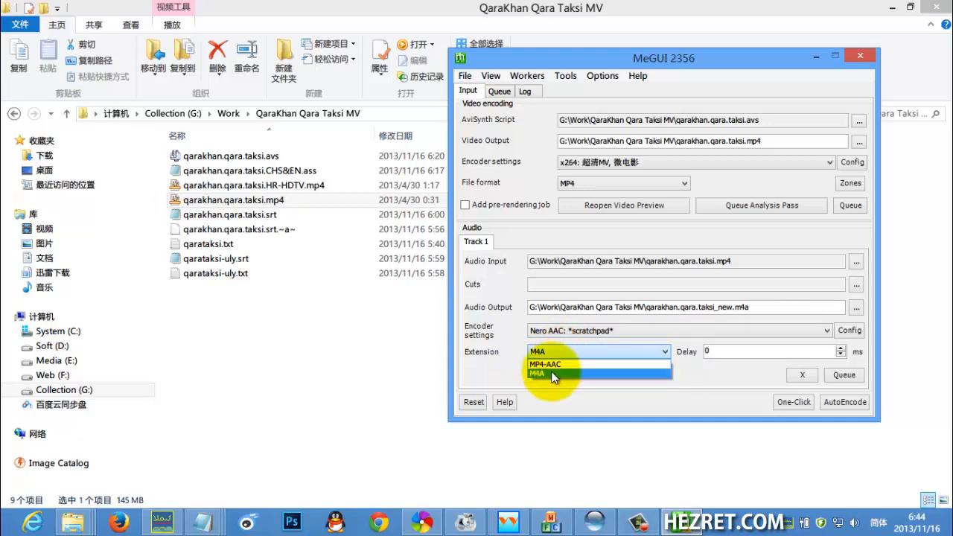
{"action": "left_click", "coordinate": [551, 373]}
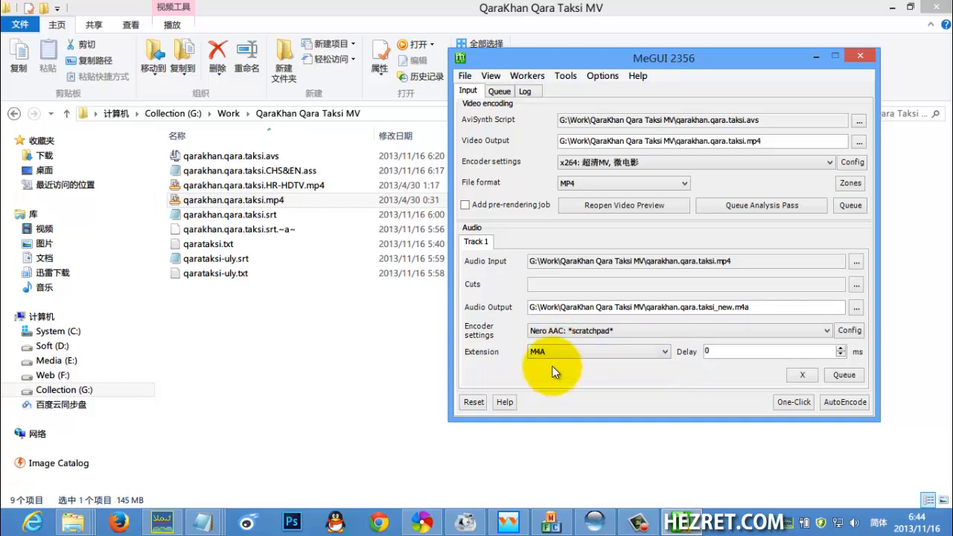
Set the audio extension to MP4-AAC with Nero AAC: *scratchpad* as the encoder settings
{"action": "left_click", "coordinate": [556, 353]}
{"action": "left_click", "coordinate": [555, 363]}
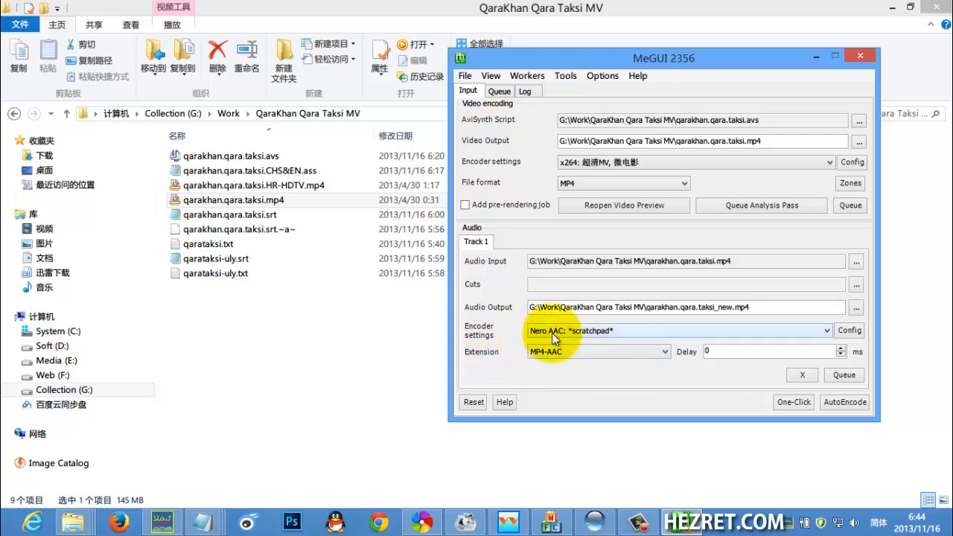
{"action": "left_click", "coordinate": [551, 337]}
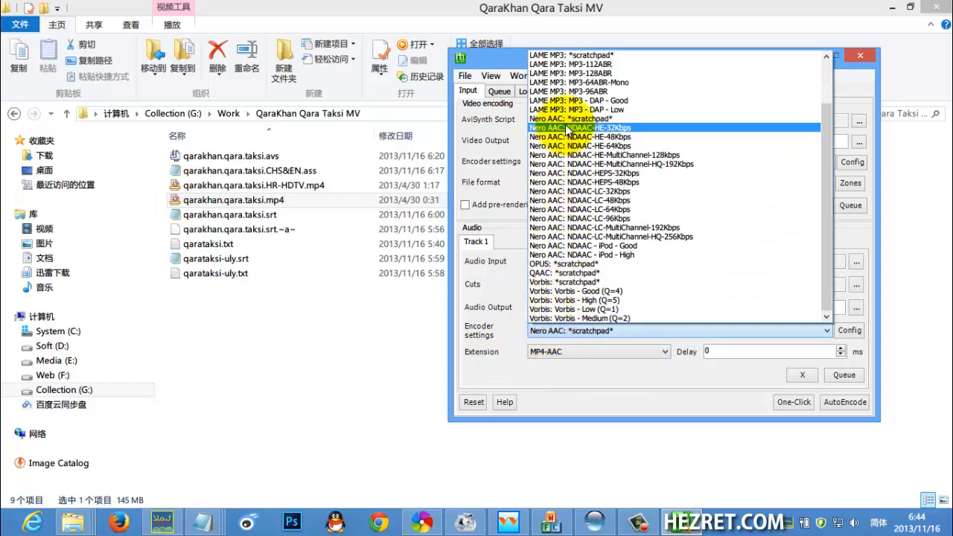
{"action": "left_click", "coordinate": [572, 117]}
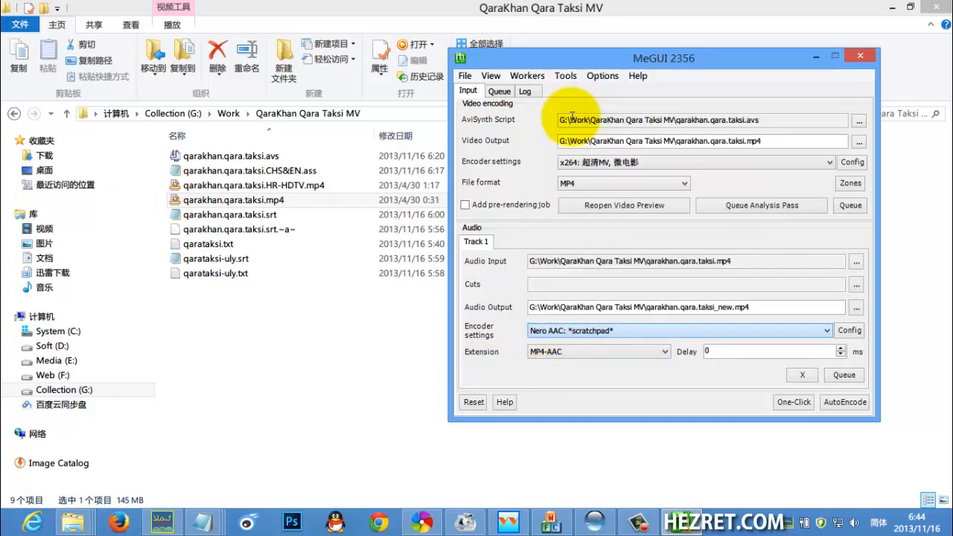
Configure Nero AAC to keep the original channels and sample rate, using the AAC-LC profile with variable bitrate
{"action": "left_click", "coordinate": [842, 330]}
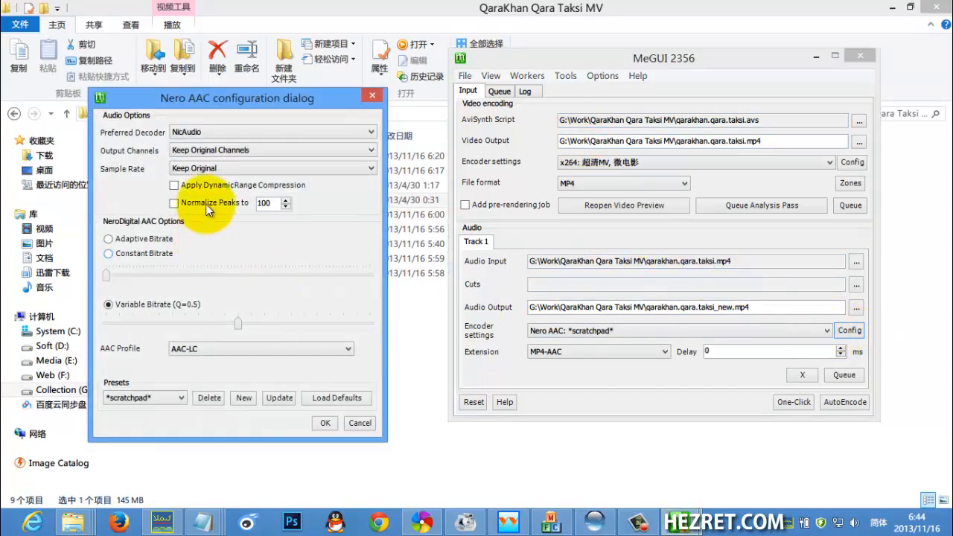
{"action": "left_click", "coordinate": [200, 131]}
{"action": "left_click", "coordinate": [197, 143]}
{"action": "left_click", "coordinate": [197, 150]}
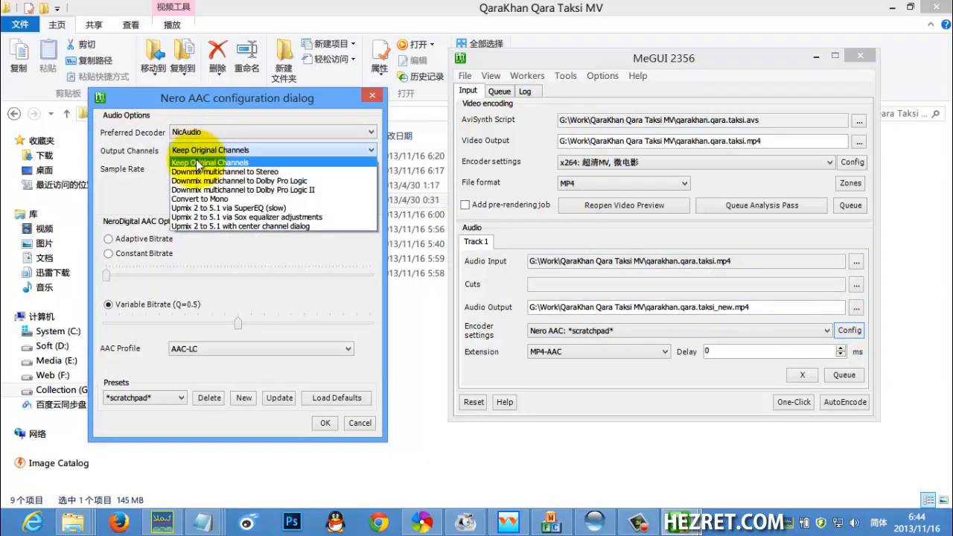
{"action": "left_click", "coordinate": [197, 162]}
{"action": "left_click", "coordinate": [194, 165]}
{"action": "left_click", "coordinate": [194, 177]}
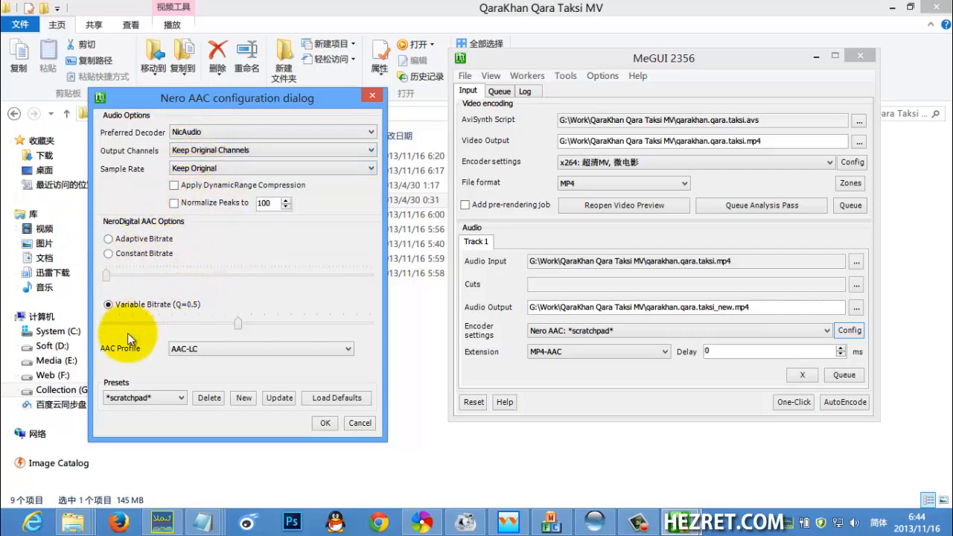
{"action": "left_click", "coordinate": [192, 348]}
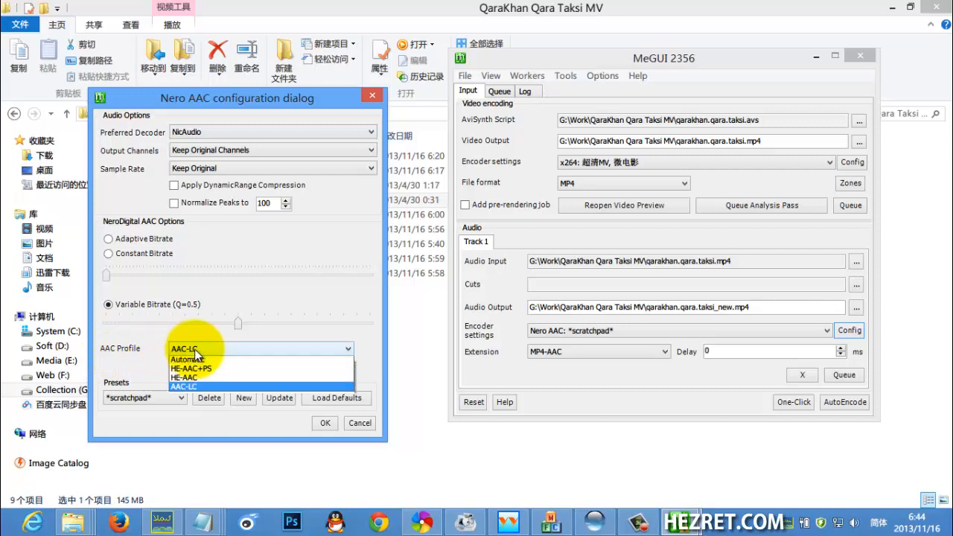
{"action": "left_click", "coordinate": [190, 387]}
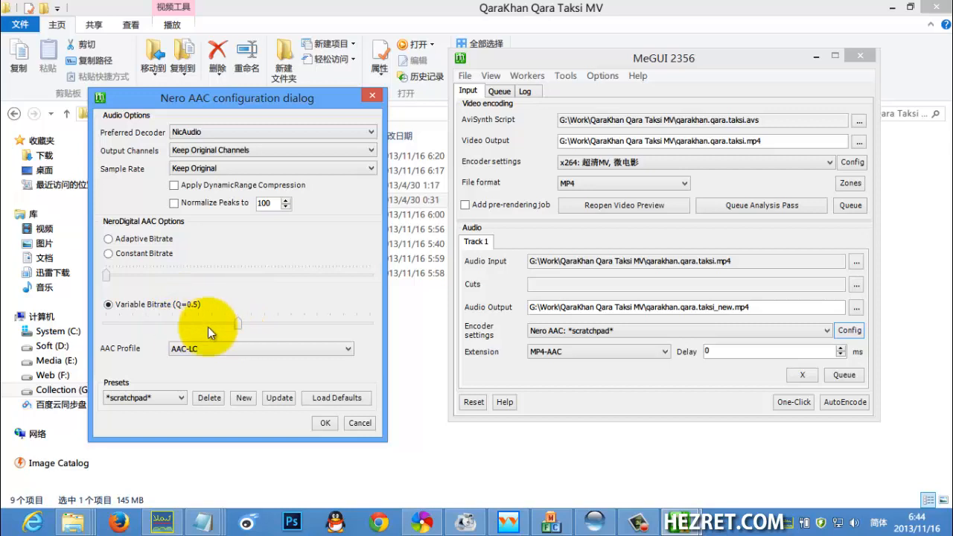
{"action": "left_click", "coordinate": [325, 423]}
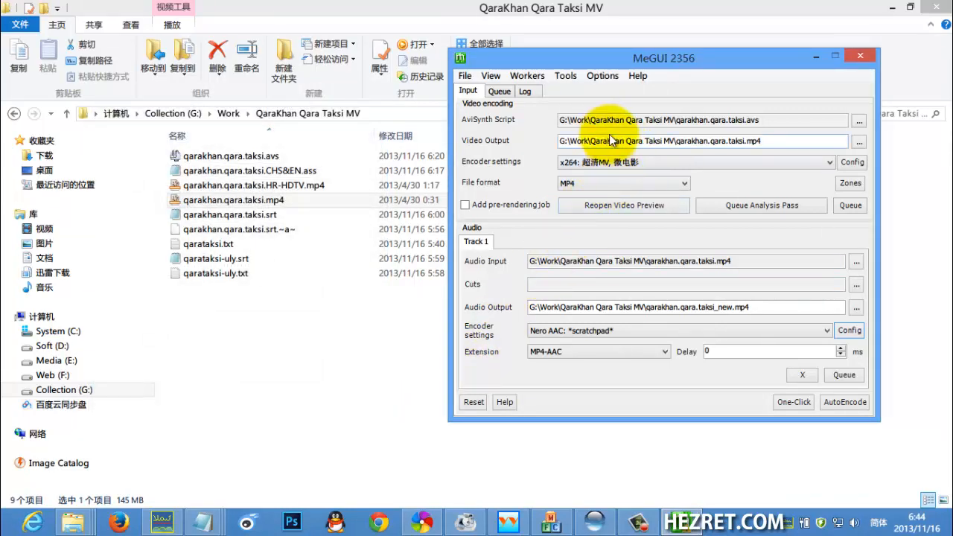
Try to start automatic encoding with qarakhan.qara.taksi.mp4 as the video output and MP4-AAC audio
{"action": "left_click", "coordinate": [837, 402]}
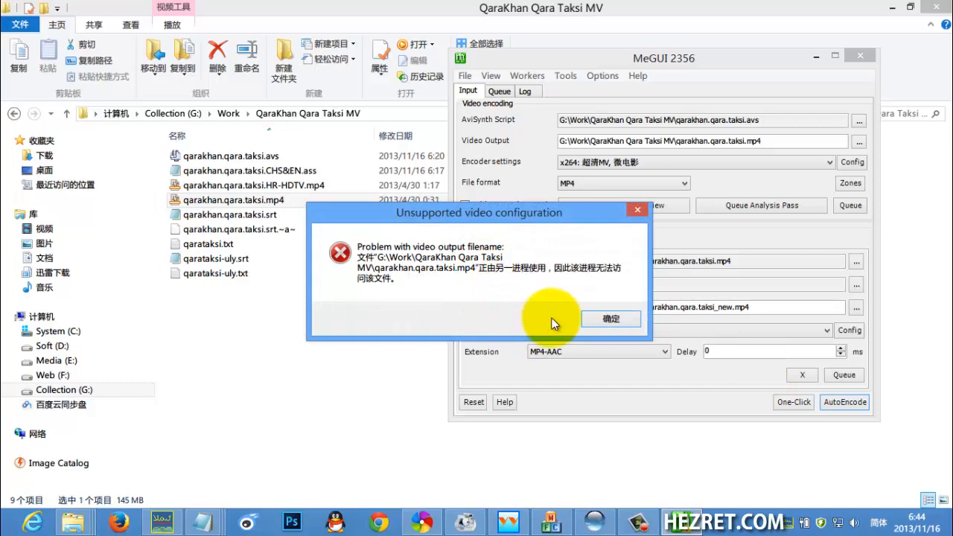
{"action": "left_click", "coordinate": [612, 320]}
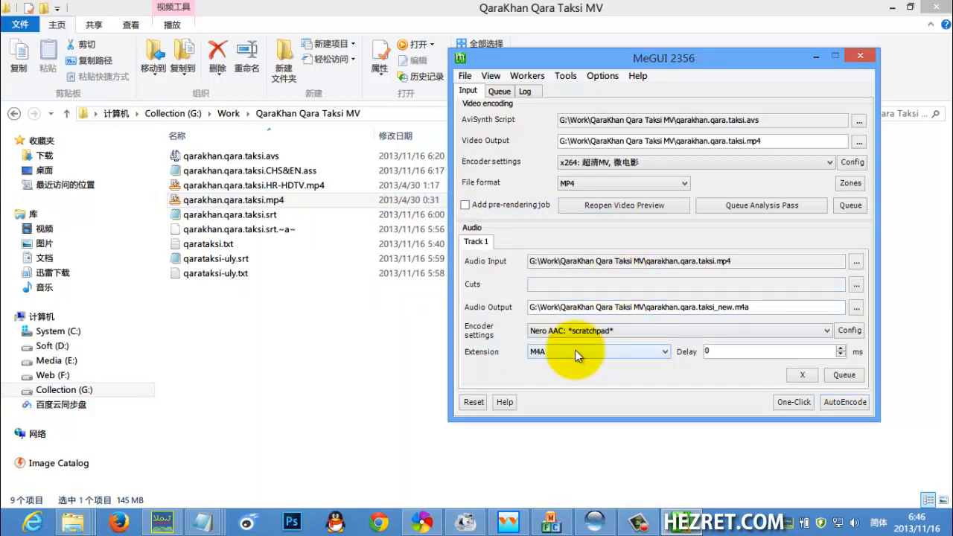
Try the MP4-AAC and M4A audio extensions in turn, comparing the audio output name with the video output name
{"action": "left_click", "coordinate": [575, 350]}
{"action": "left_click", "coordinate": [566, 363]}
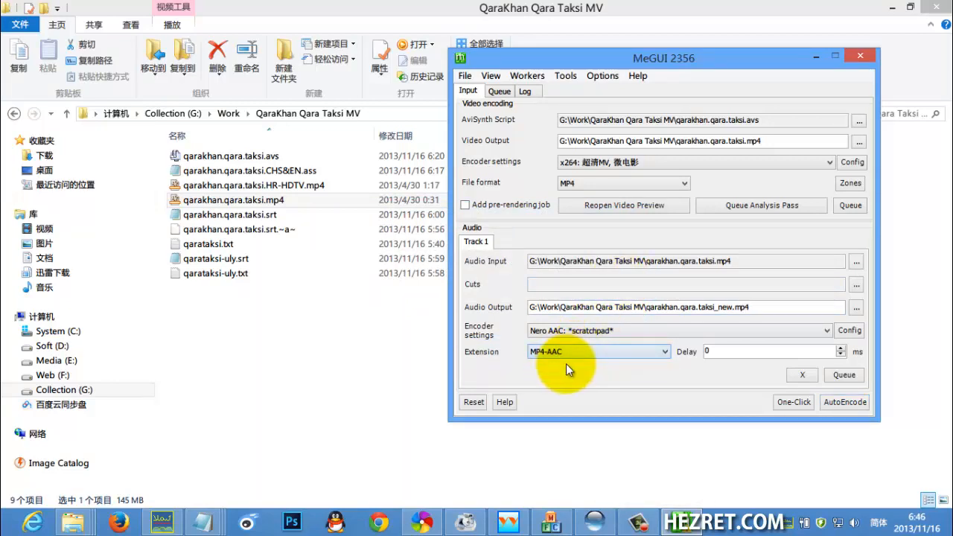
{"action": "left_click_drag", "start_coordinate": [804, 307], "coordinate": [709, 307]}
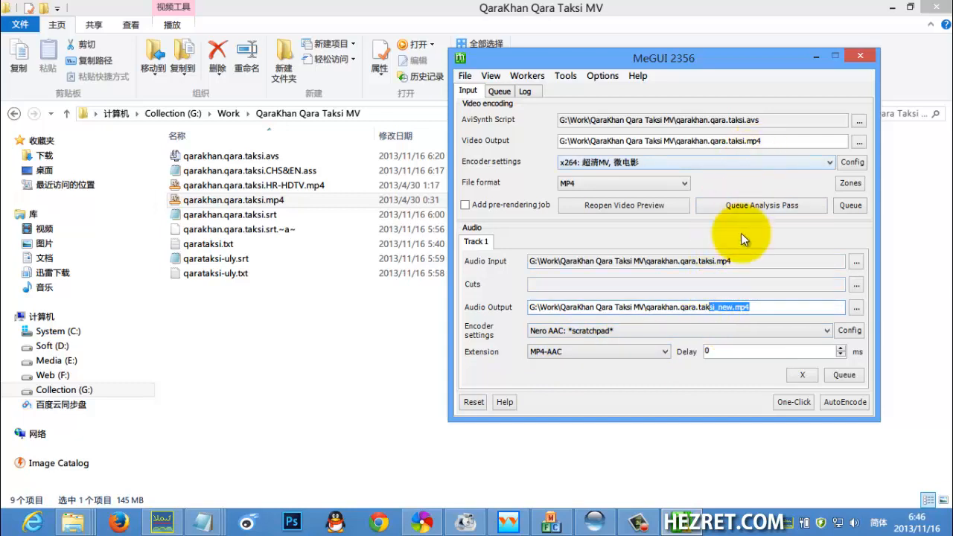
{"action": "left_click", "coordinate": [744, 308]}
{"action": "left_click", "coordinate": [590, 351]}
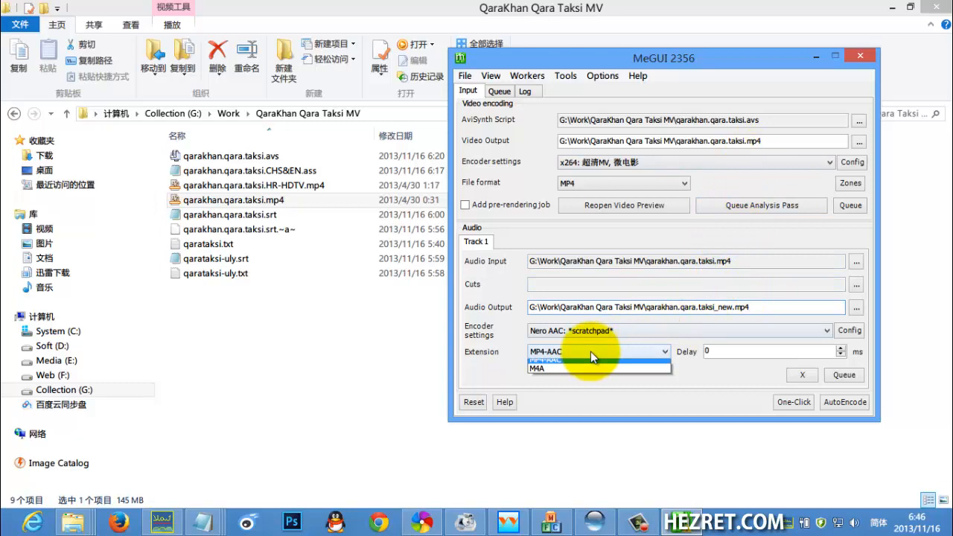
{"action": "left_click", "coordinate": [547, 374]}
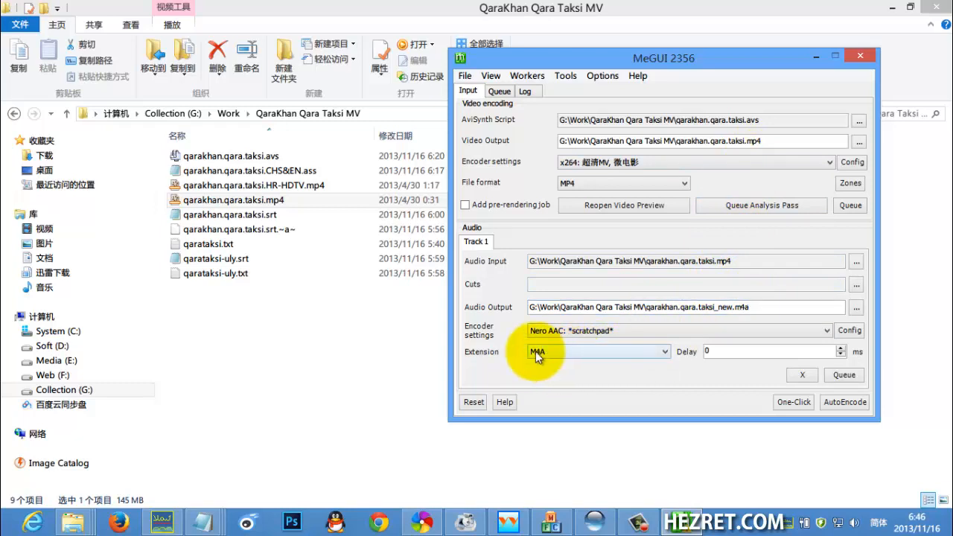
{"action": "left_click", "coordinate": [782, 307]}
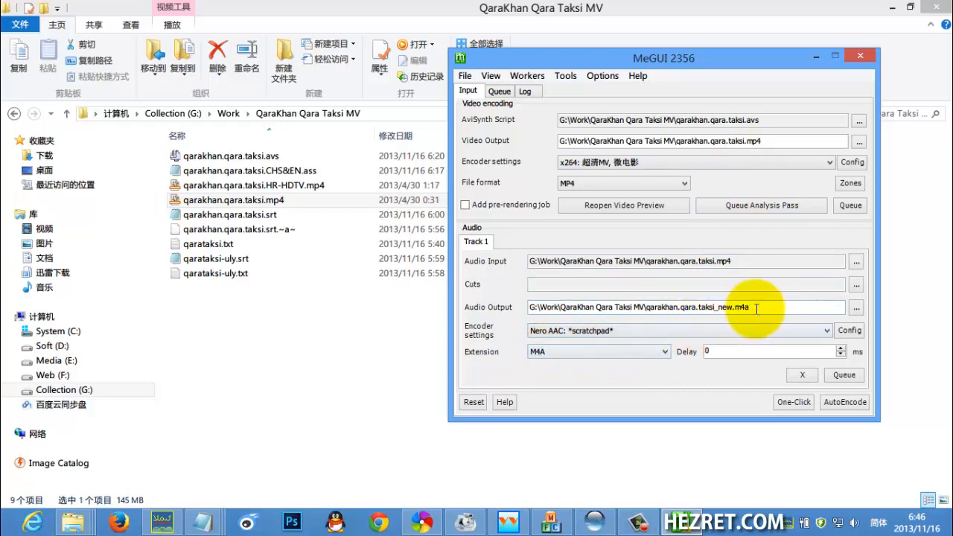
{"action": "left_click", "coordinate": [761, 142]}
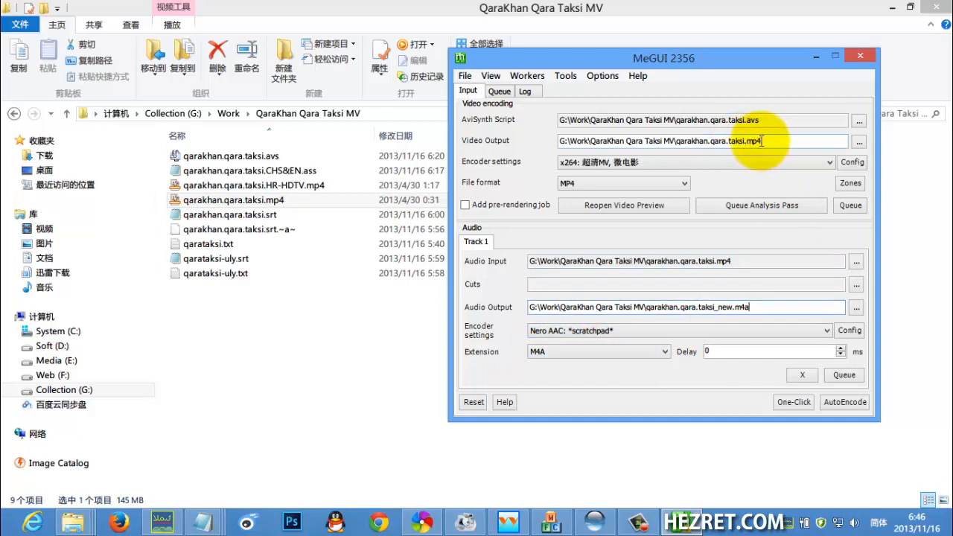
{"action": "left_click", "coordinate": [581, 354]}
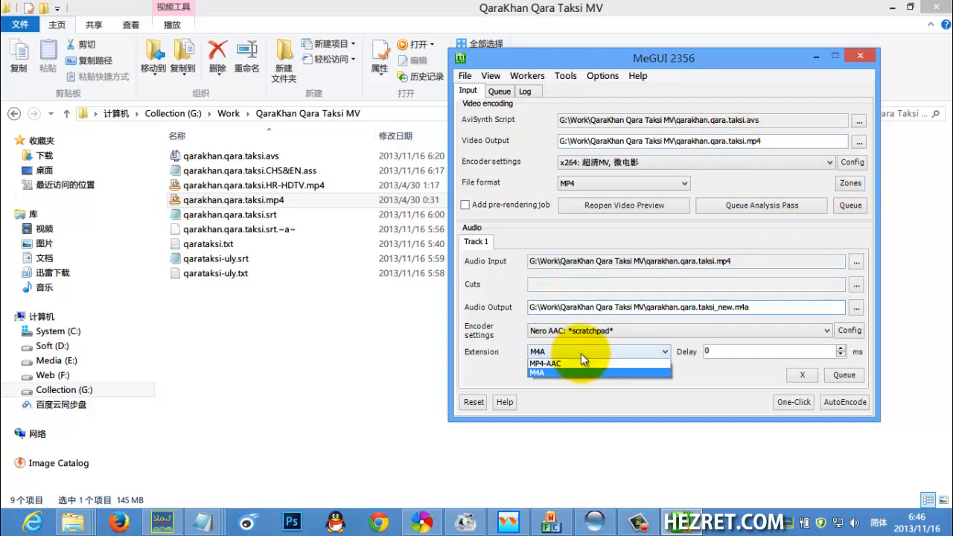
{"action": "left_click", "coordinate": [569, 363]}
{"action": "left_click_drag", "start_coordinate": [759, 307], "coordinate": [661, 308]}
{"action": "left_click_drag", "start_coordinate": [771, 145], "coordinate": [713, 144]}
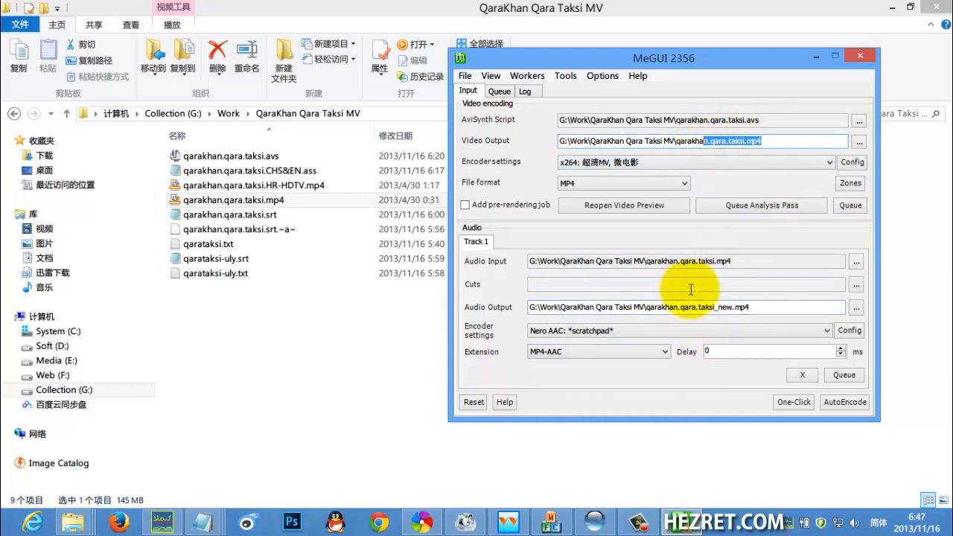
Set the audio extension to M4A and try to start automatic encoding with the same video output name
{"action": "left_click", "coordinate": [607, 349]}
{"action": "left_click", "coordinate": [570, 372]}
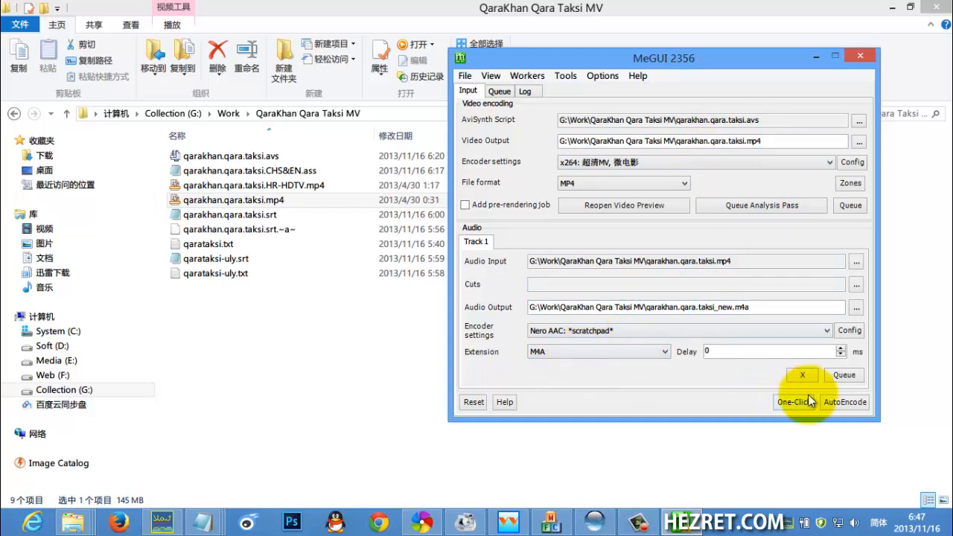
{"action": "left_click", "coordinate": [845, 402]}
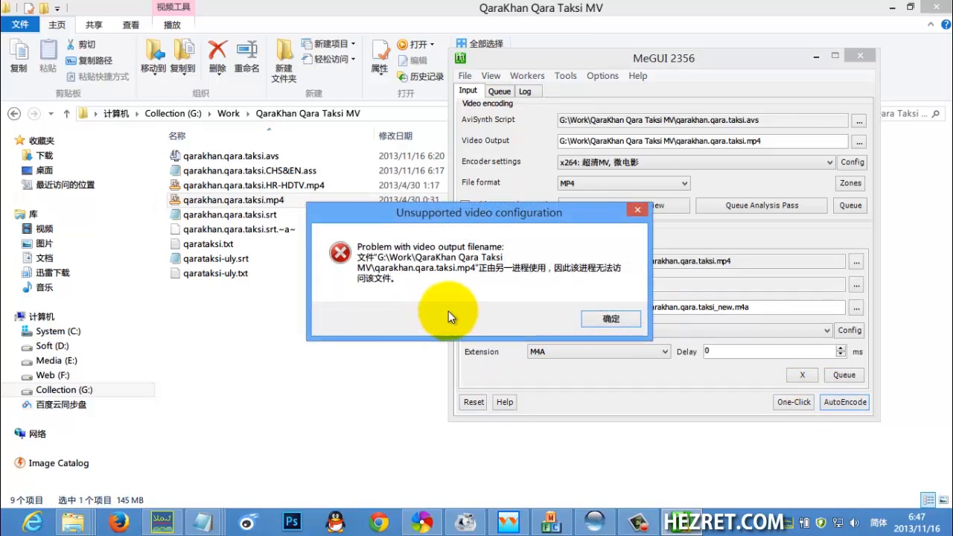
{"action": "left_click", "coordinate": [595, 317]}
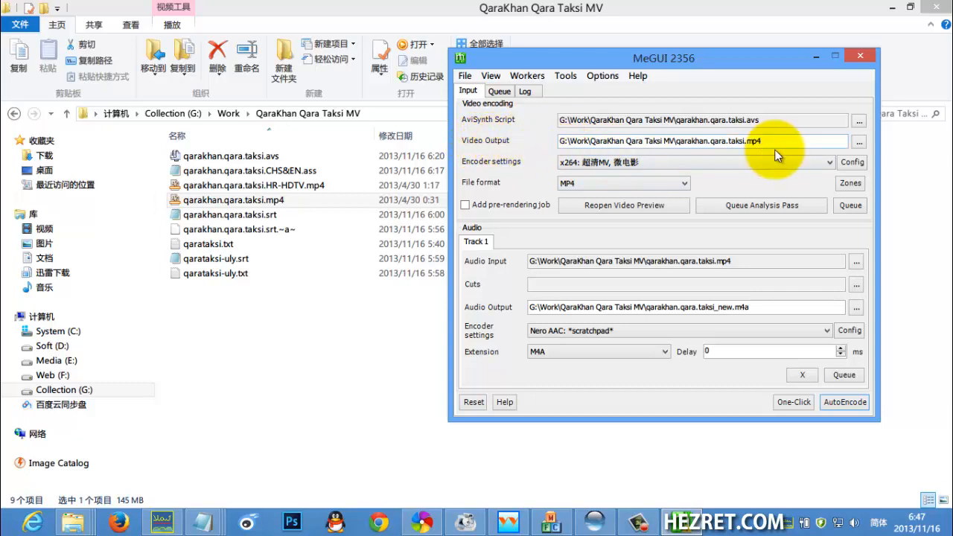
Rename the video output to qarakhan.qara.taksi2222.mp4 and queue automatic encoding with the MP4 container and no target size
{"action": "left_click", "coordinate": [745, 141]}
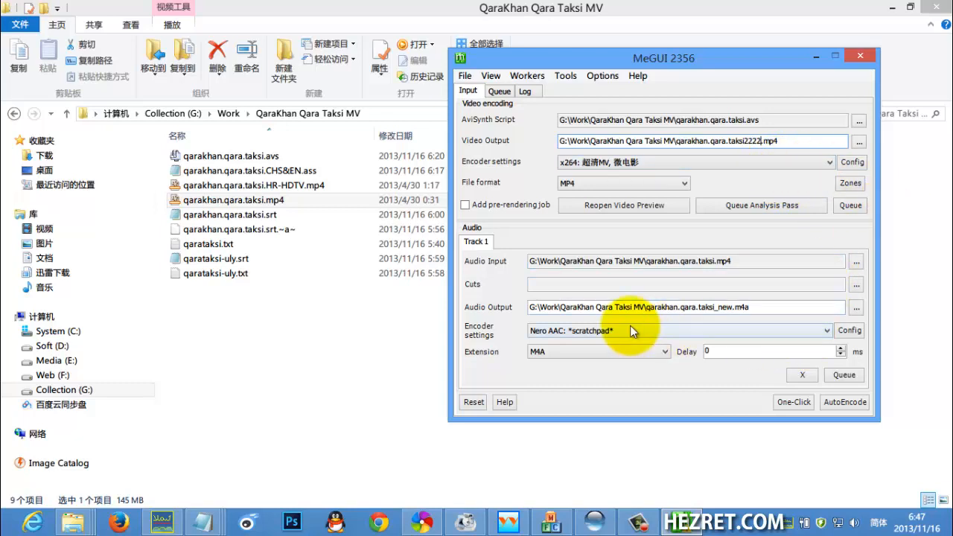
{"action": "left_click", "coordinate": [833, 400]}
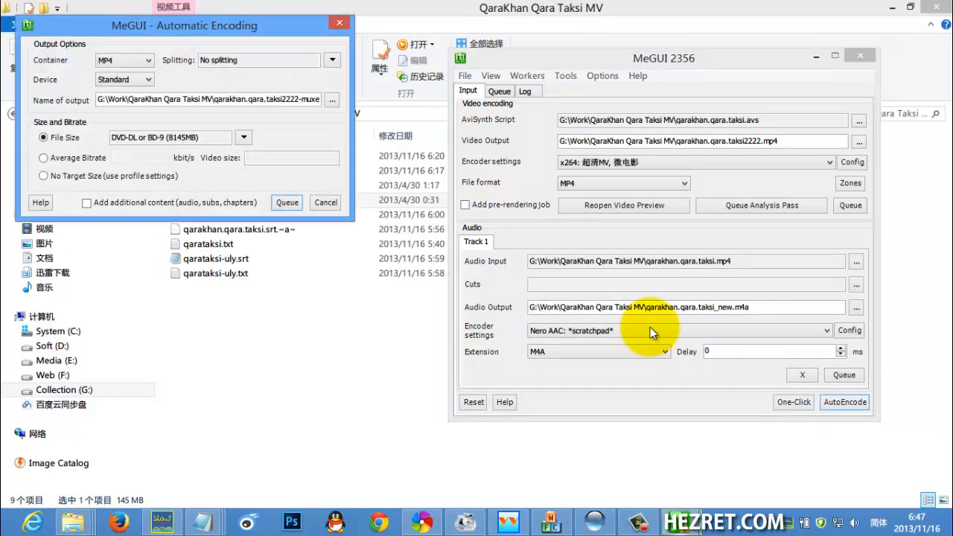
{"action": "left_click", "coordinate": [115, 59]}
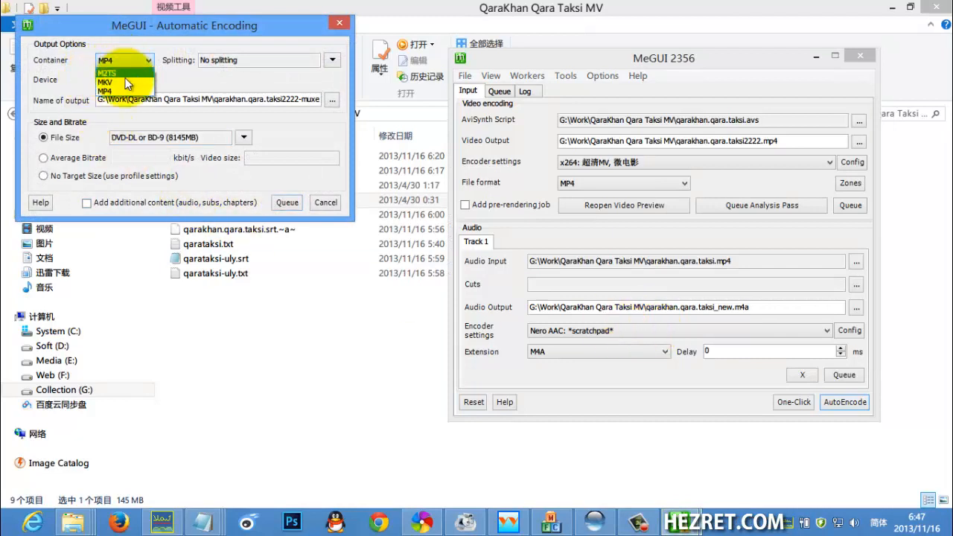
{"action": "left_click", "coordinate": [122, 90]}
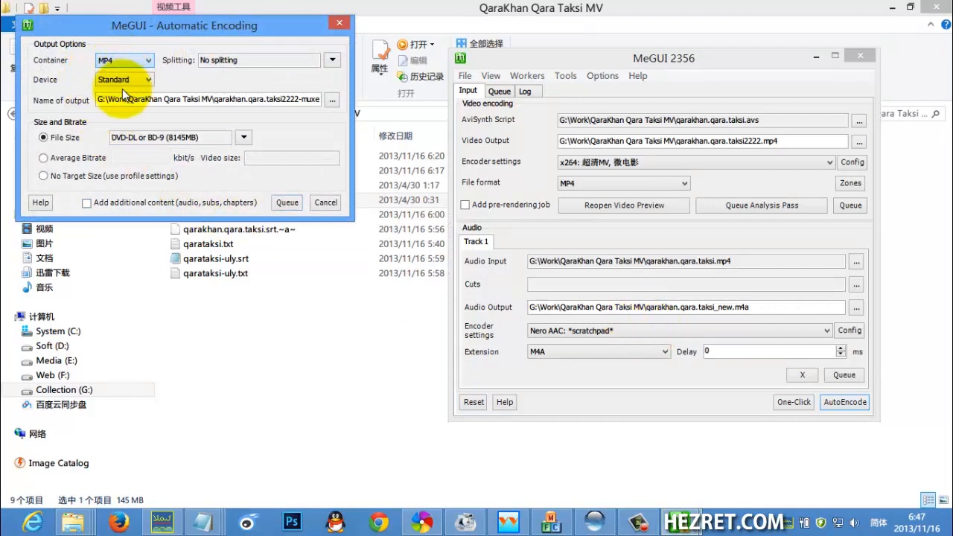
{"action": "left_click", "coordinate": [66, 176]}
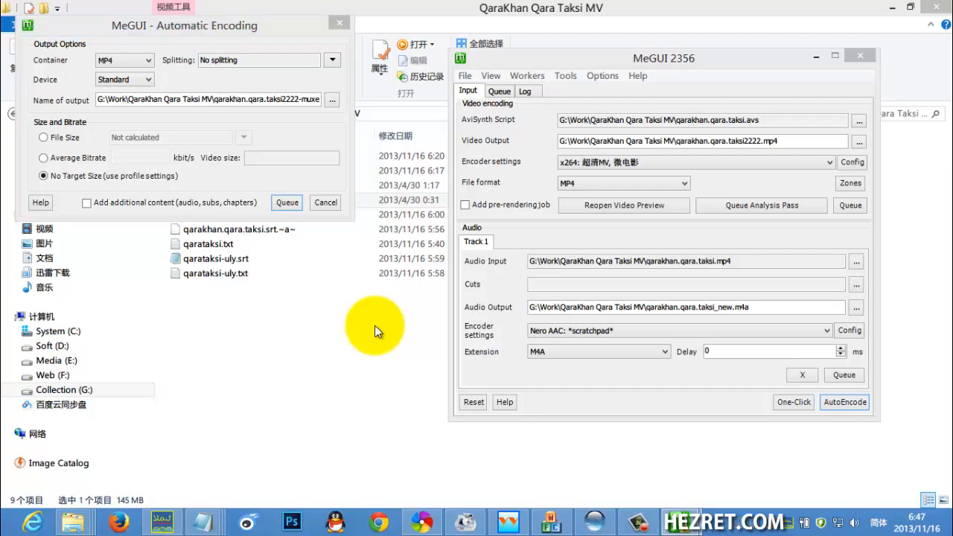
Check the status of the audio, video and mux jobs in the queue, then minimize the encoder window
{"action": "left_click", "coordinate": [499, 92]}
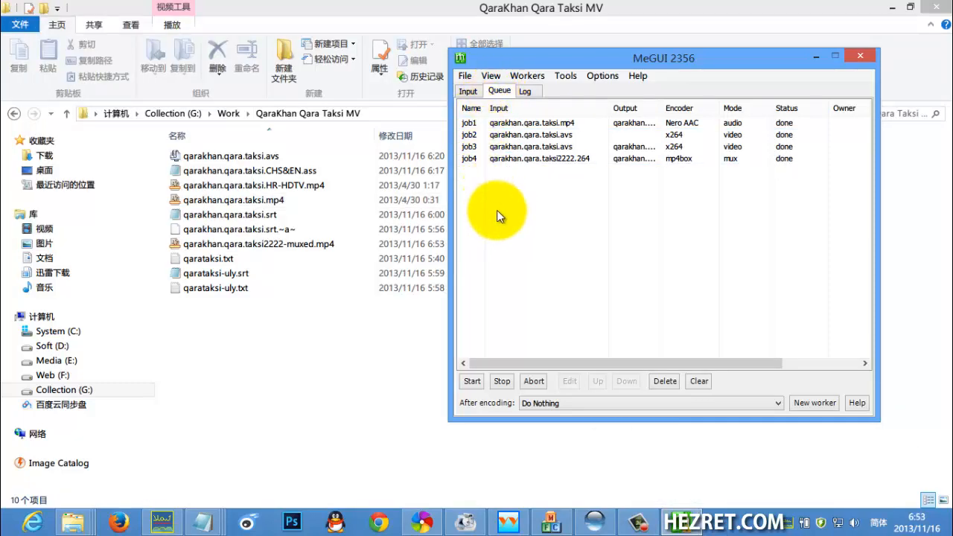
{"action": "left_click_drag", "start_coordinate": [496, 210], "coordinate": [507, 121]}
{"action": "left_click", "coordinate": [816, 55]}
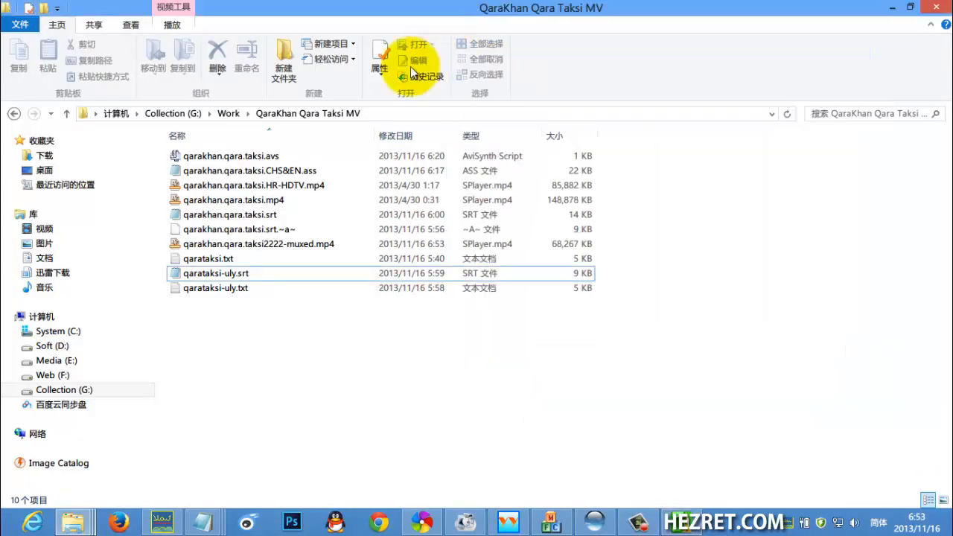
Open qarakhan.qara.taksi2222-muxed.mp4 in MediaInfo and examine its general, video and audio properties, including bitrate, resolution and frame rate
{"action": "left_click", "coordinate": [296, 247]}
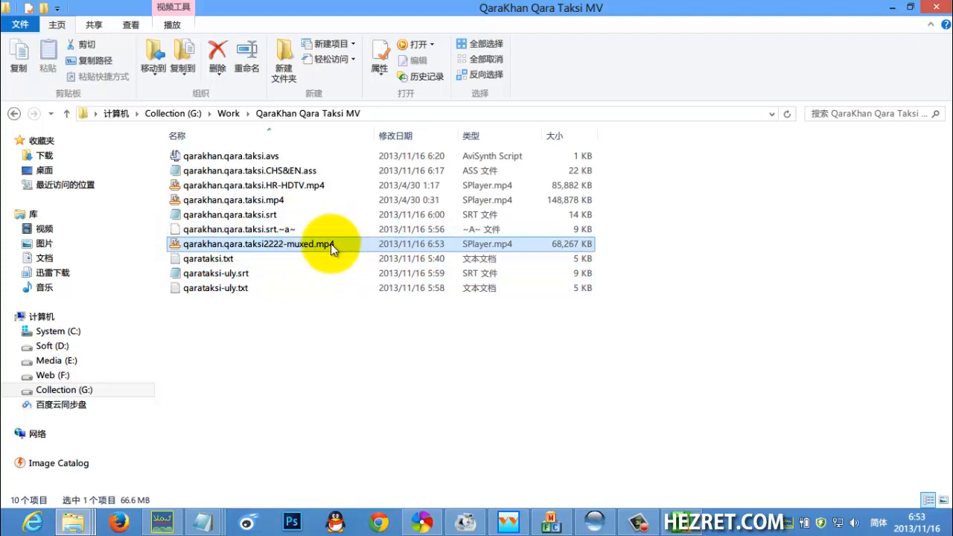
{"action": "right_click", "coordinate": [329, 243]}
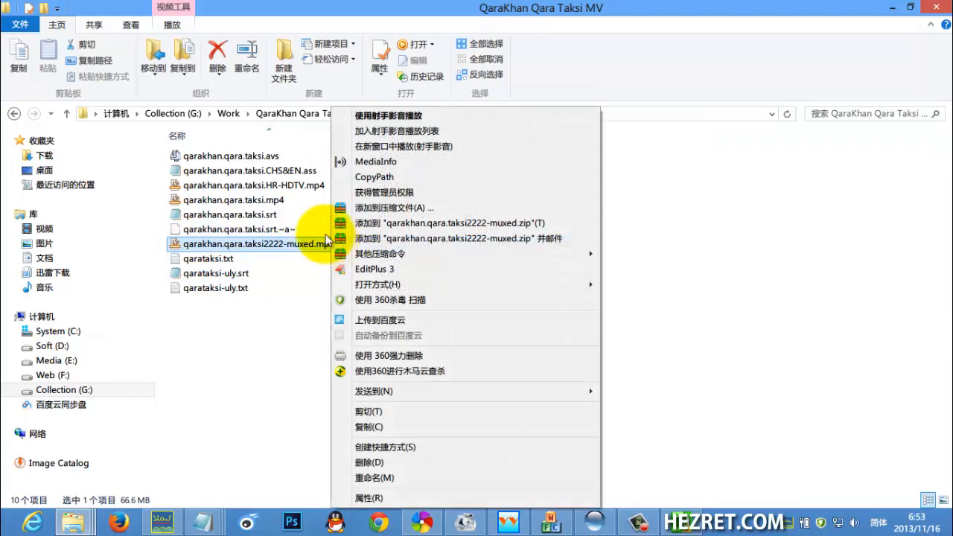
{"action": "left_click", "coordinate": [352, 165]}
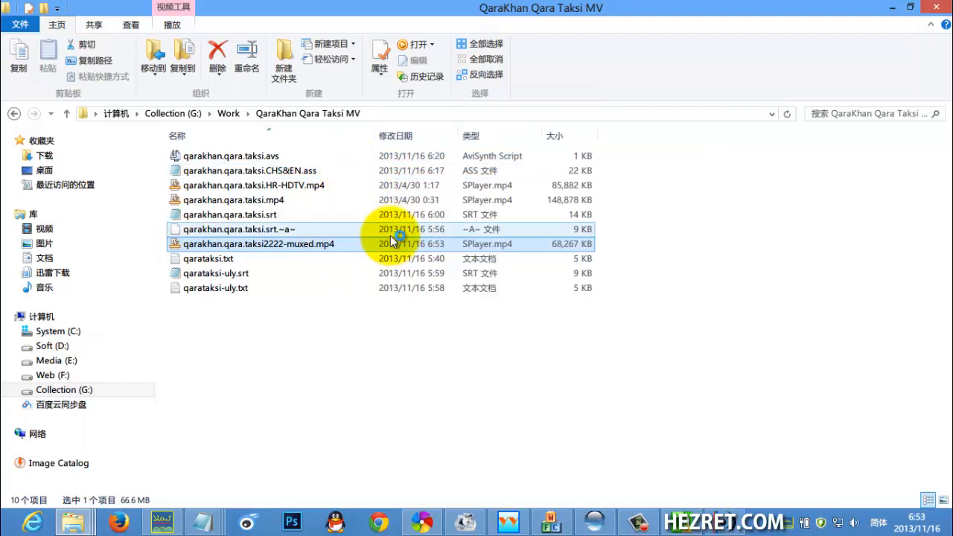
{"action": "scroll", "coordinate": [390, 236], "scroll_direction": "up", "scroll_amount": 8}
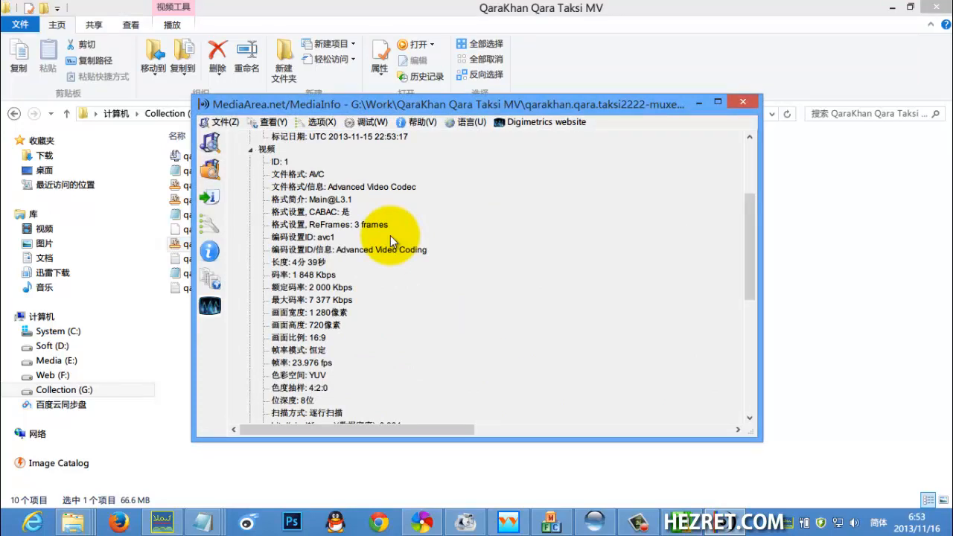
{"action": "scroll", "coordinate": [390, 236], "scroll_direction": "up", "scroll_amount": 4}
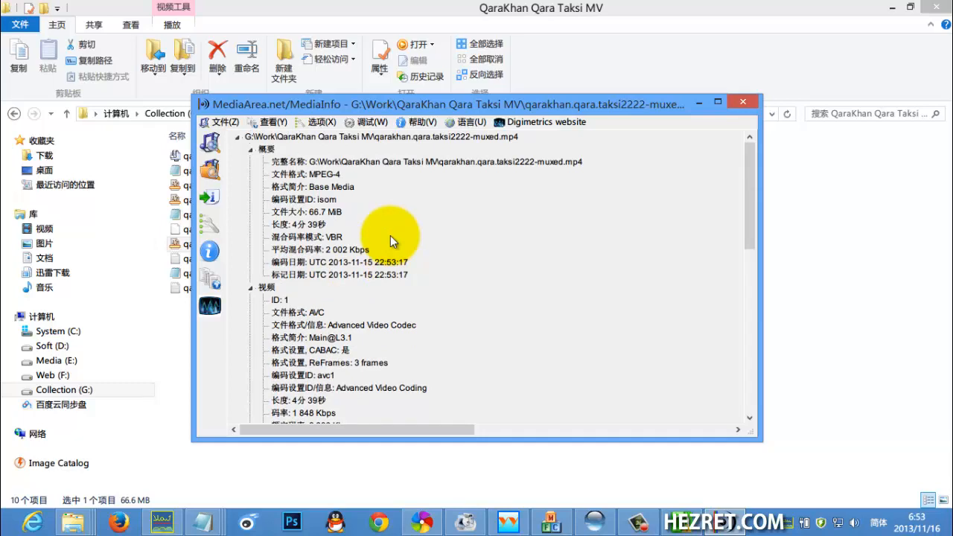
{"action": "scroll", "coordinate": [390, 236], "scroll_direction": "down", "scroll_amount": 3}
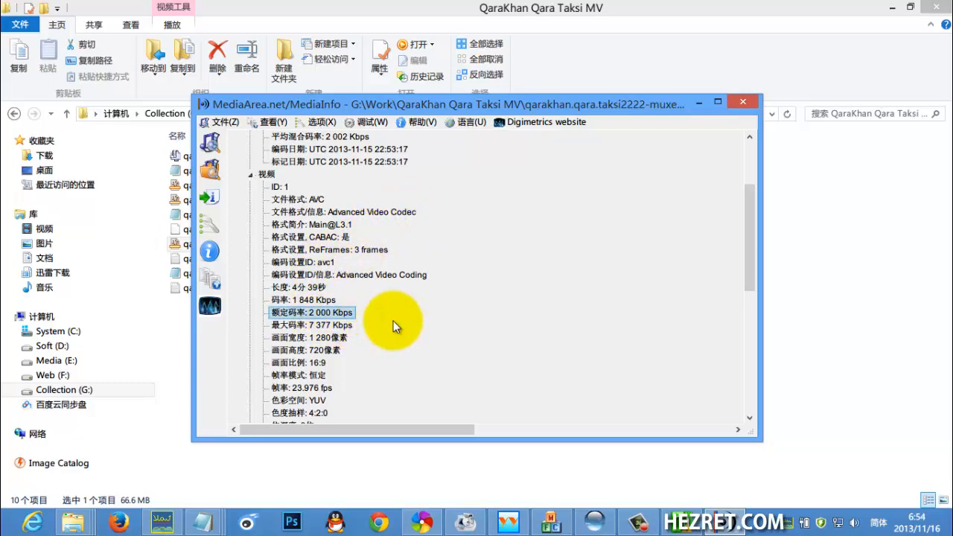
{"action": "scroll", "coordinate": [393, 321], "scroll_direction": "down", "scroll_amount": 2}
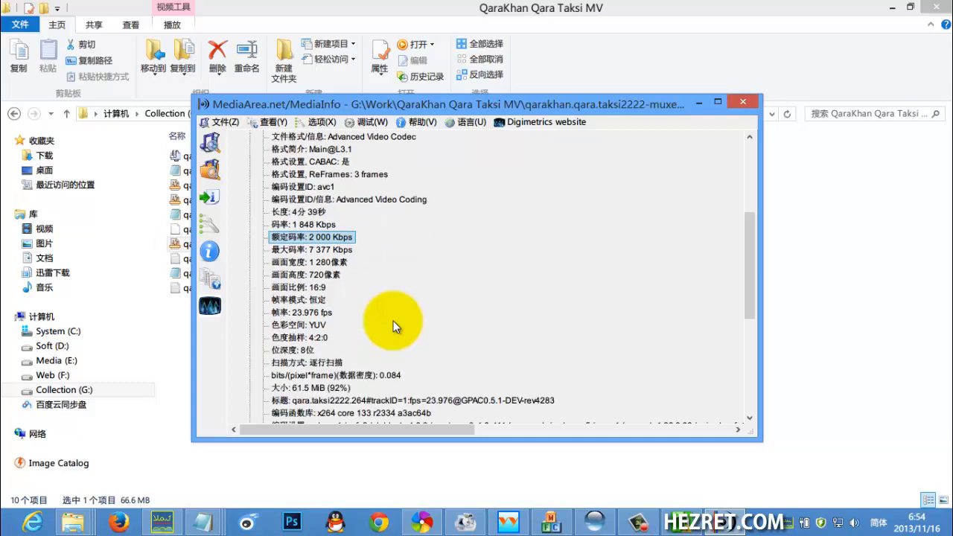
{"action": "scroll", "coordinate": [393, 326], "scroll_direction": "down", "scroll_amount": 2}
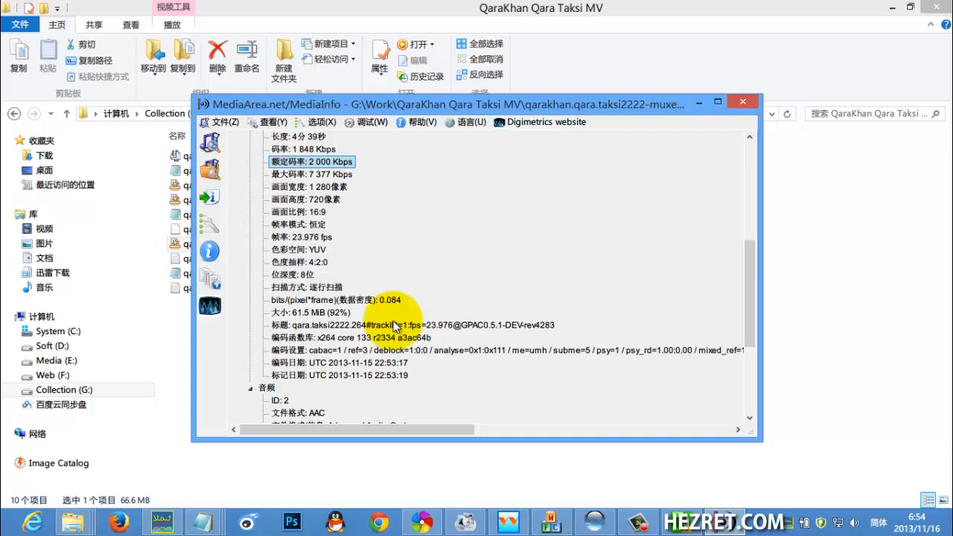
{"action": "scroll", "coordinate": [394, 322], "scroll_direction": "down", "scroll_amount": 1}
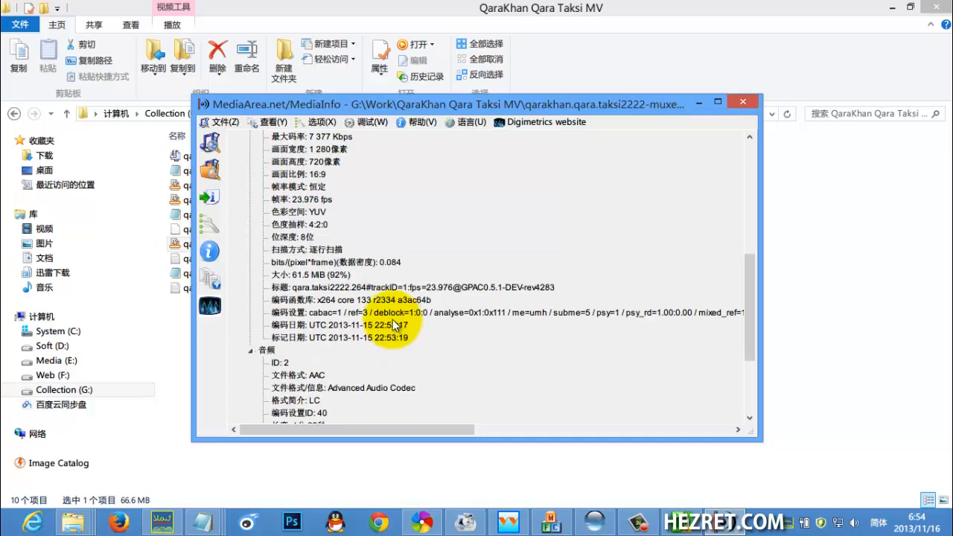
Examine the encoded file's frame width, height and aspect ratio and its audio format, bitrate mode and maximum bitrate, and close MediaInfo
{"action": "left_click", "coordinate": [325, 152]}
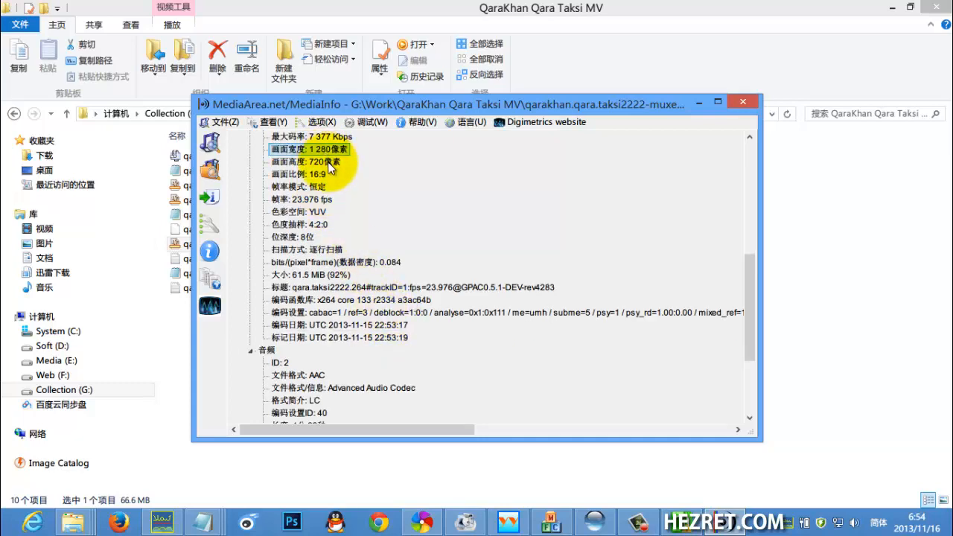
{"action": "left_click", "coordinate": [326, 162]}
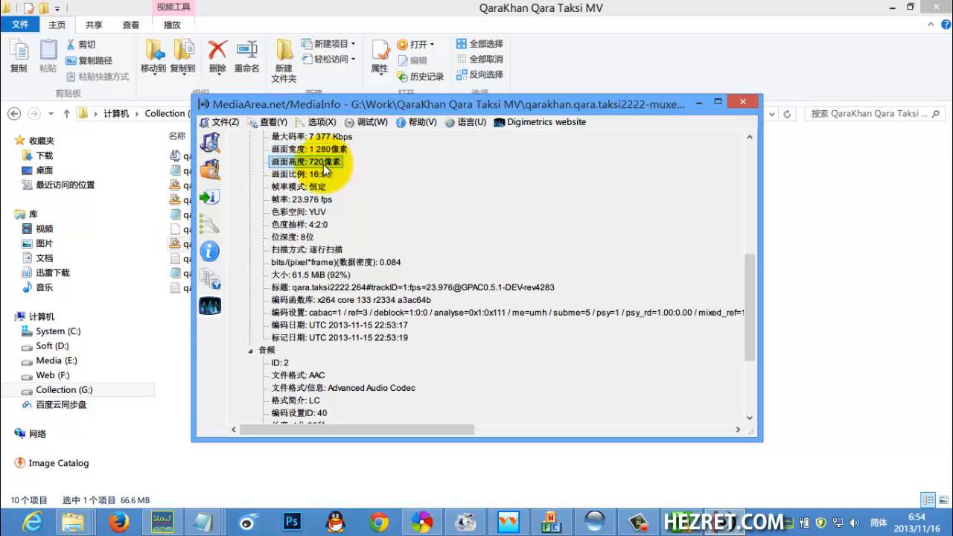
{"action": "left_click", "coordinate": [313, 174]}
{"action": "scroll", "coordinate": [392, 195], "scroll_direction": "down", "scroll_amount": 4}
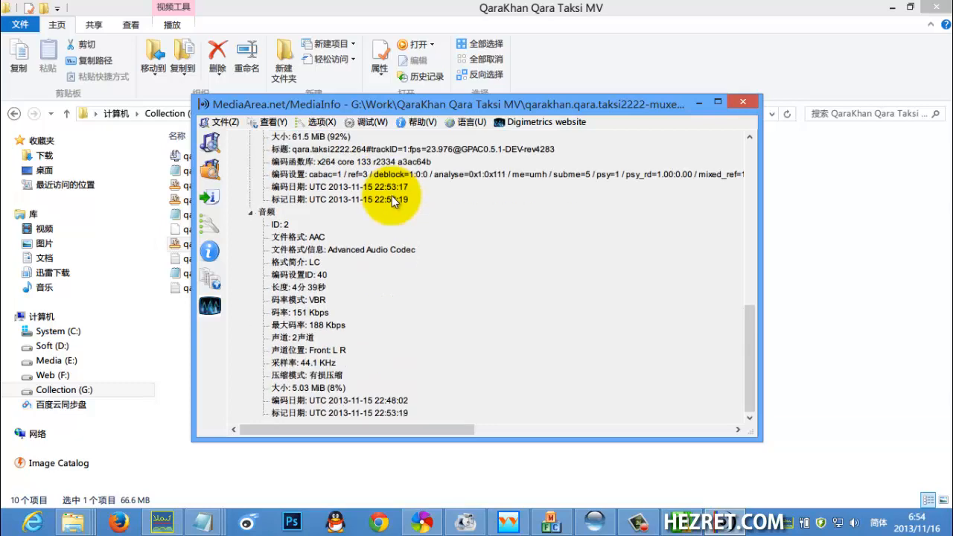
{"action": "left_click", "coordinate": [321, 238]}
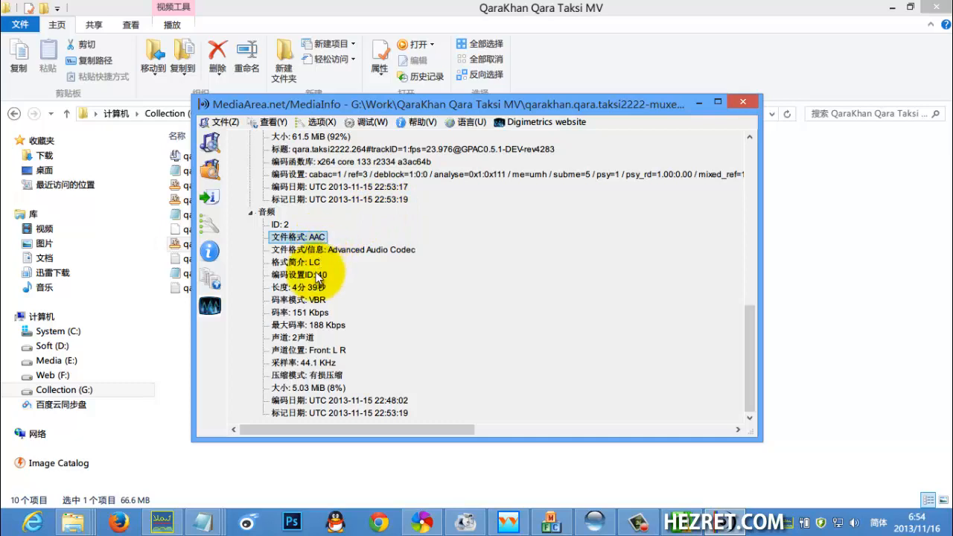
{"action": "left_click", "coordinate": [318, 300]}
{"action": "left_click", "coordinate": [320, 325]}
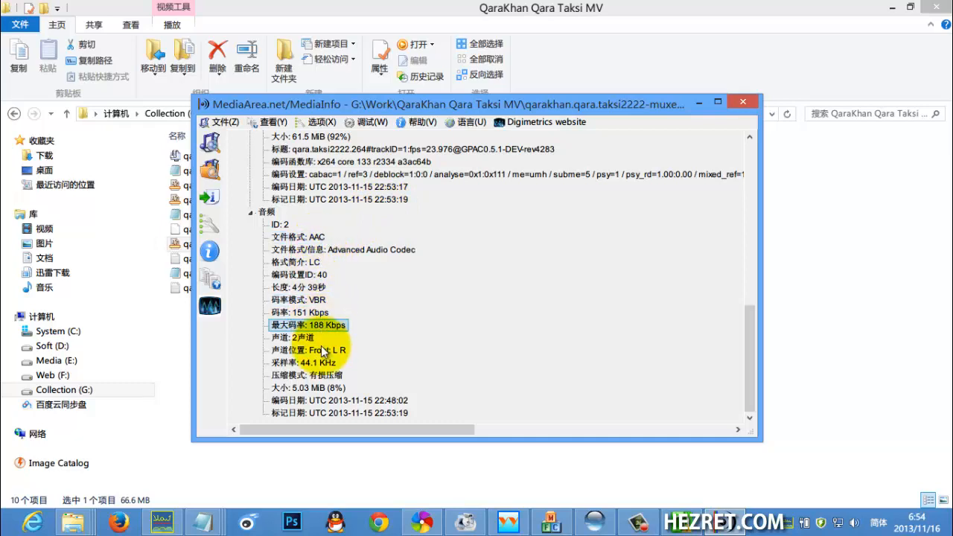
{"action": "left_click", "coordinate": [739, 103]}
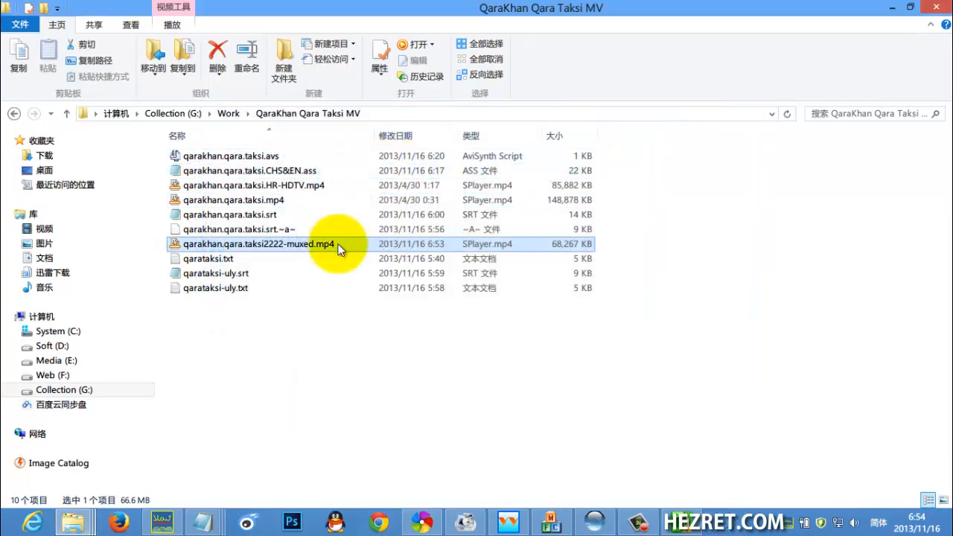
Play qarakhan.qara.taksi2222-muxed.mp4, check the title and bilingual subtitles at several points with the volume lowered, and close the player
{"action": "double_click", "coordinate": [468, 242]}
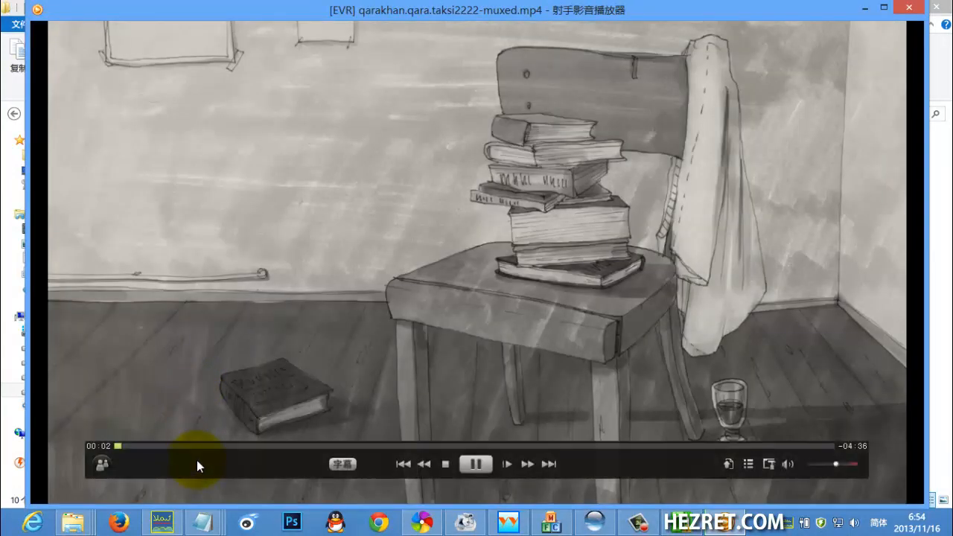
{"action": "left_click", "coordinate": [186, 446]}
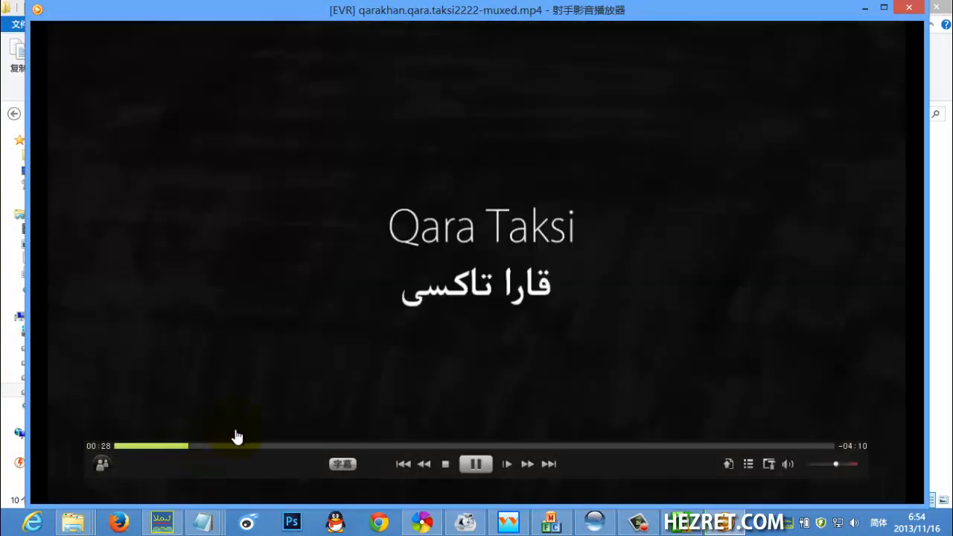
{"action": "left_click", "coordinate": [221, 448]}
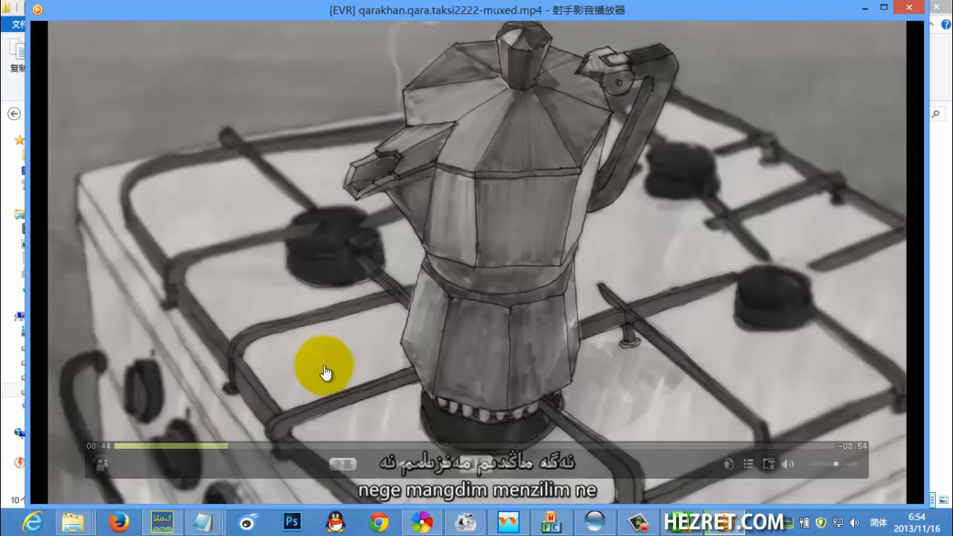
{"action": "mouse_move", "coordinate": [320, 436]}
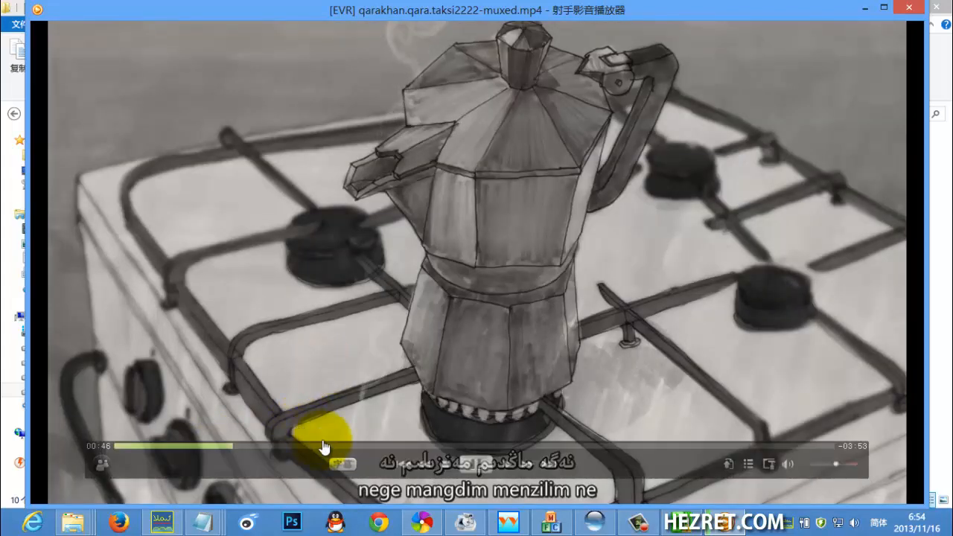
{"action": "left_click", "coordinate": [342, 465]}
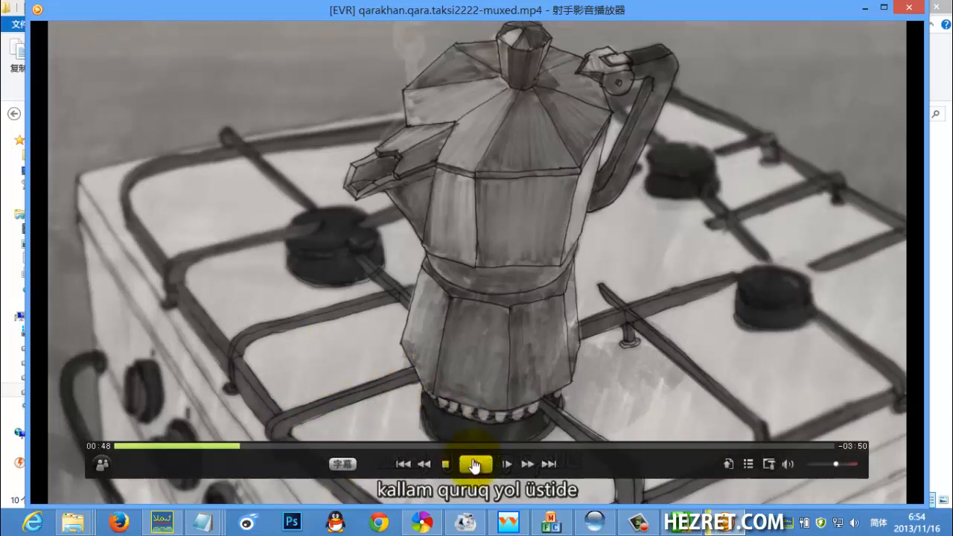
{"action": "left_click", "coordinate": [475, 464]}
{"action": "left_click", "coordinate": [827, 465]}
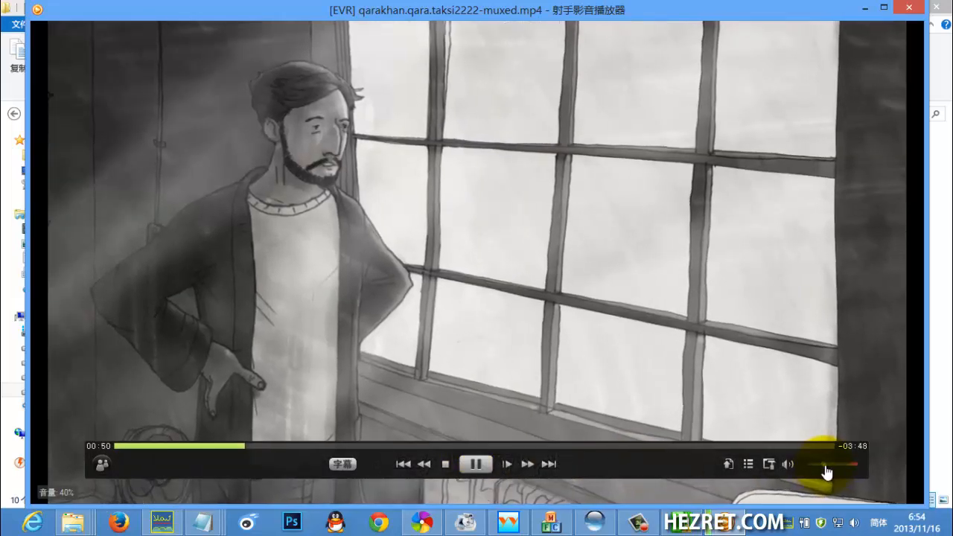
{"action": "left_click_drag", "start_coordinate": [827, 465], "coordinate": [830, 464]}
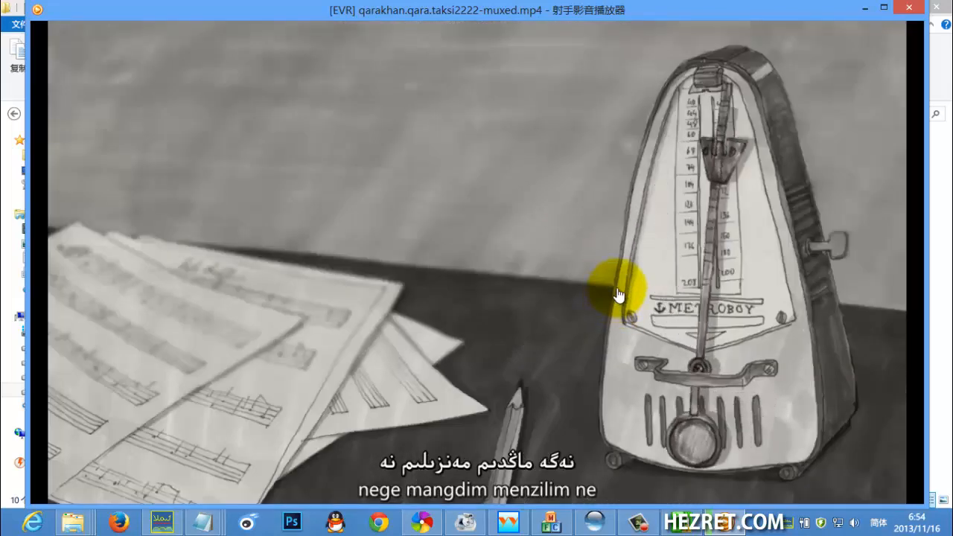
{"action": "left_click", "coordinate": [904, 9]}
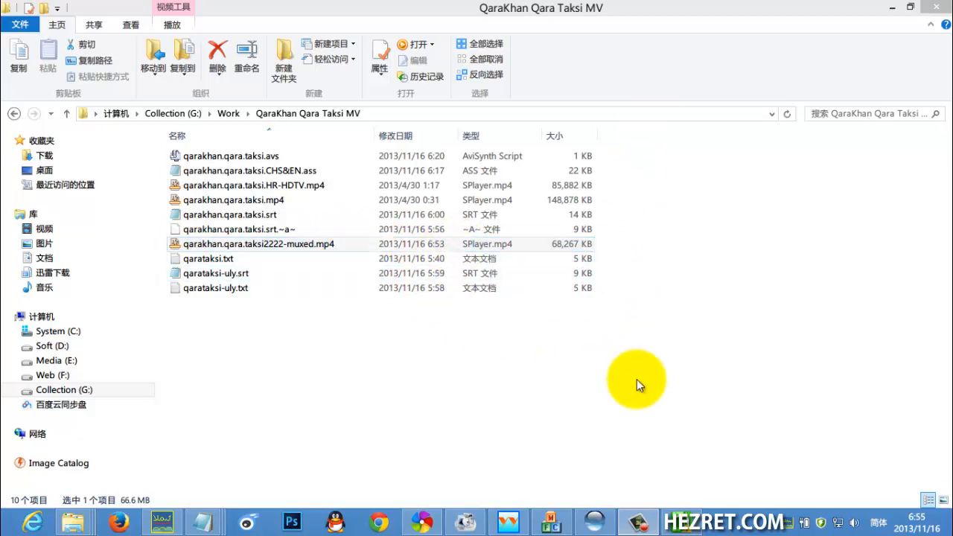
Bring up the 教程顺序.txt notes and review the tutorial outline around item 7 and the subtitle font notes
{"action": "mouse_move", "coordinate": [202, 518]}
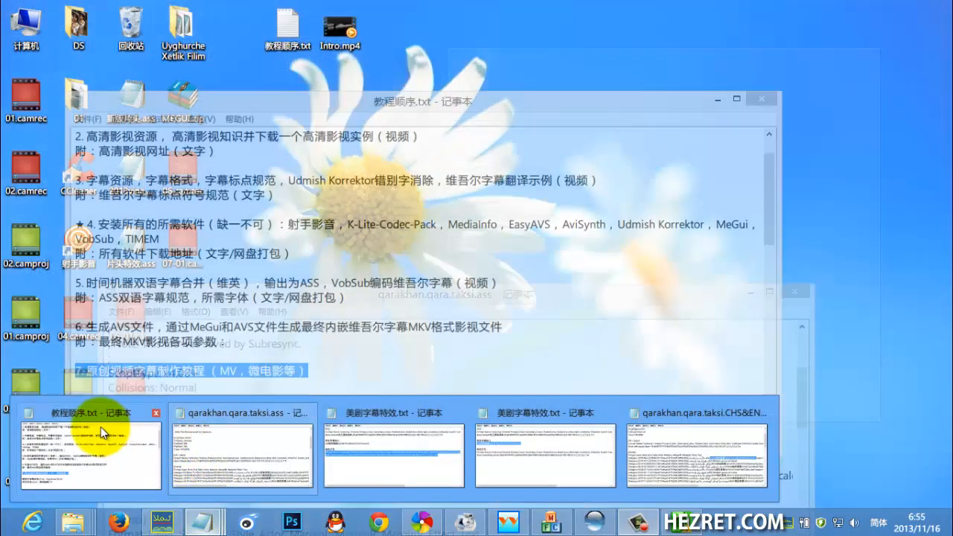
{"action": "left_click", "coordinate": [101, 427]}
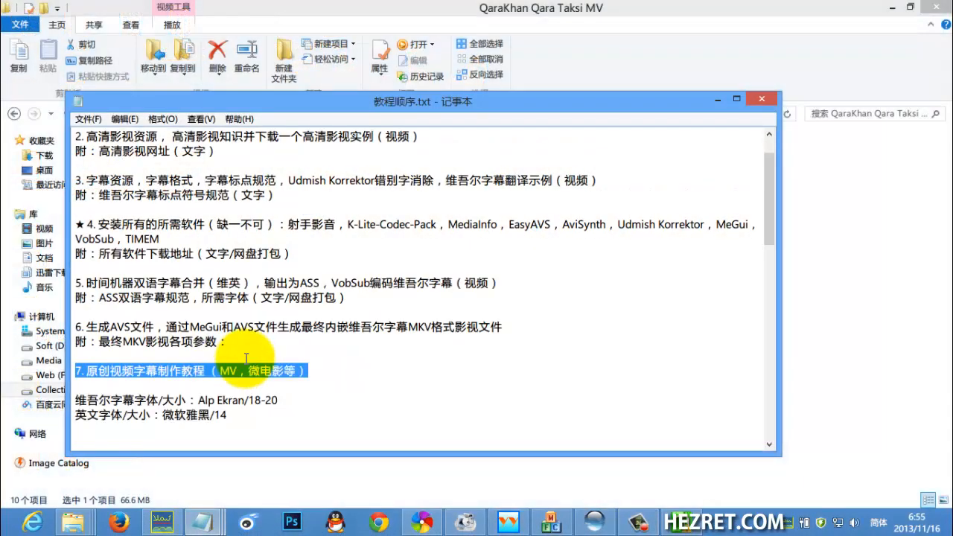
{"action": "scroll", "coordinate": [245, 359], "scroll_direction": "down", "scroll_amount": 2}
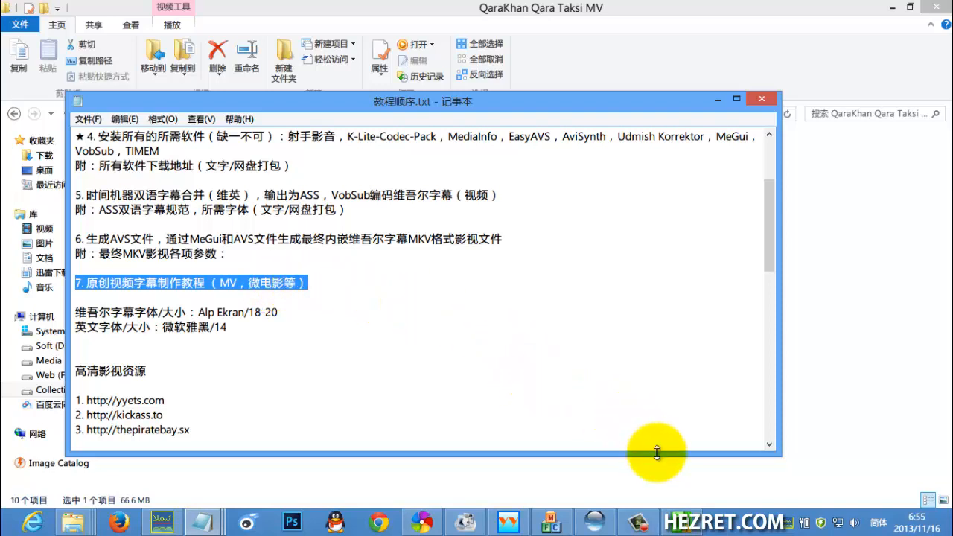
Switch to MeGUI and review the input settings, reselecting MP4 as file format, Nero AAC: *scratchpad* as audio encoder and M4A as extension
{"action": "left_click", "coordinate": [680, 524]}
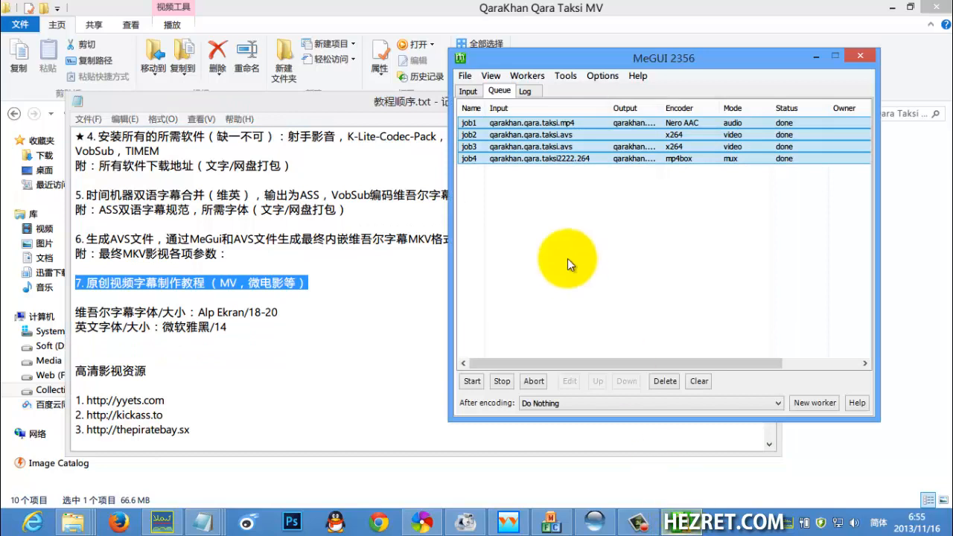
{"action": "left_click", "coordinate": [465, 92]}
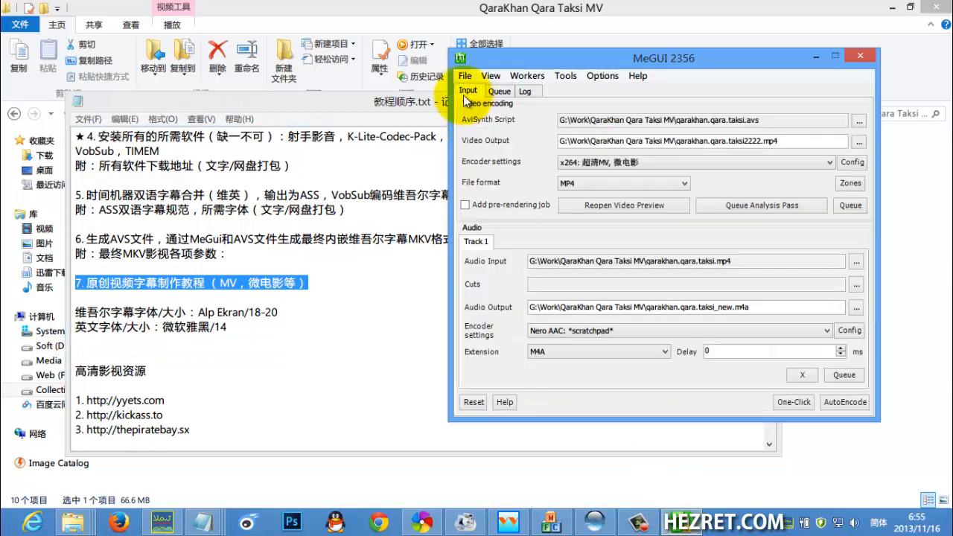
{"action": "left_click", "coordinate": [571, 181]}
{"action": "left_click", "coordinate": [571, 193]}
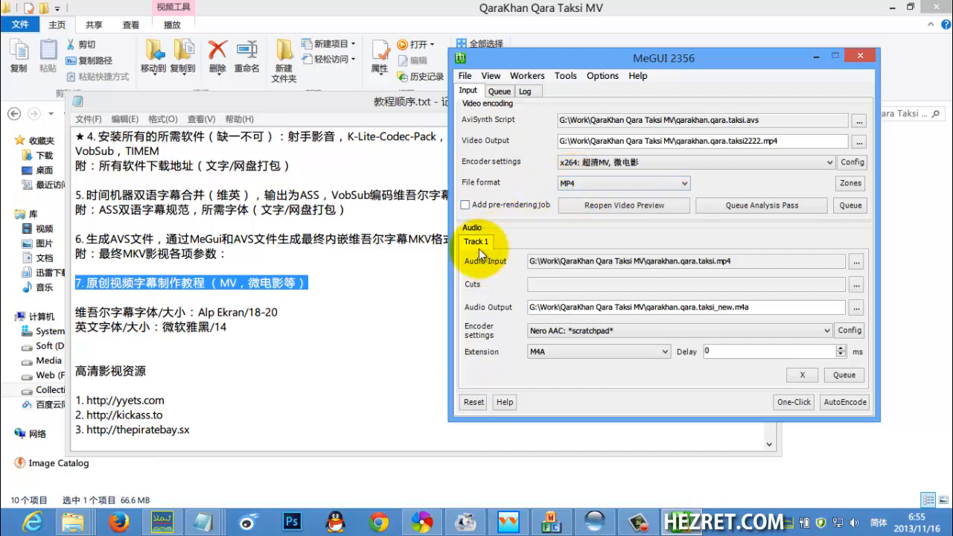
{"action": "left_click", "coordinate": [553, 330]}
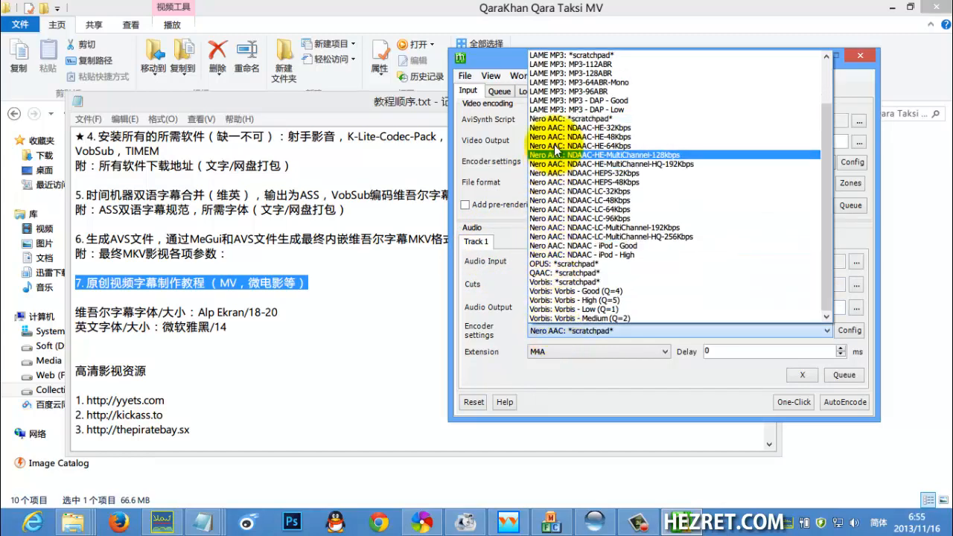
{"action": "left_click", "coordinate": [554, 119]}
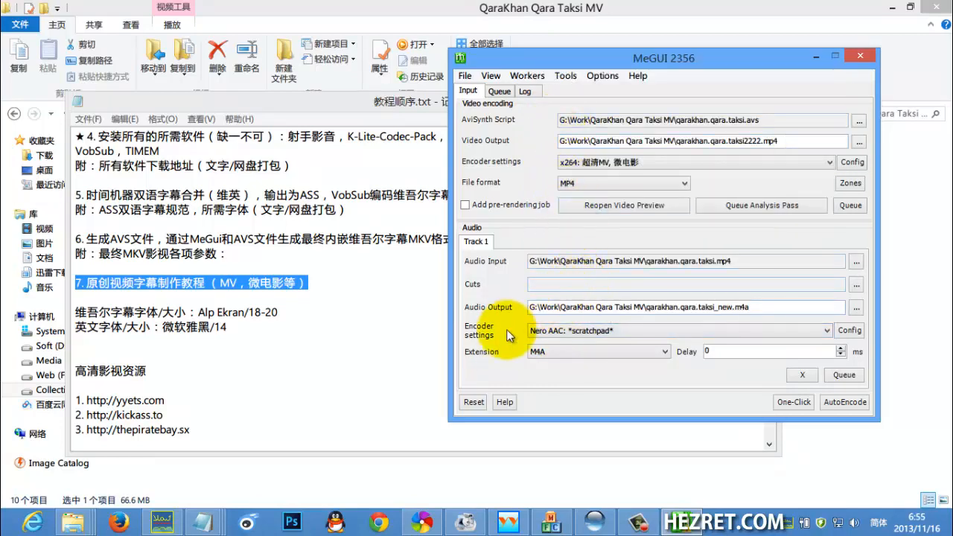
{"action": "left_click", "coordinate": [542, 350]}
{"action": "left_click", "coordinate": [542, 372]}
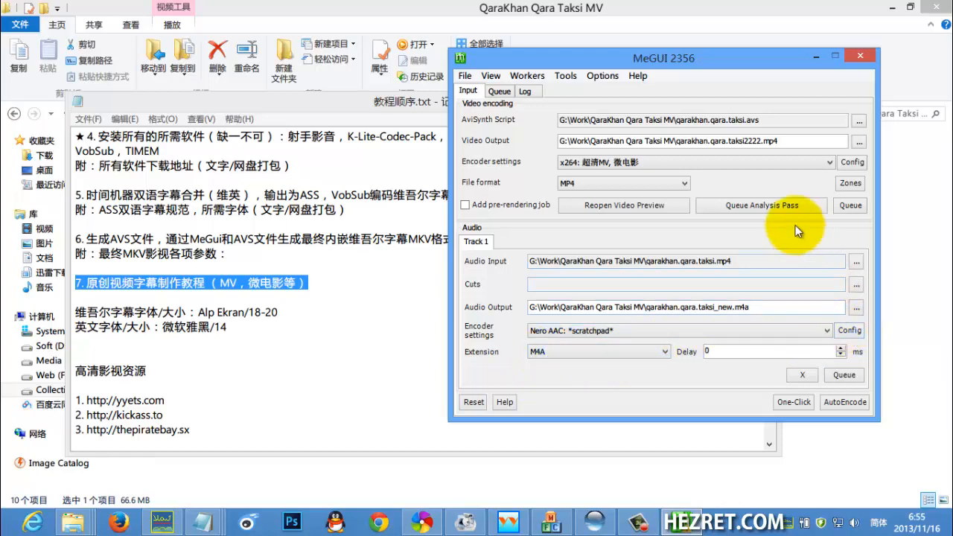
Reselect the x264: 超清MV, 微电影 video preset, inspect its encoding mode and bitrate configuration, and close the dialog without changes
{"action": "left_click", "coordinate": [611, 161]}
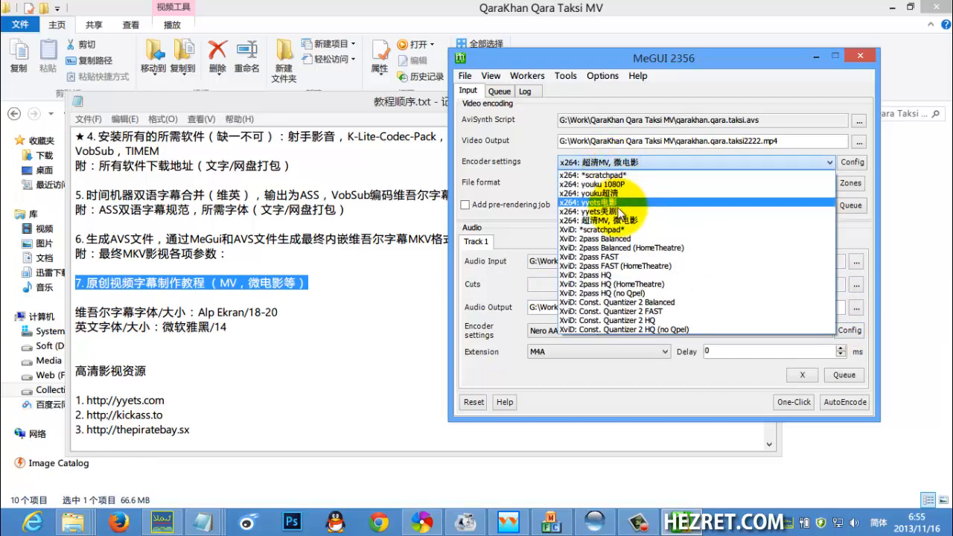
{"action": "left_click", "coordinate": [618, 225]}
{"action": "left_click", "coordinate": [851, 162]}
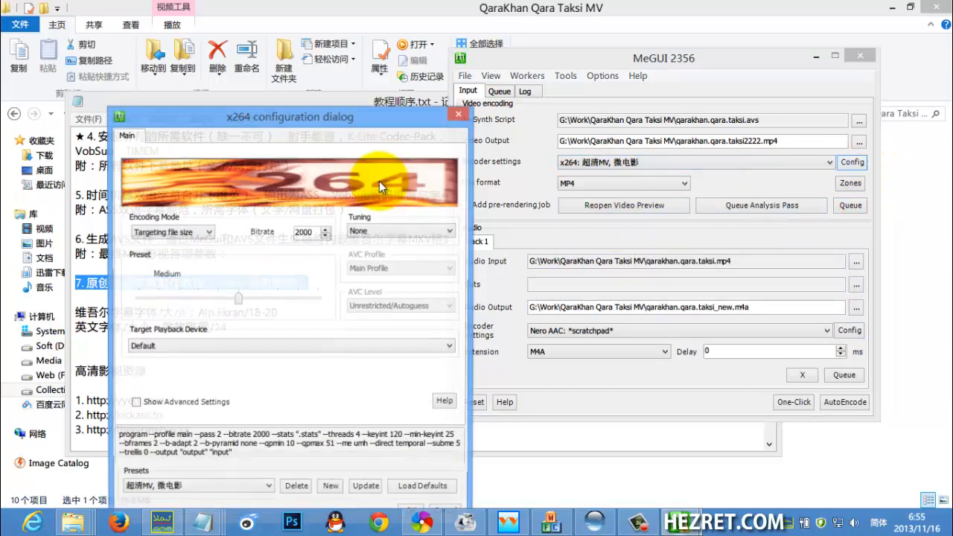
{"action": "left_click", "coordinate": [188, 232]}
{"action": "left_click", "coordinate": [190, 239]}
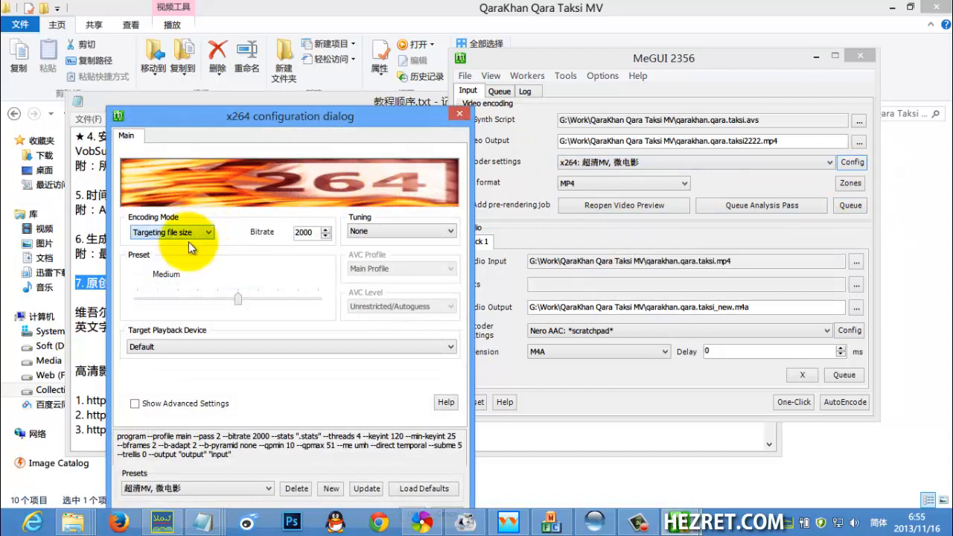
{"action": "left_click", "coordinate": [461, 114]}
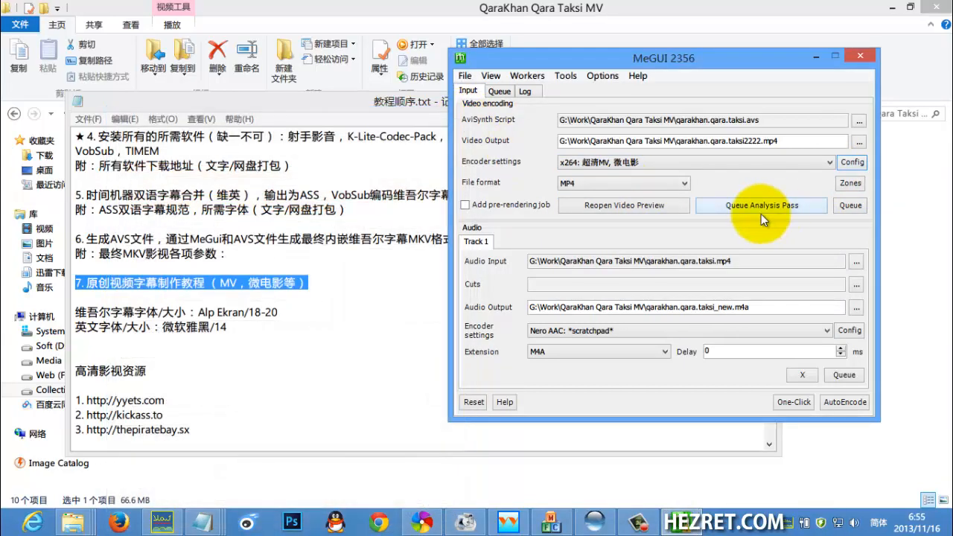
Highlight the audio input path and minimize the 教程顺序.txt notes to reveal the project folder
{"action": "left_click_drag", "start_coordinate": [528, 261], "coordinate": [730, 263]}
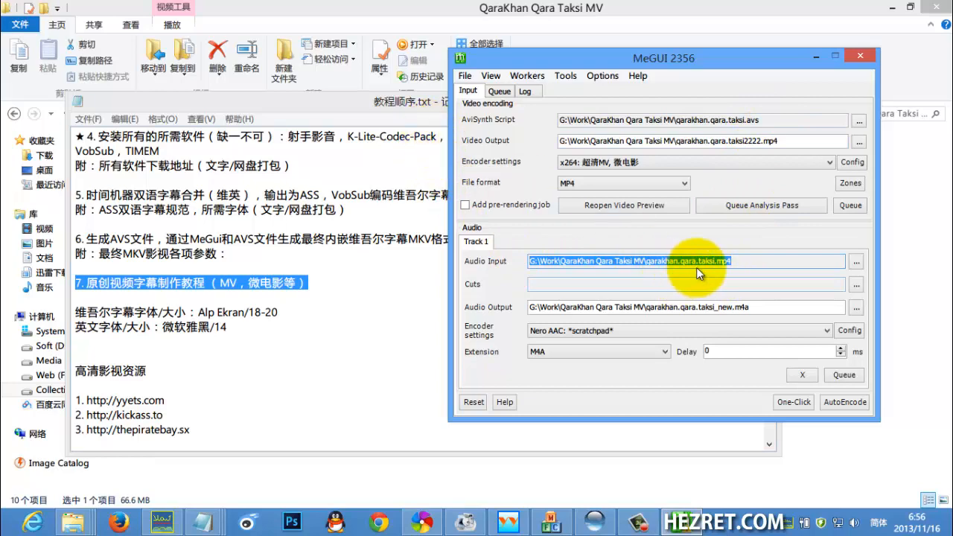
{"action": "left_click", "coordinate": [405, 104]}
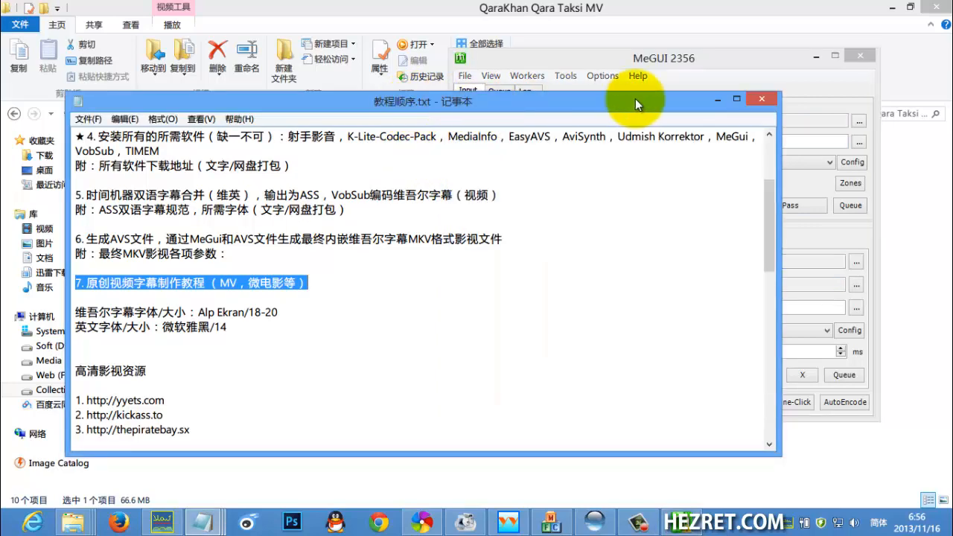
{"action": "left_click", "coordinate": [720, 96]}
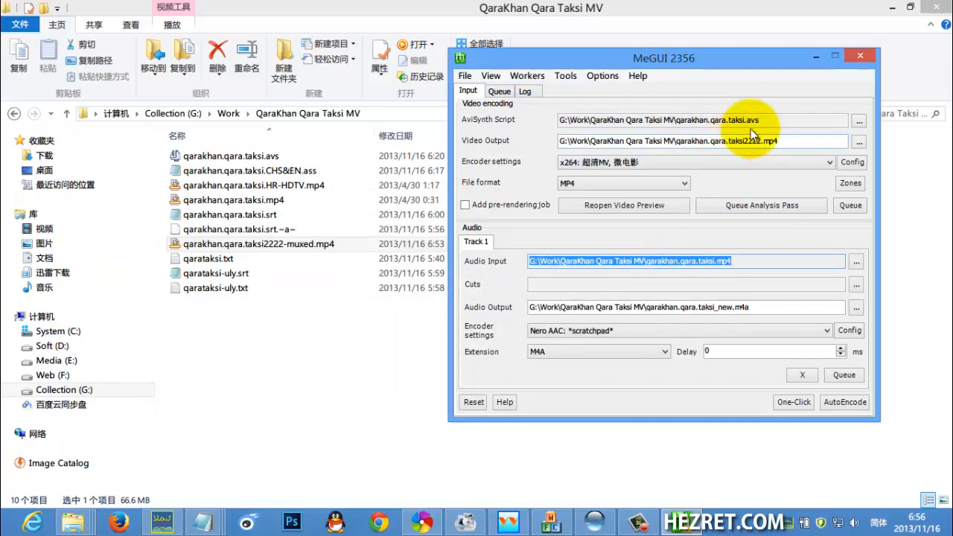
Try the Aften AC-3: *scratchpad* audio encoder profile, switch back to Nero AAC: *scratchpad*, and check the audio input path
{"action": "left_click", "coordinate": [583, 330]}
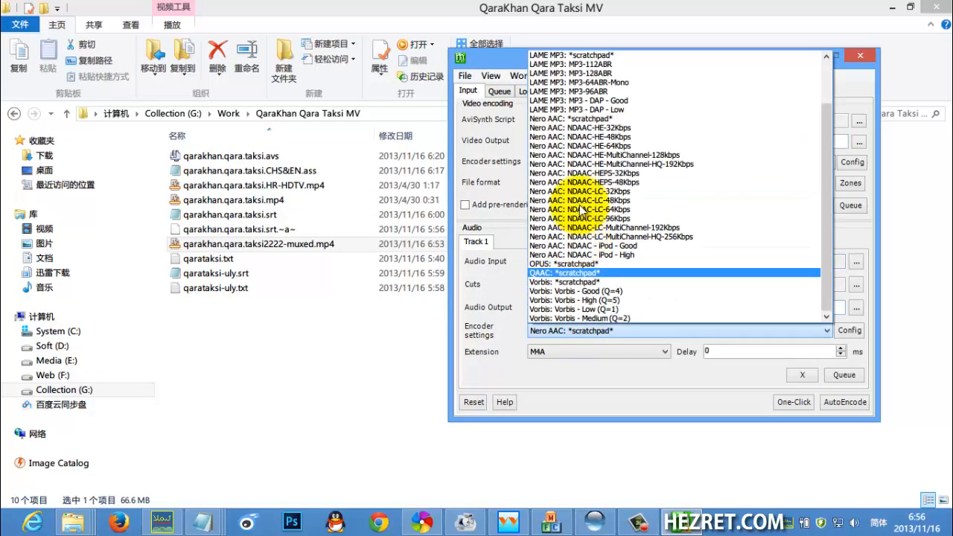
{"action": "left_click", "coordinate": [572, 55]}
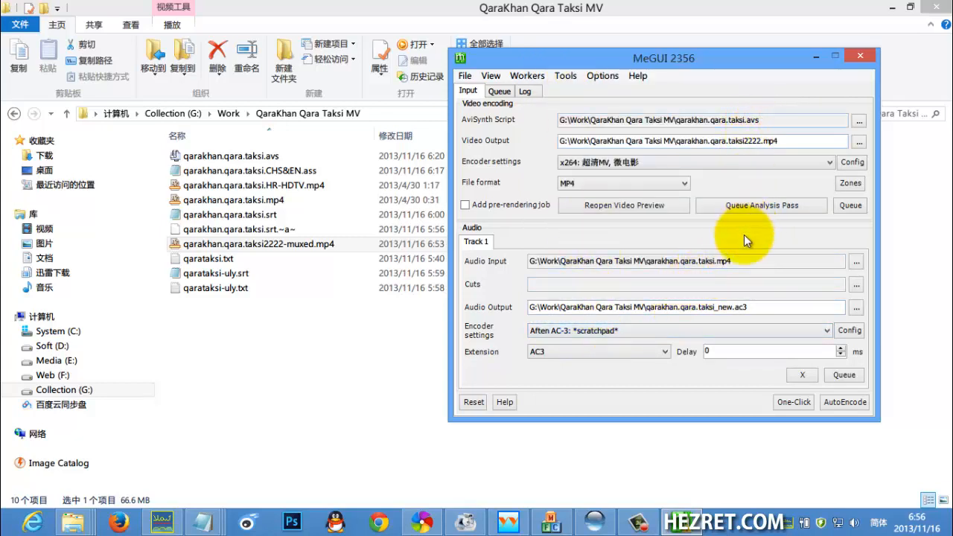
{"action": "left_click", "coordinate": [569, 333]}
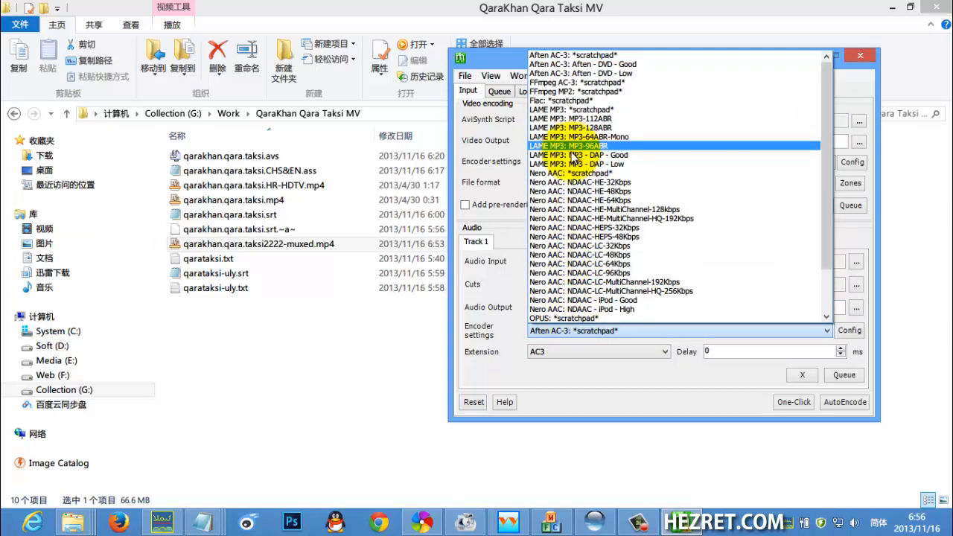
{"action": "left_click", "coordinate": [574, 181]}
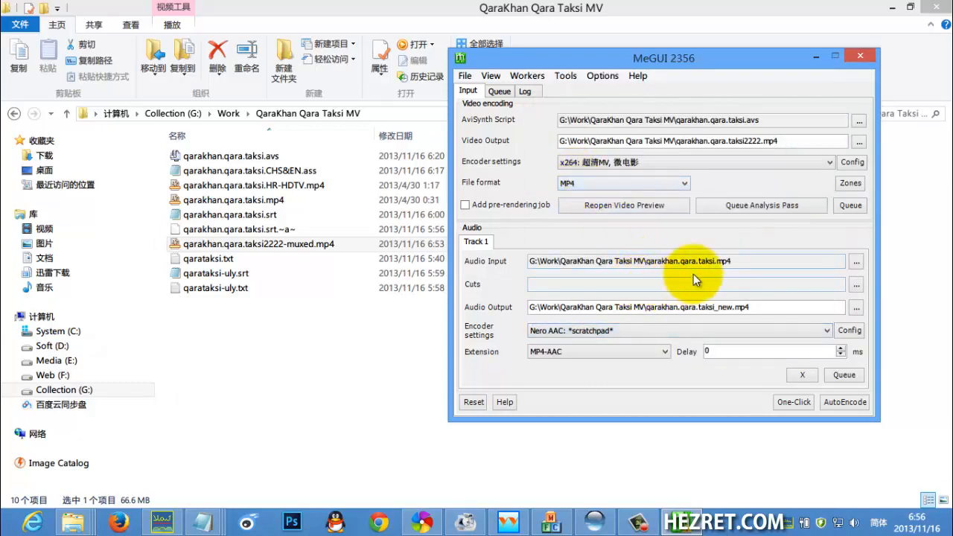
{"action": "left_click", "coordinate": [741, 261]}
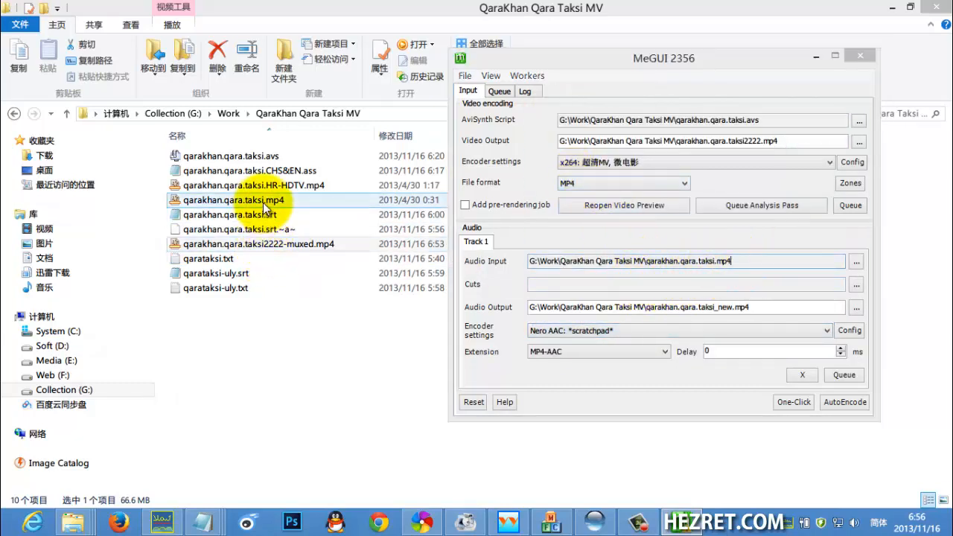
Select the source video qarakhan.qara.taksi.mp4 in the project folder, then return to MeGUI to check it against the audio input path
{"action": "left_click", "coordinate": [263, 201]}
{"action": "left_click", "coordinate": [677, 521]}
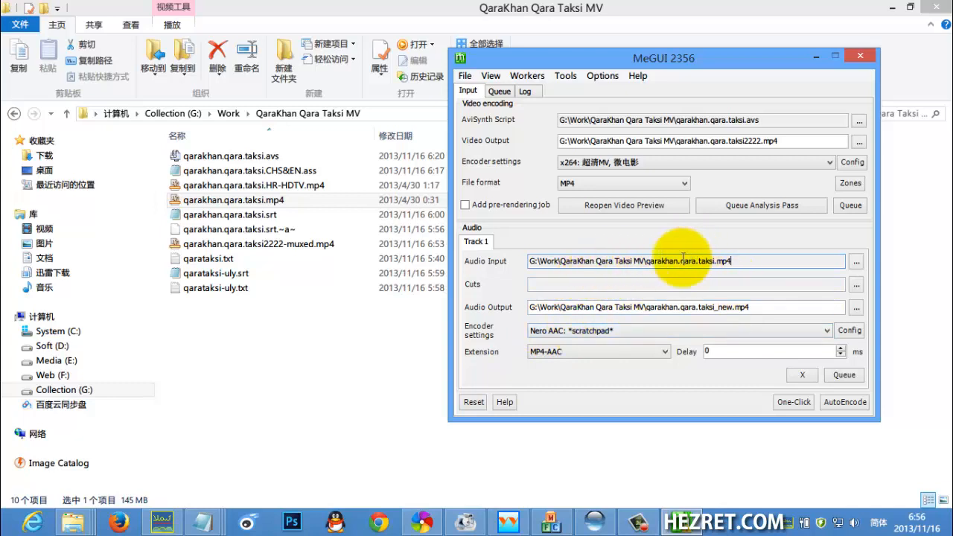
Reopen the 教程顺序.txt notes in Notepad and review the tutorial outline from item 1 through item 7 on original video subtitles
{"action": "left_click", "coordinate": [198, 519]}
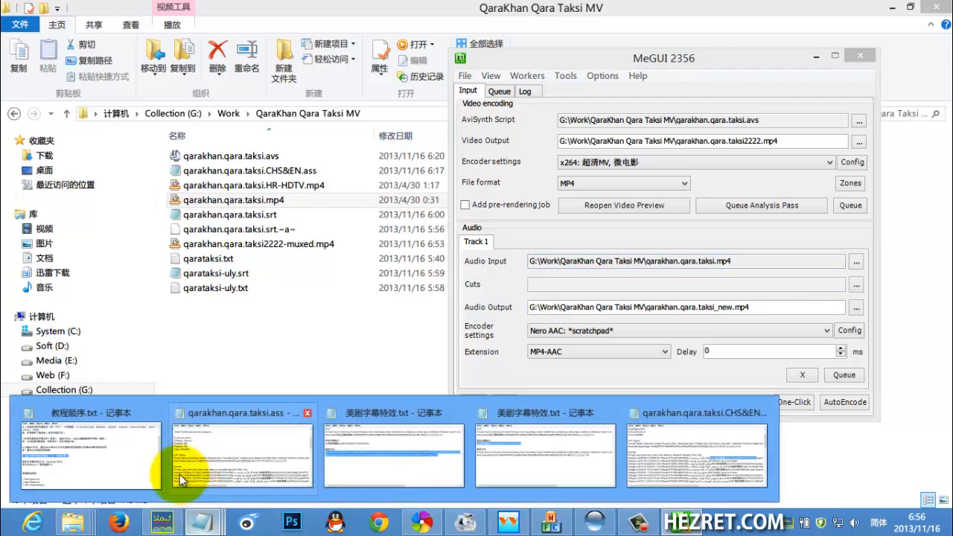
{"action": "left_click", "coordinate": [117, 446]}
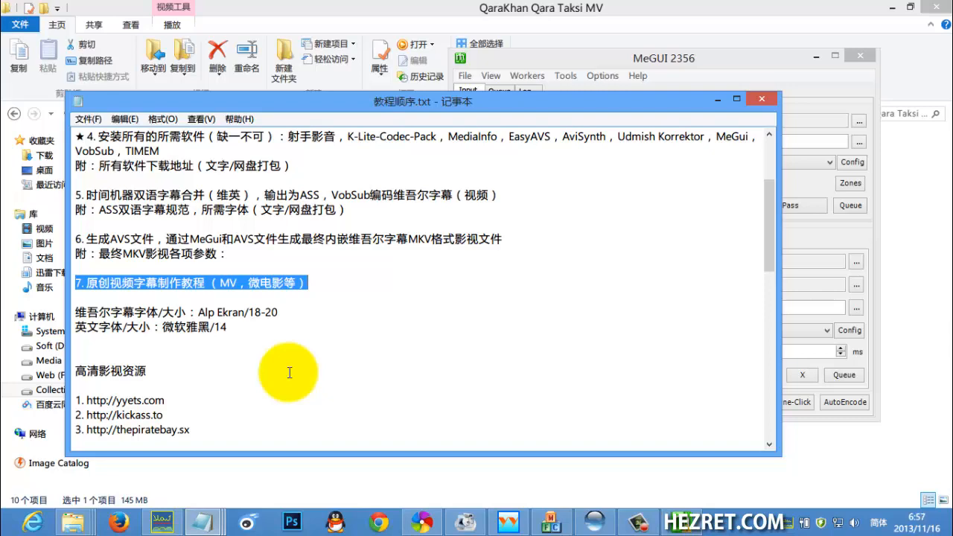
{"action": "scroll", "coordinate": [320, 358], "scroll_direction": "up", "scroll_amount": 3}
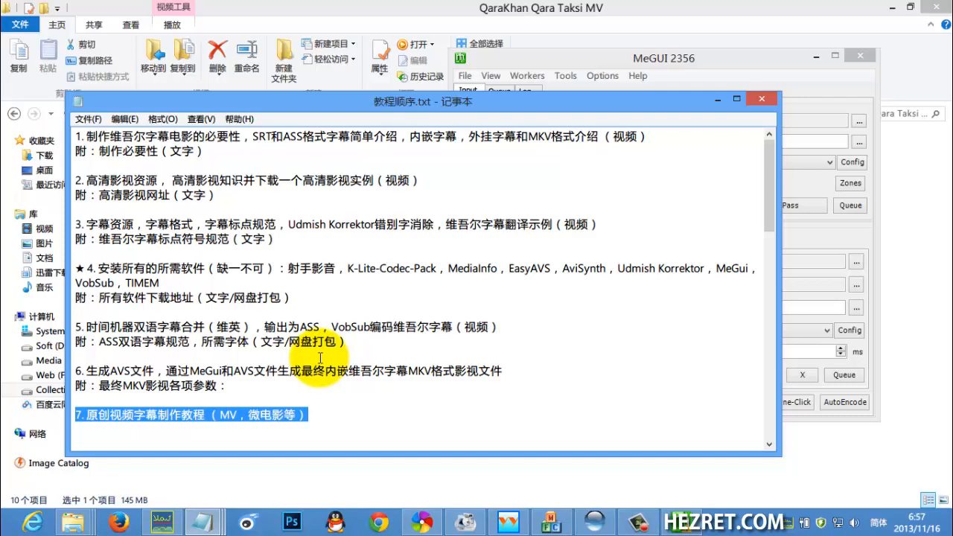
{"action": "scroll", "coordinate": [320, 358], "scroll_direction": "down", "scroll_amount": 3}
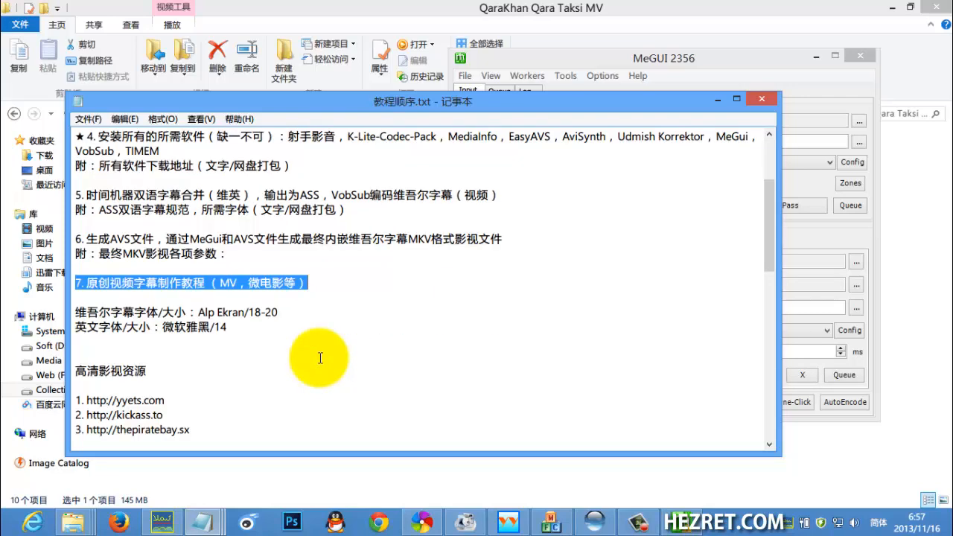
{"action": "scroll", "coordinate": [320, 358], "scroll_direction": "up", "scroll_amount": 3}
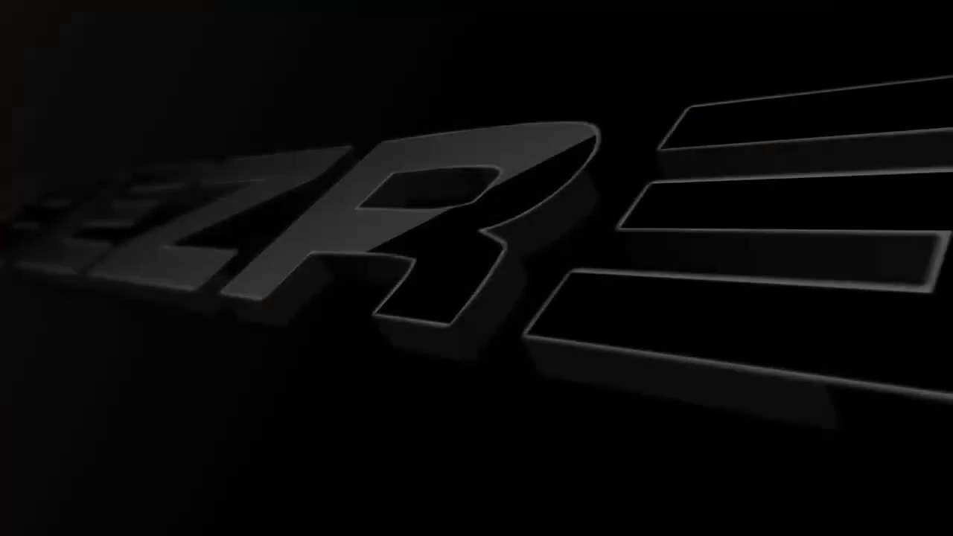